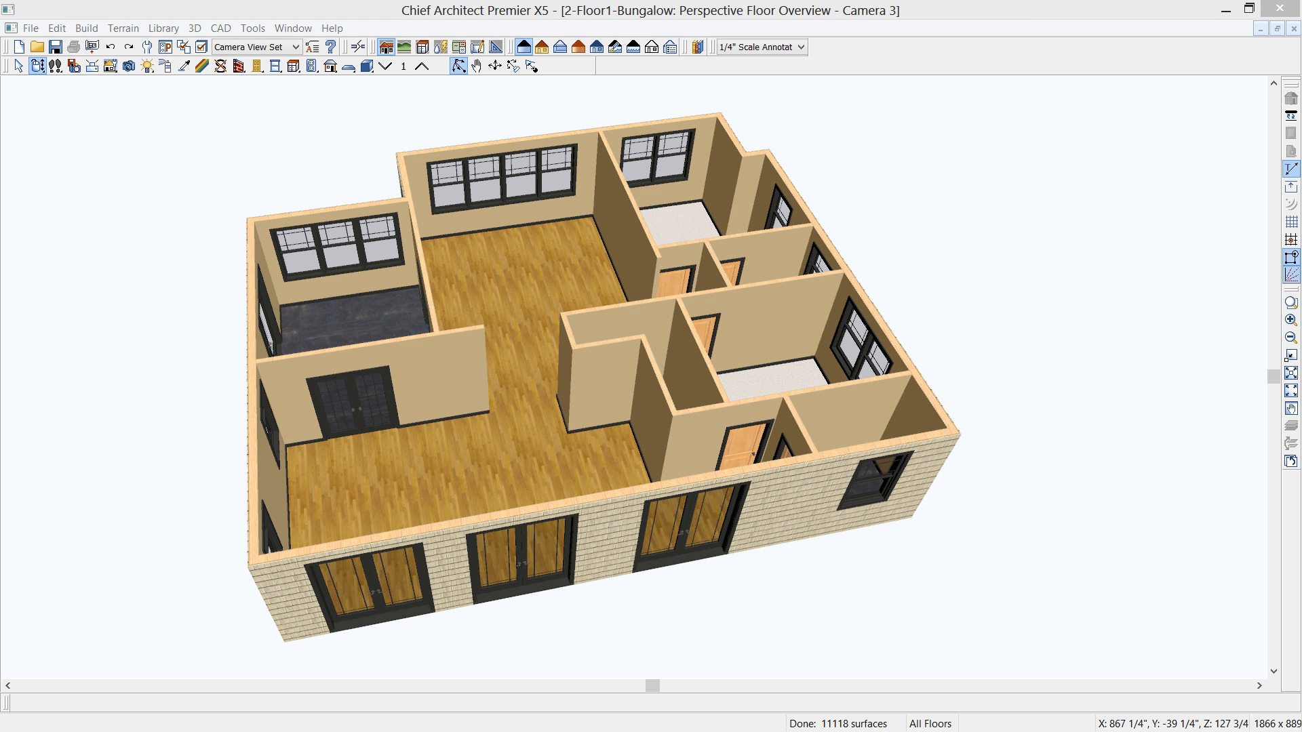
- Bring up the finished bungalow rendering as a visual reference, and move it out of the way
{"action": "left_click_drag", "start_coordinate": [1301, 196], "coordinate": [668, 179]}
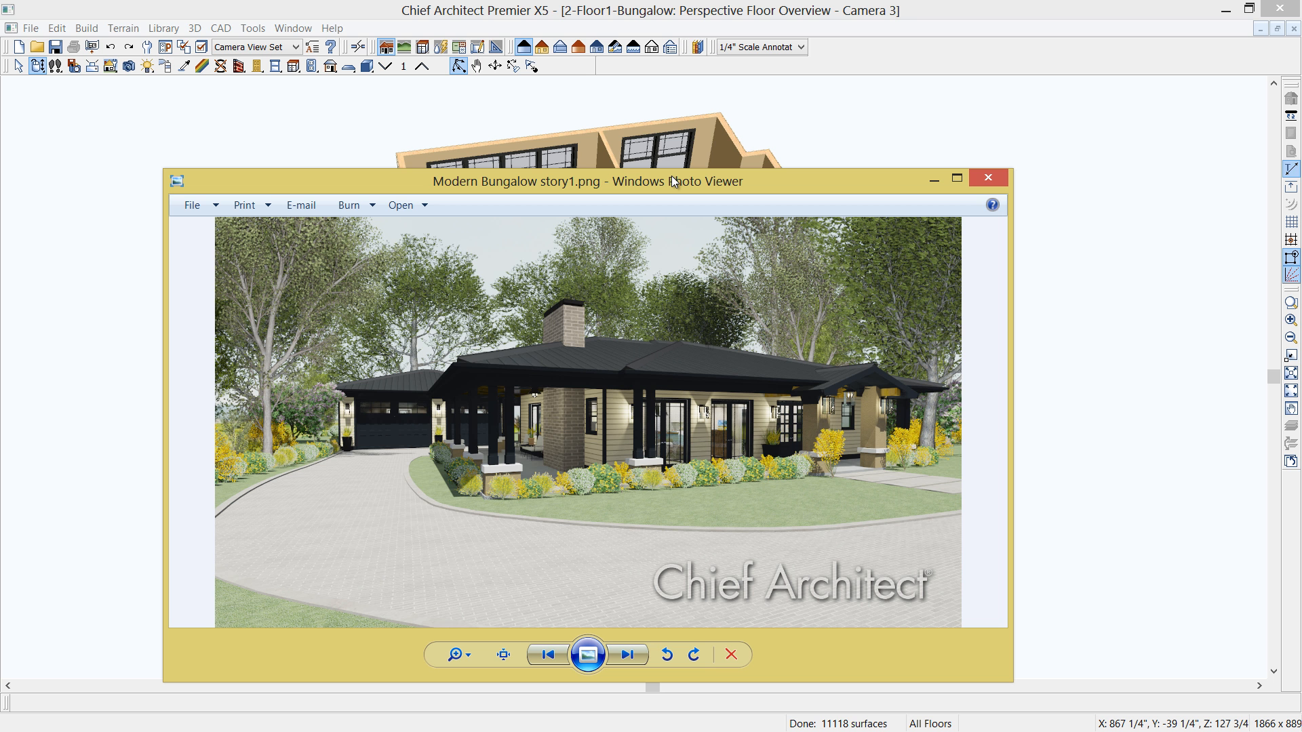
{"action": "left_click_drag", "start_coordinate": [648, 181], "coordinate": [1301, 211]}
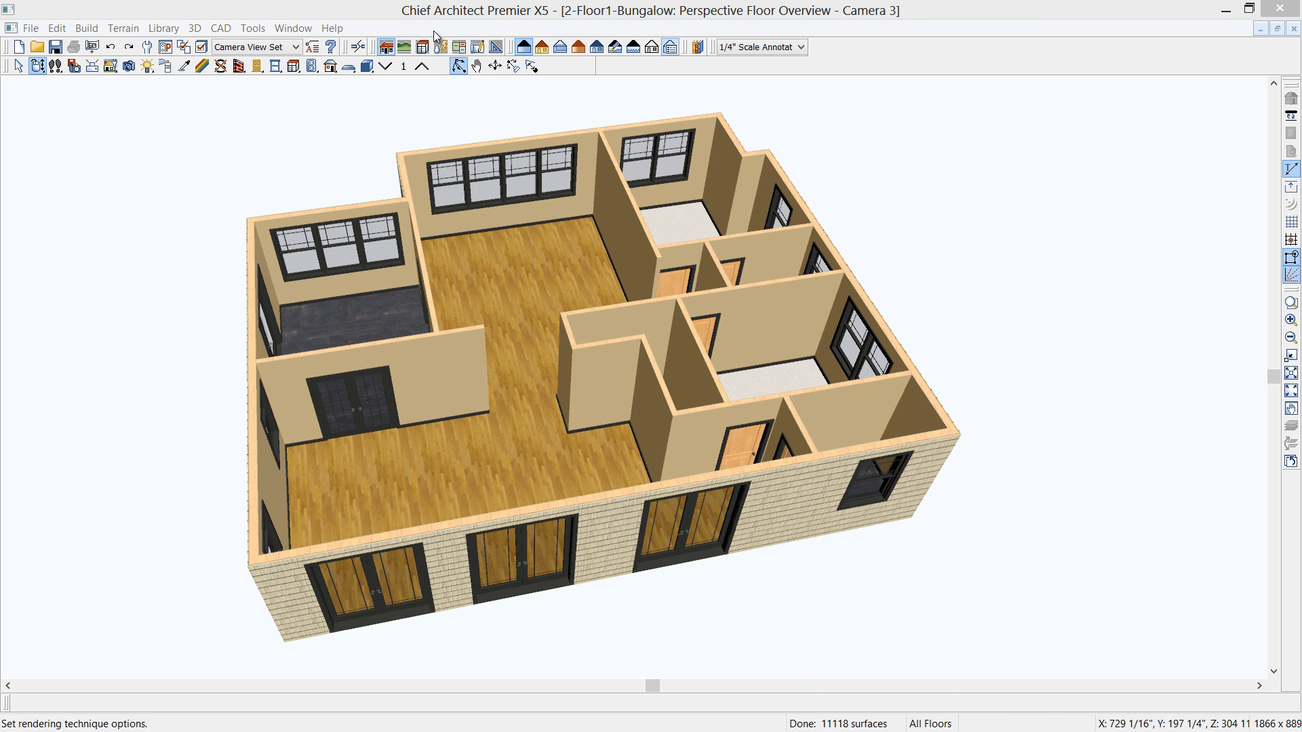
- Tile the perspective camera view and the floor plan side by side, with the whole house visible in the plan
{"action": "left_click", "coordinate": [283, 27]}
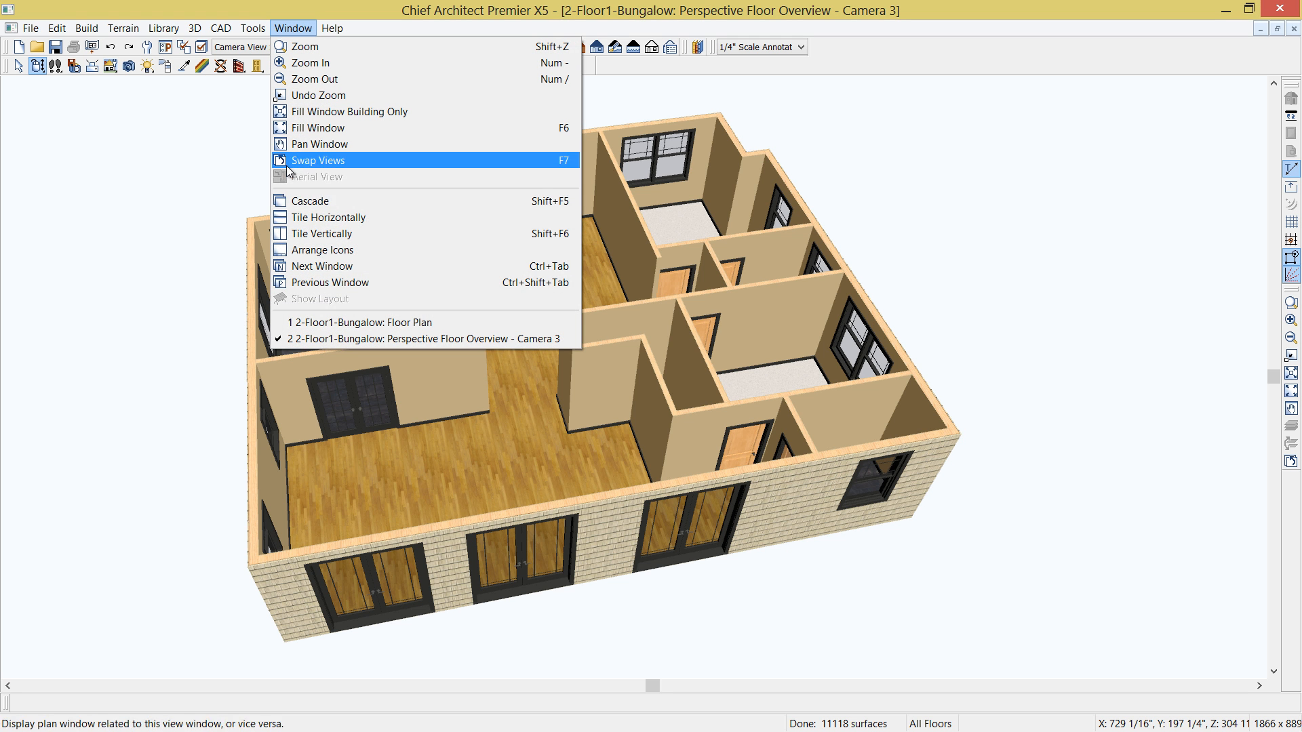
{"action": "left_click", "coordinate": [305, 233]}
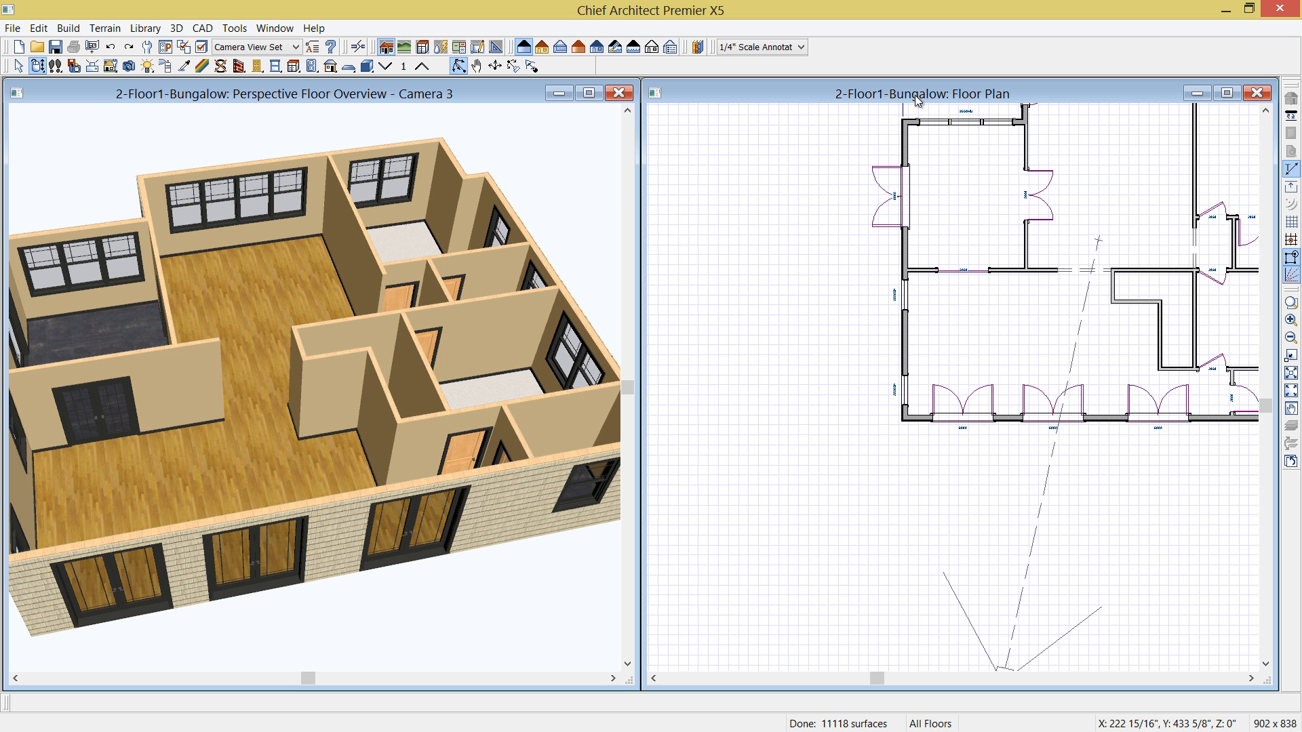
{"action": "middle_click_drag", "start_coordinate": [1024, 209], "coordinate": [814, 245]}
{"action": "mouse_move", "coordinate": [935, 430]}
{"action": "middle_mouse_down"}
{"action": "mouse_move", "coordinate": [958, 415]}
{"action": "mouse_move", "coordinate": [918, 417]}
{"action": "middle_mouse_up"}
{"action": "scroll", "coordinate": [957, 413], "scroll_direction": "down", "scroll_amount": 2}
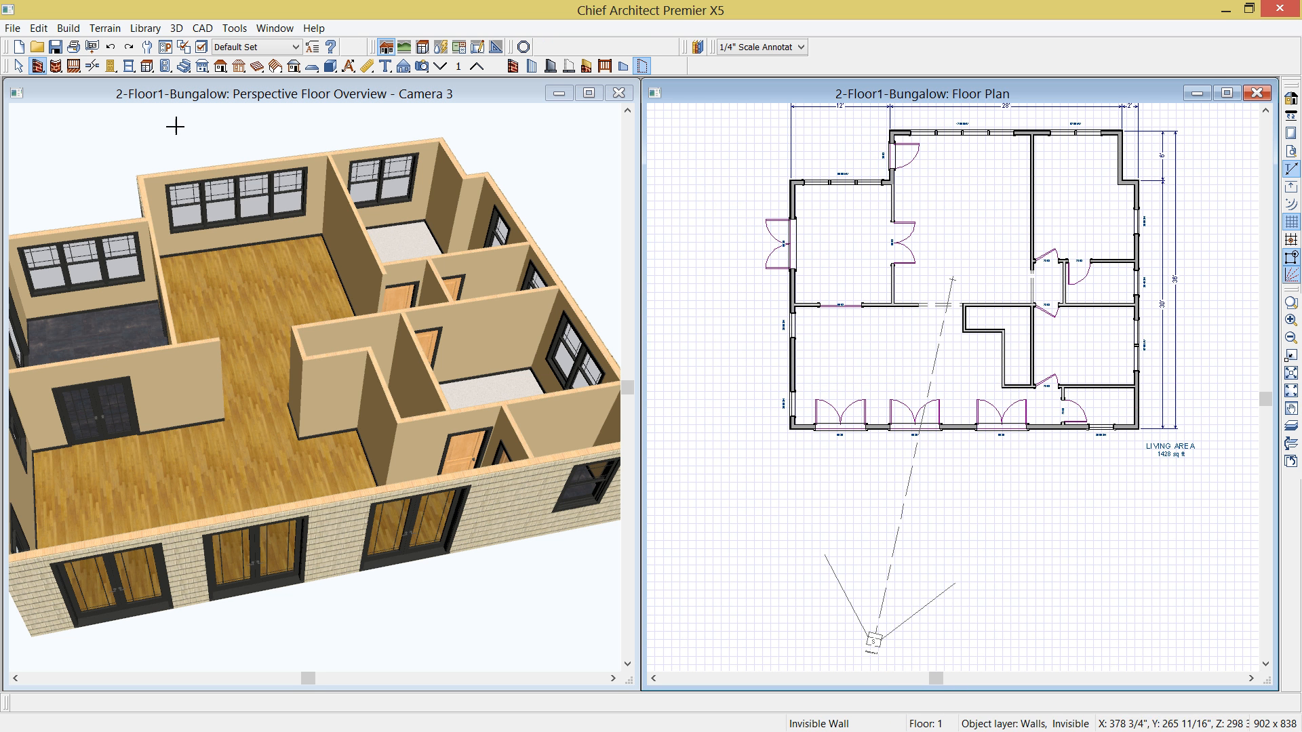
- Draw an invisible wall extending 6' straight down from the lower-right exterior corner of the house, using relative coordinates
{"action": "left_click", "coordinate": [641, 64]}
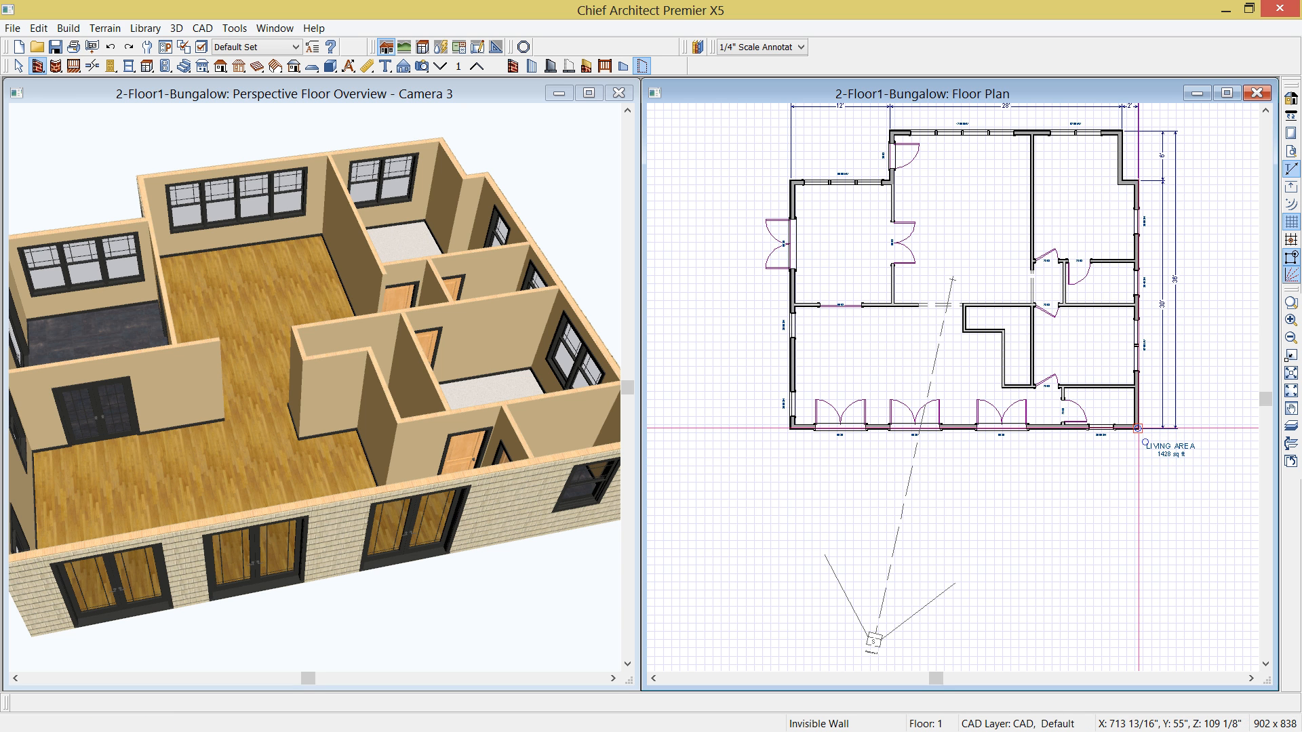
{"action": "left_click_drag", "start_coordinate": [1137, 428], "coordinate": [1140, 597]}
{"action": "key", "text": "Tab"}
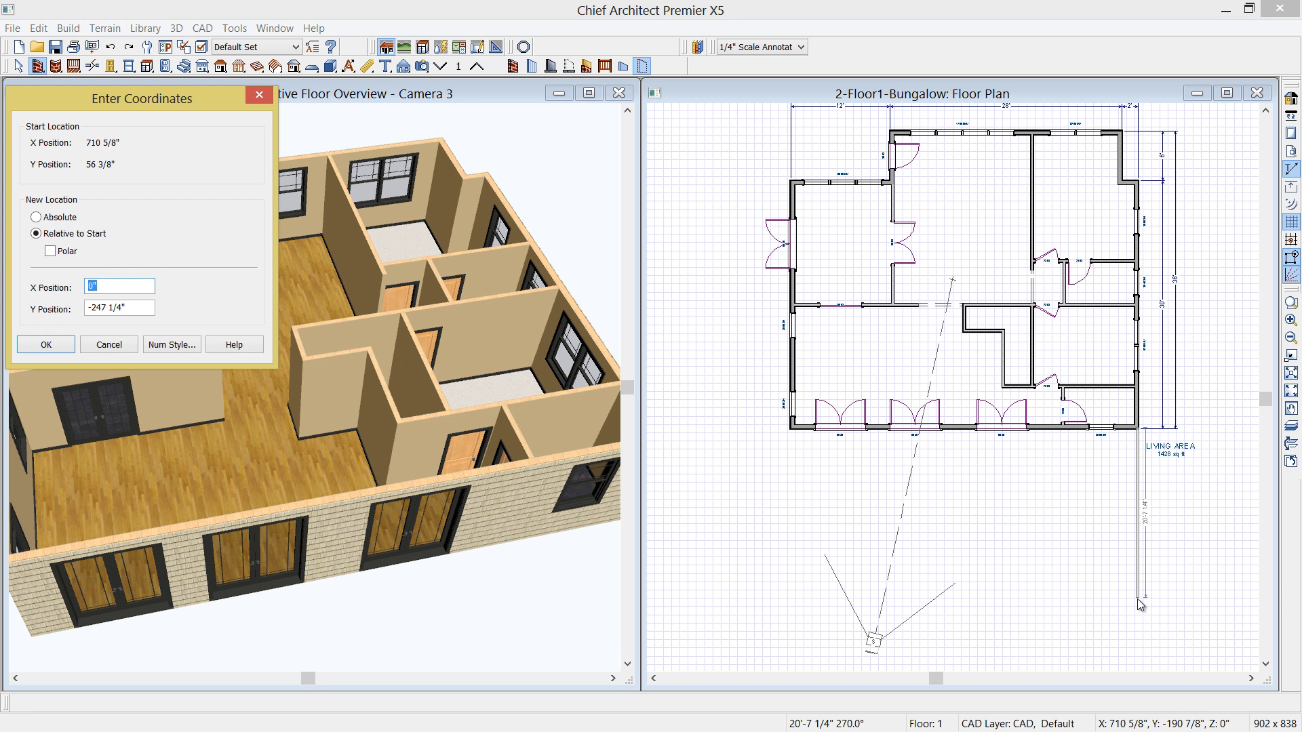
{"action": "left_click_drag", "start_coordinate": [174, 99], "coordinate": [570, 202]}
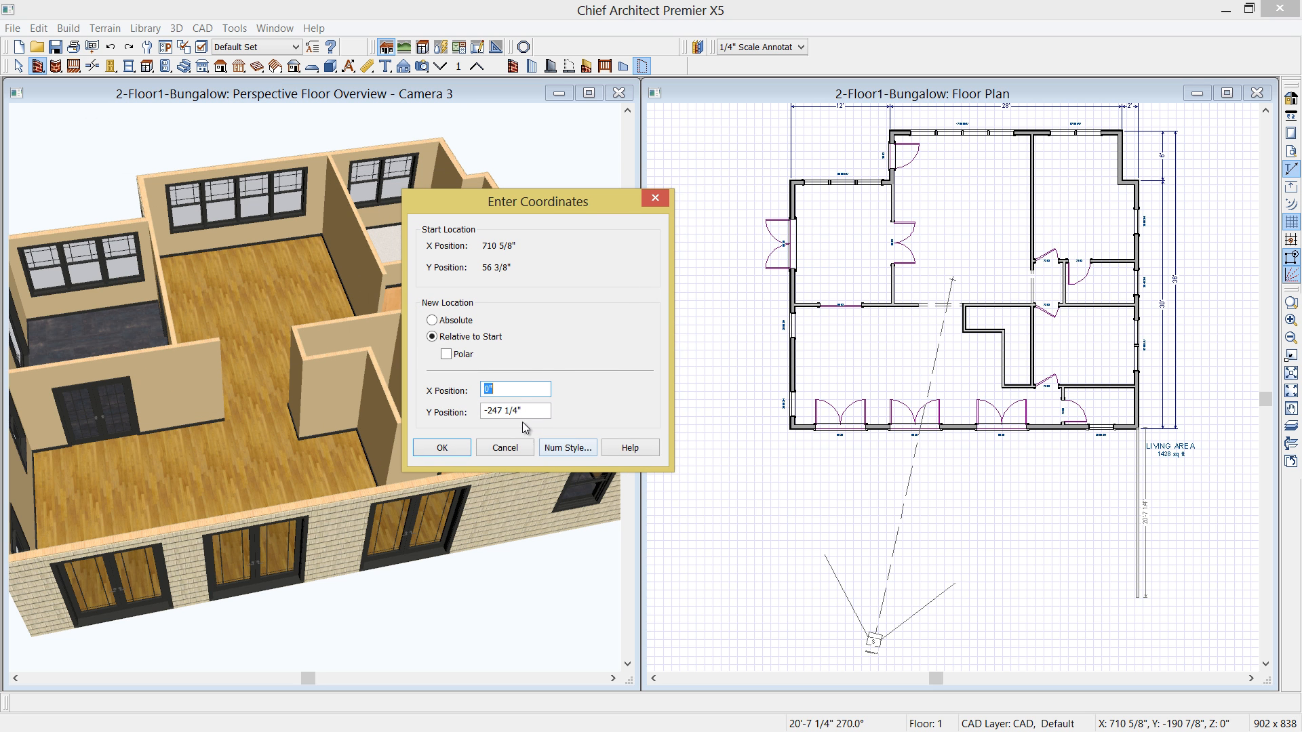
{"action": "left_click_drag", "start_coordinate": [491, 416], "coordinate": [543, 414]}
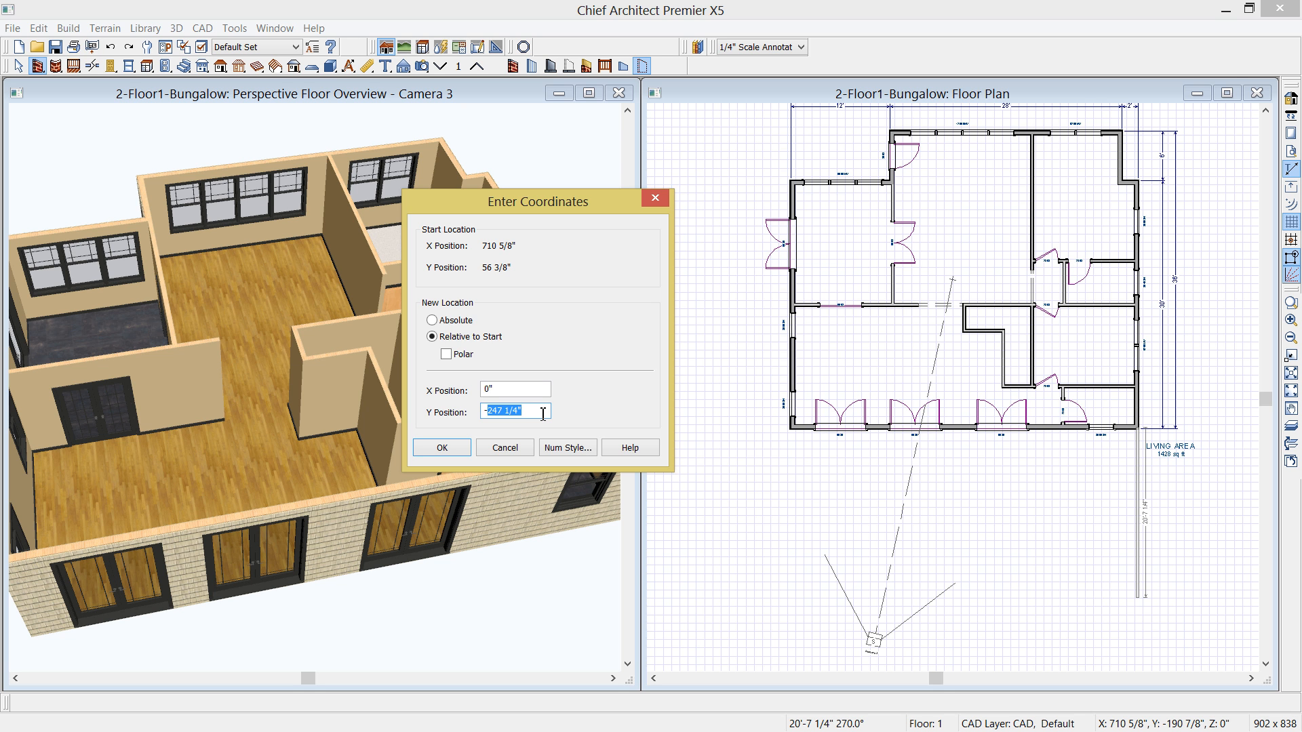
{"action": "type", "text": "6"}
{"action": "left_click", "coordinate": [466, 443]}
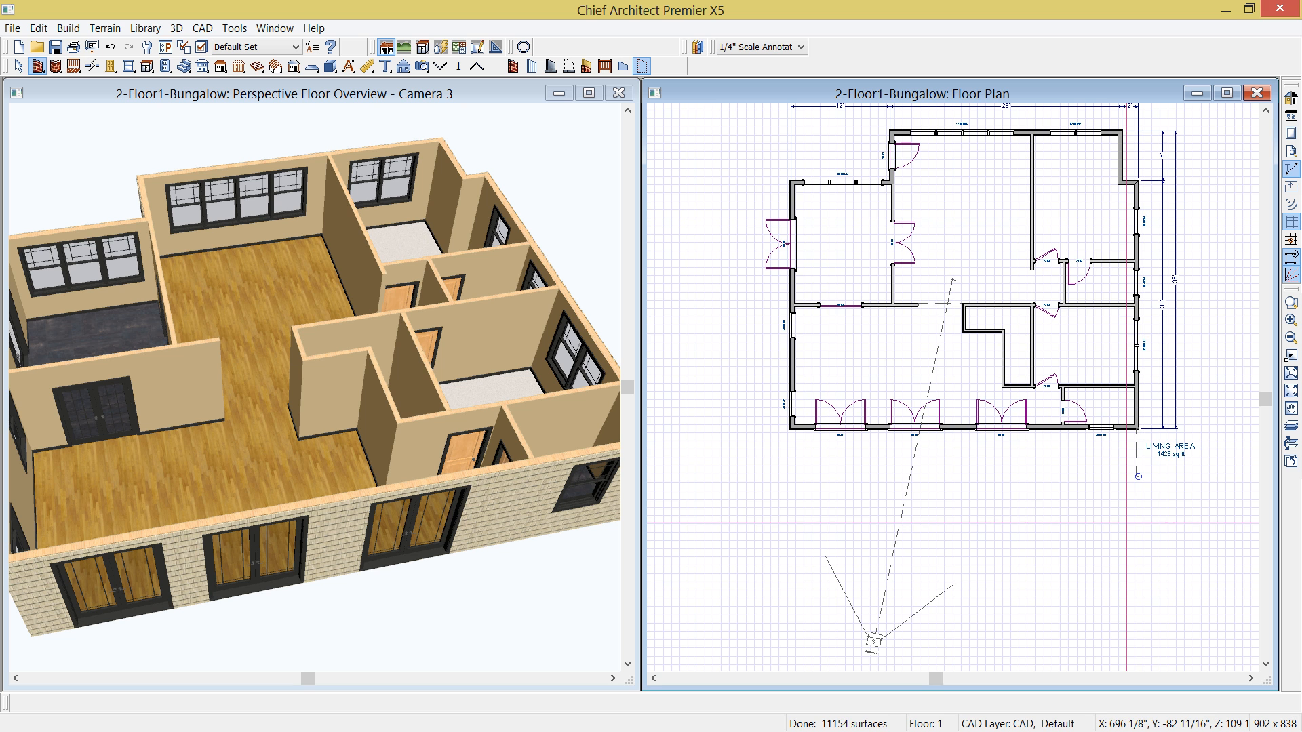
- Continue the invisible wall across the front to align with the house's left exterior wall, and return it 24" toward the house
{"action": "left_click_drag", "start_coordinate": [1139, 476], "coordinate": [795, 462]}
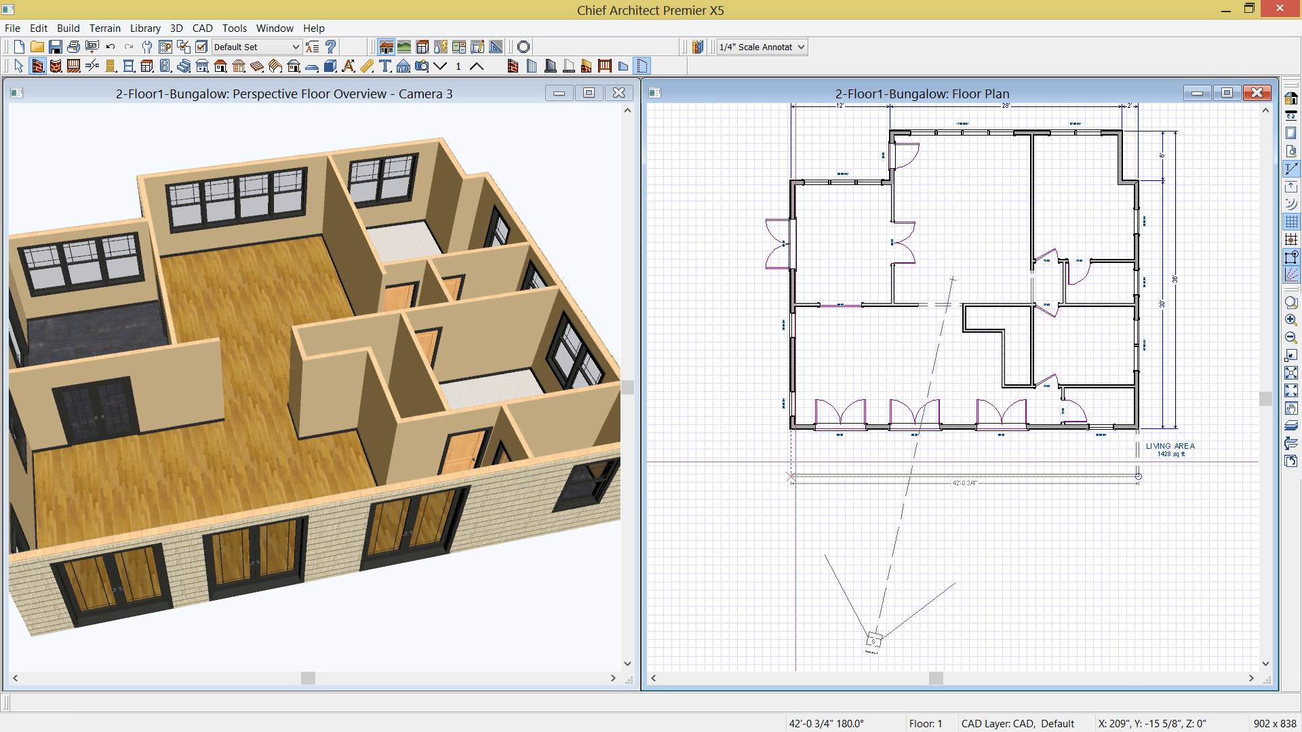
{"action": "left_click", "coordinate": [795, 463]}
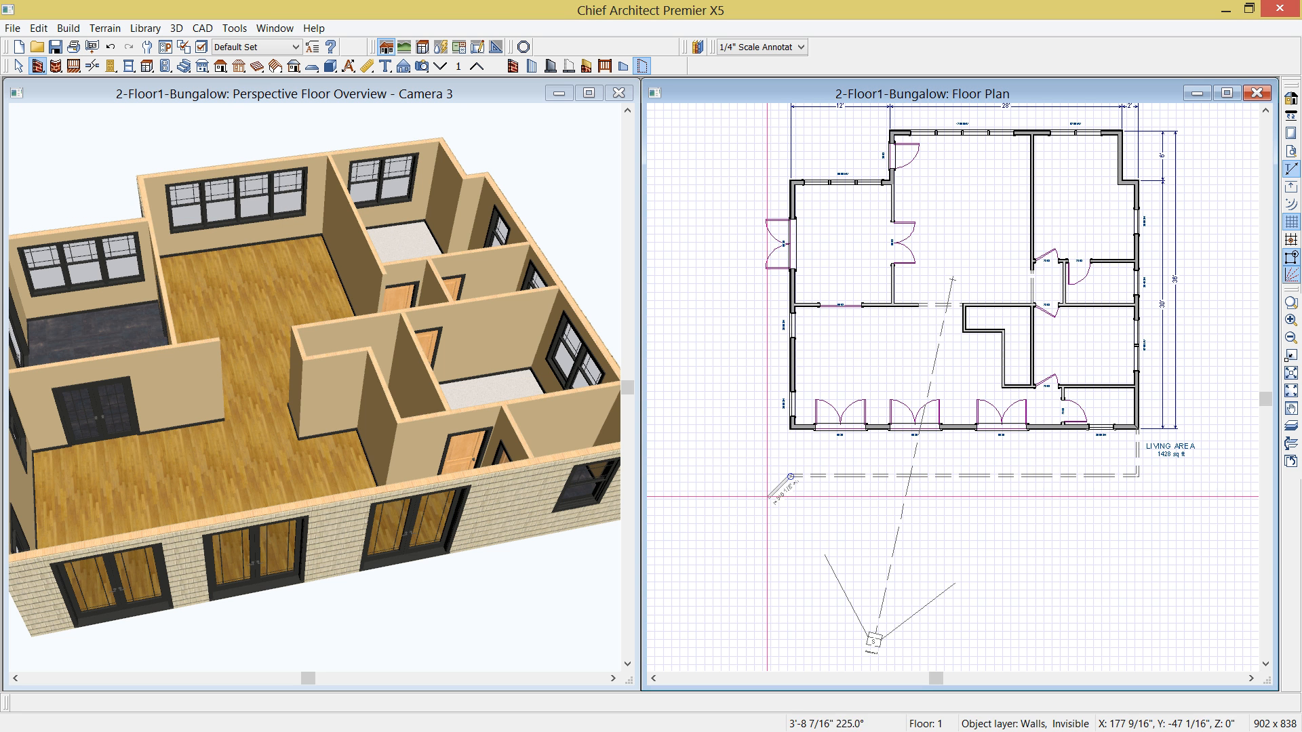
{"action": "scroll", "coordinate": [777, 474], "scroll_direction": "up", "scroll_amount": 2}
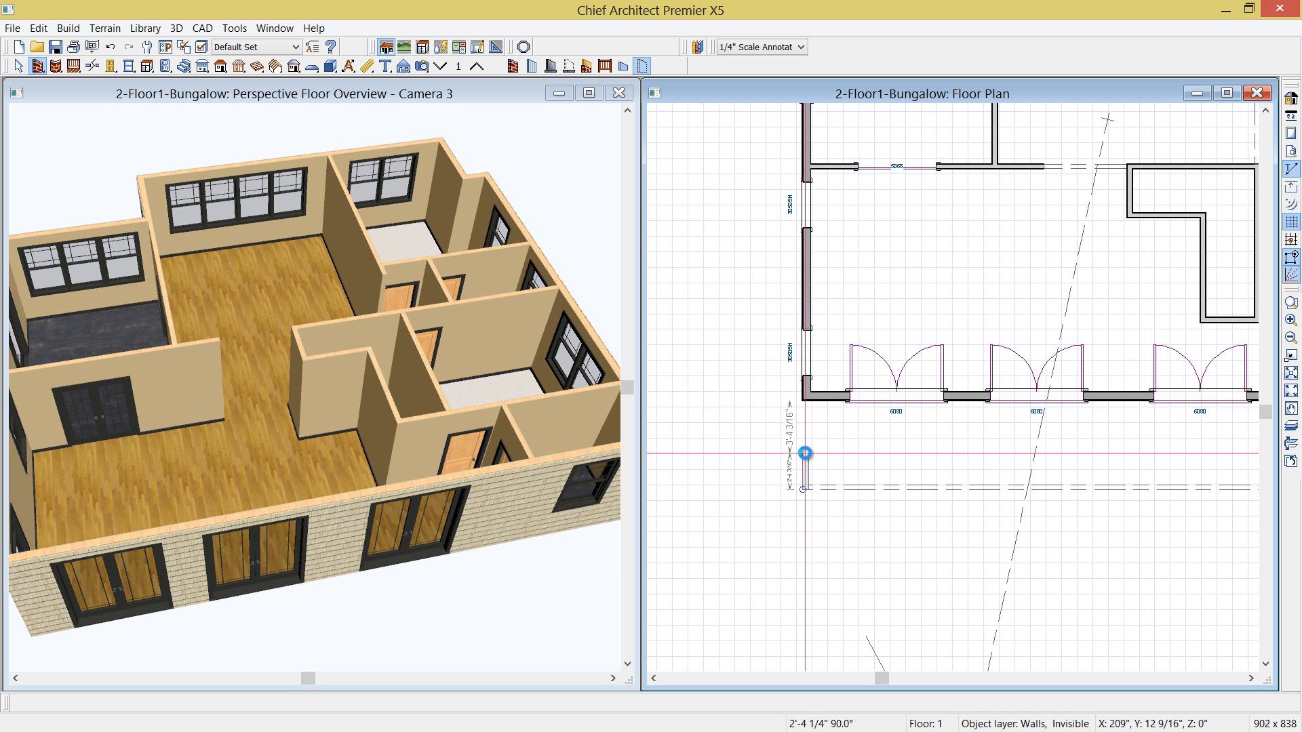
{"action": "key", "text": "Tab"}
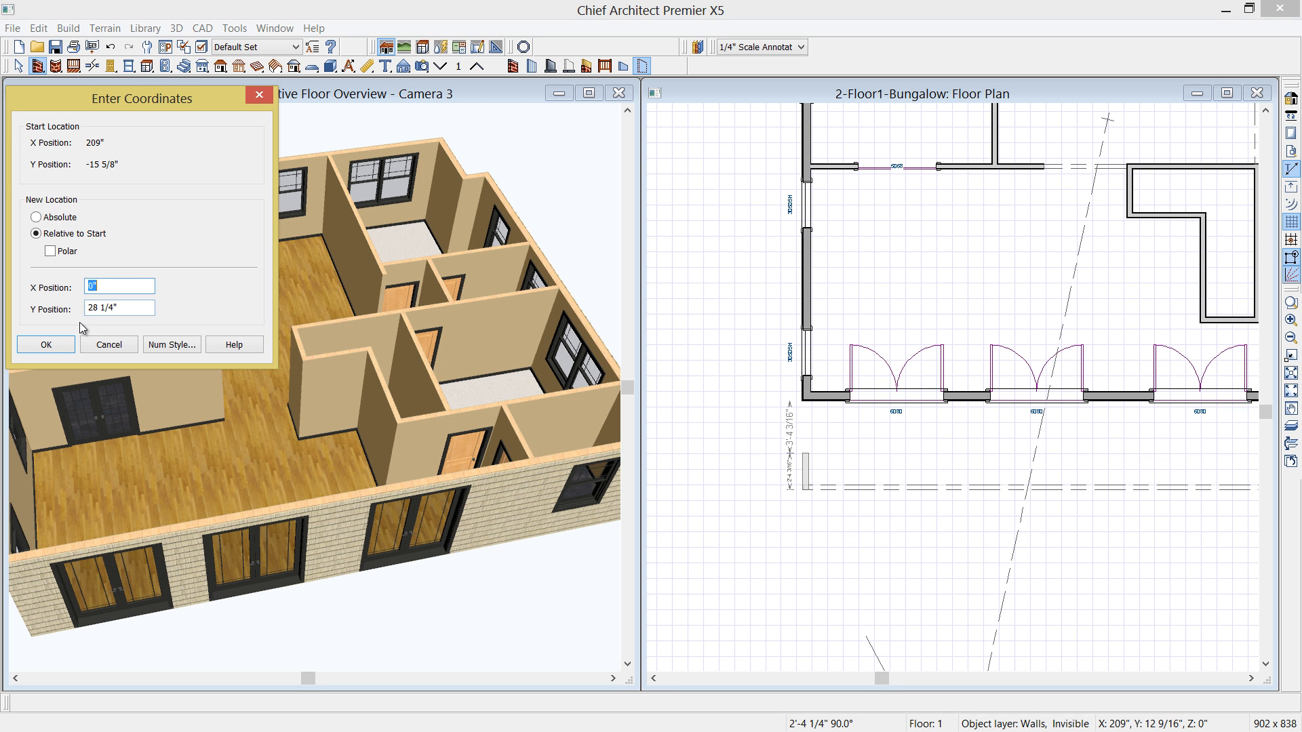
{"action": "key", "text": "Tab"}
{"action": "type", "text": "-4"}
{"action": "key", "text": "Return"}
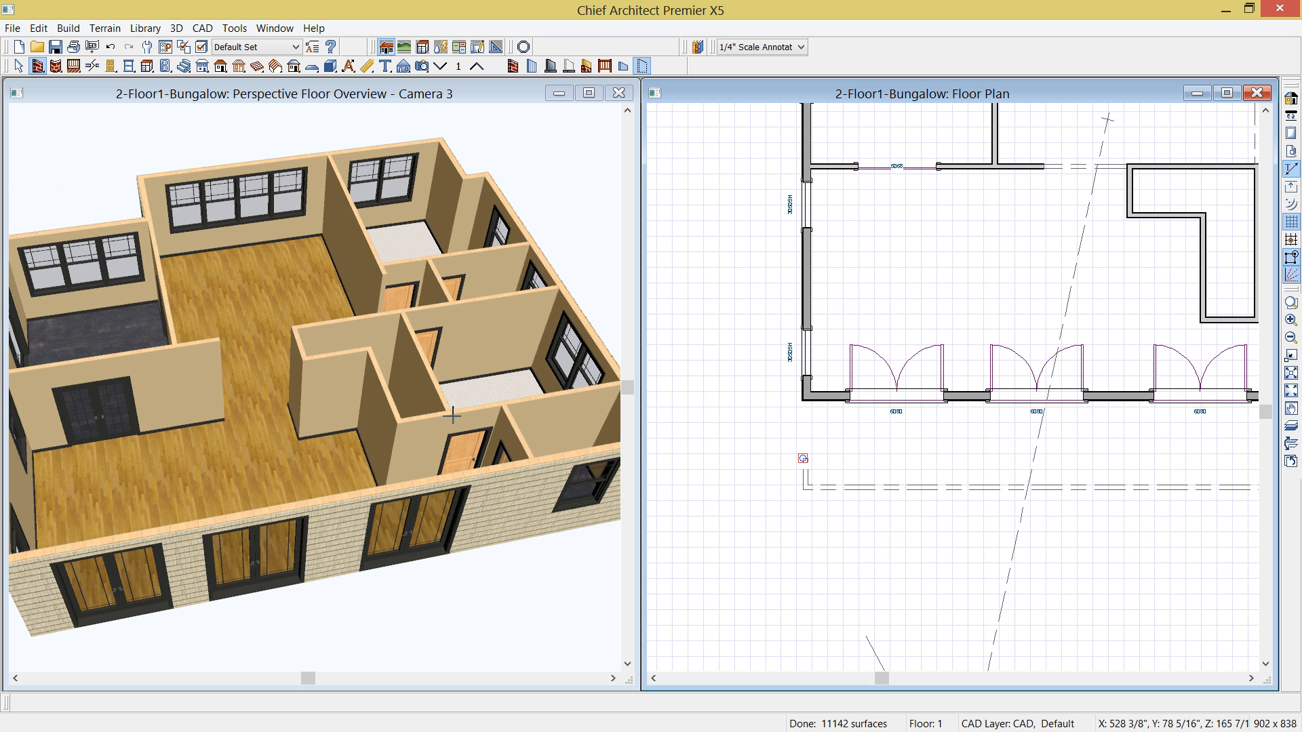
- Draw a horizontal invisible wall 14' outward to the left from the end of the short return wall
{"action": "scroll", "coordinate": [803, 457], "scroll_direction": "down", "scroll_amount": 1}
{"action": "middle_click_drag", "start_coordinate": [769, 457], "coordinate": [959, 478]}
{"action": "left_click", "coordinate": [995, 483]}
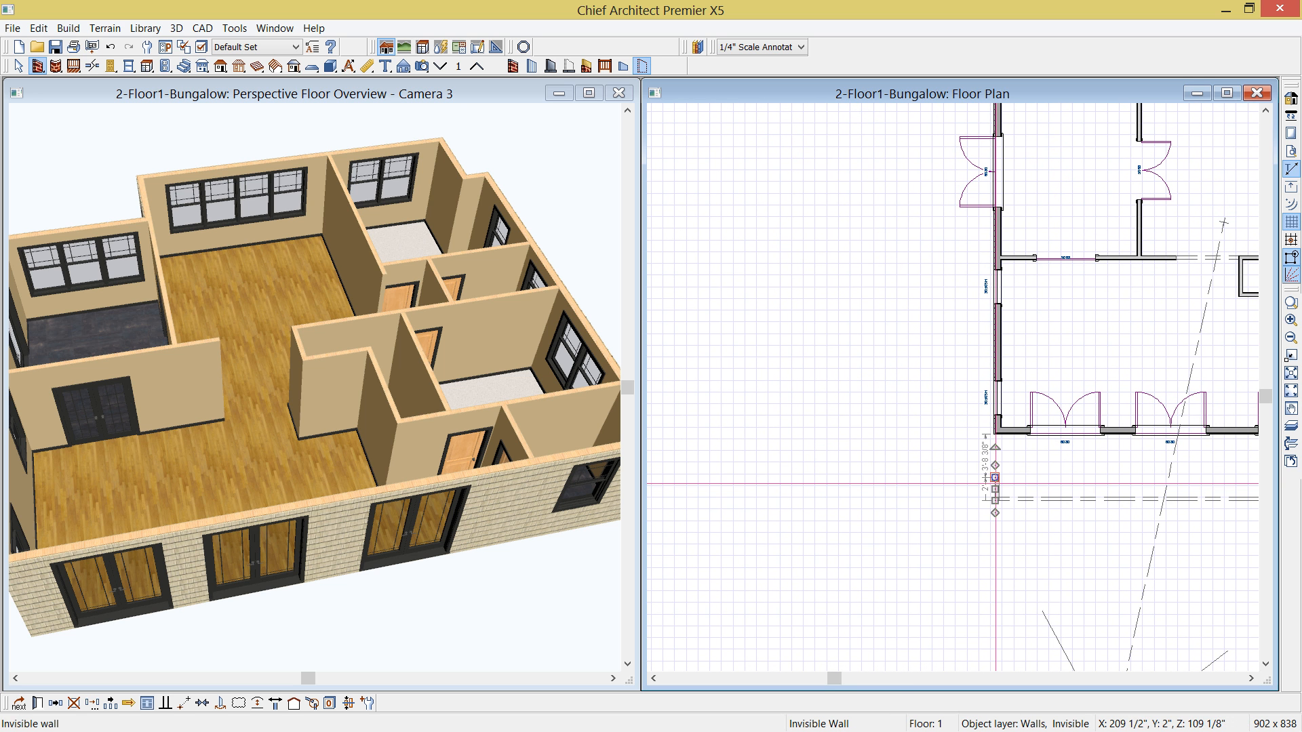
{"action": "left_click_drag", "start_coordinate": [995, 466], "coordinate": [800, 479]}
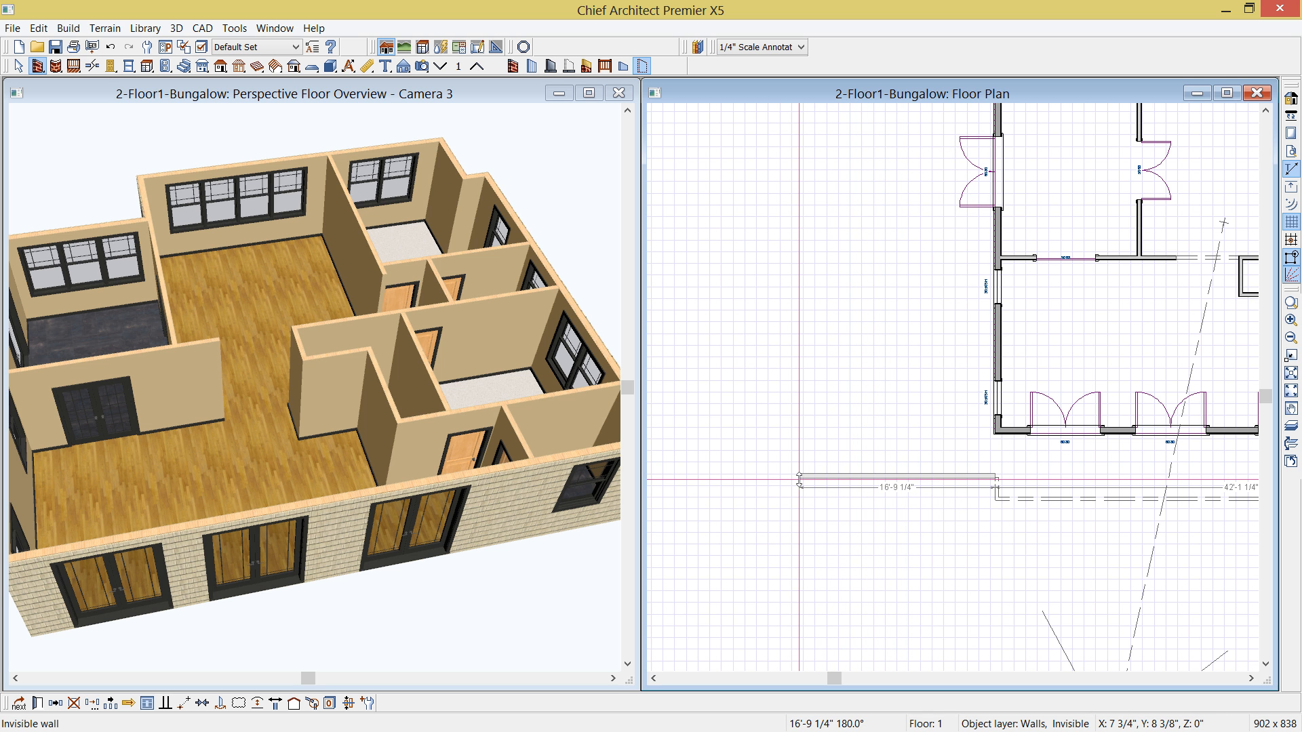
{"action": "key", "text": "Tab"}
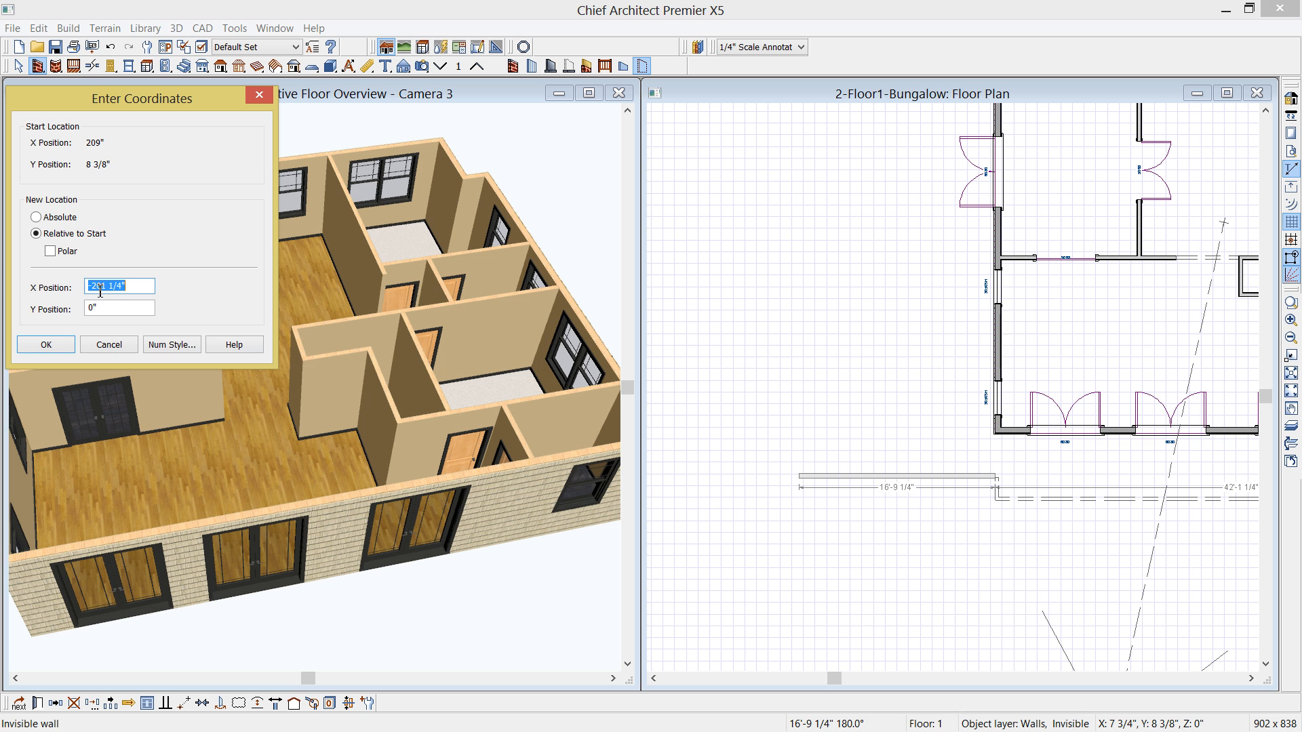
{"action": "left_click_drag", "start_coordinate": [91, 286], "coordinate": [177, 293]}
{"action": "type", "text": "14'"}
{"action": "left_click", "coordinate": [41, 350]}
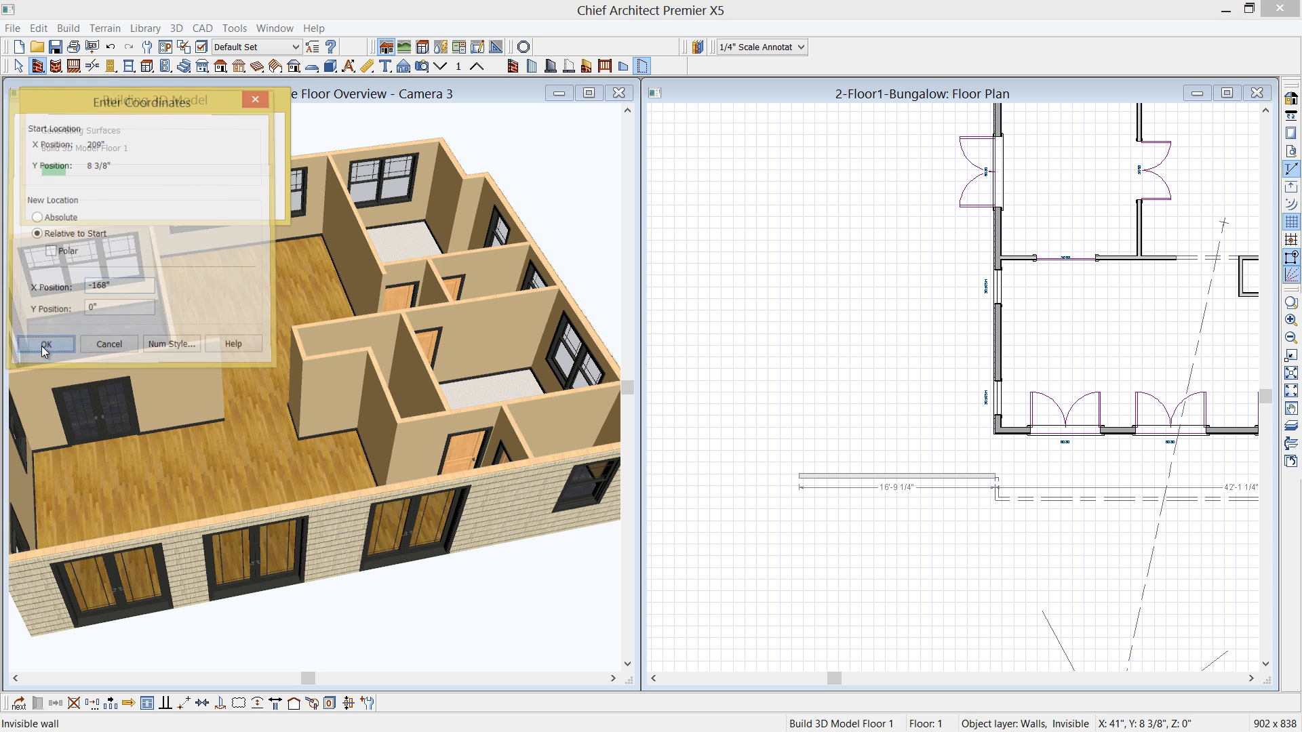
- Draw a vertical invisible wall about 33'-9 5/8" long up from the outer end, aligned with the upper-left room's top wall
{"action": "scroll", "coordinate": [753, 478], "scroll_direction": "down", "scroll_amount": 1}
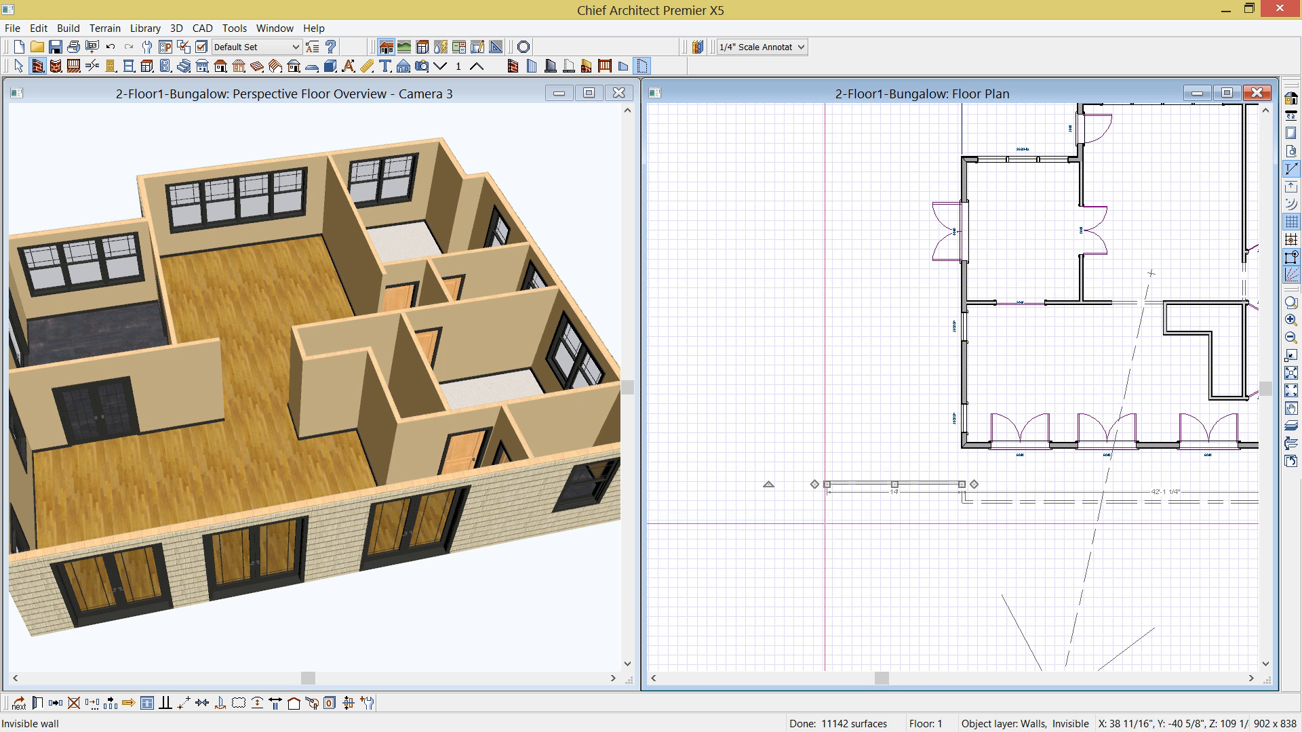
{"action": "middle_click_drag", "start_coordinate": [831, 480], "coordinate": [823, 544]}
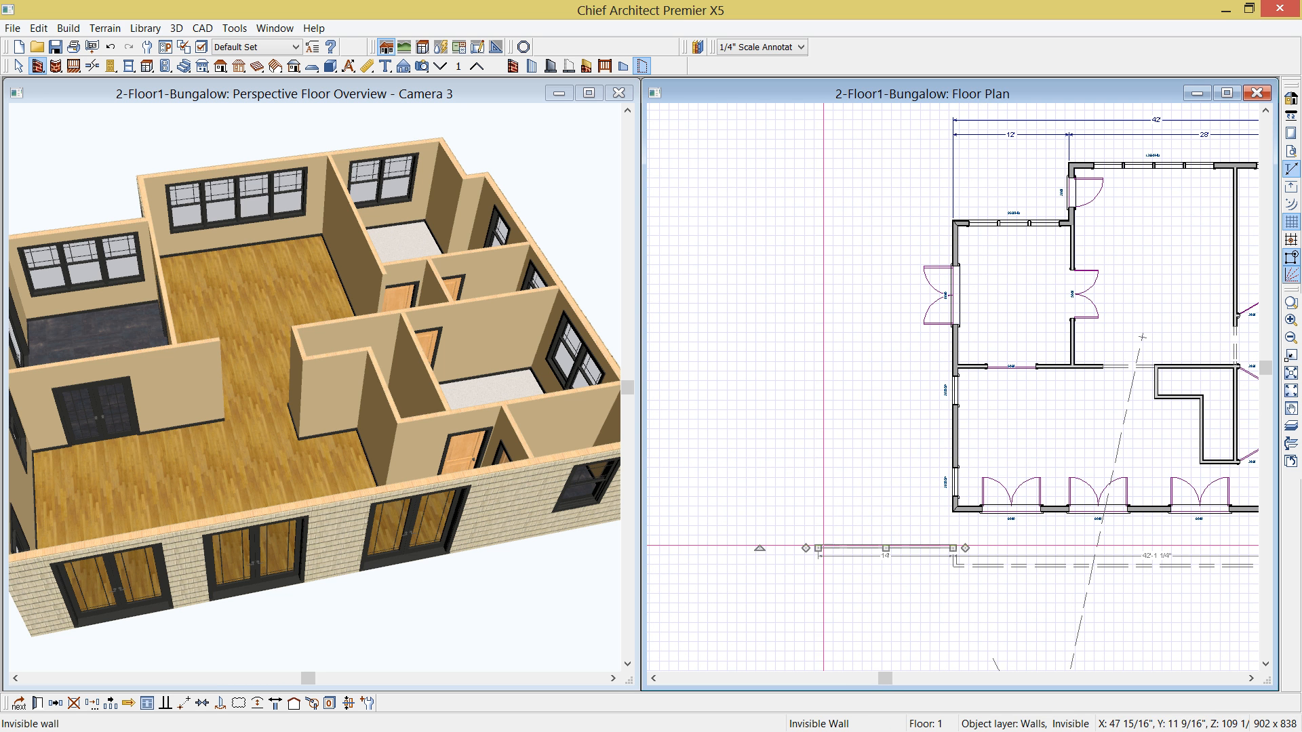
{"action": "mouse_move", "coordinate": [818, 547]}
{"action": "left_mouse_down"}
{"action": "mouse_move", "coordinate": [823, 241]}
{"action": "mouse_move", "coordinate": [839, 215]}
{"action": "left_mouse_up"}
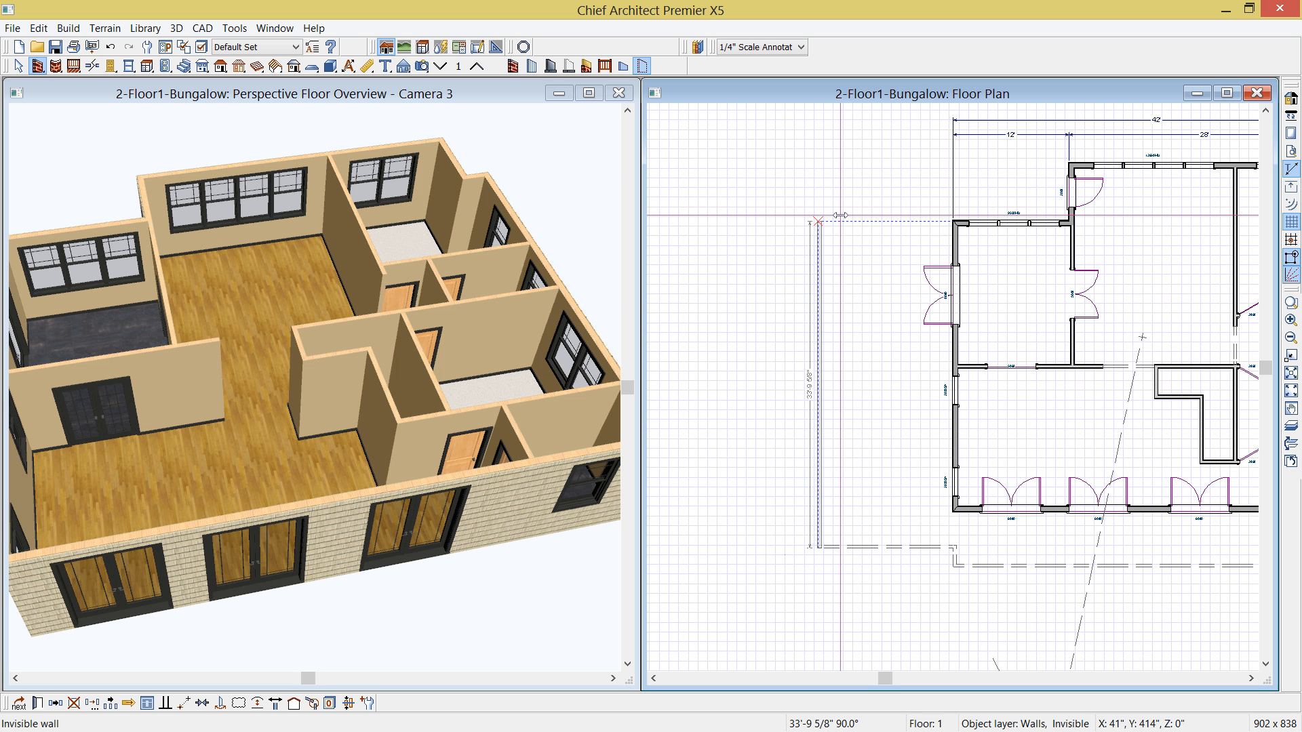
{"action": "left_click_drag", "start_coordinate": [839, 215], "coordinate": [840, 215]}
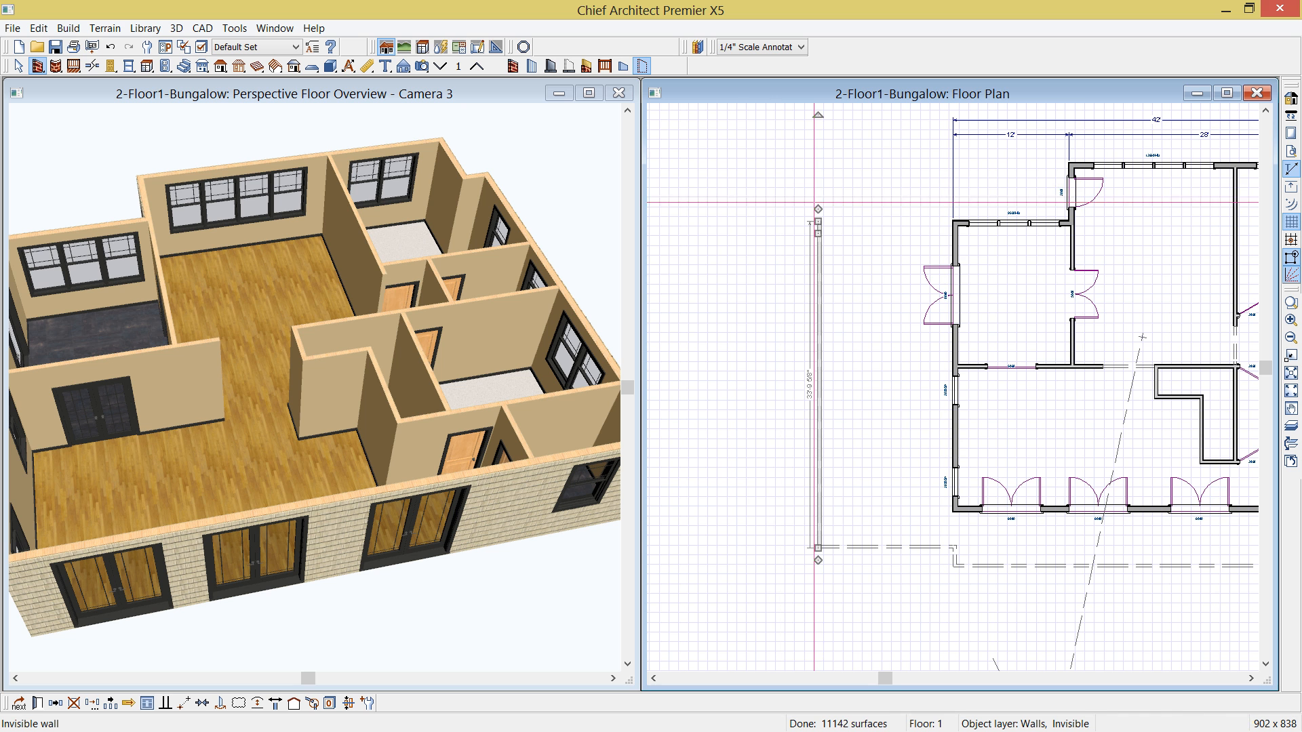
- Draw an invisible wall 120" toward the house, and close the outline up and over to the main block's upper-left corner
{"action": "mouse_move", "coordinate": [817, 207]}
{"action": "left_mouse_down"}
{"action": "mouse_move", "coordinate": [913, 235]}
{"action": "mouse_move", "coordinate": [913, 222]}
{"action": "left_mouse_up"}
{"action": "key", "text": "Tab"}
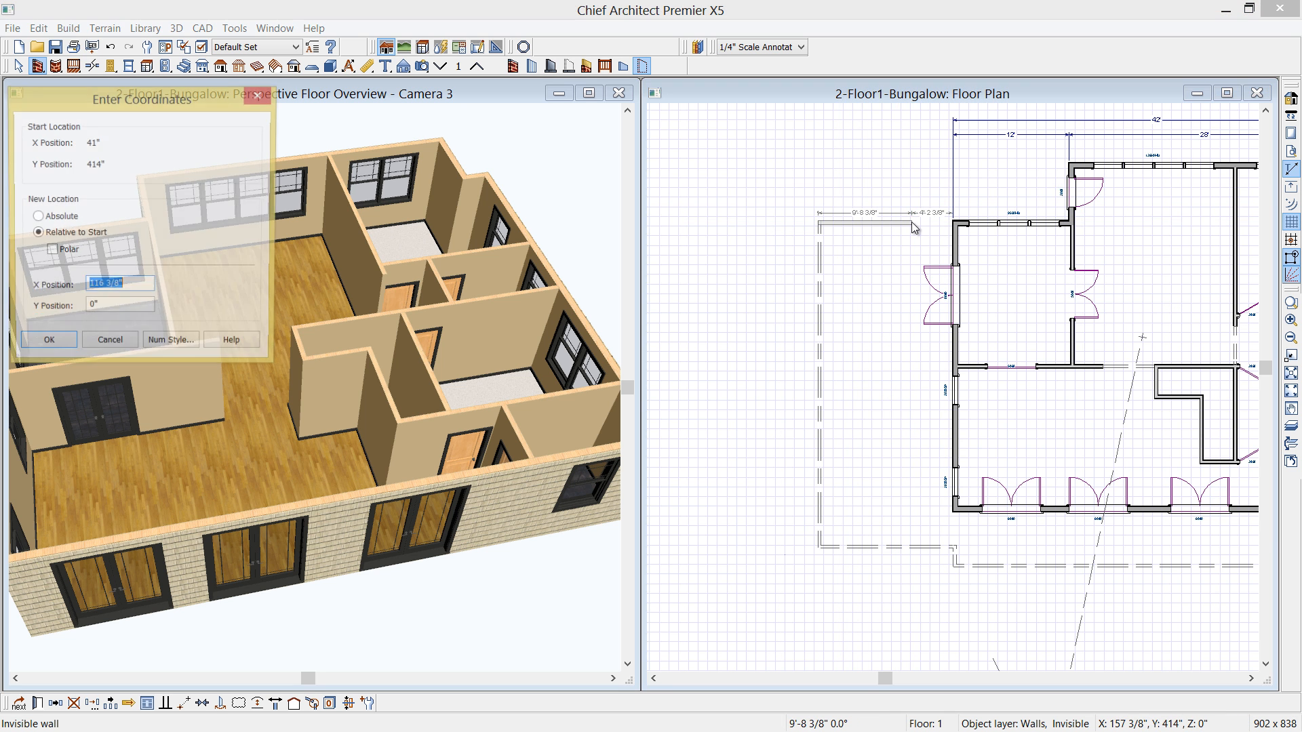
{"action": "type", "text": "120"}
{"action": "left_click", "coordinate": [46, 344]}
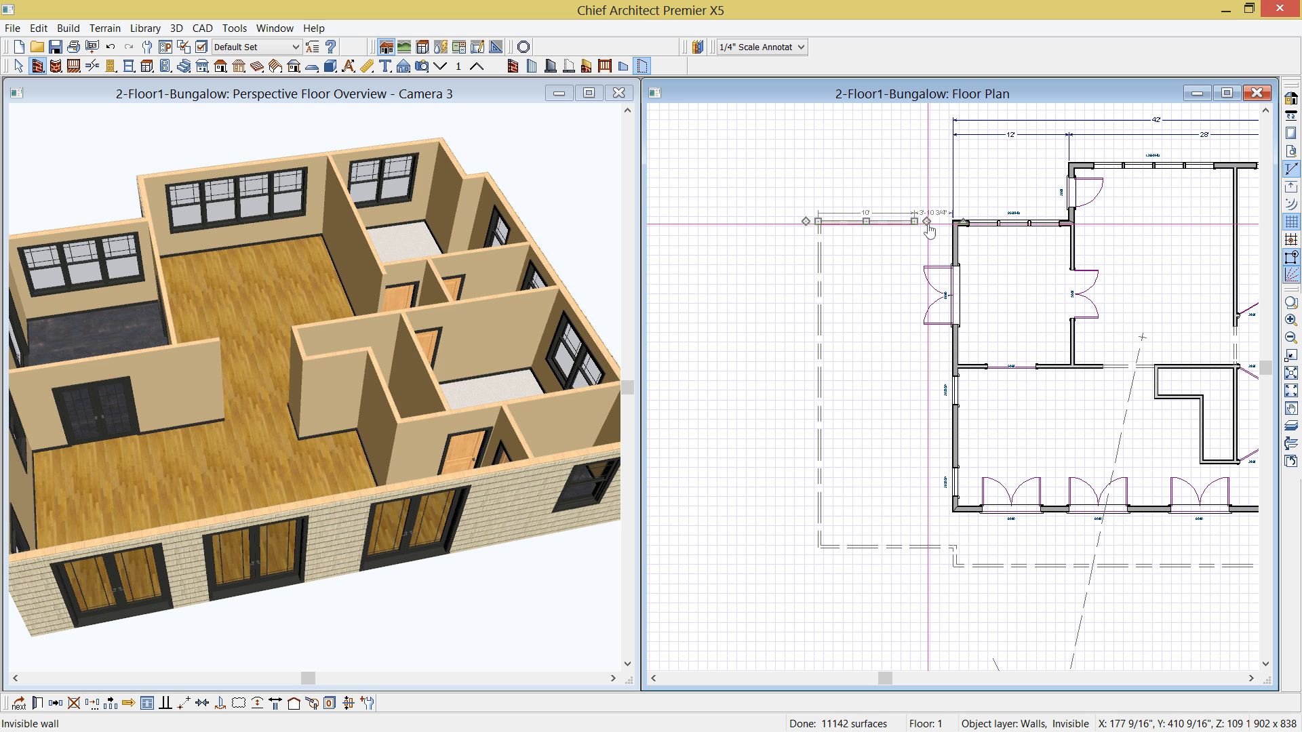
{"action": "mouse_move", "coordinate": [913, 223]}
{"action": "left_mouse_down"}
{"action": "mouse_move", "coordinate": [915, 161]}
{"action": "mouse_move", "coordinate": [1119, 166]}
{"action": "mouse_move", "coordinate": [1083, 167]}
{"action": "left_mouse_up"}
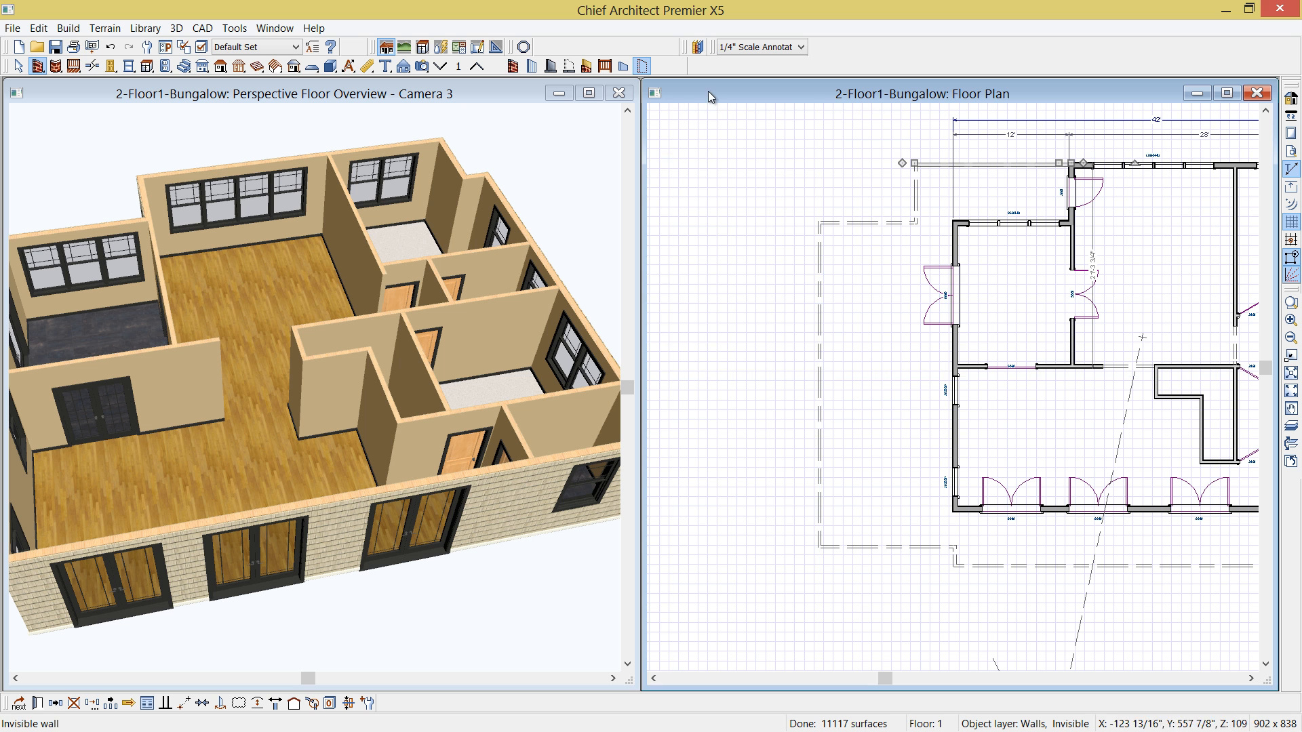
- Set the room type of the new area enclosed by invisible walls to Porch
{"action": "left_click", "coordinate": [864, 405]}
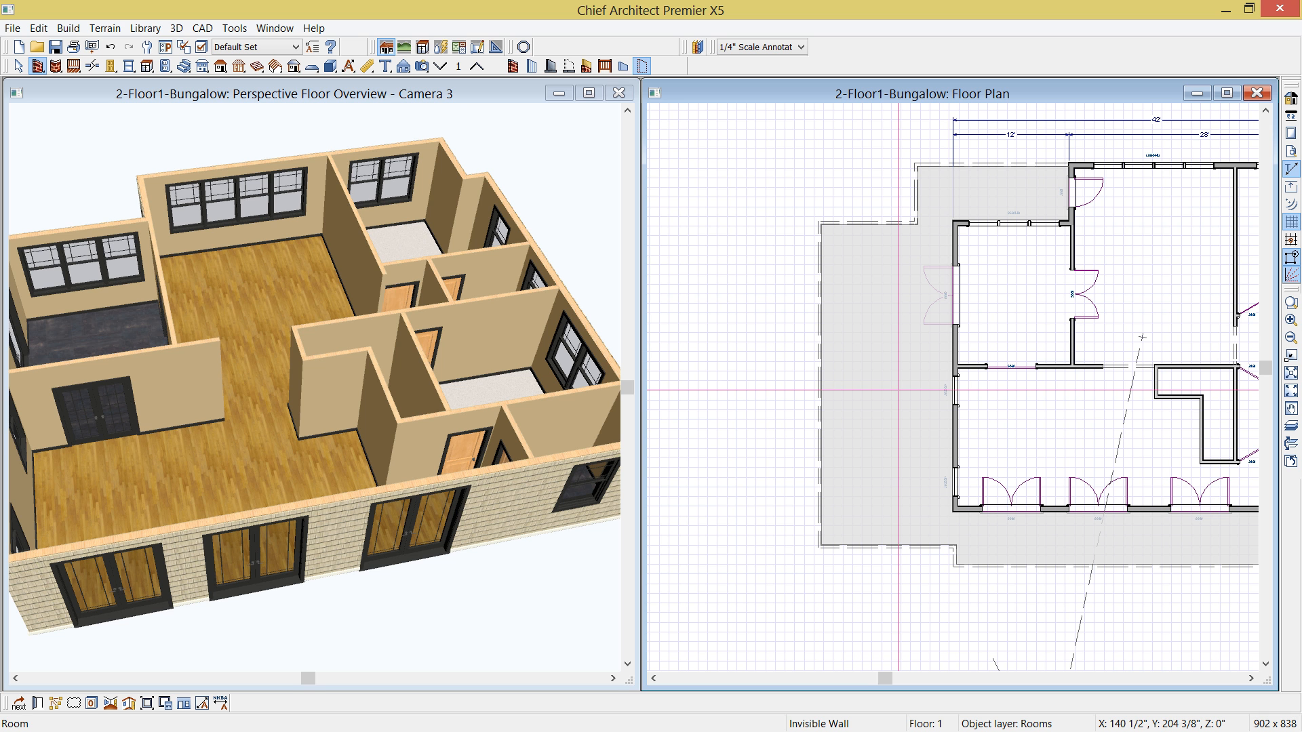
{"action": "double_click", "coordinate": [899, 390]}
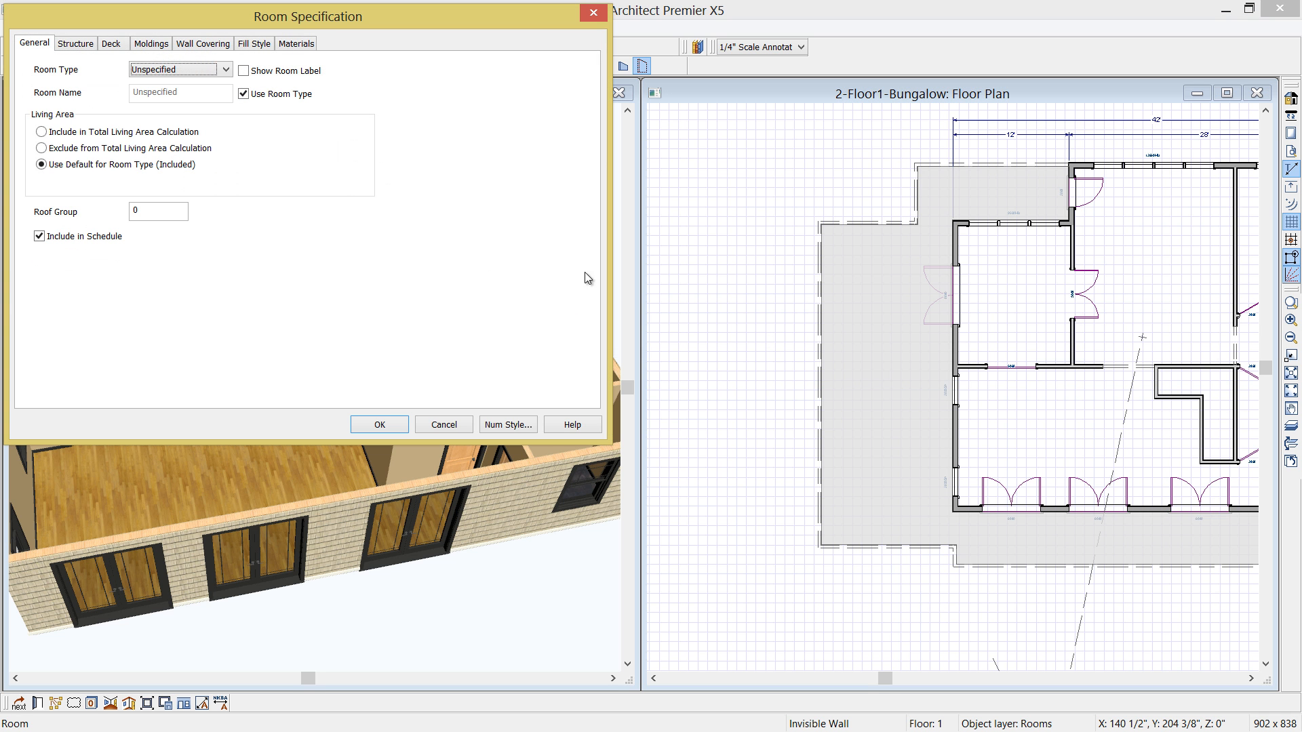
{"action": "left_click", "coordinate": [224, 70]}
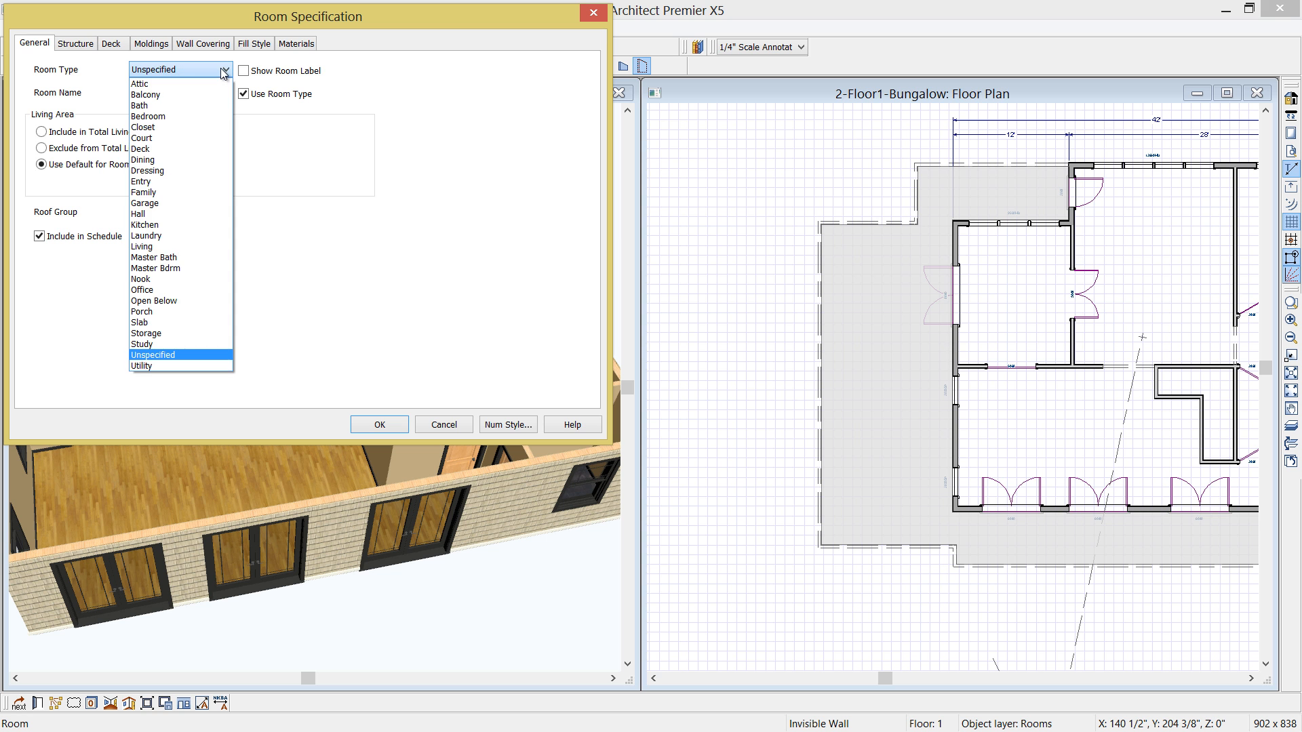
{"action": "left_click", "coordinate": [151, 311]}
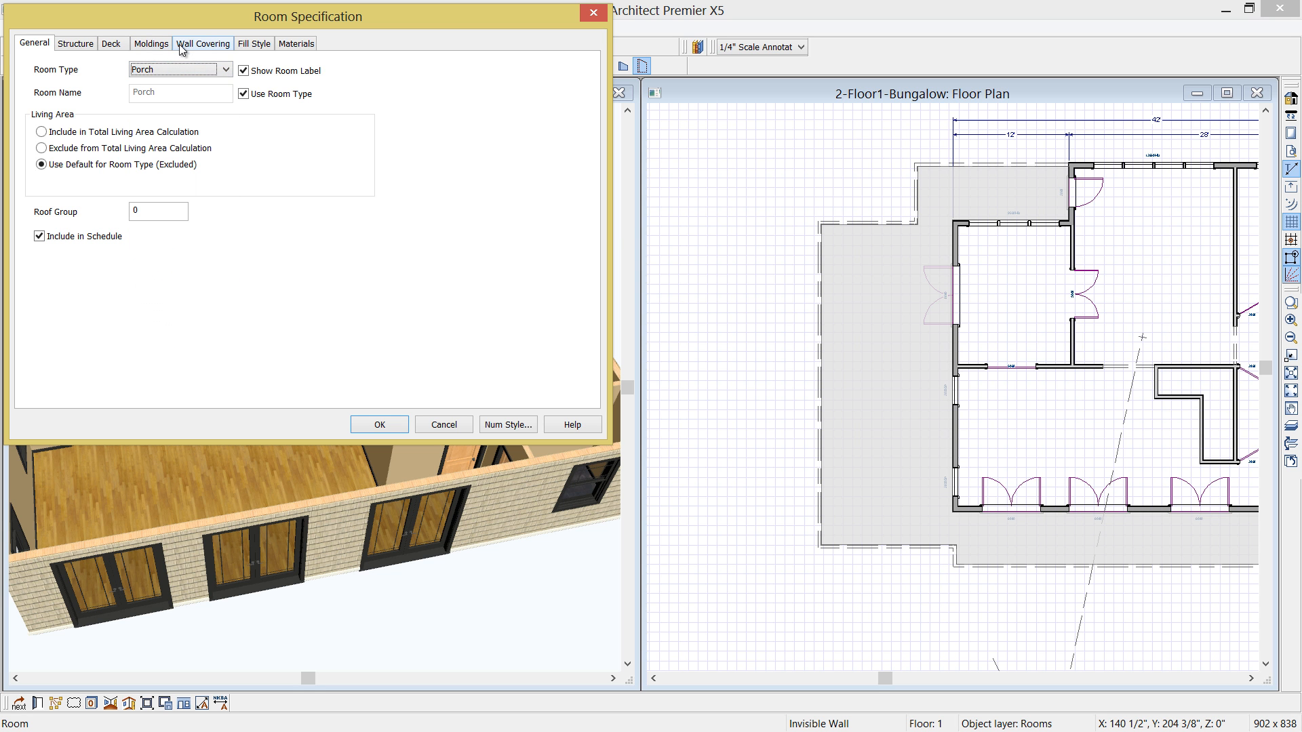
- Enable Monolithic Slab Foundation in the porch's structure settings and apply the room specification
{"action": "left_click", "coordinate": [77, 45]}
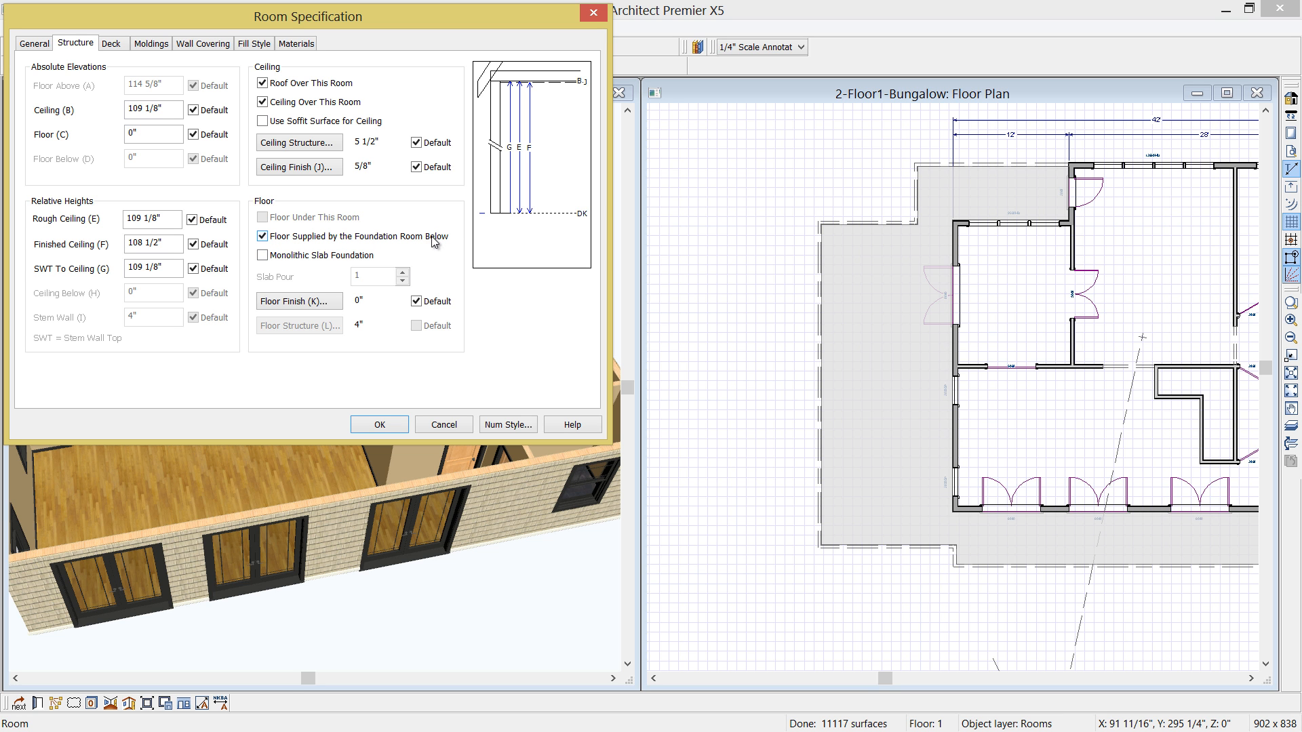
{"action": "left_click", "coordinate": [263, 256]}
{"action": "left_click", "coordinate": [379, 424]}
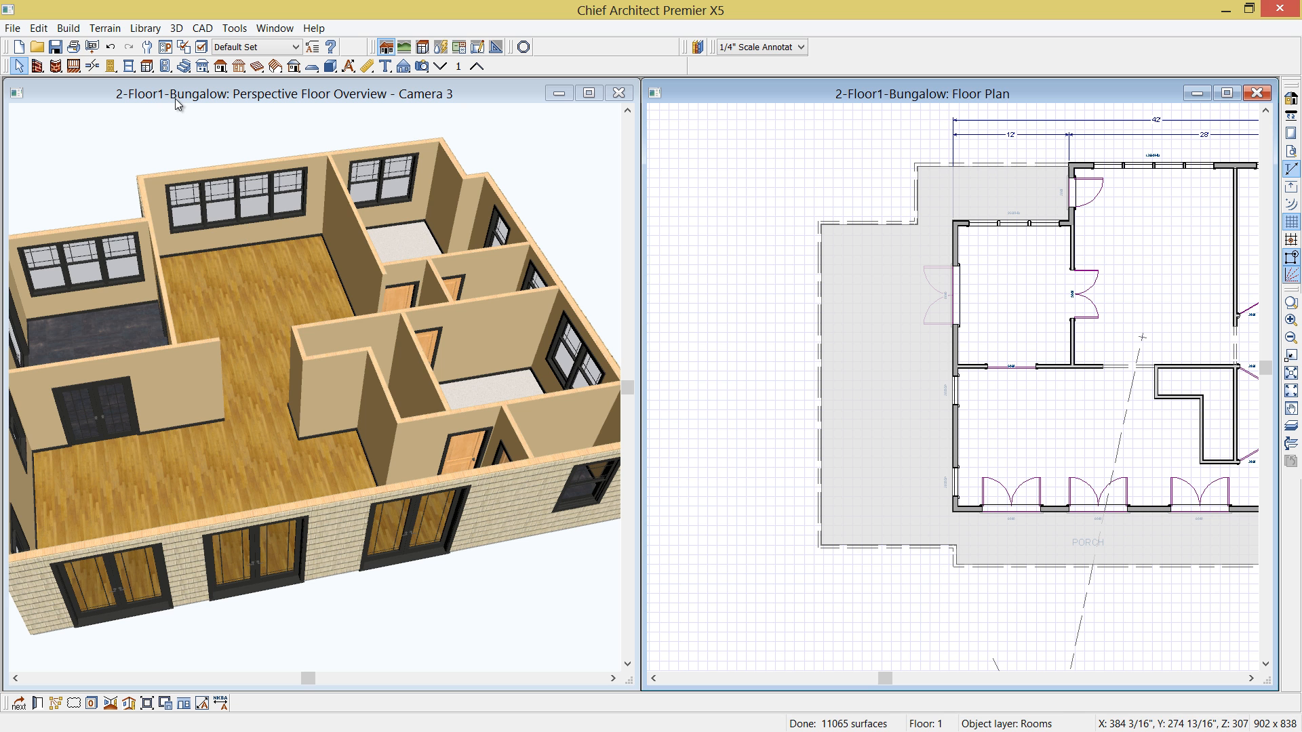
- Build a monolithic slab foundation with a 4" slab and Auto Rebuild Foundation enabled
{"action": "left_click", "coordinate": [69, 29]}
{"action": "mouse_move", "coordinate": [92, 129]}
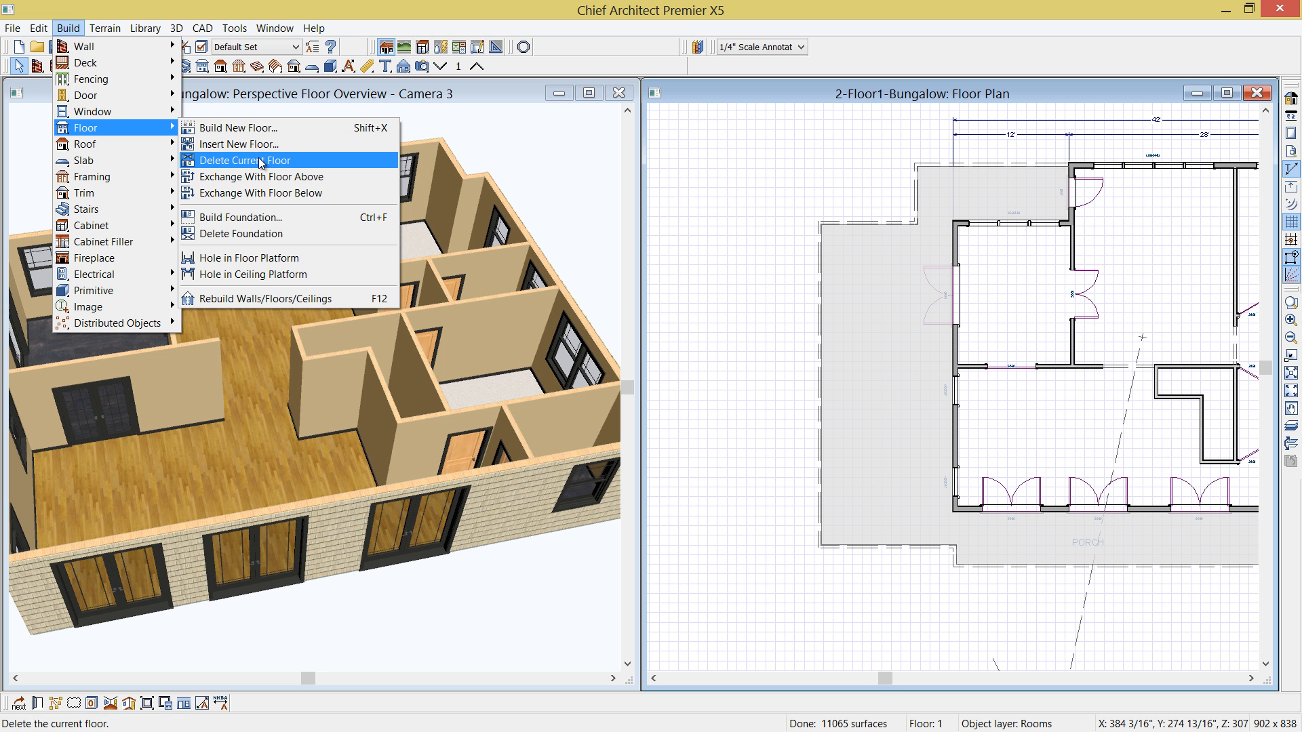
{"action": "left_click", "coordinate": [278, 220]}
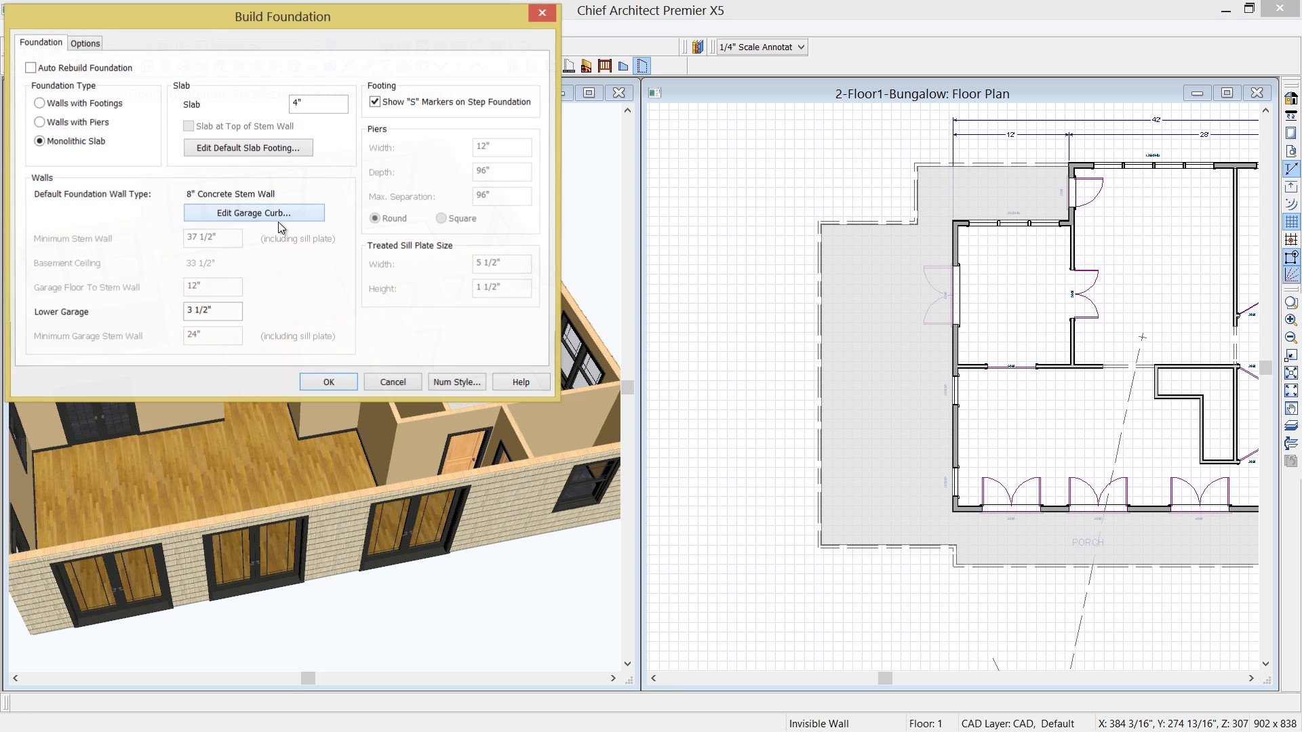
{"action": "left_click_drag", "start_coordinate": [263, 22], "coordinate": [650, 139]}
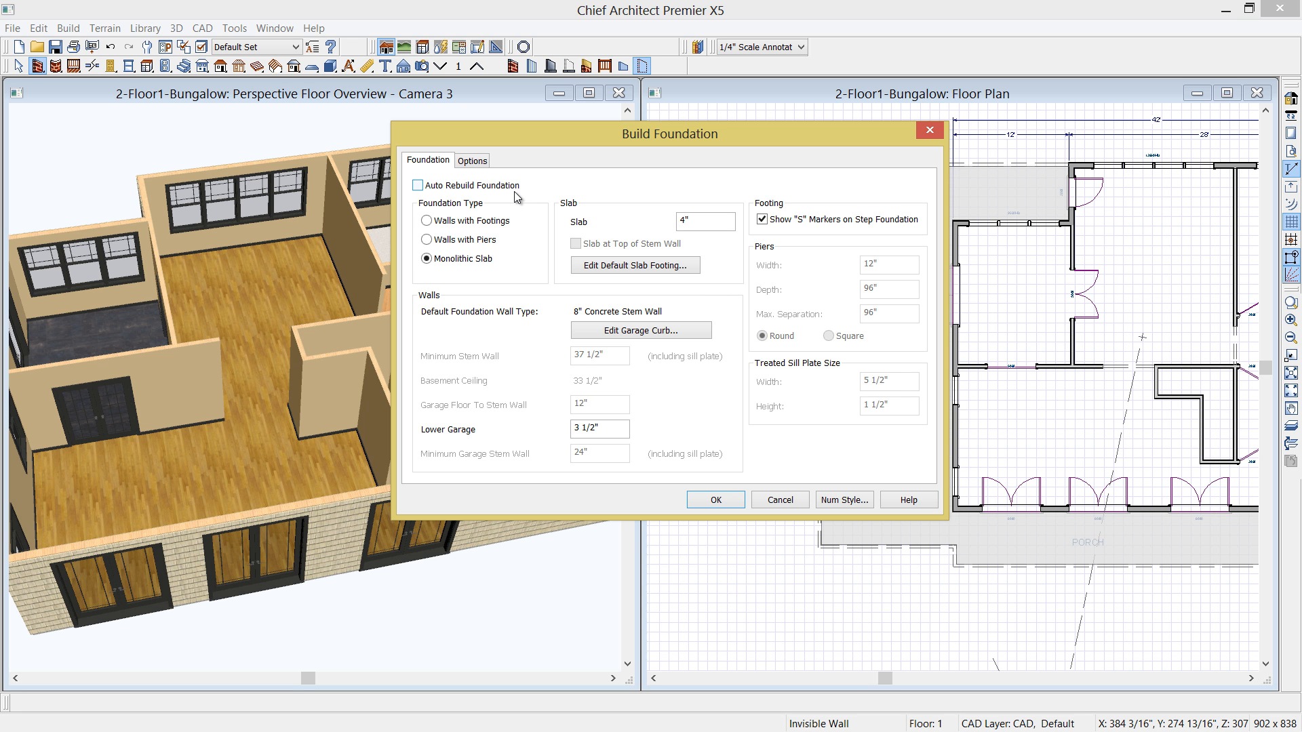
{"action": "left_click", "coordinate": [417, 185]}
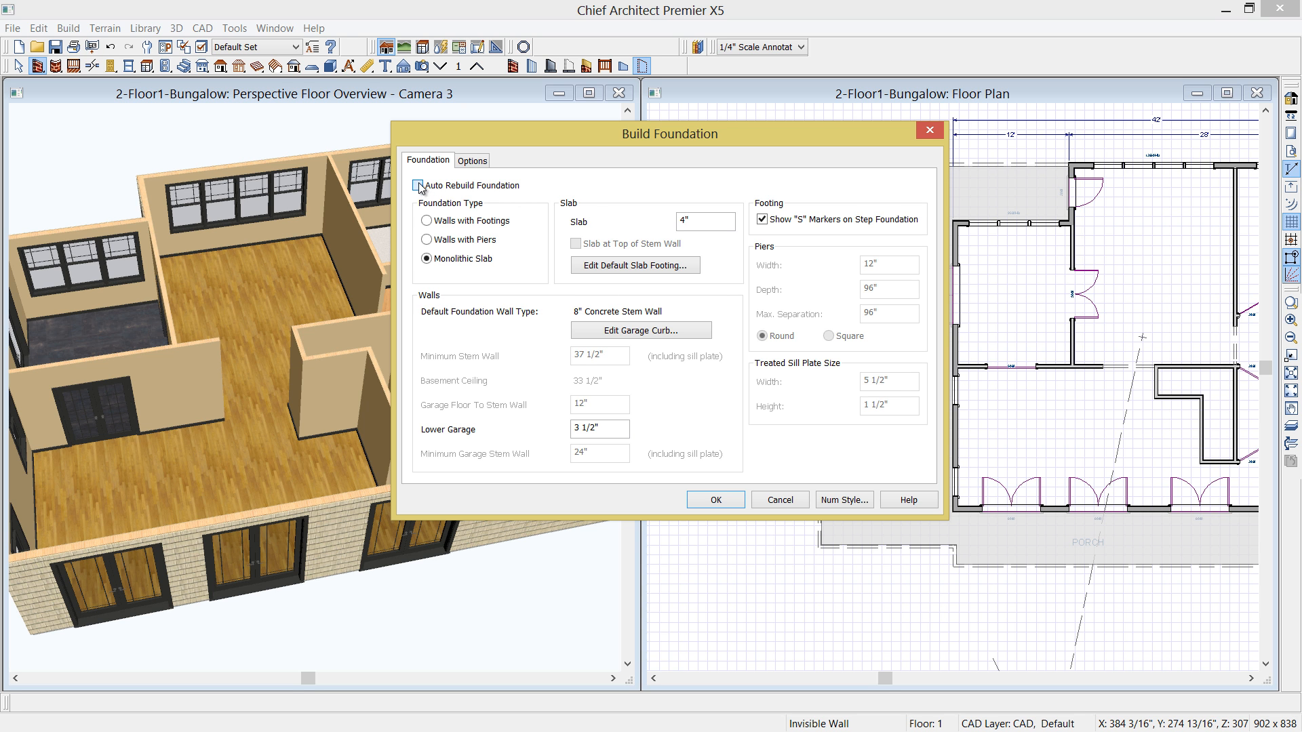
{"action": "left_click", "coordinate": [716, 500]}
{"action": "left_click", "coordinate": [727, 382]}
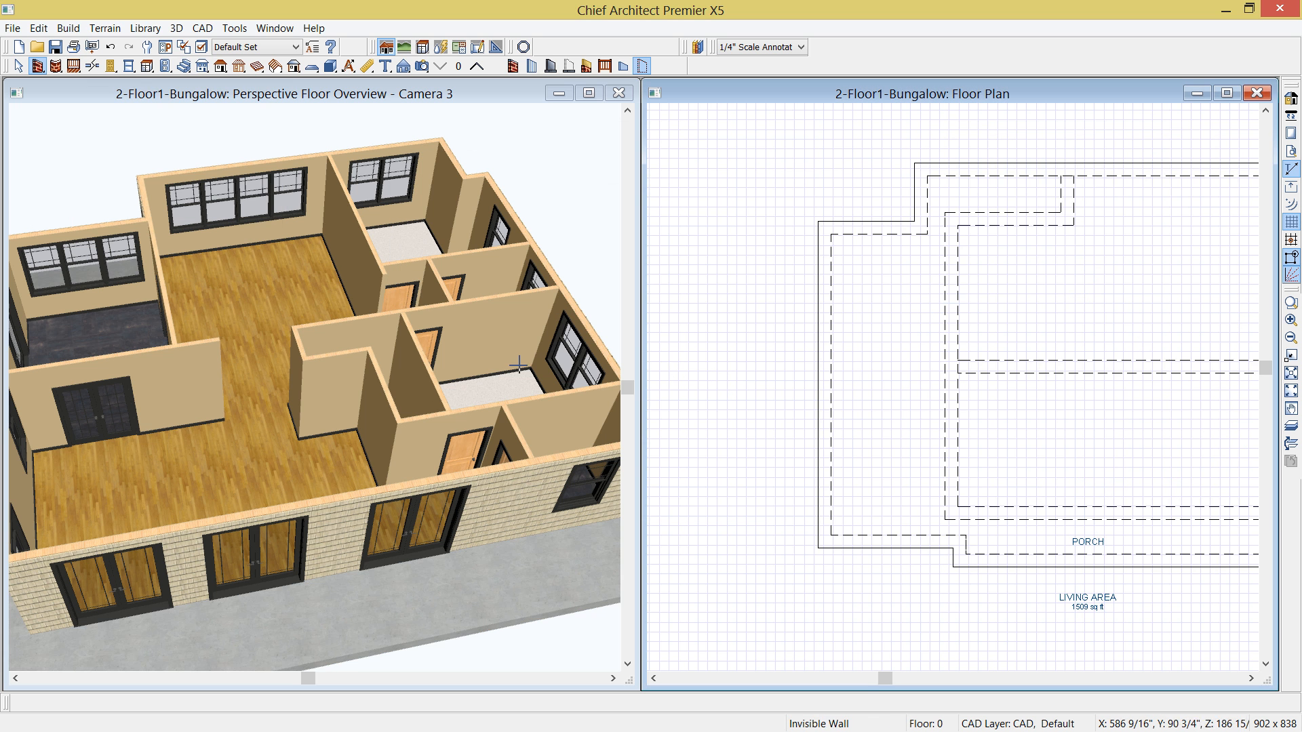
- Calculate a materials list from all floors and maximize it
{"action": "left_click", "coordinate": [104, 92]}
{"action": "left_click_drag", "start_coordinate": [139, 291], "coordinate": [187, 267]}
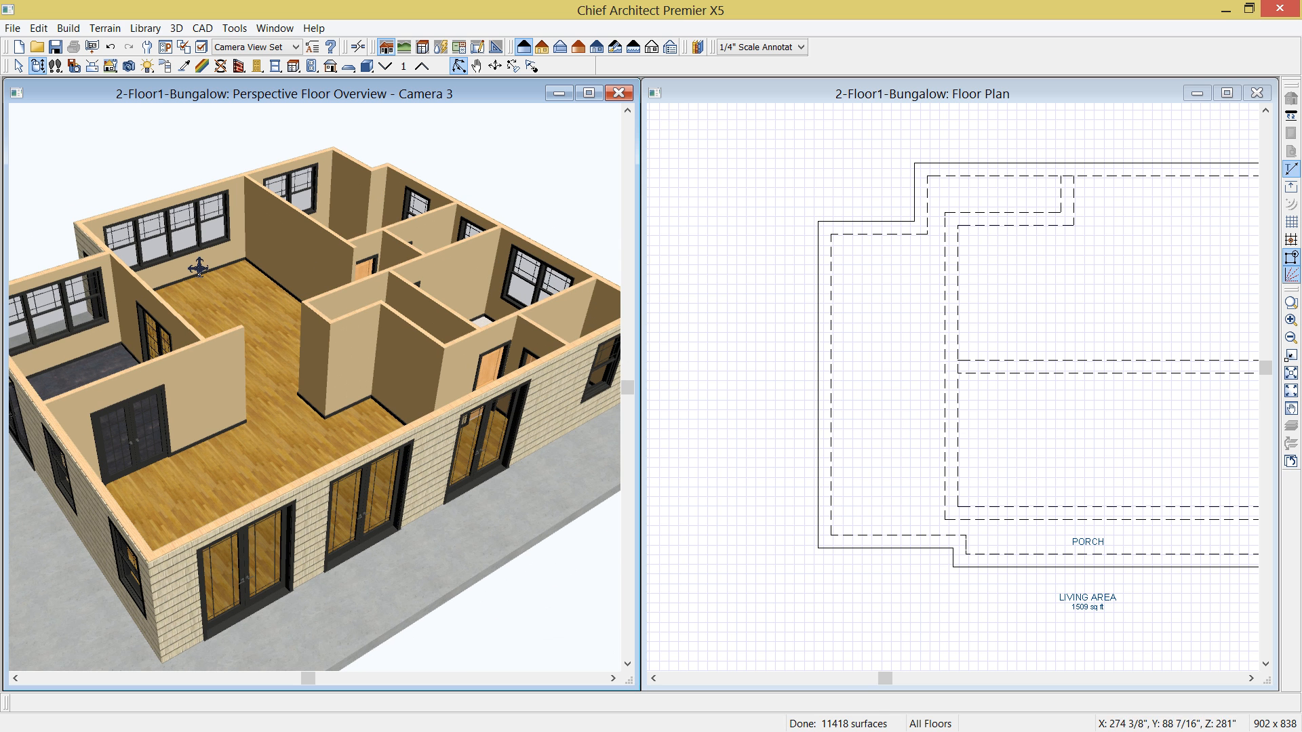
{"action": "left_click", "coordinate": [231, 32]}
{"action": "mouse_move", "coordinate": [276, 218]}
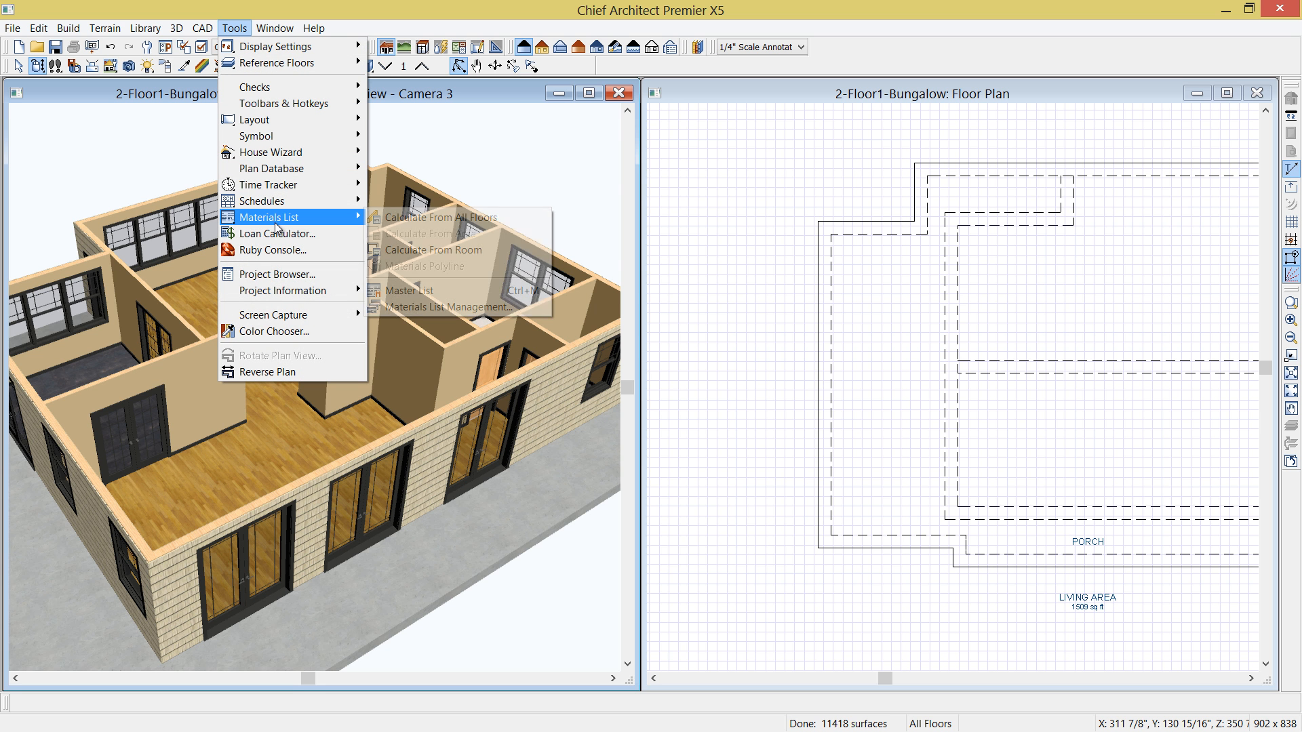
{"action": "left_click", "coordinate": [448, 217]}
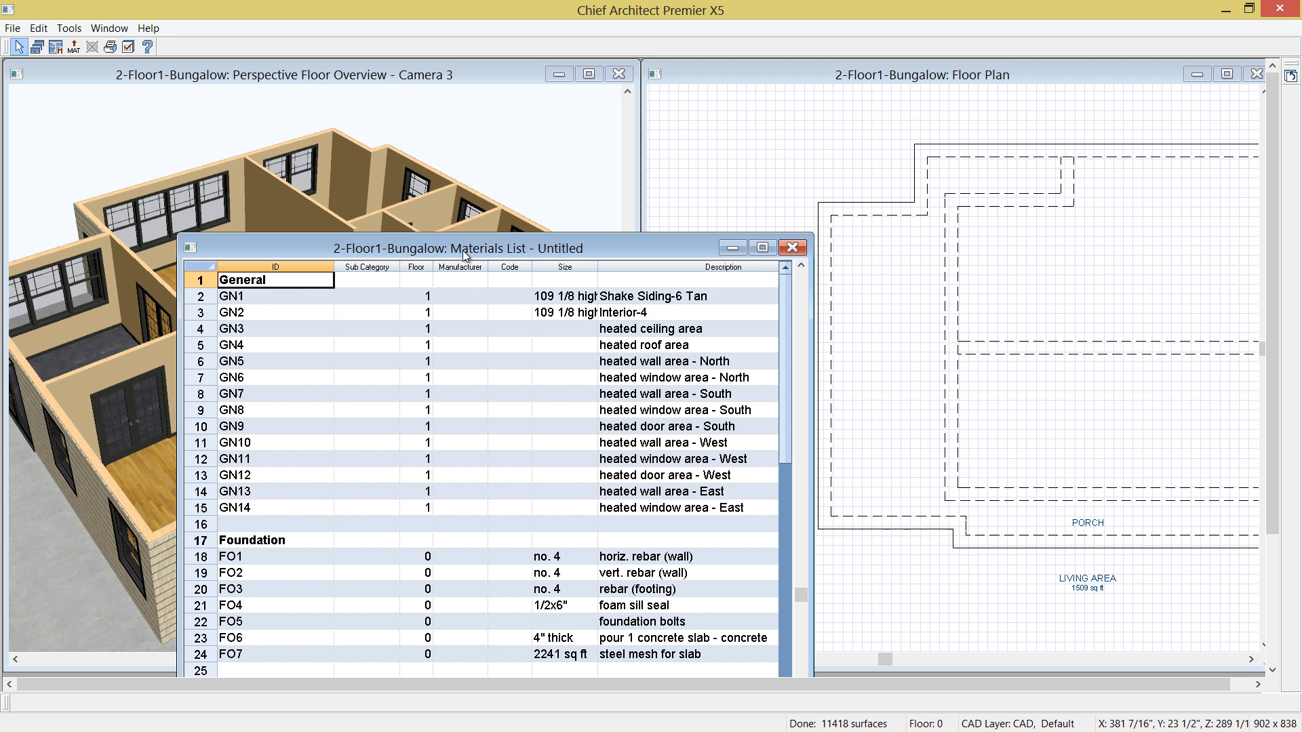
{"action": "left_click", "coordinate": [762, 248]}
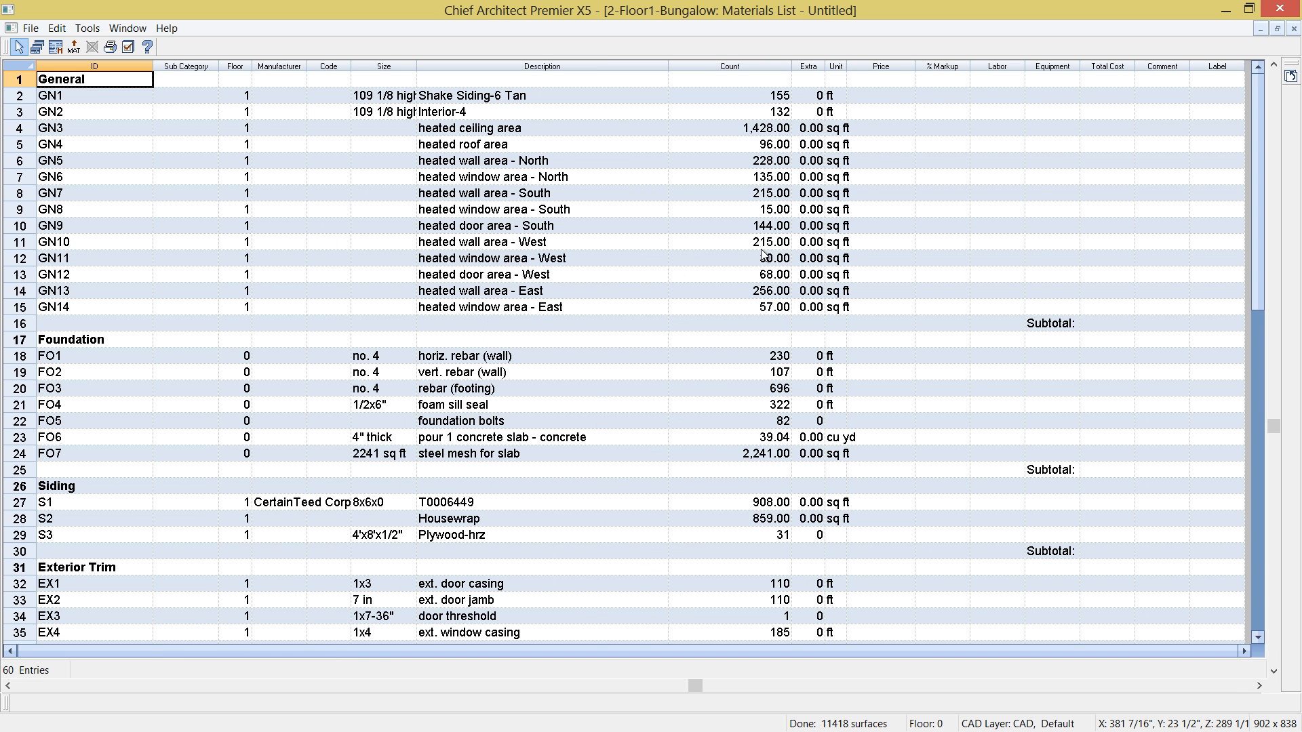
- Set the price of the 4" thick concrete slab entry in the Foundation section to $100.00 per cubic yard
{"action": "scroll", "coordinate": [513, 172], "scroll_direction": "down", "scroll_amount": 1}
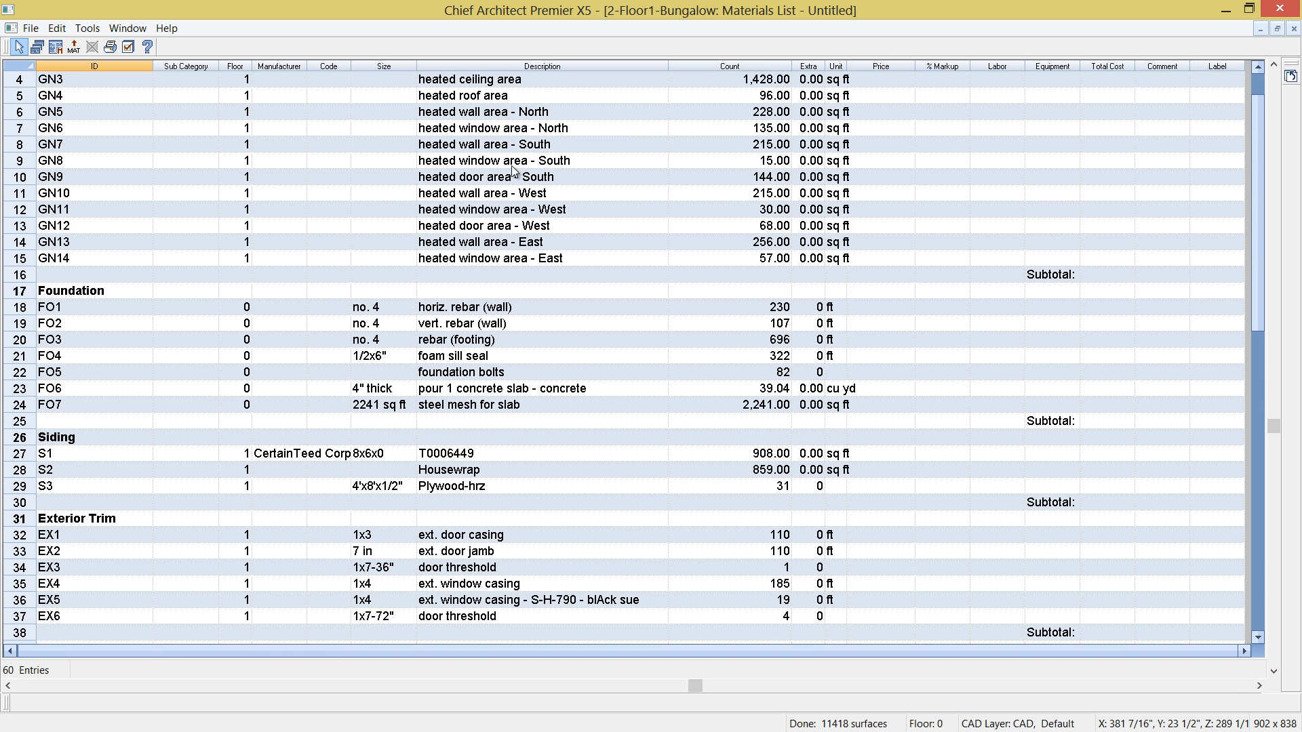
{"action": "scroll", "coordinate": [513, 172], "scroll_direction": "down", "scroll_amount": 1}
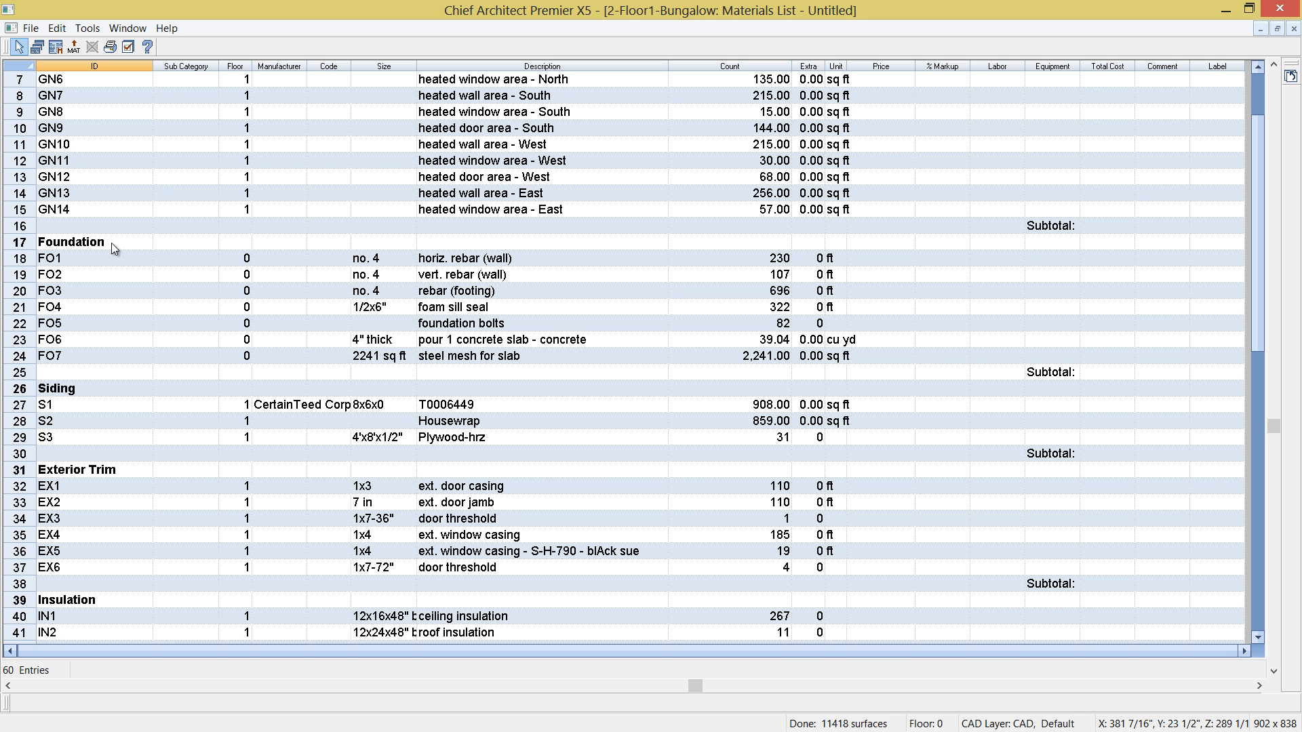
{"action": "left_click", "coordinate": [87, 262]}
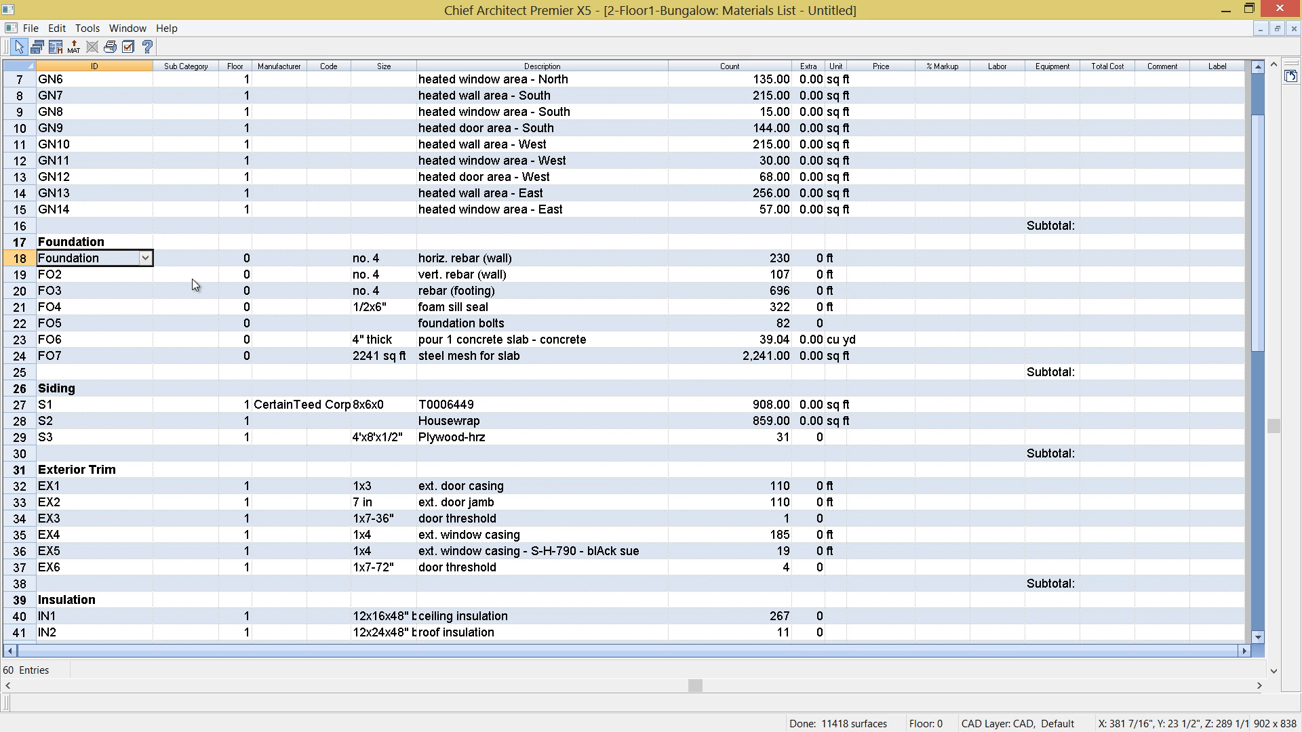
{"action": "left_click", "coordinate": [476, 262]}
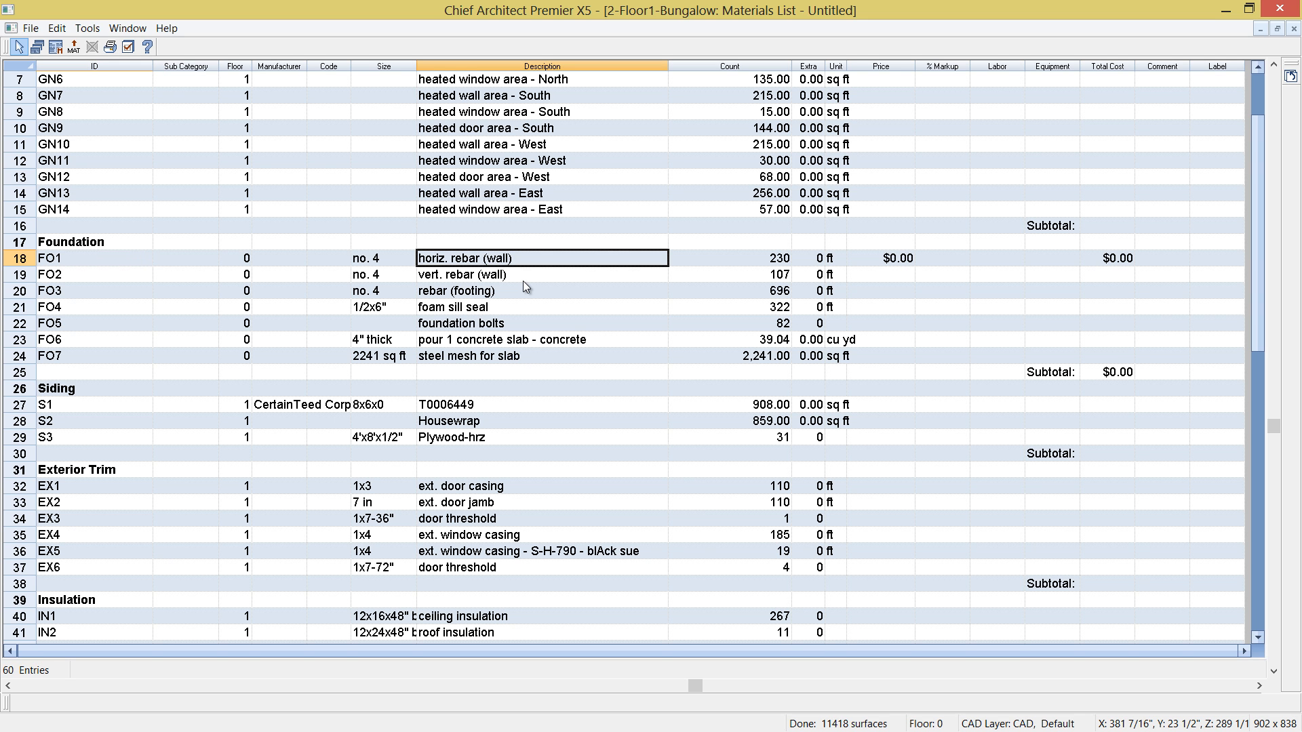
{"action": "key", "text": "Down"}
{"action": "key", "text": "Down"}
{"action": "key", "text": "Down"}
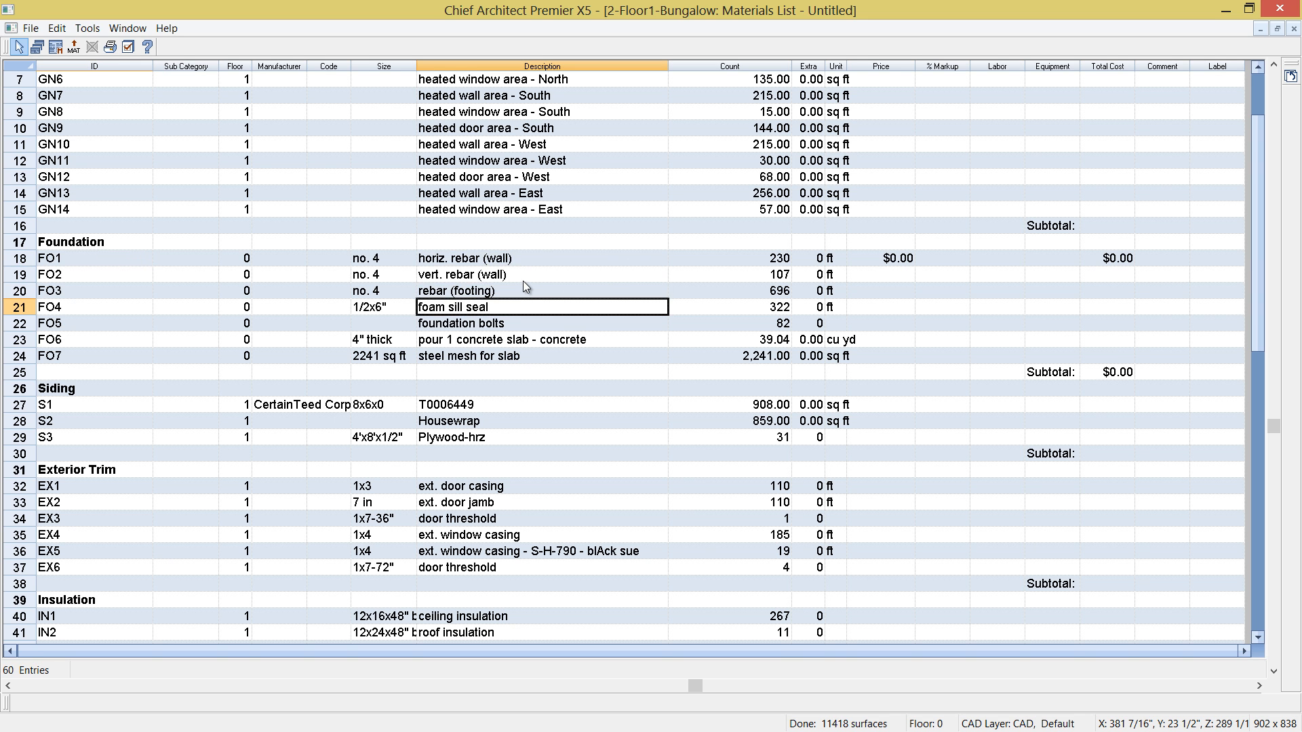
{"action": "key", "text": "Down"}
{"action": "key", "text": "Down"}
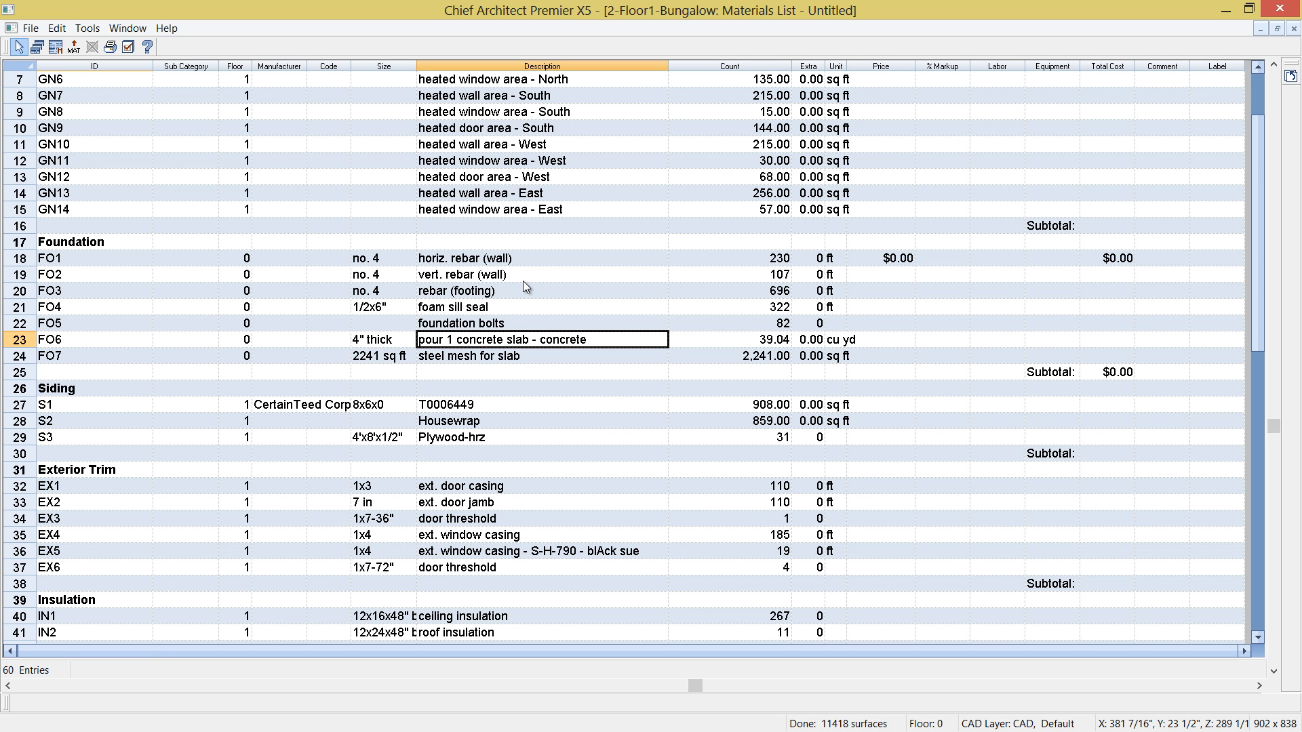
{"action": "key", "text": "Right"}
{"action": "key", "text": "Right"}
{"action": "key", "text": "Right"}
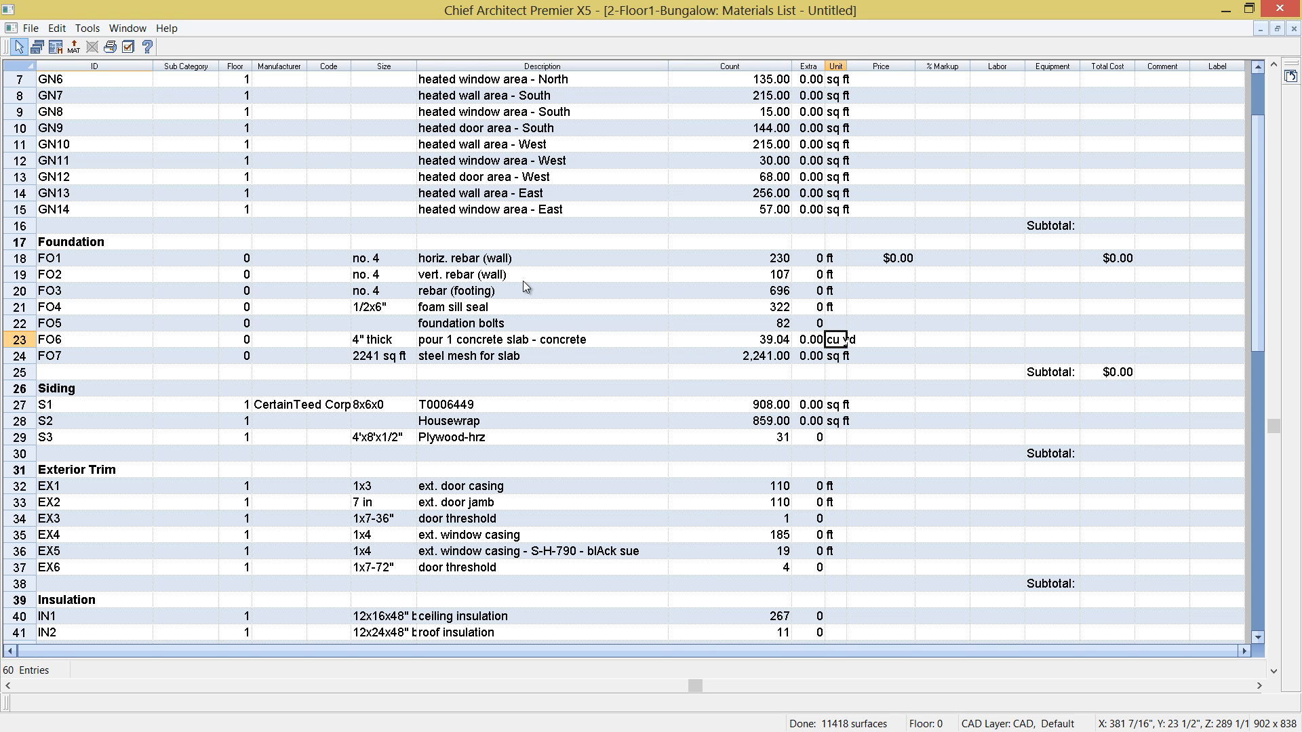
{"action": "type", "text": "100"}
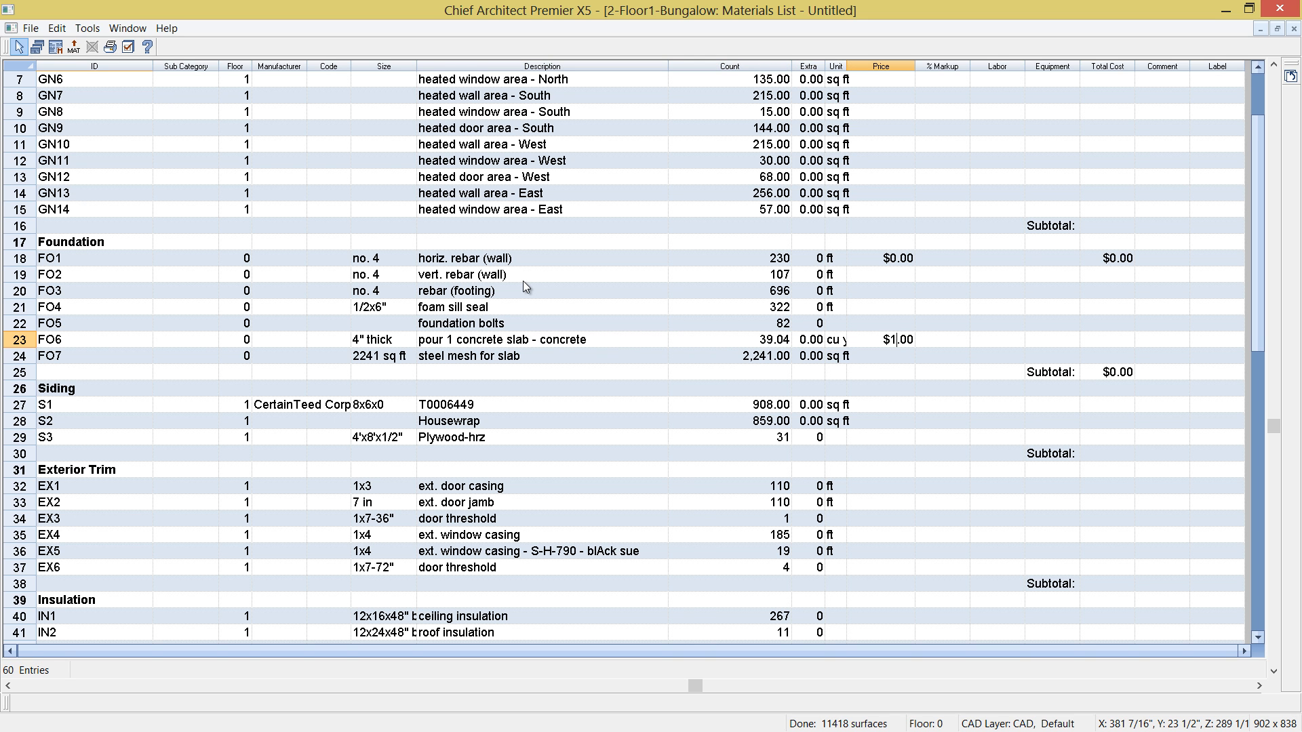
{"action": "key", "text": "Return"}
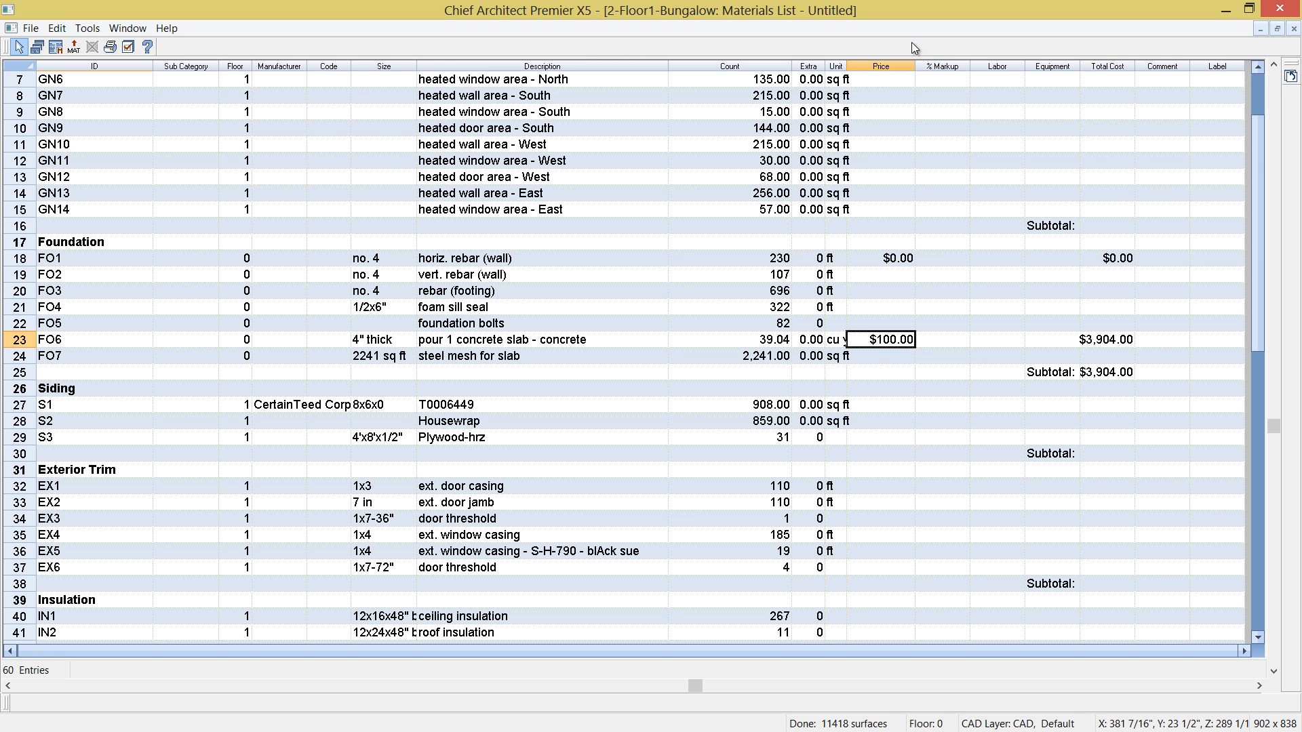
- Close the materials list without keeping it, then close the perspective overview and maximize the floor plan
{"action": "left_click", "coordinate": [1294, 28]}
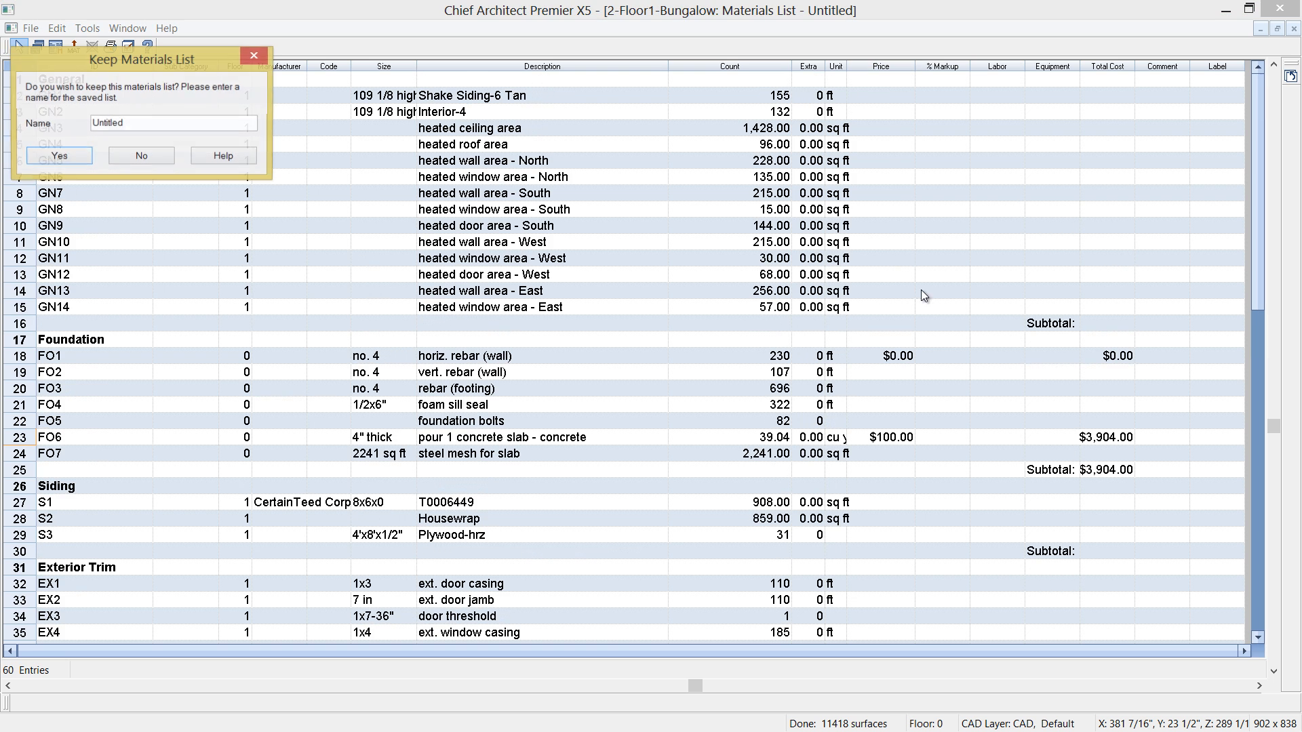
{"action": "left_click", "coordinate": [144, 158]}
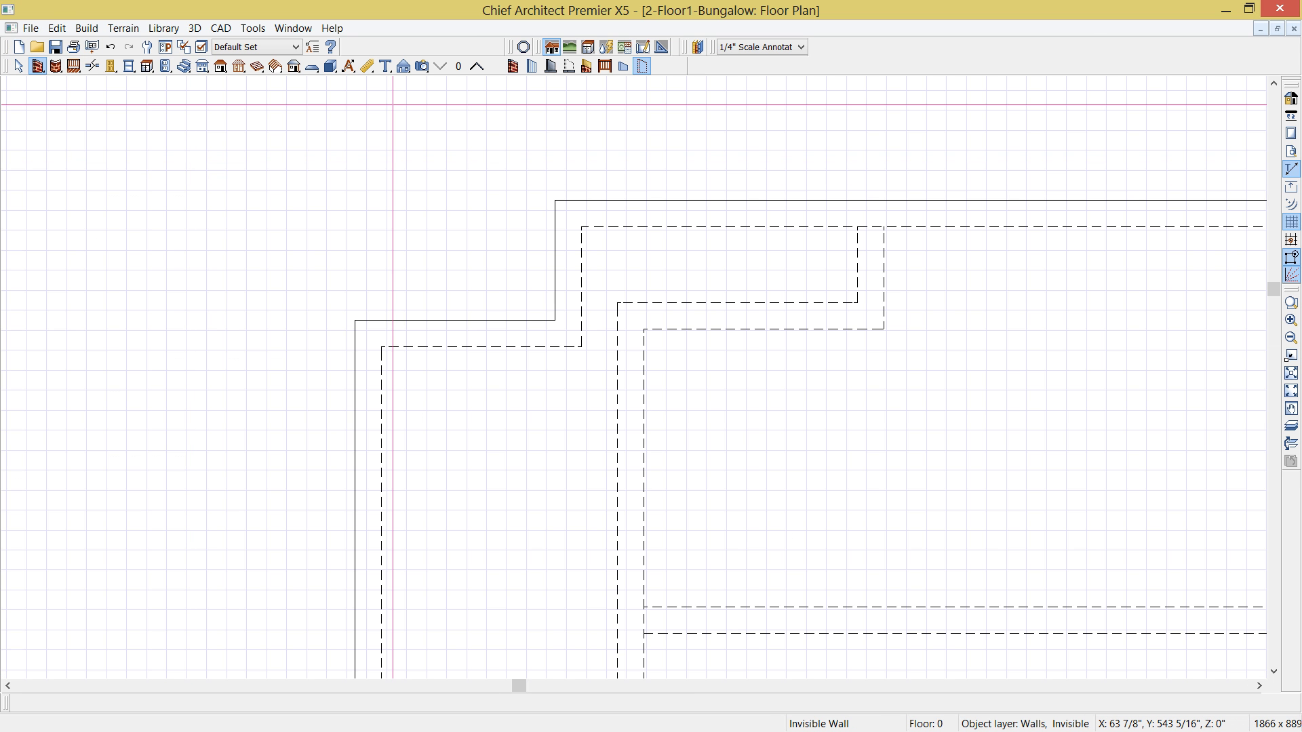
{"action": "left_click", "coordinate": [1278, 28]}
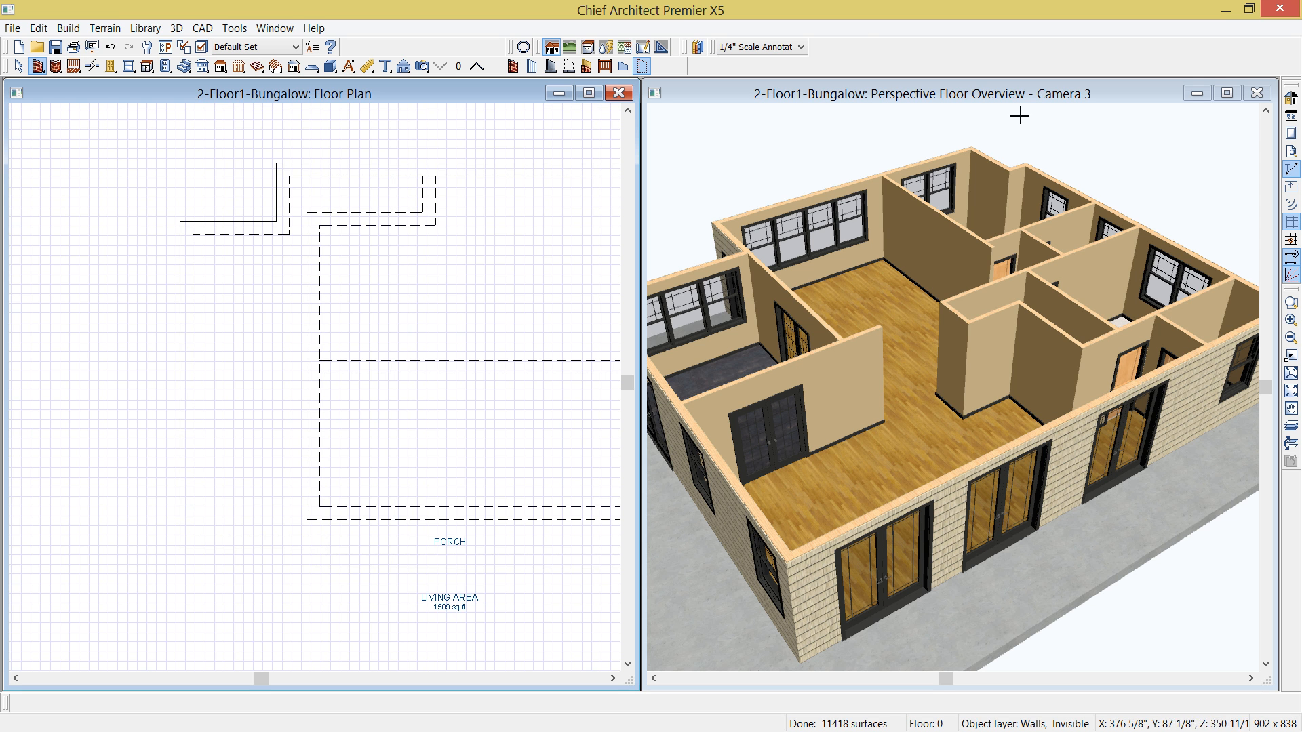
{"action": "left_click", "coordinate": [1256, 95]}
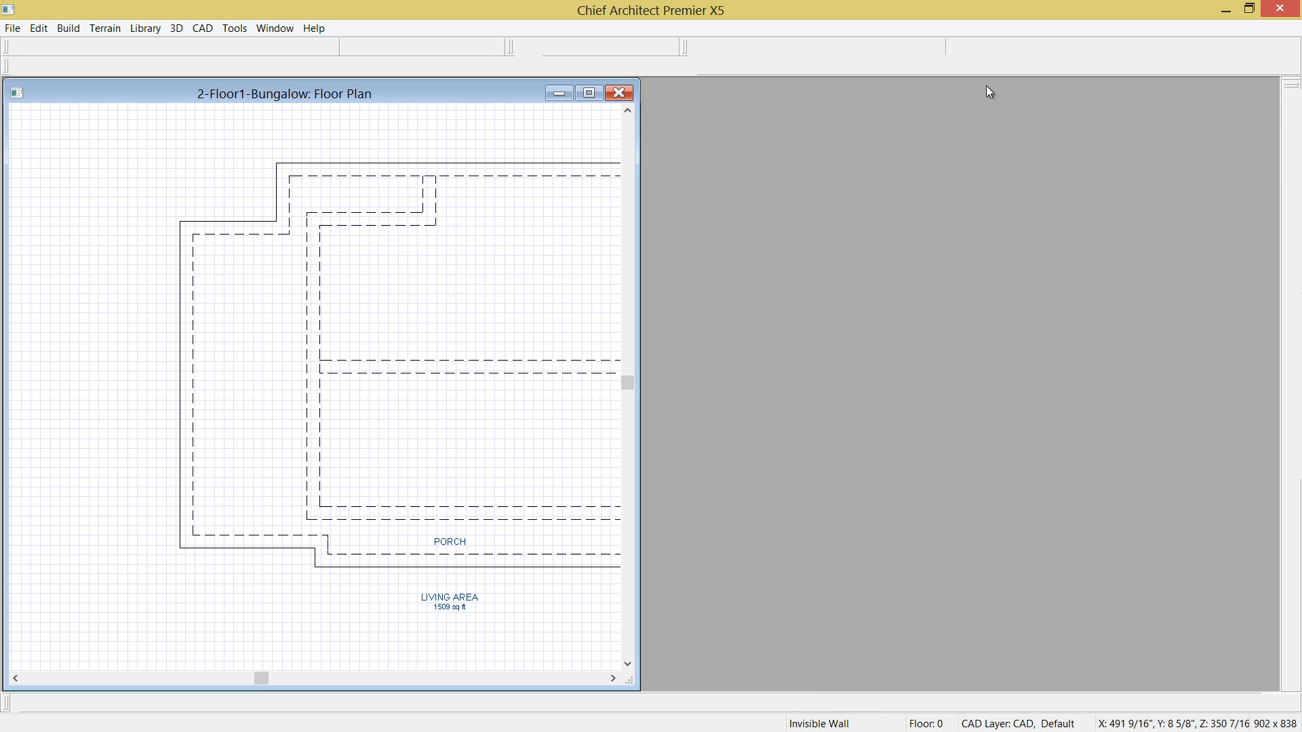
{"action": "left_click", "coordinate": [593, 93]}
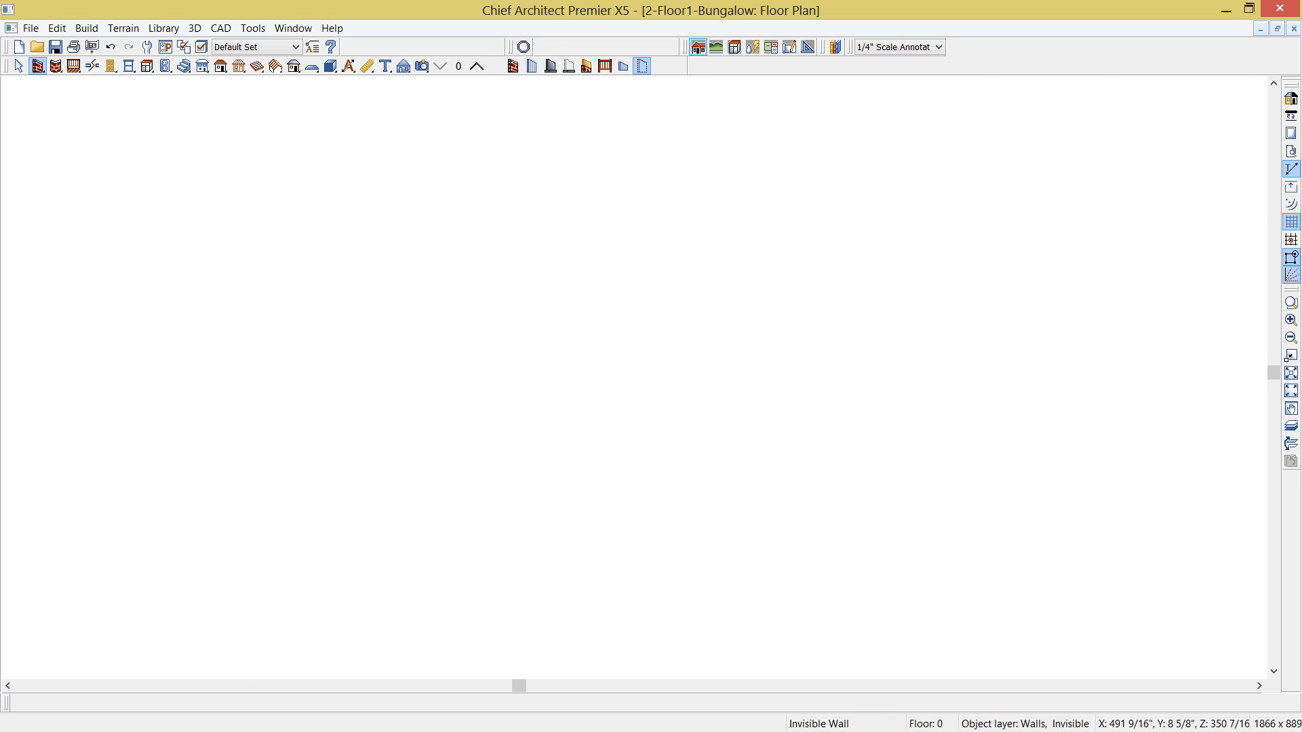
- Create a perspective floor overview of the foundation level, Floor 0, and view the slab up close
{"action": "scroll", "coordinate": [733, 224], "scroll_direction": "down", "scroll_amount": 2}
{"action": "middle_click_drag", "start_coordinate": [844, 339], "coordinate": [662, 257]}
{"action": "scroll", "coordinate": [658, 251], "scroll_direction": "down", "scroll_amount": 1}
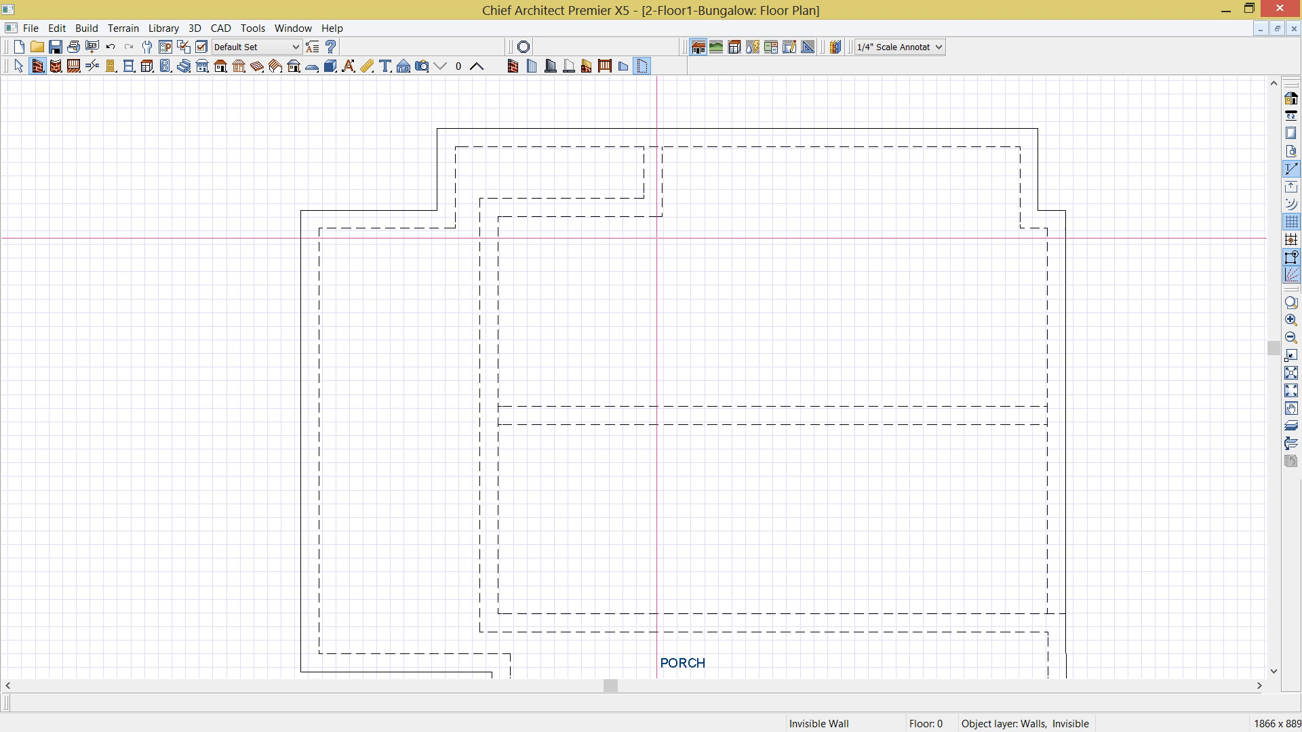
{"action": "scroll", "coordinate": [637, 215], "scroll_direction": "down", "scroll_amount": 2}
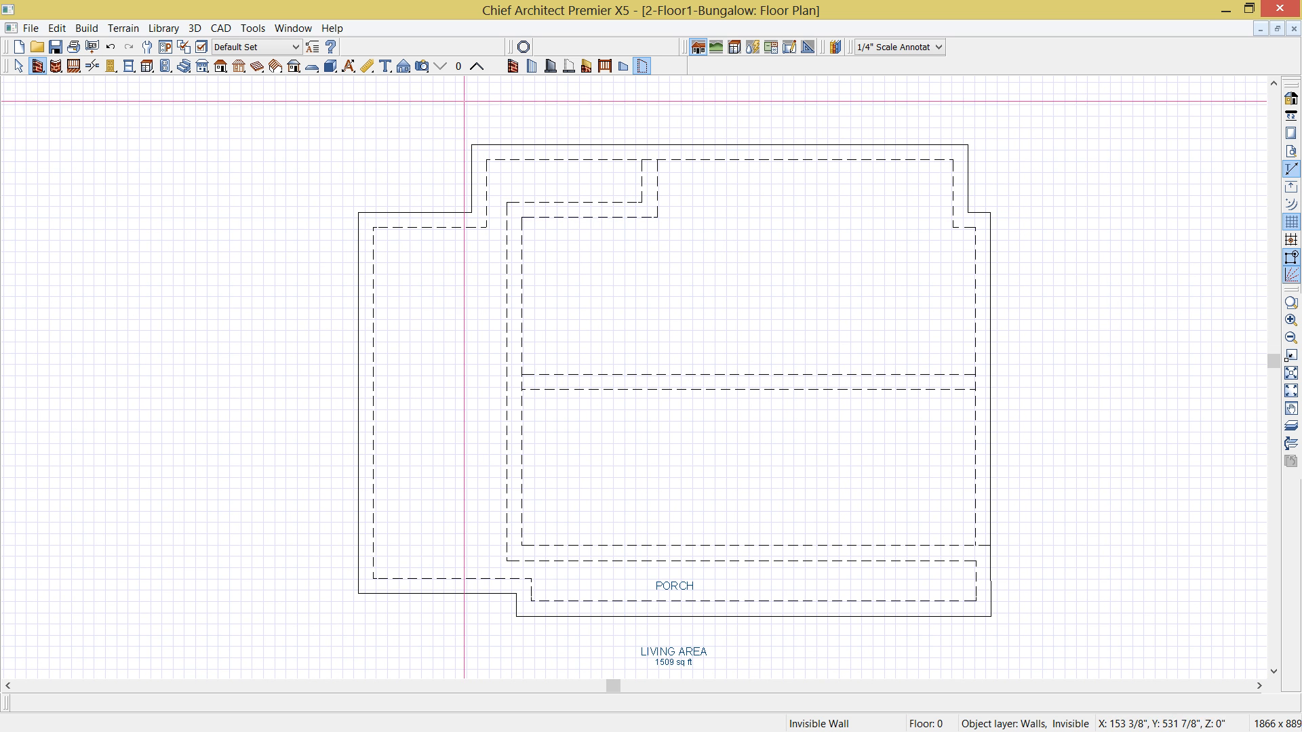
{"action": "left_click", "coordinate": [478, 66]}
{"action": "left_click", "coordinate": [440, 66]}
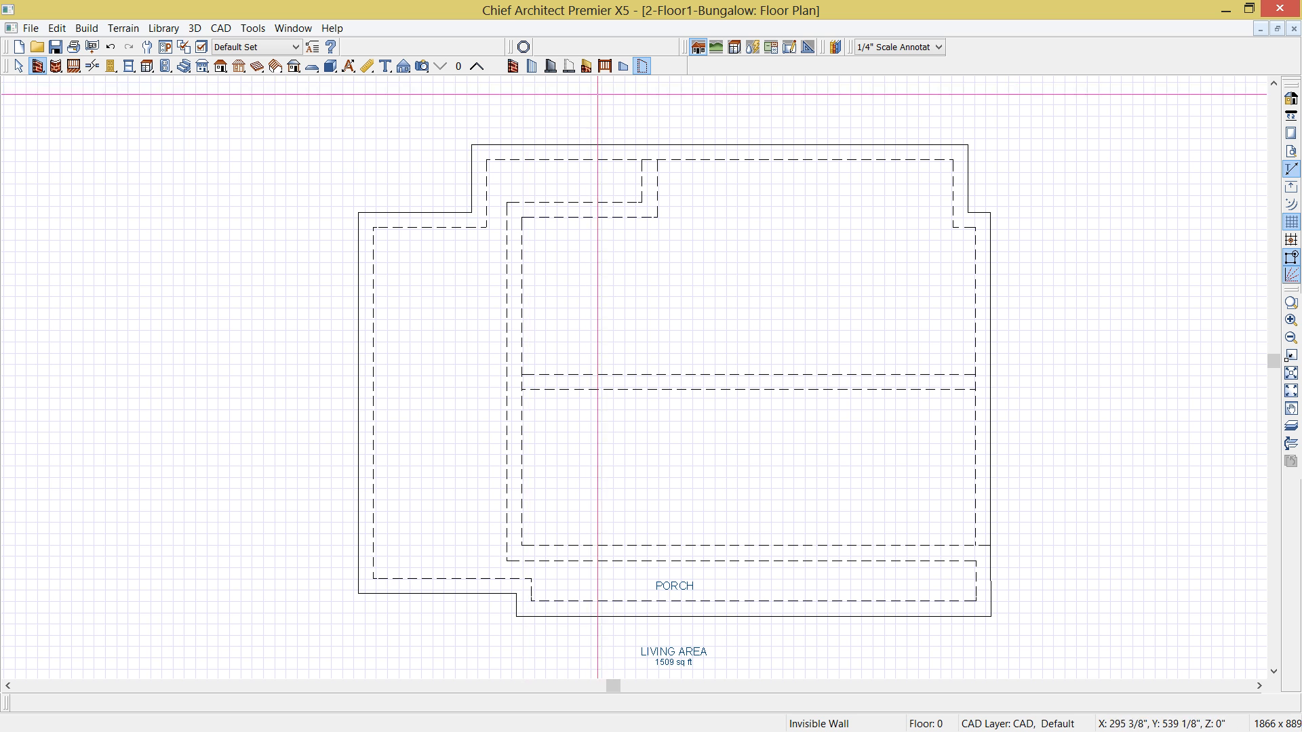
{"action": "left_click", "coordinate": [422, 65]}
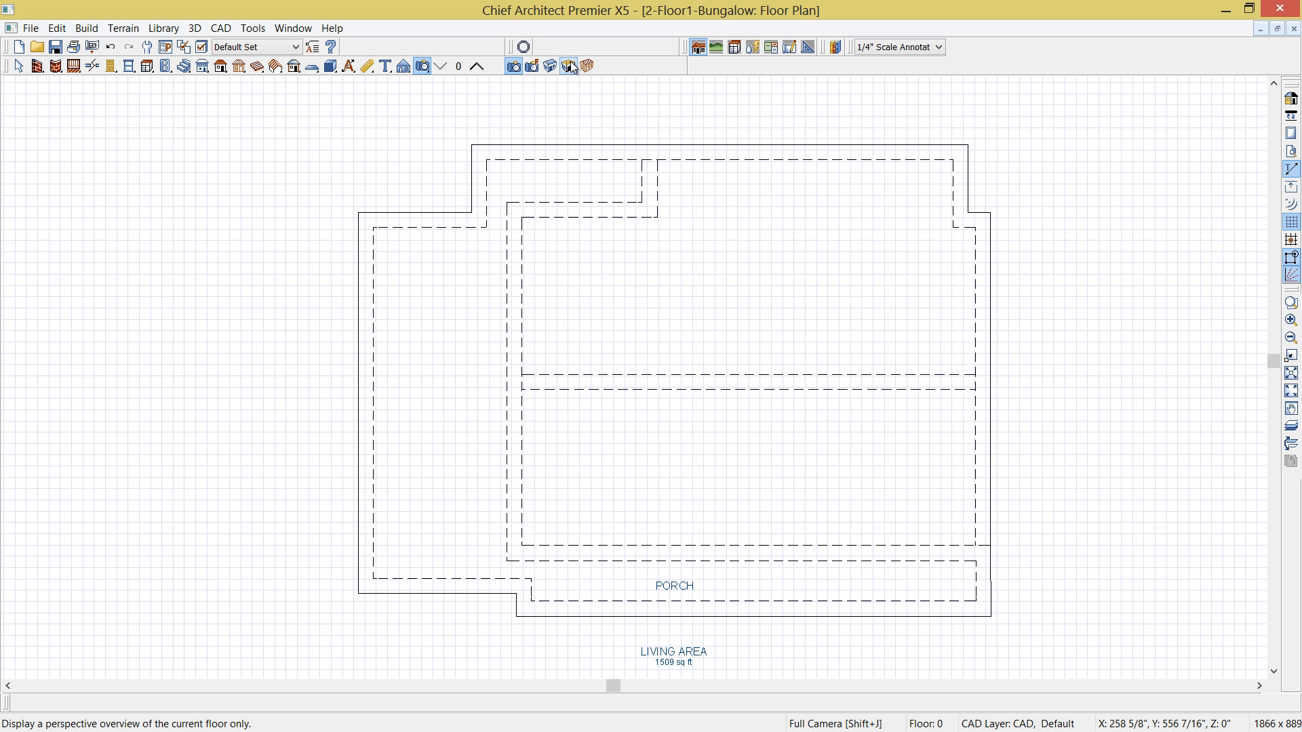
{"action": "left_click", "coordinate": [568, 66]}
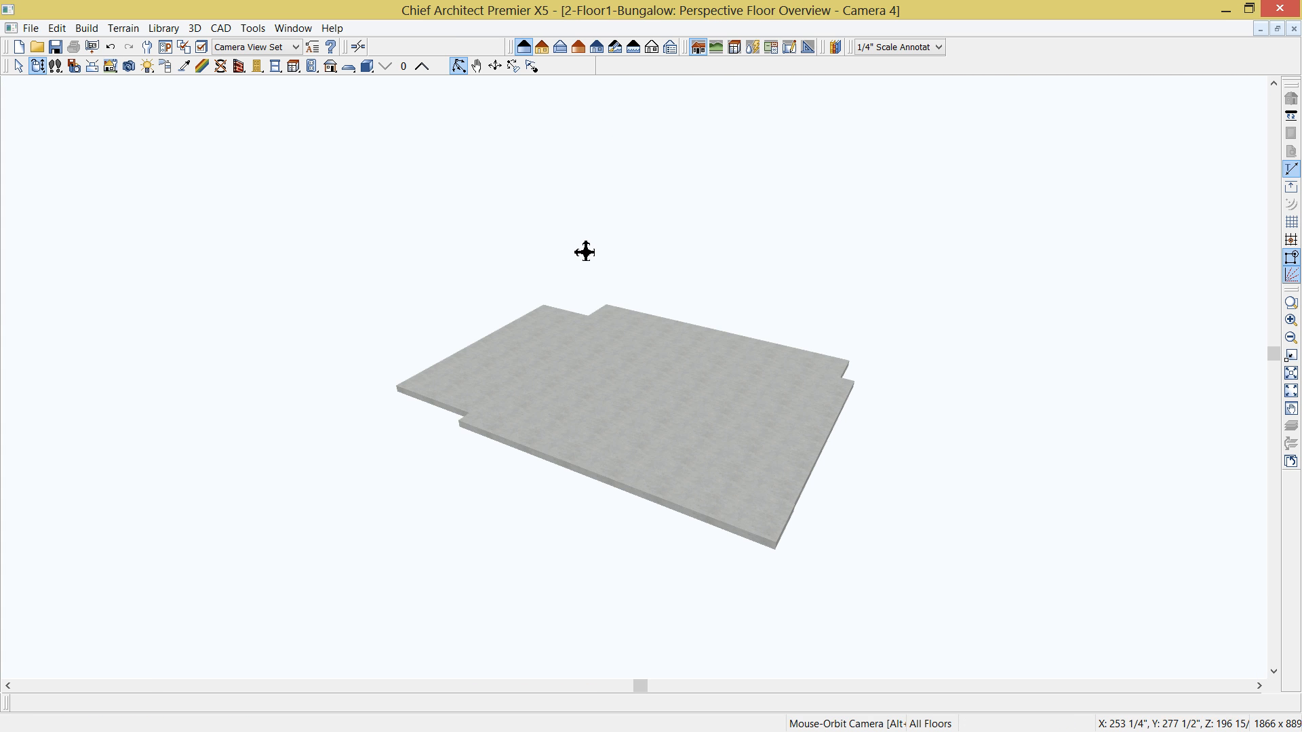
{"action": "left_click_drag", "start_coordinate": [584, 251], "coordinate": [677, 300]}
{"action": "scroll", "coordinate": [677, 299], "scroll_direction": "up", "scroll_amount": 2}
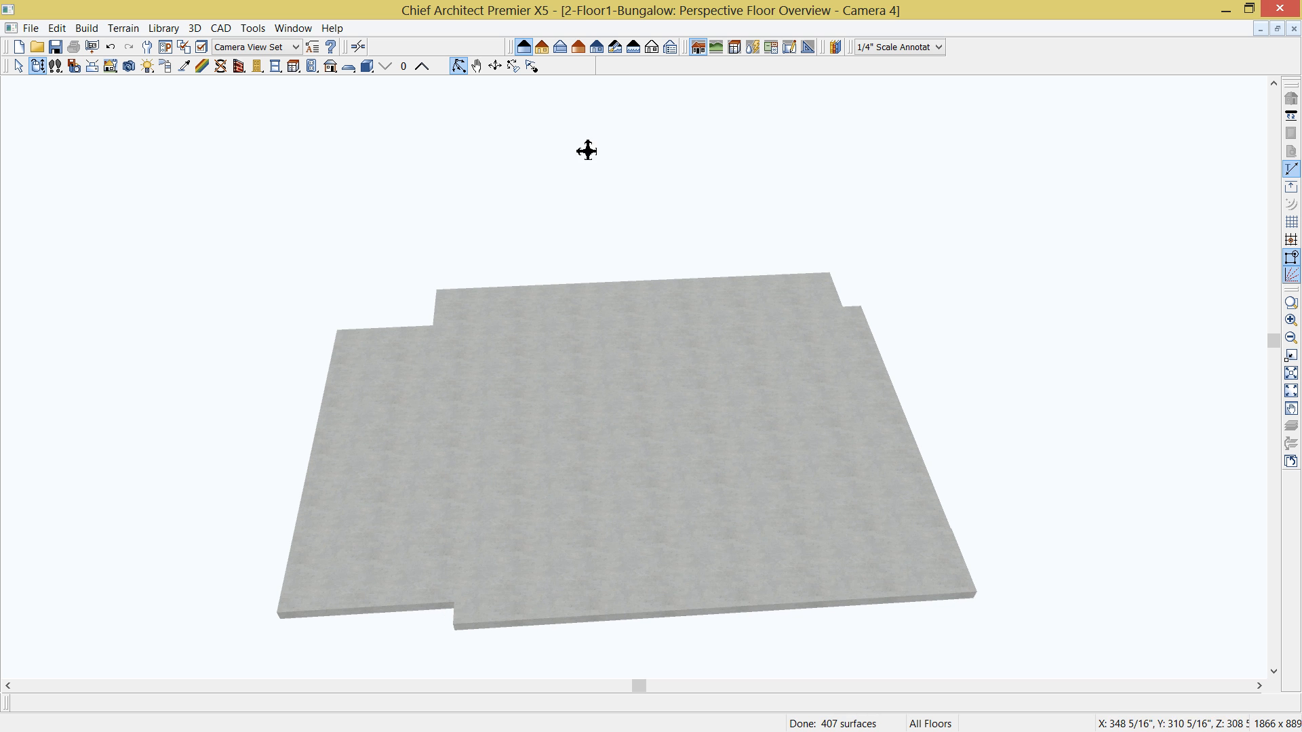
- Compare the transparent glass-house and vector renderings of the slab, and examine its thickened footings from several angles
{"action": "left_click", "coordinate": [561, 48]}
{"action": "left_click_drag", "start_coordinate": [622, 337], "coordinate": [439, 283]}
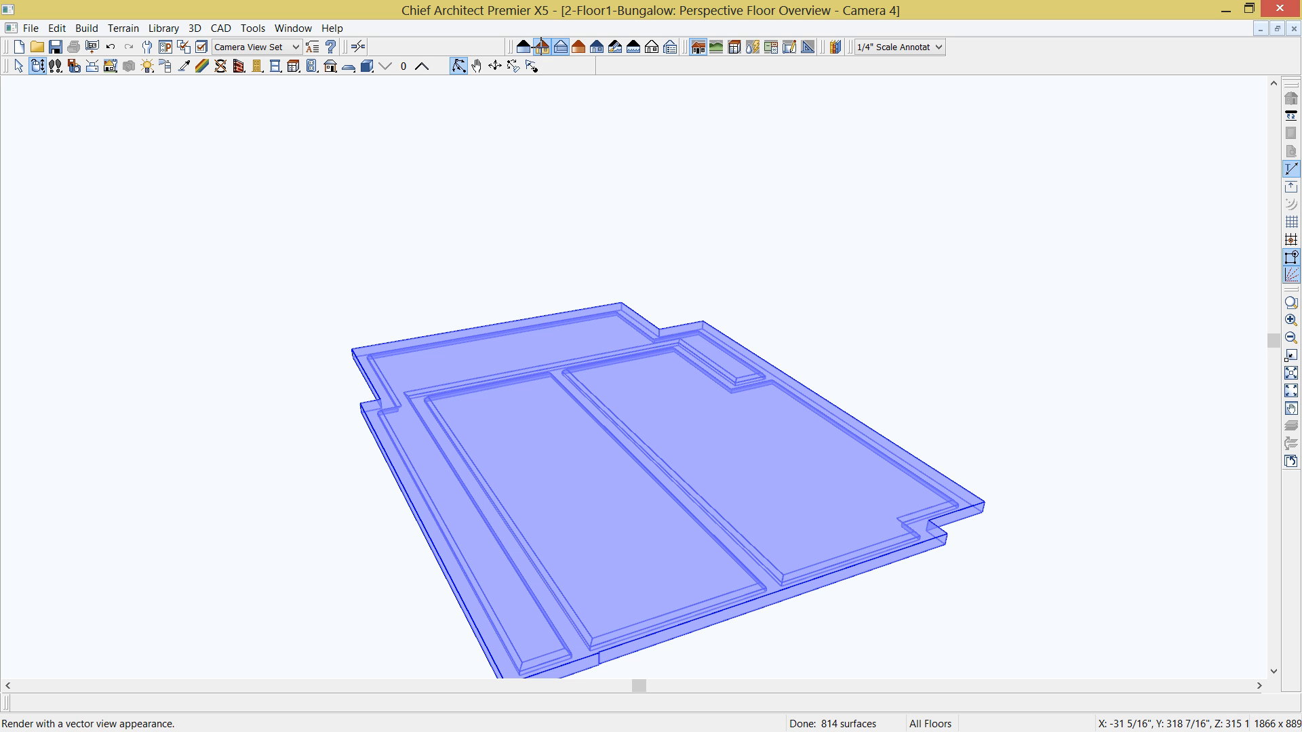
{"action": "left_click", "coordinate": [541, 48]}
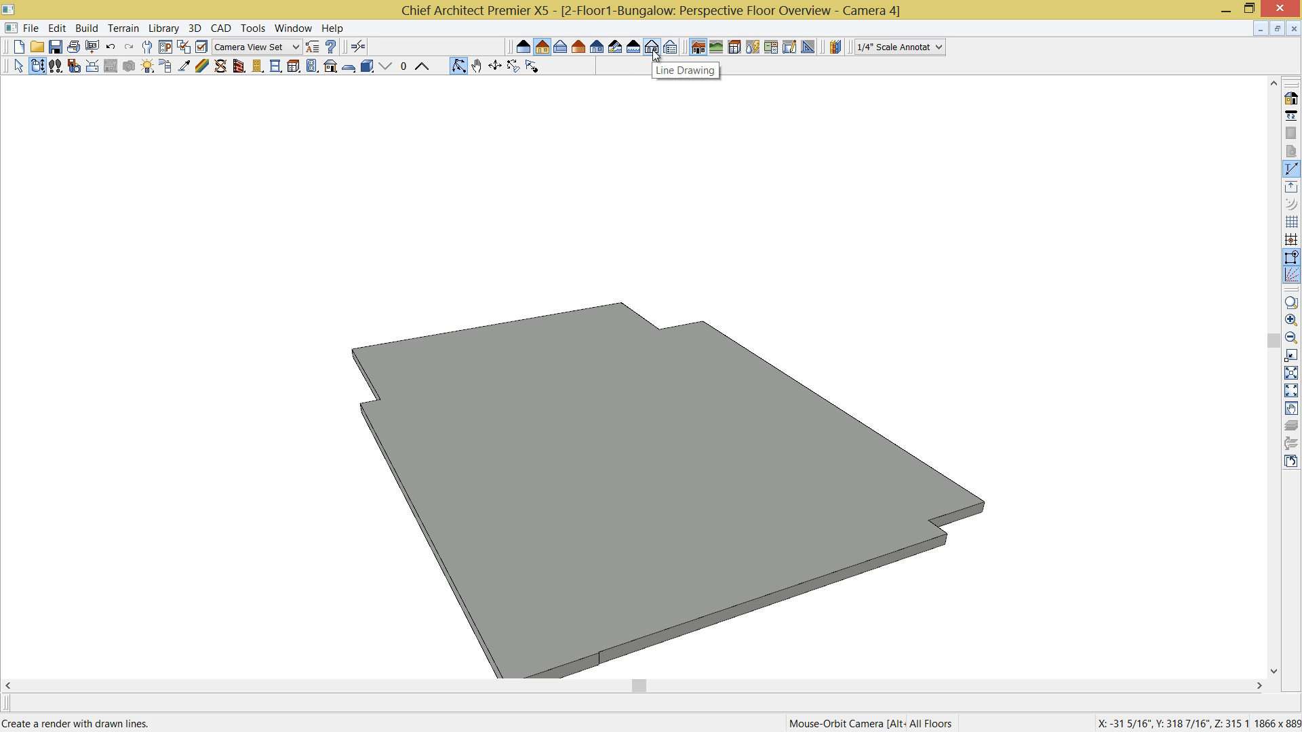
{"action": "left_click", "coordinate": [566, 49]}
{"action": "left_click_drag", "start_coordinate": [669, 479], "coordinate": [773, 514]}
{"action": "scroll", "coordinate": [775, 514], "scroll_direction": "up", "scroll_amount": 3}
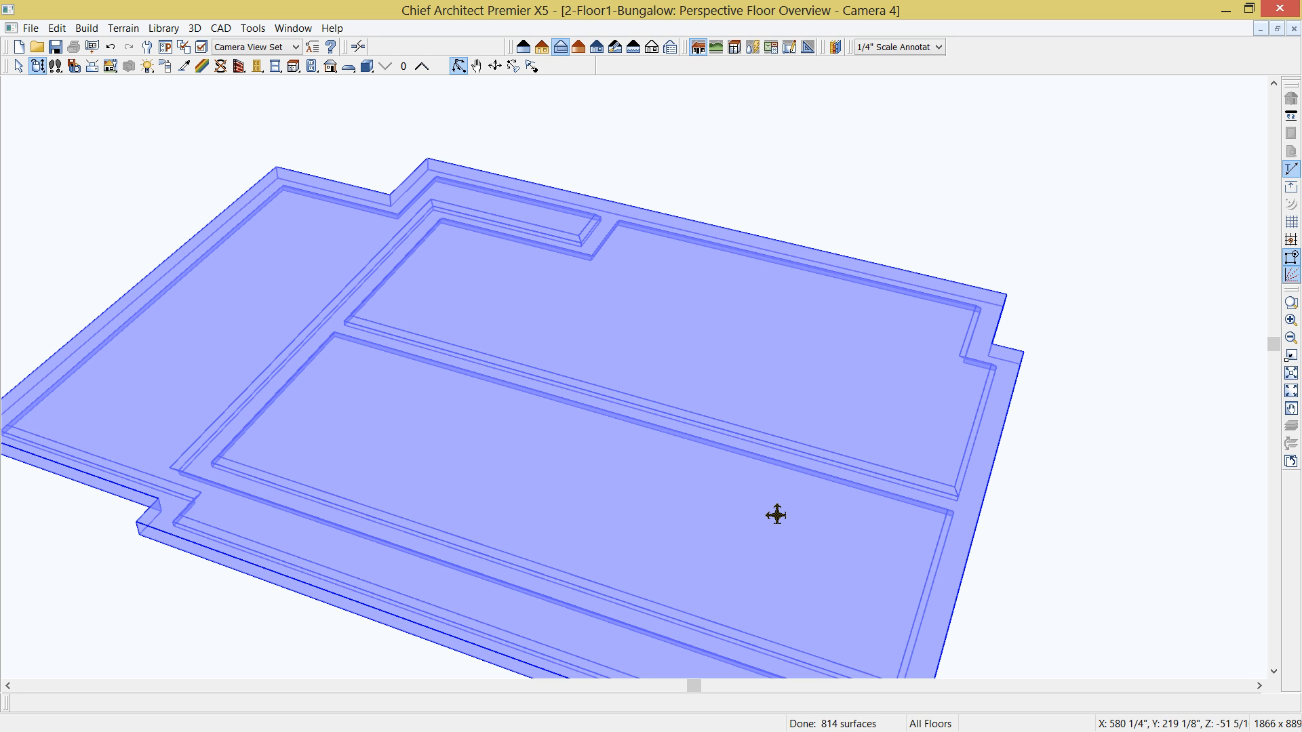
{"action": "left_click_drag", "start_coordinate": [776, 515], "coordinate": [712, 500]}
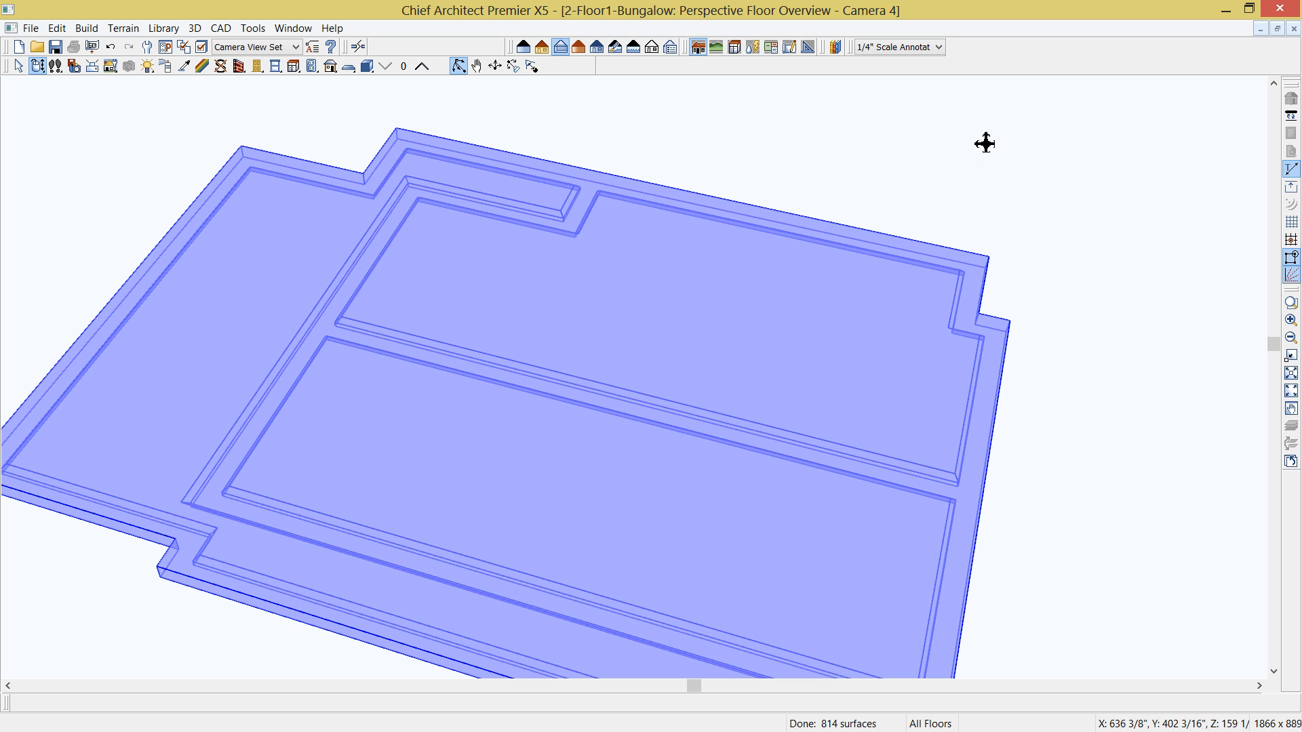
- Return to the Floor 1 plan and review the porch room's structure settings
{"action": "left_click", "coordinate": [1292, 29]}
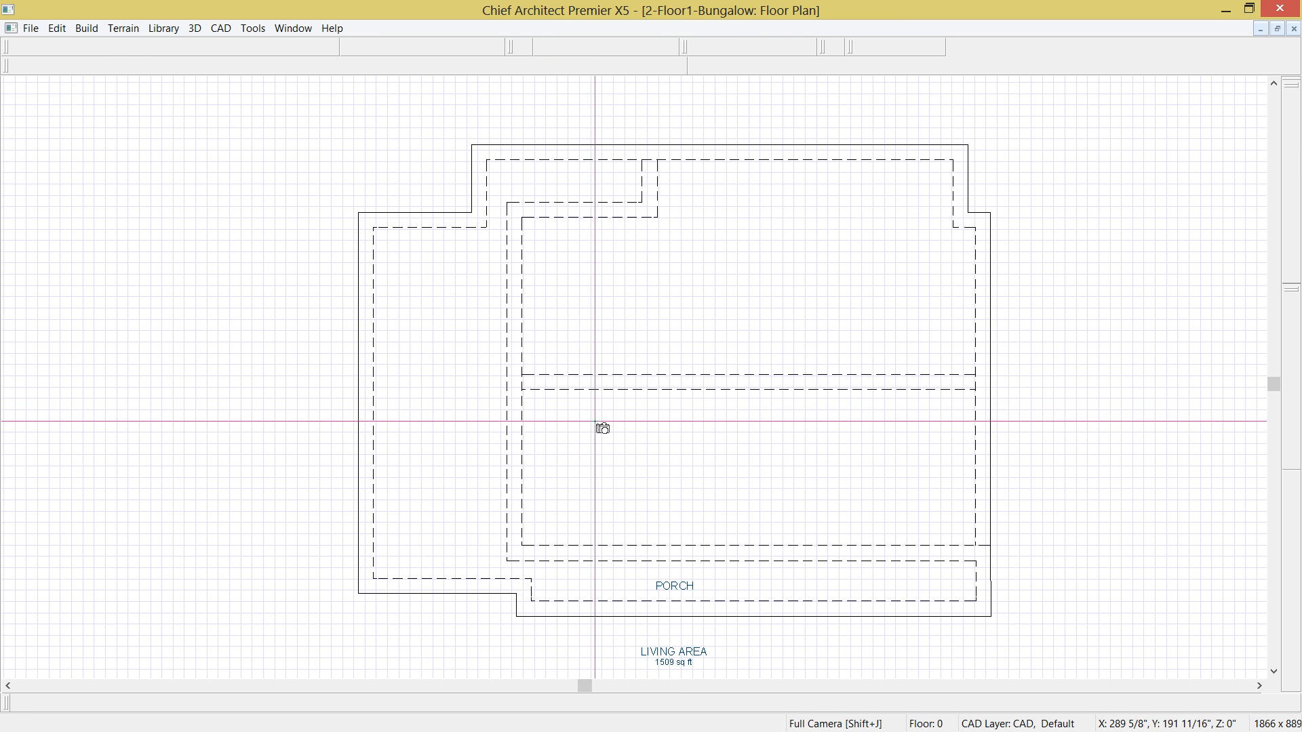
{"action": "left_click", "coordinate": [477, 66]}
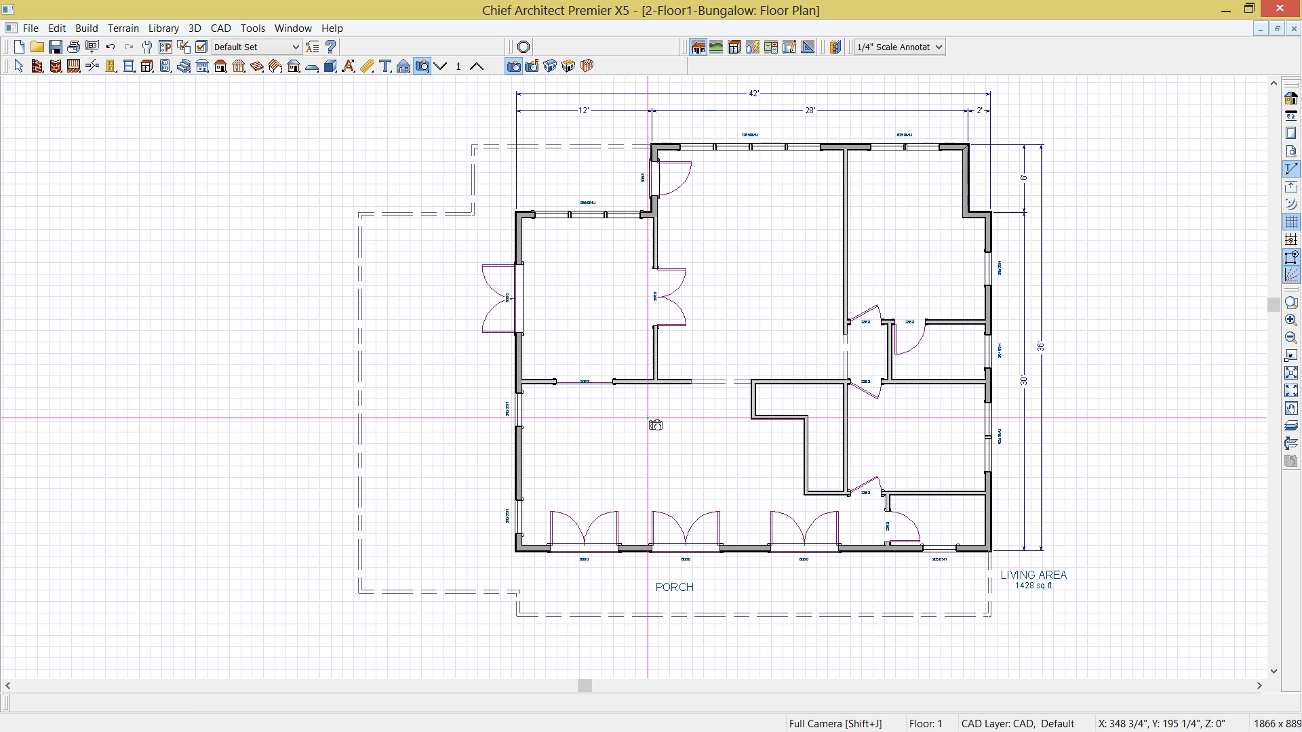
{"action": "double_click", "coordinate": [466, 464]}
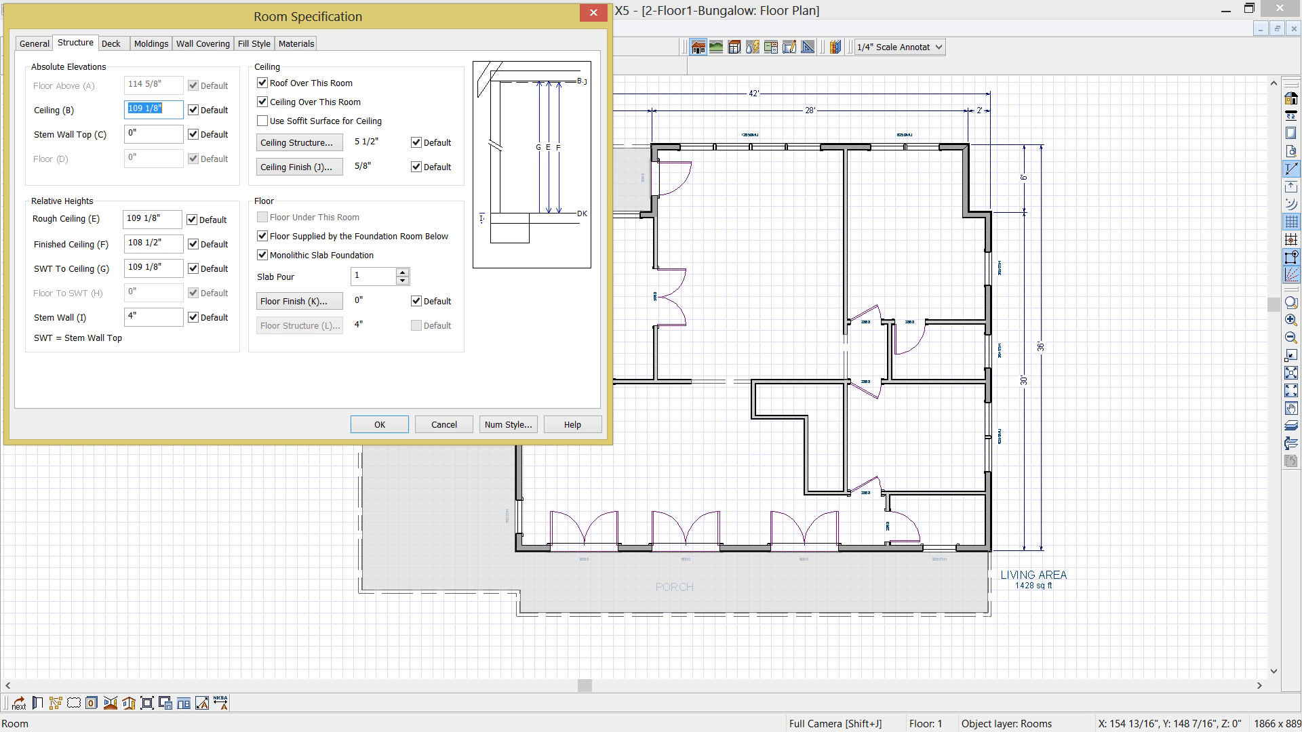
{"action": "mouse_move", "coordinate": [1301, 196]}
{"action": "left_mouse_down"}
{"action": "mouse_move", "coordinate": [726, 157]}
{"action": "mouse_move", "coordinate": [1301, 176]}
{"action": "left_mouse_up"}
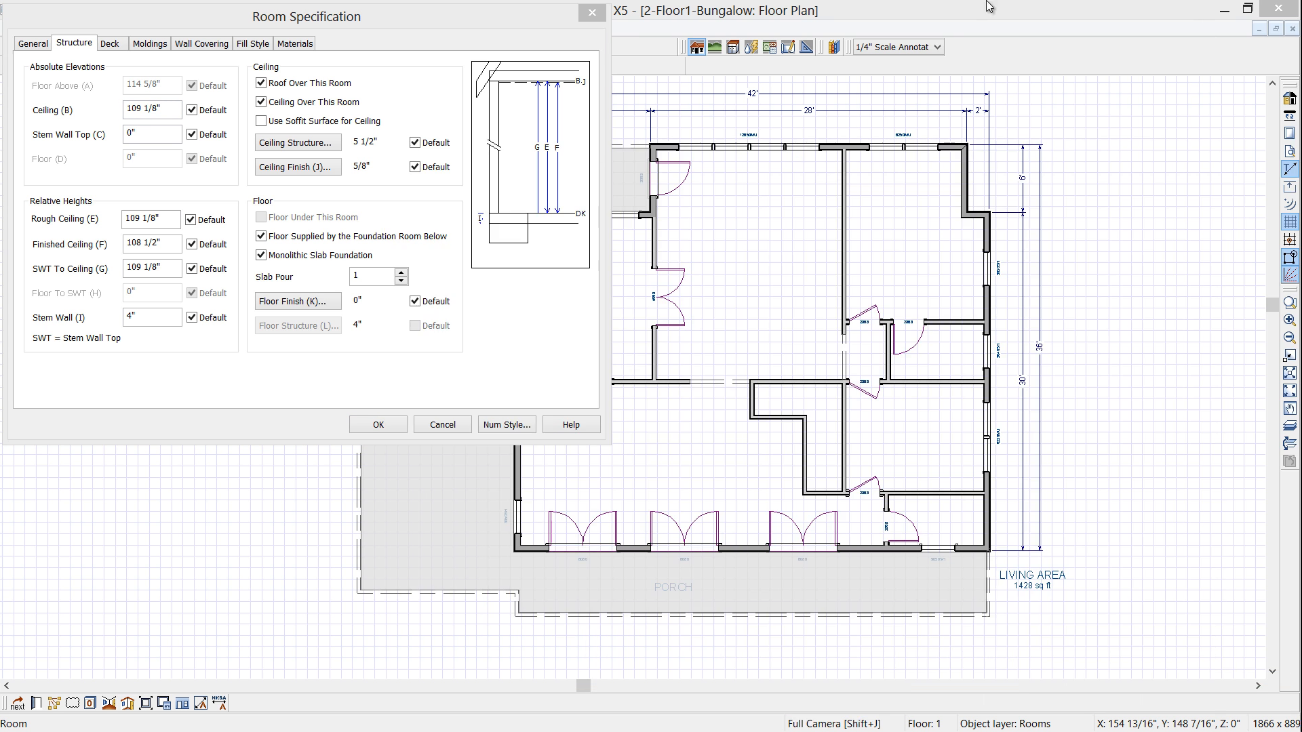
{"action": "left_click", "coordinate": [589, 17]}
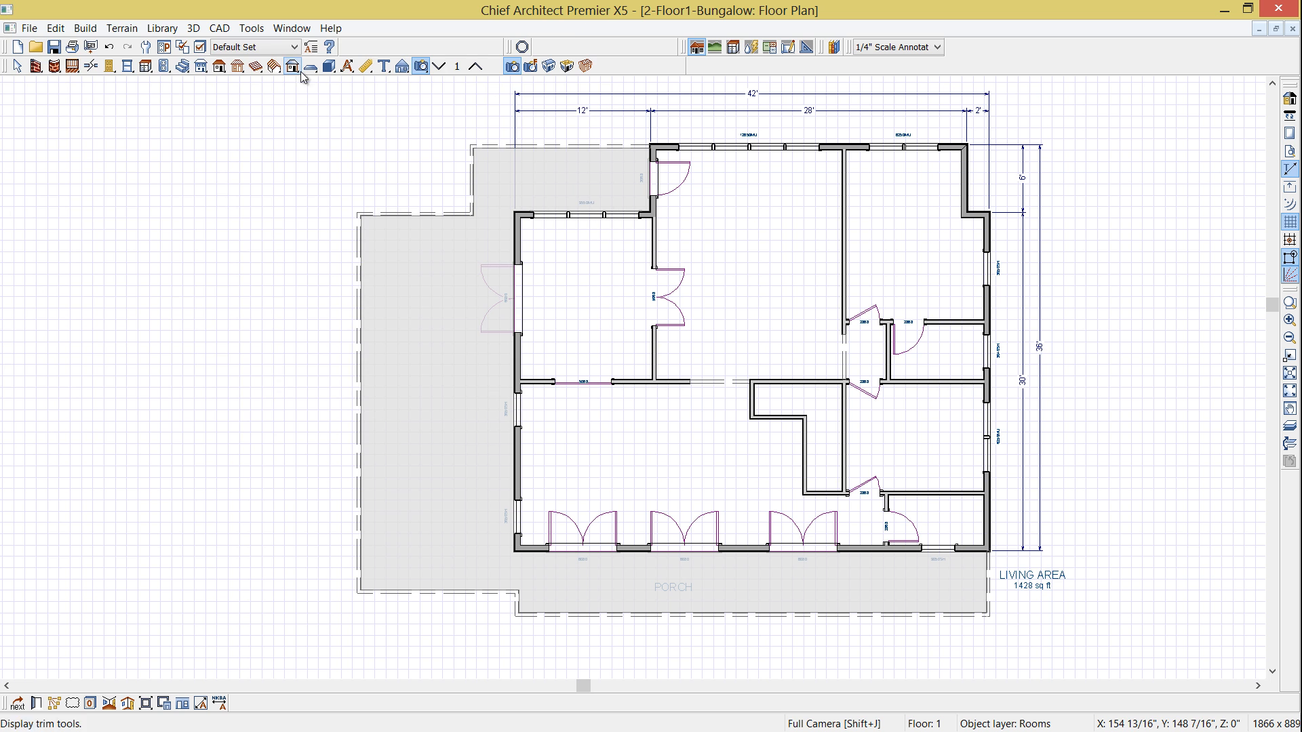
- Start building a roof, look over the available roof styles, set the pitch to 5 in 12 and enable automatic roof rebuilding
{"action": "double_click", "coordinate": [220, 67]}
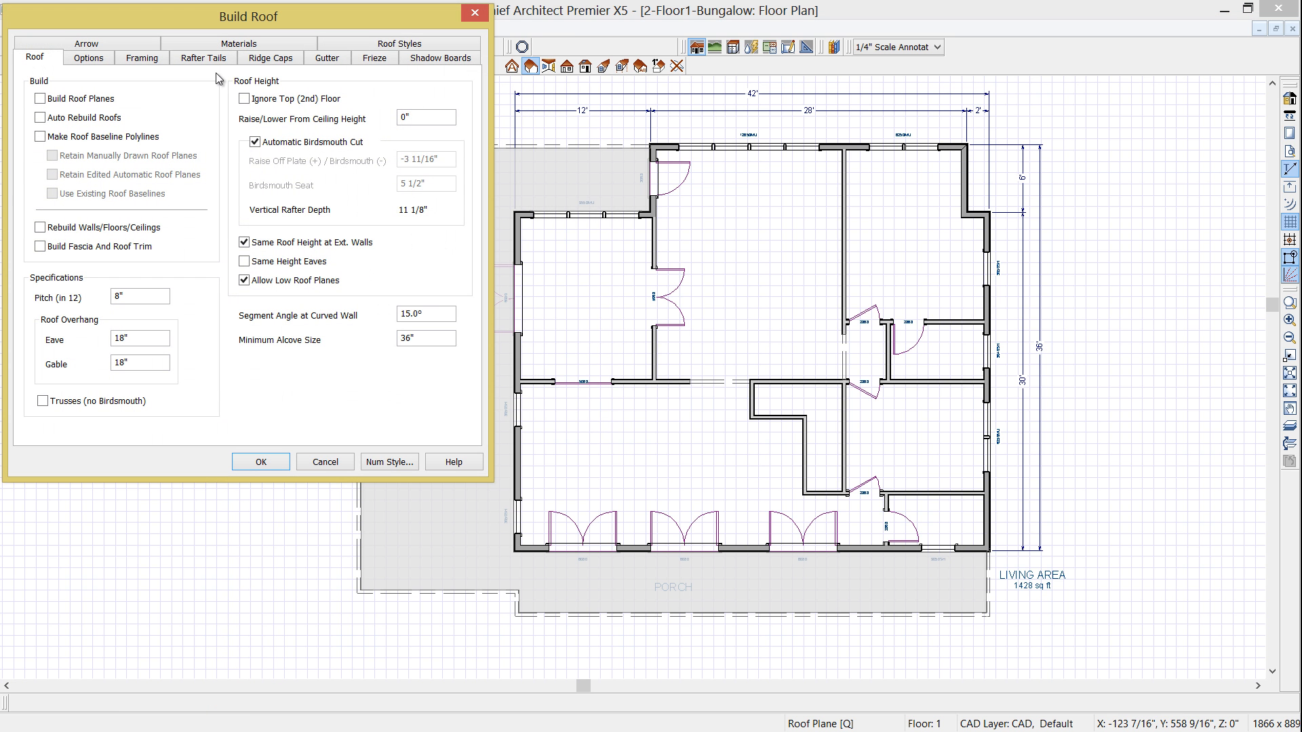
{"action": "left_click", "coordinate": [436, 45]}
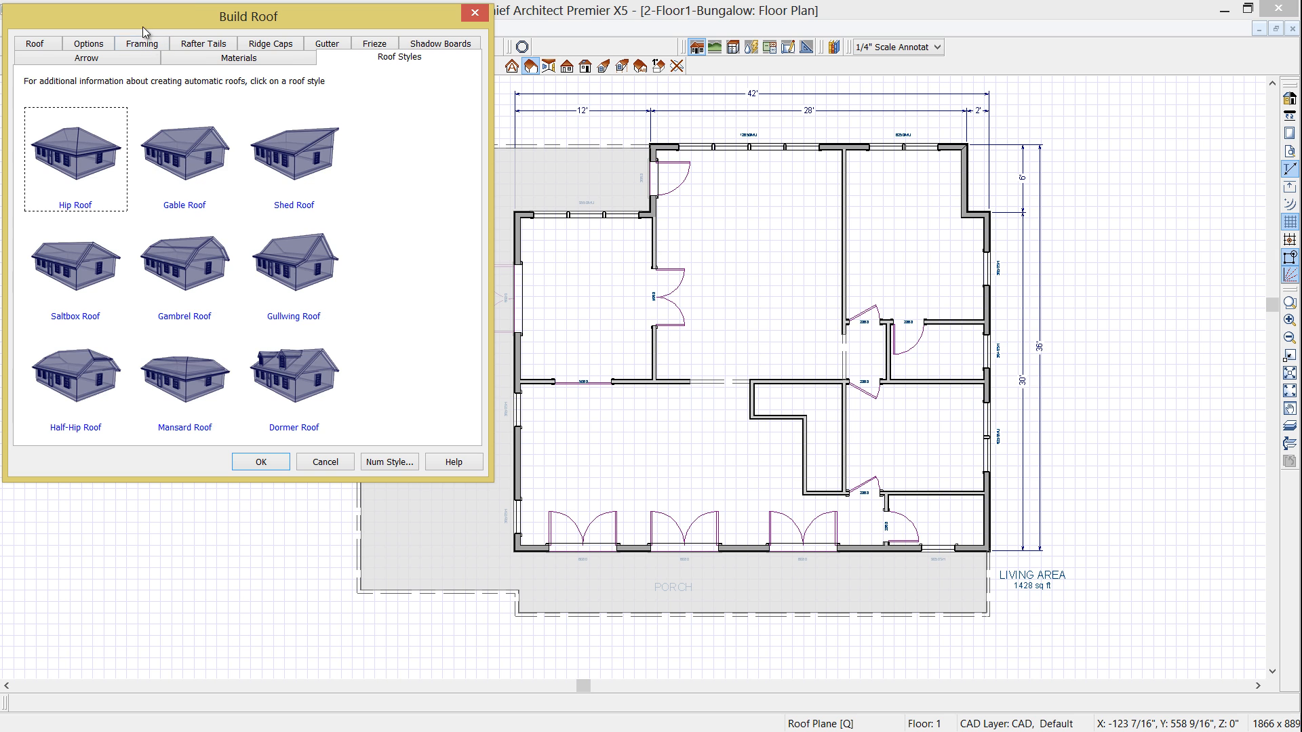
{"action": "left_click", "coordinate": [32, 45]}
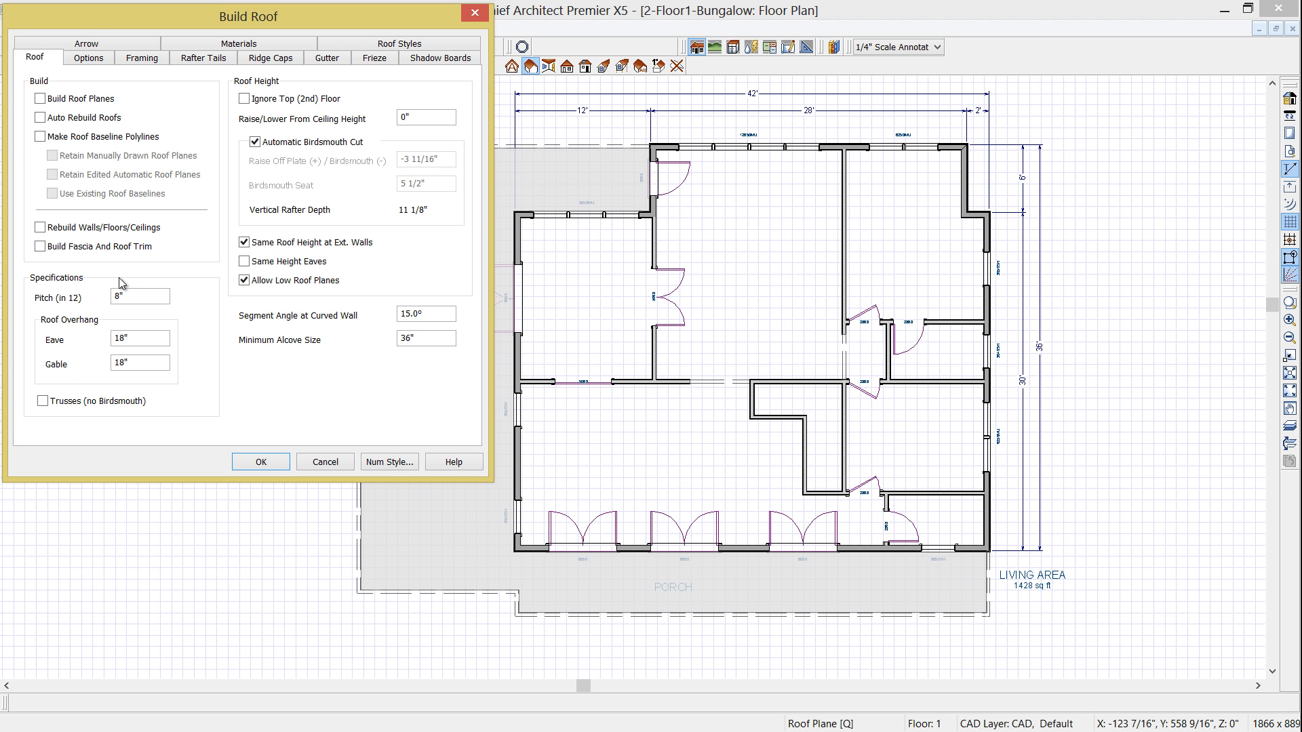
{"action": "left_click_drag", "start_coordinate": [134, 296], "coordinate": [93, 299]}
{"action": "type", "text": "5"}
{"action": "left_click", "coordinate": [40, 118]}
{"action": "left_click", "coordinate": [140, 341]}
- Review the roof's rafter tail, ridge cap, roof material and frieze settings, and return to the general roof settings
{"action": "left_click", "coordinate": [195, 61]}
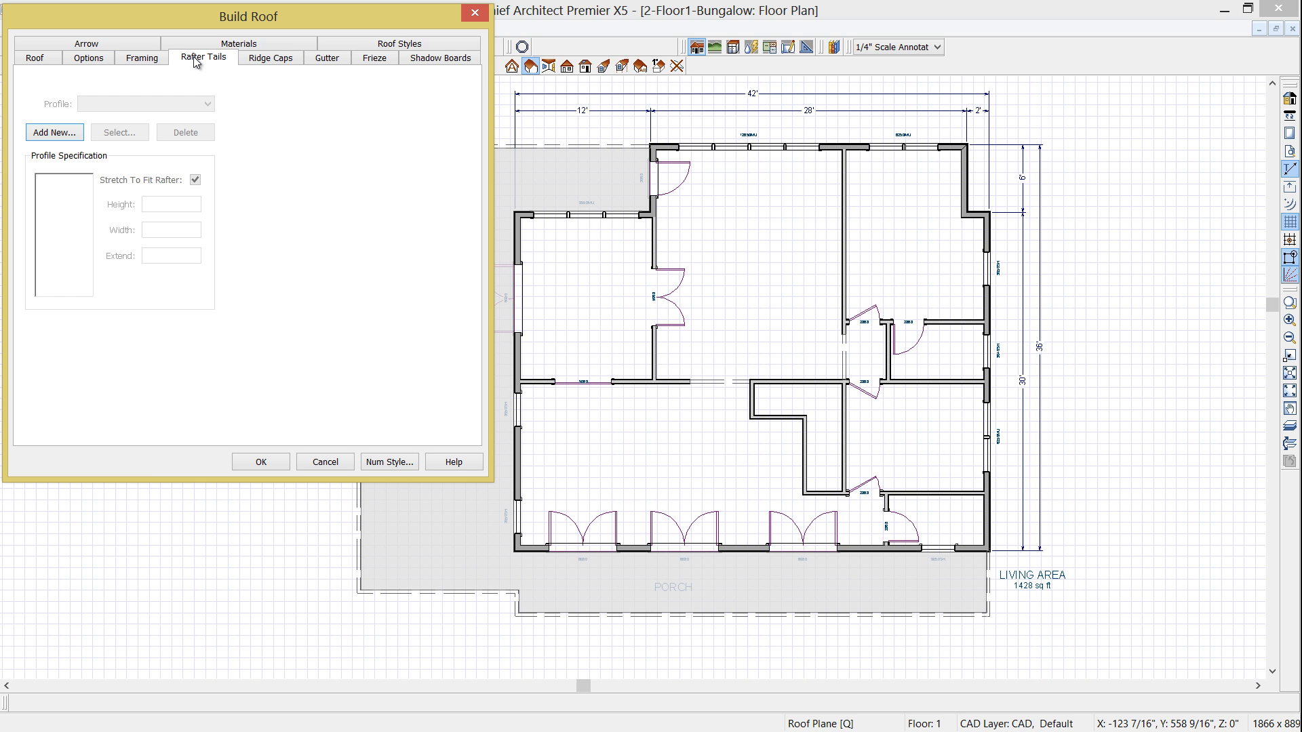
{"action": "left_click", "coordinate": [269, 61]}
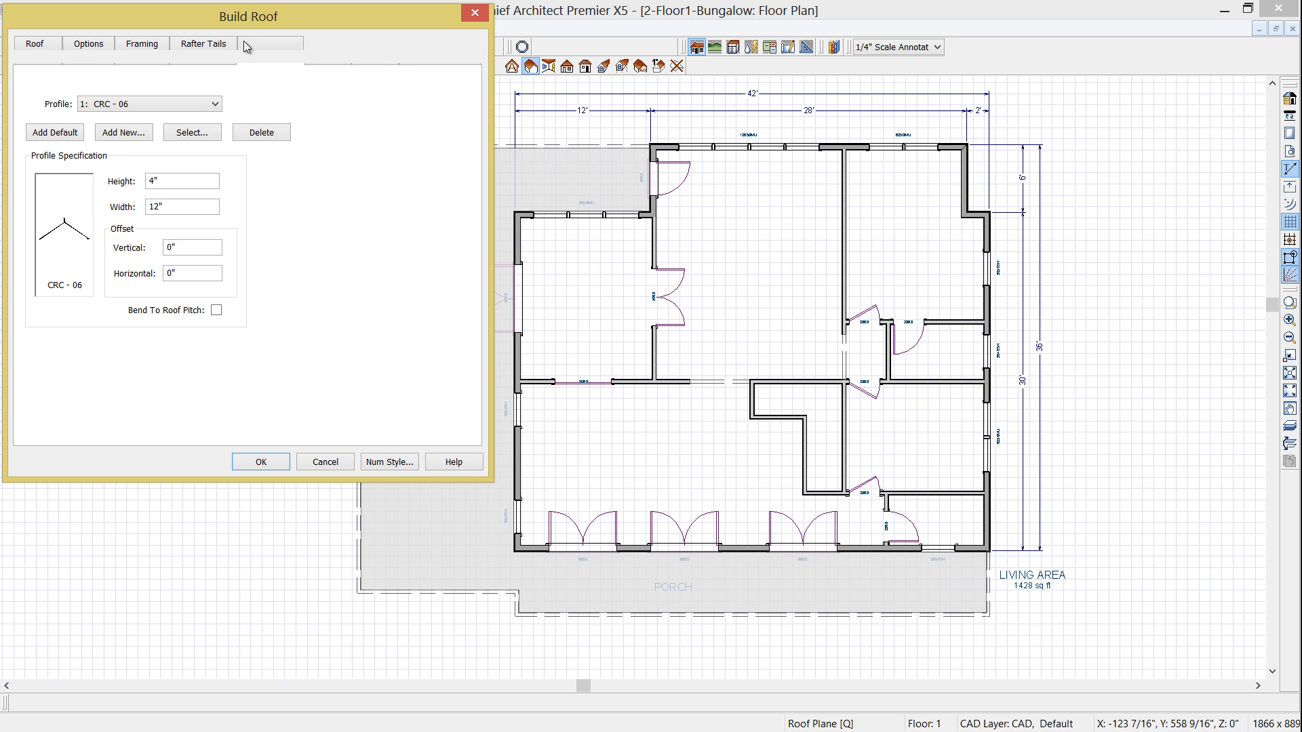
{"action": "left_click", "coordinate": [245, 46]}
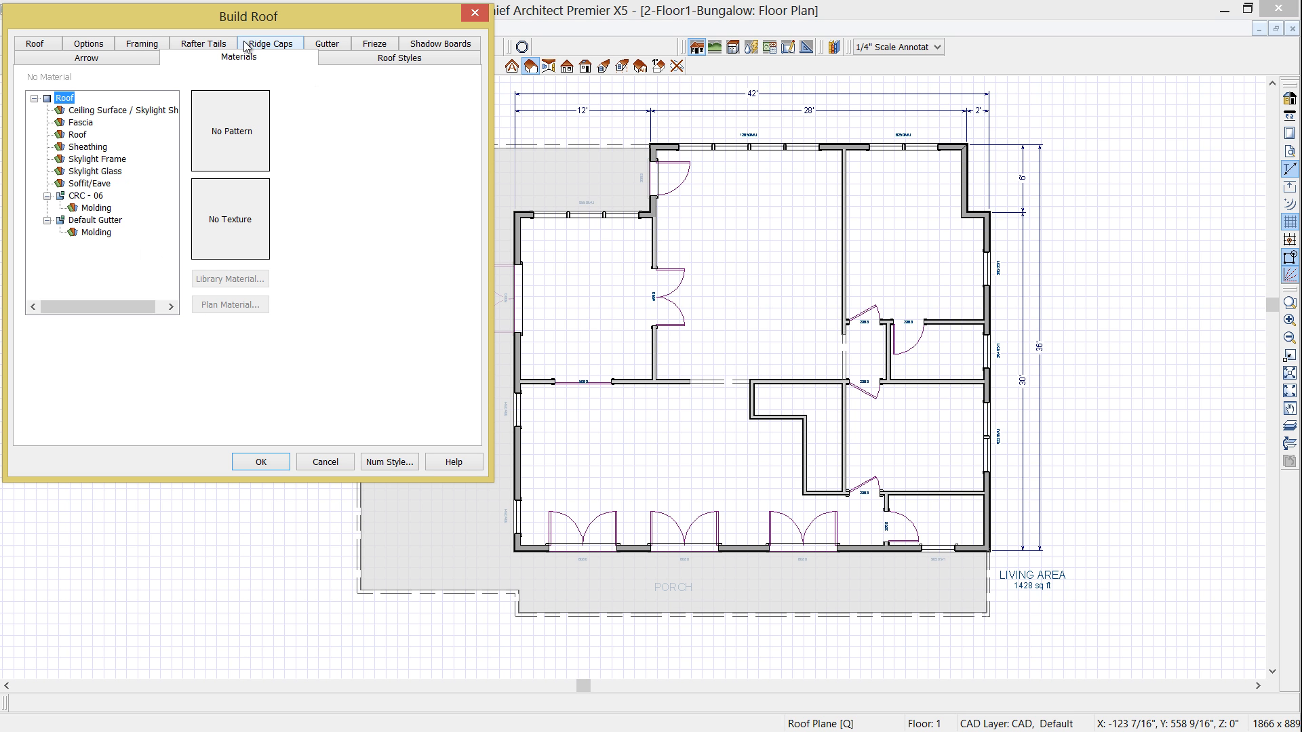
{"action": "left_click", "coordinate": [87, 134]}
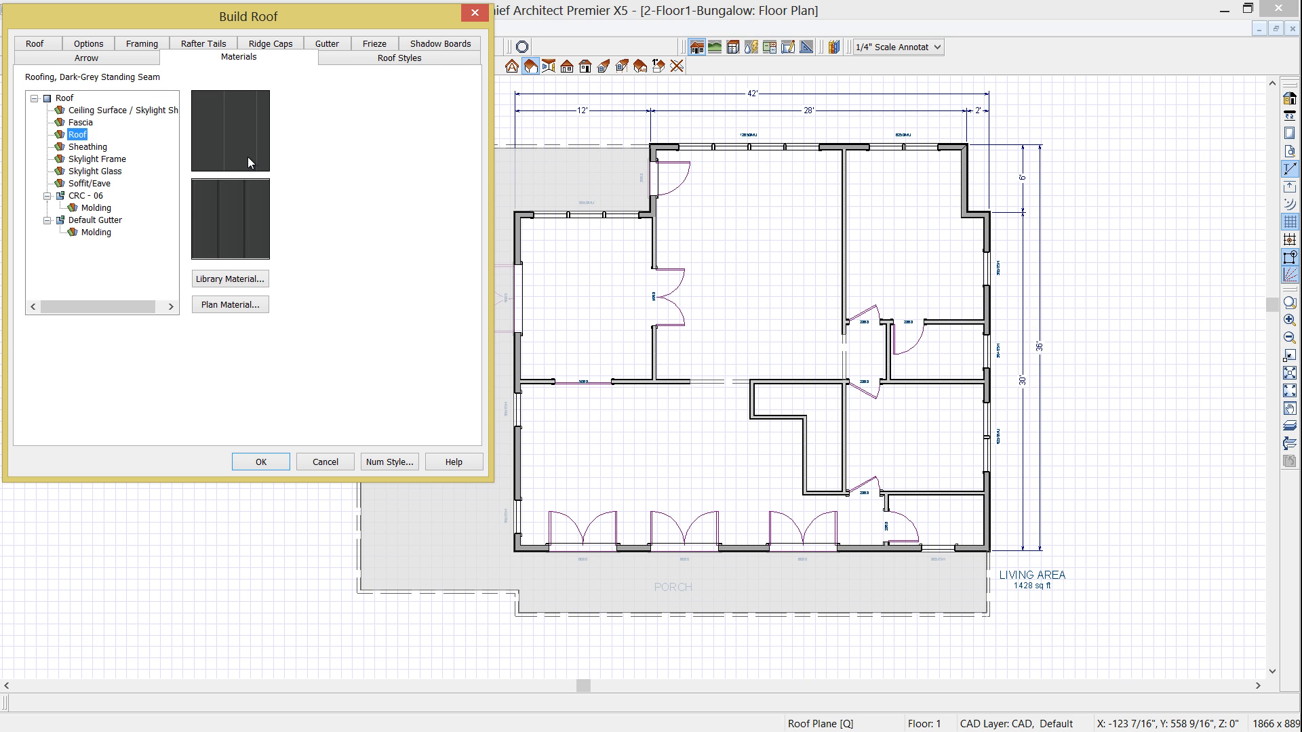
{"action": "left_click", "coordinate": [390, 48]}
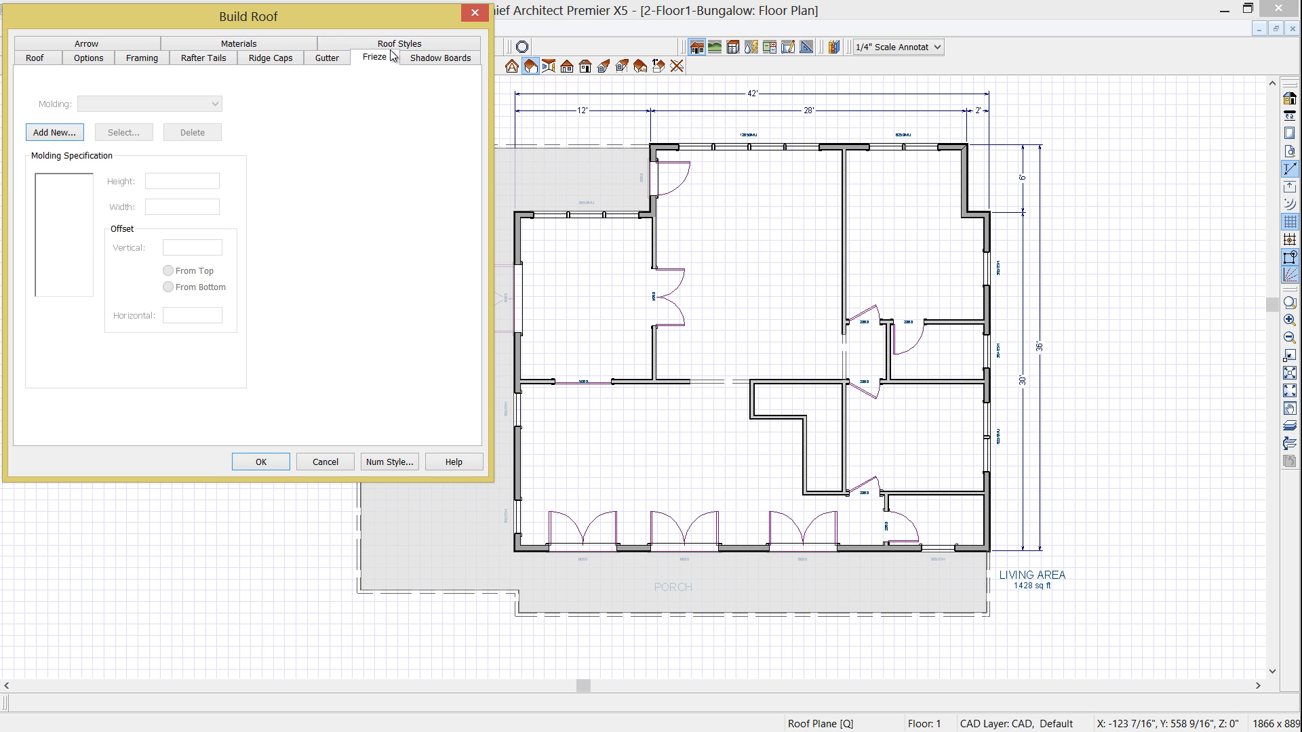
{"action": "left_click", "coordinate": [37, 60]}
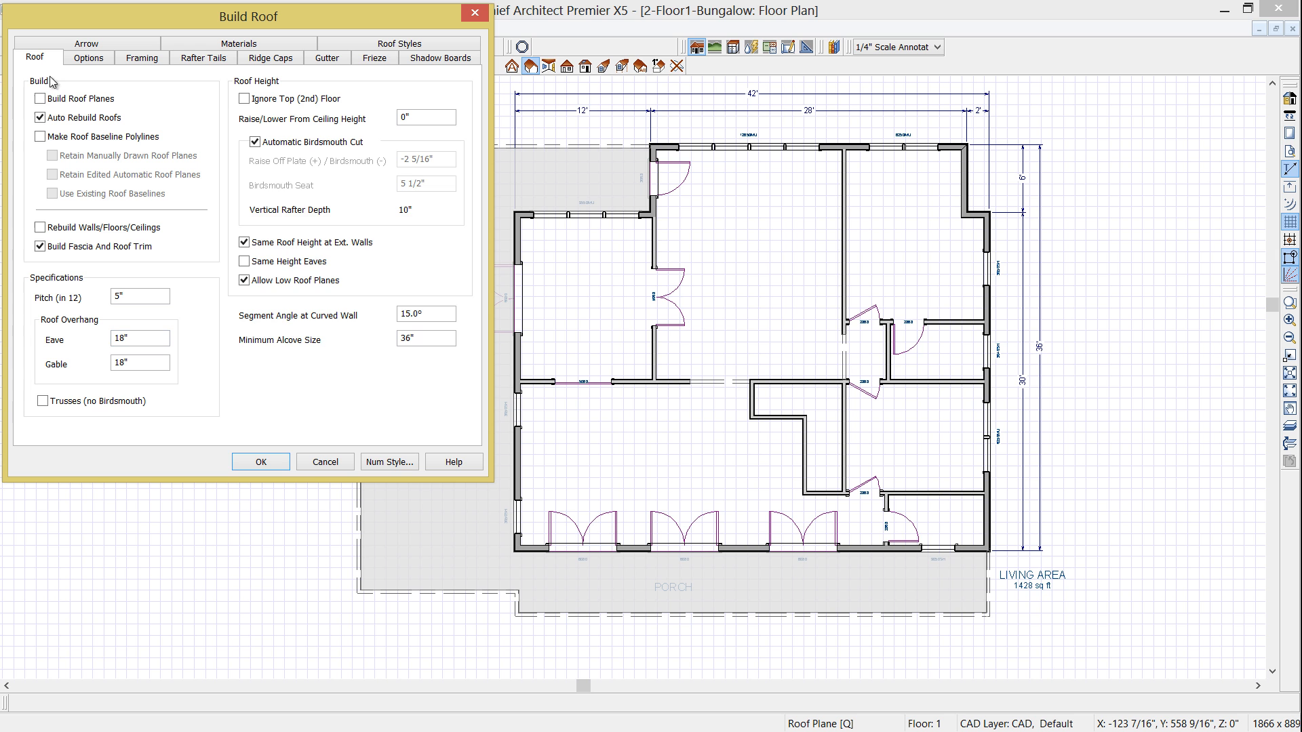
- Build the roof with these settings and turn on the display of the Roof Planes layer in the plan
{"action": "left_click", "coordinate": [252, 464]}
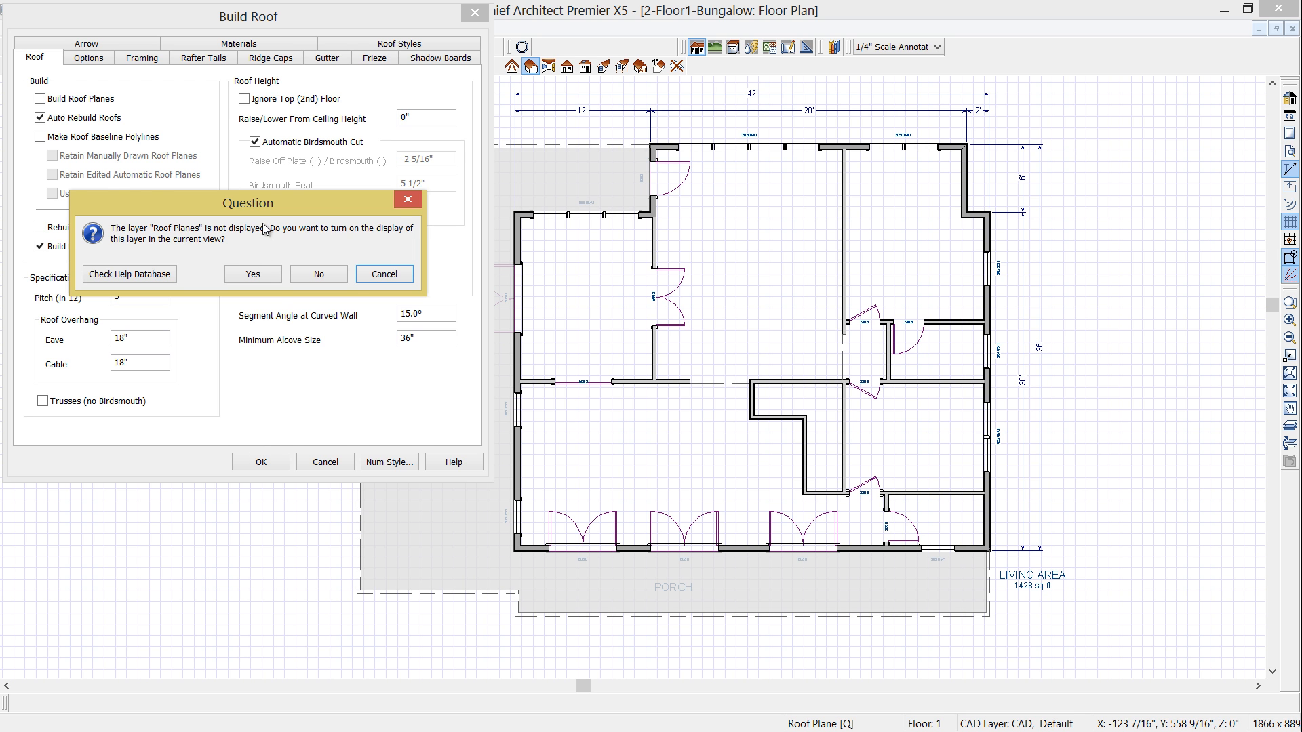
{"action": "left_click_drag", "start_coordinate": [285, 206], "coordinate": [710, 278]}
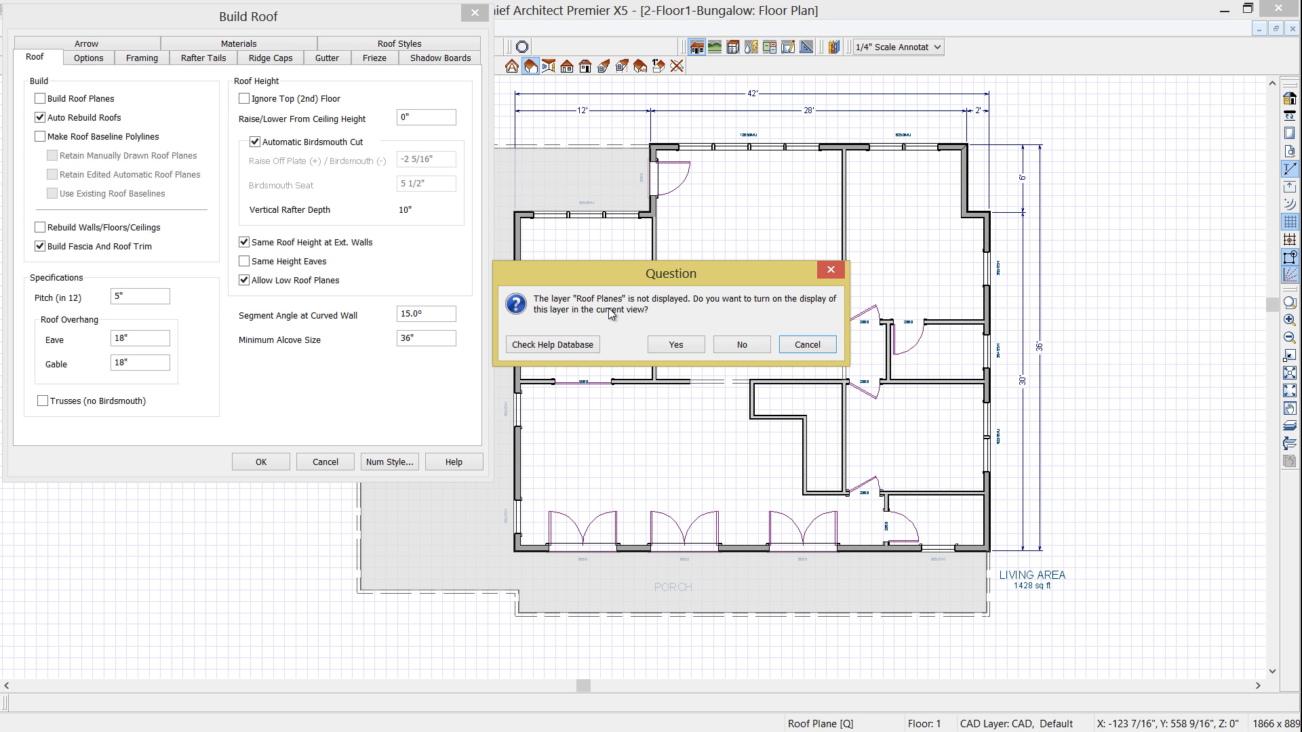
{"action": "left_click", "coordinate": [693, 348]}
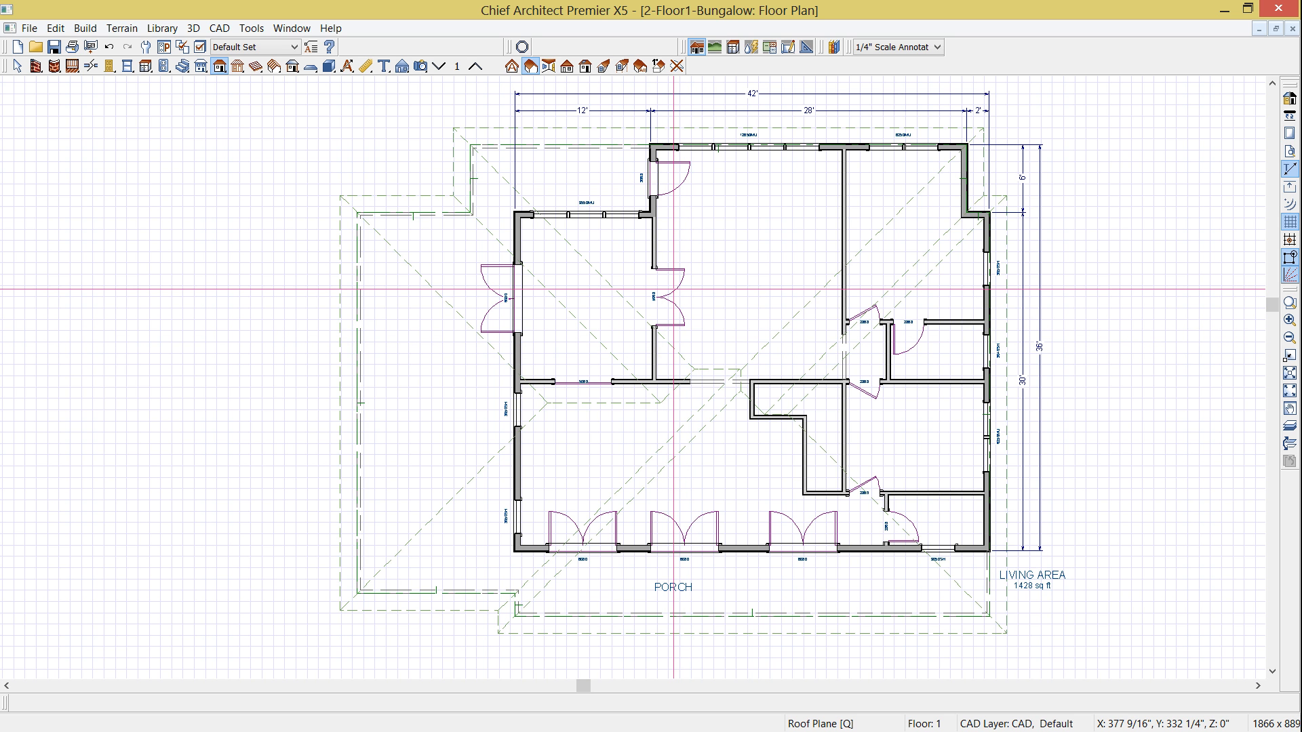
- Create a perspective full overview of the house and examine the roof and porch slab from several sides
{"action": "left_click", "coordinate": [420, 66]}
{"action": "left_click", "coordinate": [547, 66]}
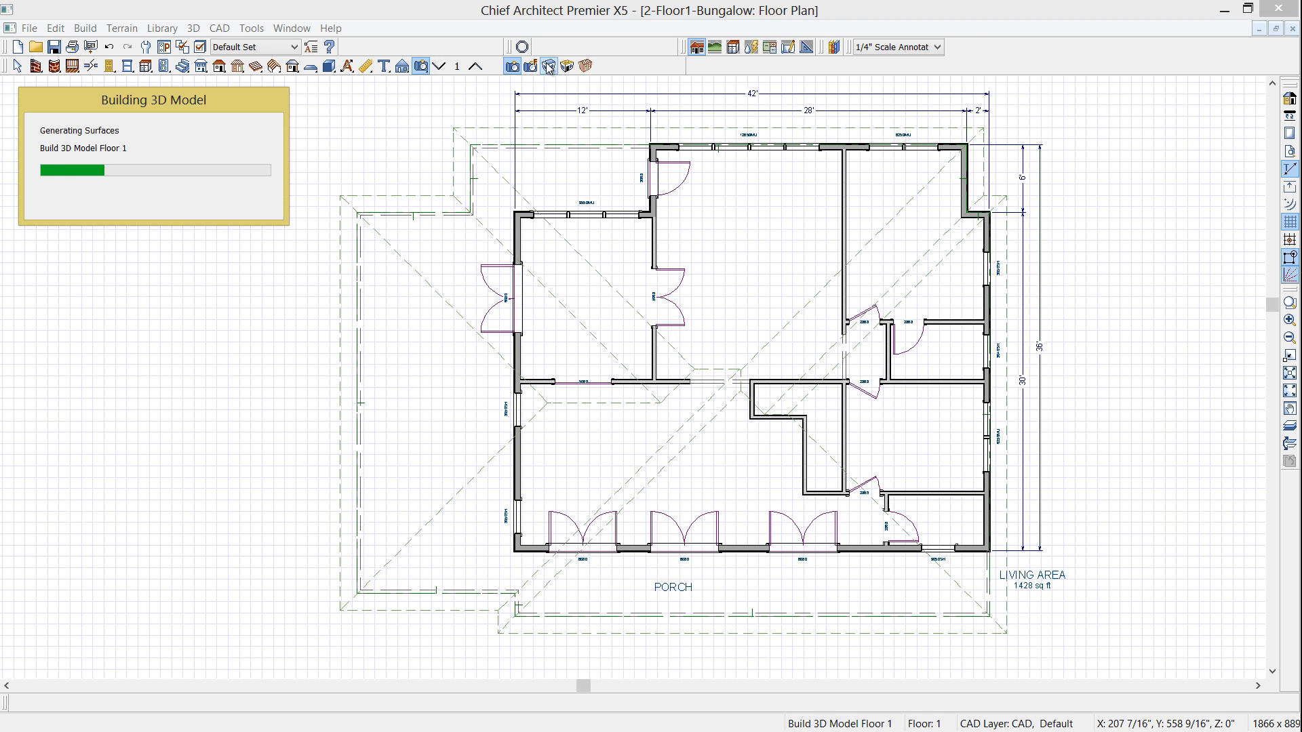
{"action": "left_click_drag", "start_coordinate": [733, 328], "coordinate": [918, 288]}
{"action": "scroll", "coordinate": [716, 369], "scroll_direction": "up", "scroll_amount": 3}
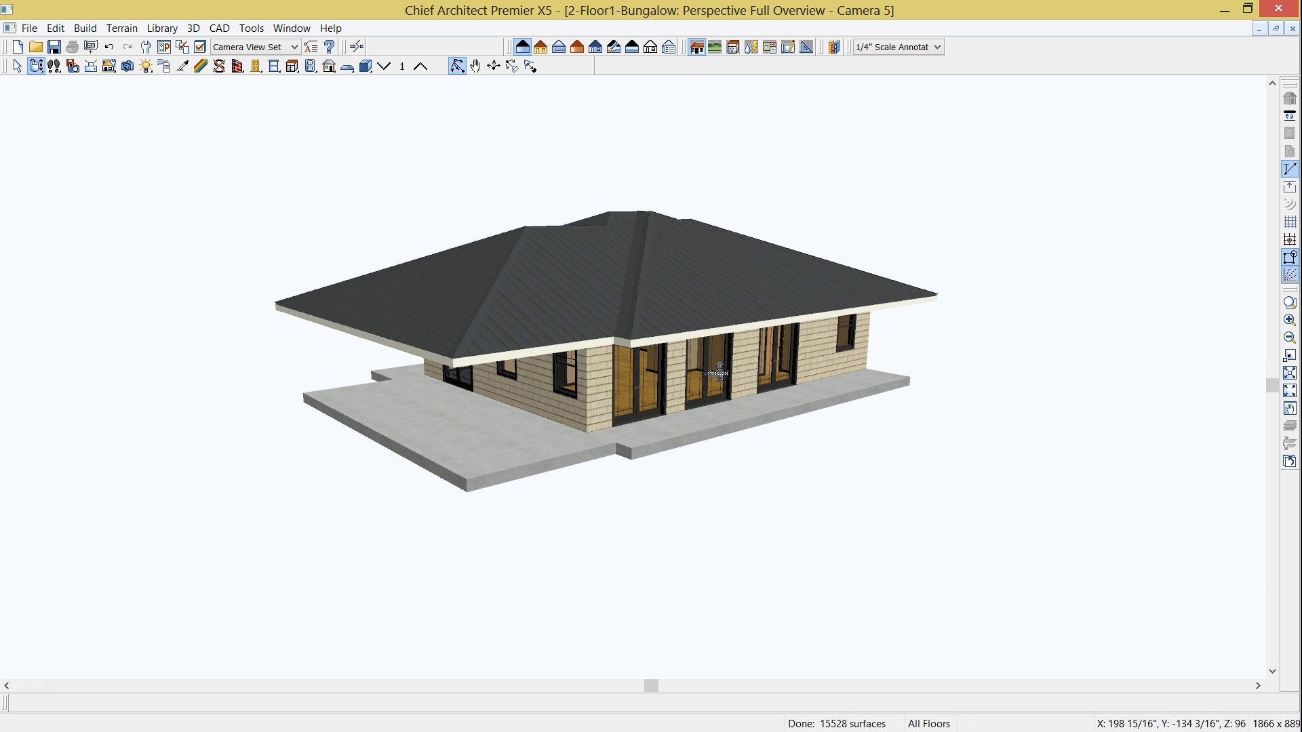
{"action": "left_click_drag", "start_coordinate": [686, 334], "coordinate": [430, 282]}
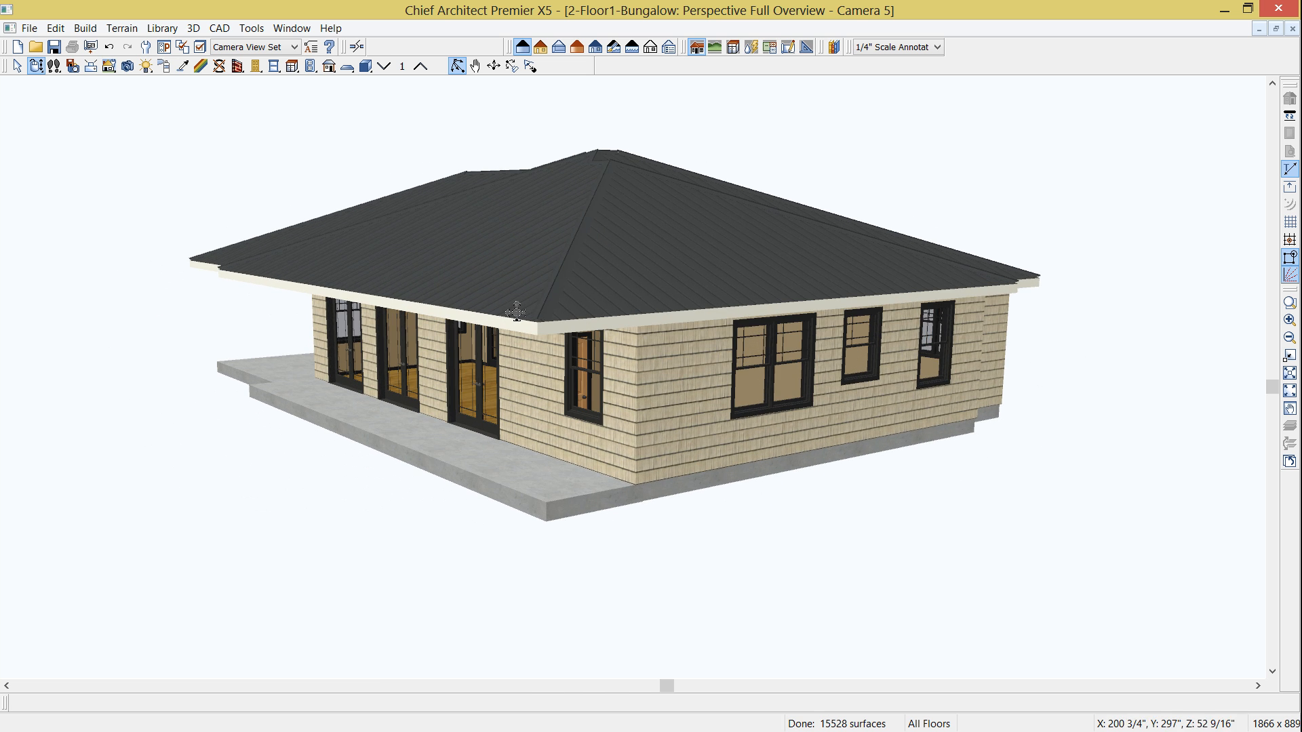
{"action": "scroll", "coordinate": [653, 253], "scroll_direction": "up", "scroll_amount": 2}
- Try to reshape the hip roof plane above the windowed end wall by its eave corner
{"action": "left_click", "coordinate": [694, 256]}
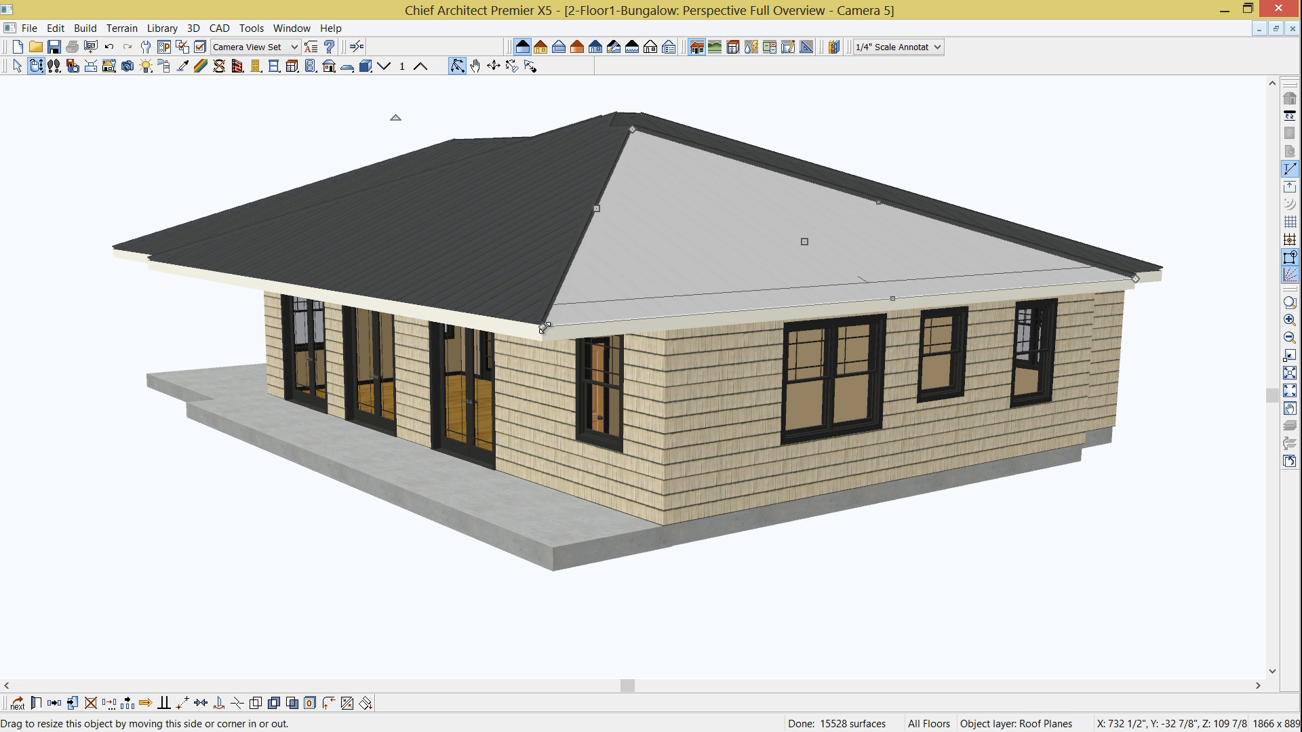
{"action": "left_click_drag", "start_coordinate": [543, 328], "coordinate": [618, 307]}
{"action": "key", "text": "Escape"}
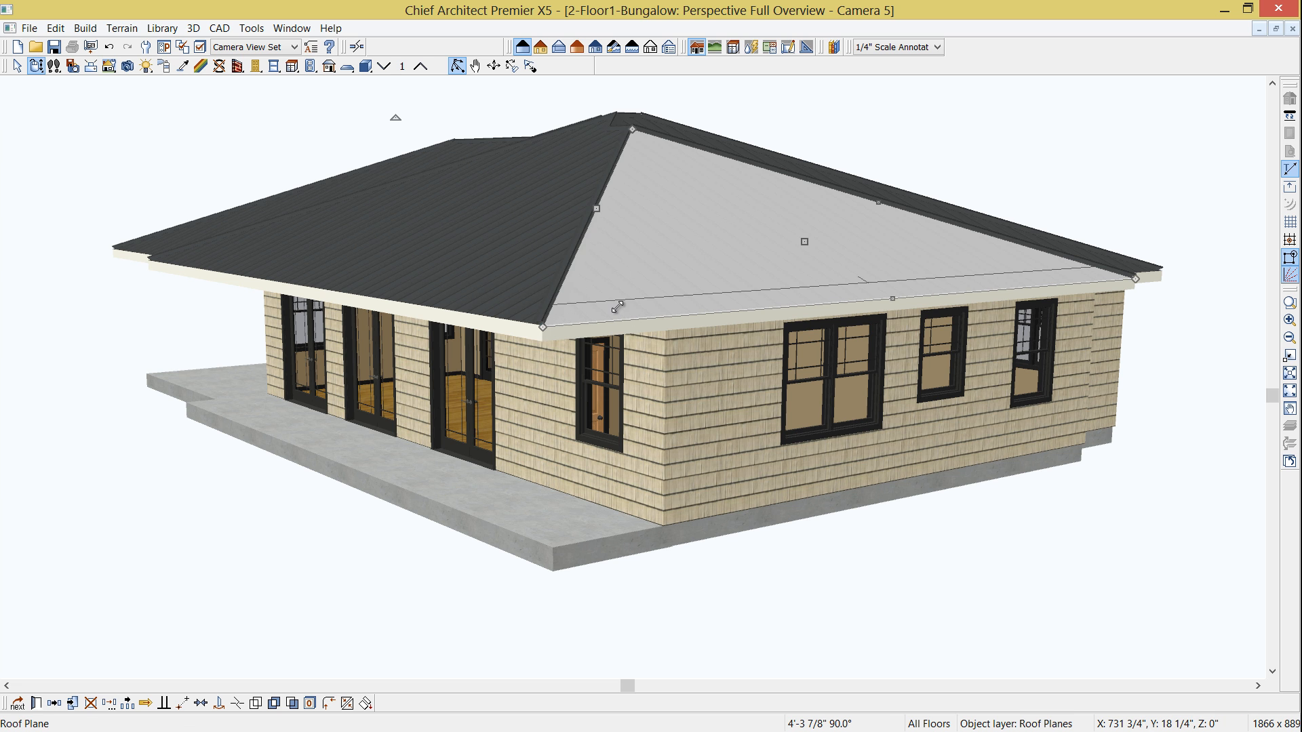
{"action": "key", "text": "Escape"}
- Try the end wall with three windows as a gable wall and change it back to a hip wall
{"action": "left_click", "coordinate": [746, 382]}
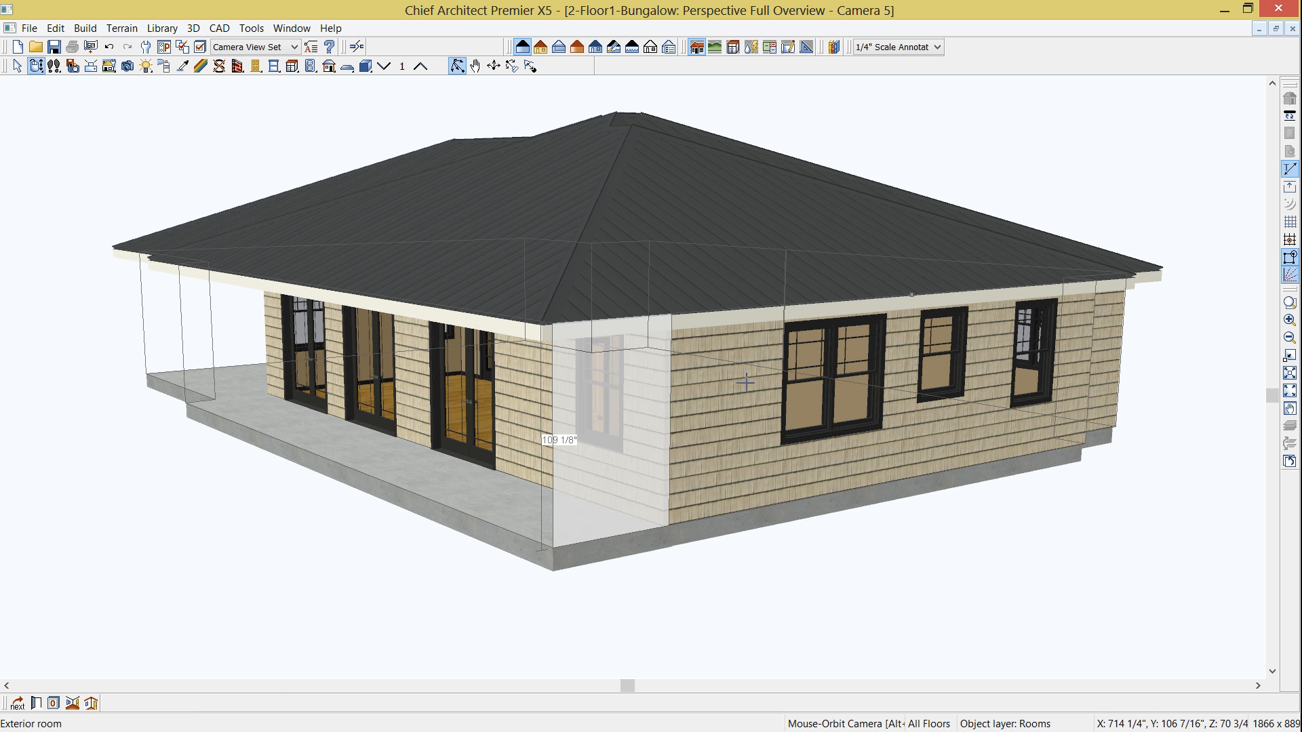
{"action": "left_click", "coordinate": [745, 383]}
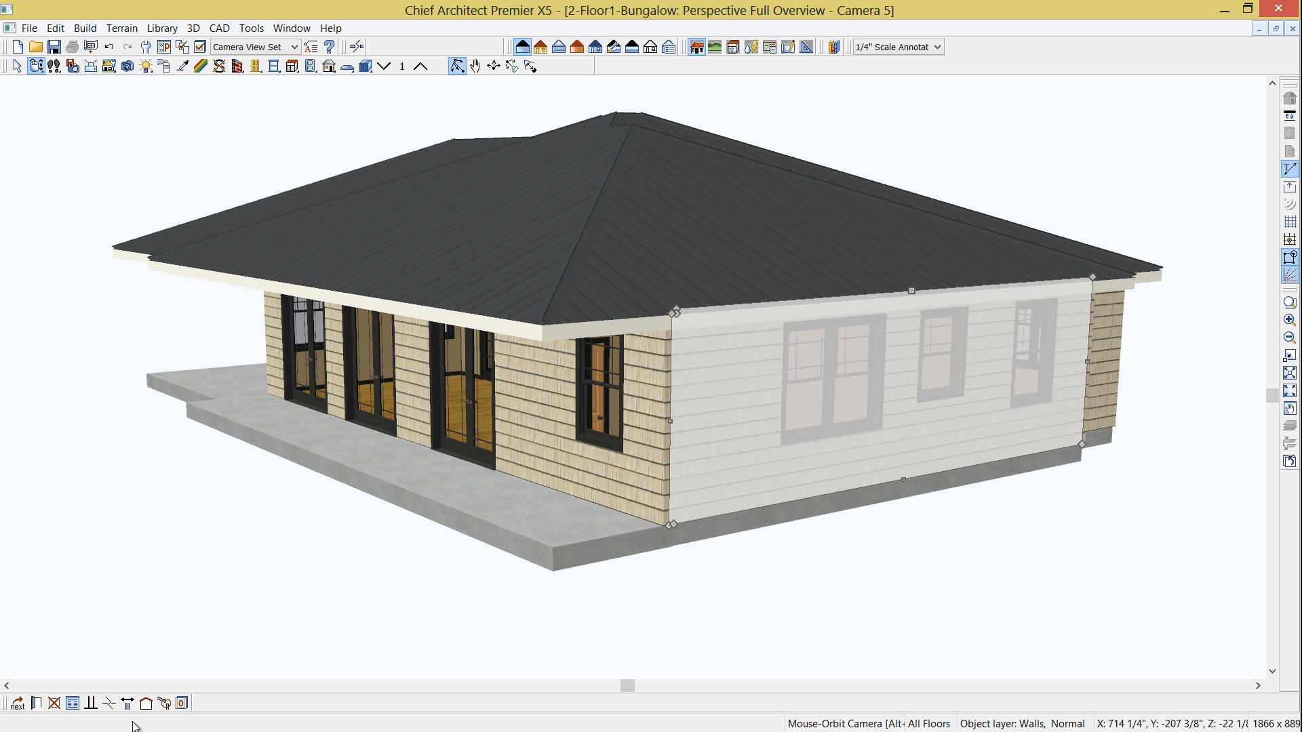
{"action": "left_click", "coordinate": [147, 702]}
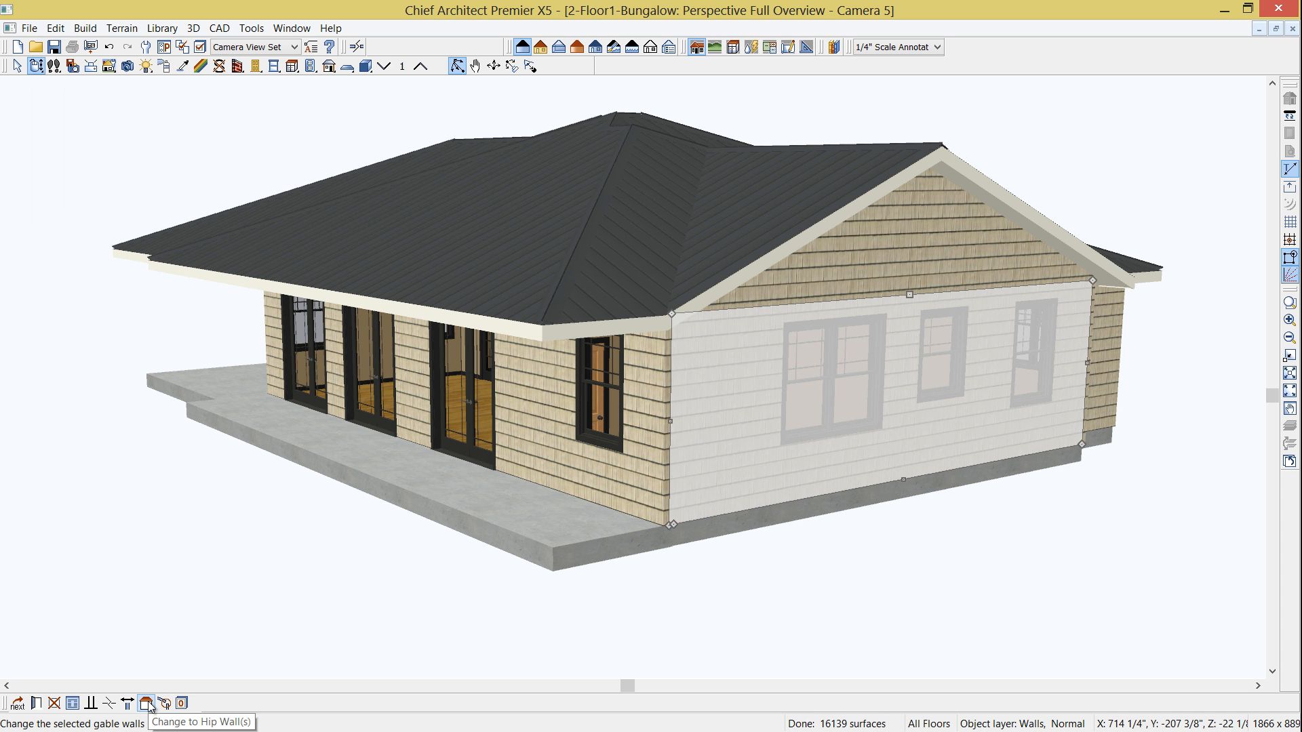
{"action": "left_click", "coordinate": [147, 704]}
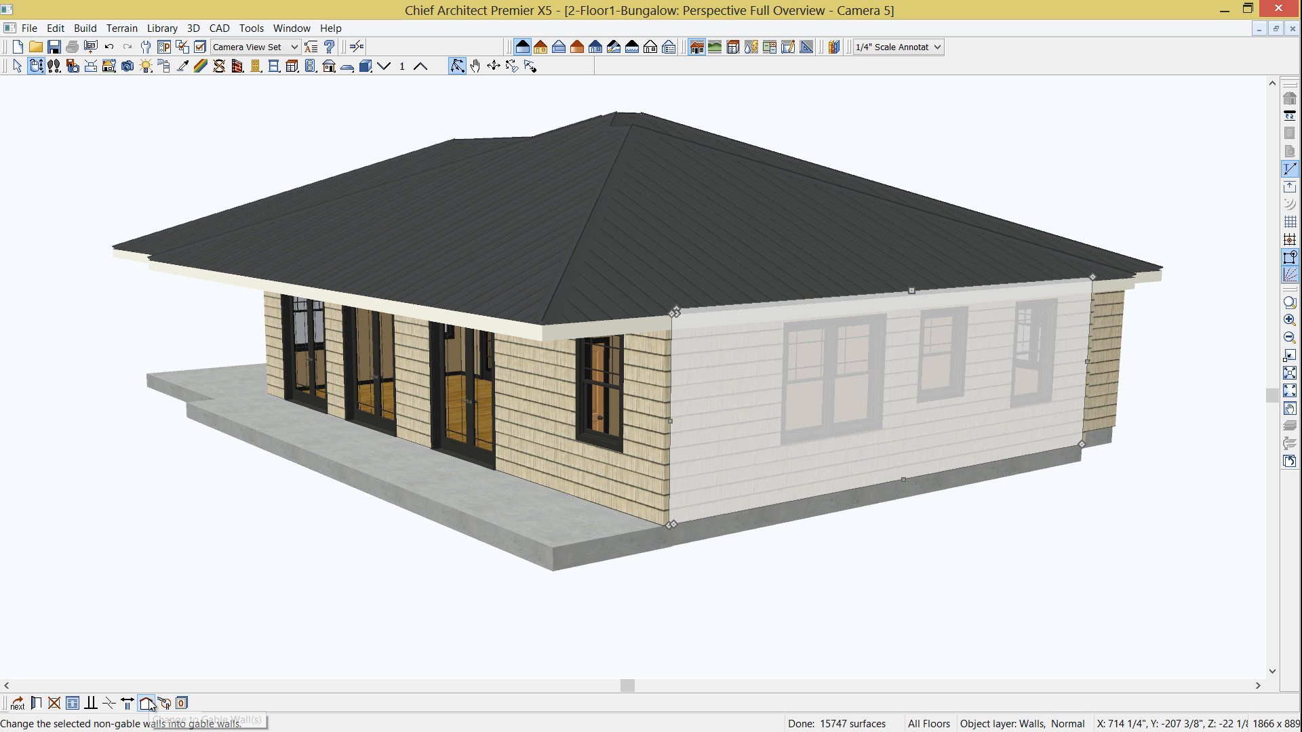
{"action": "left_click", "coordinate": [149, 701]}
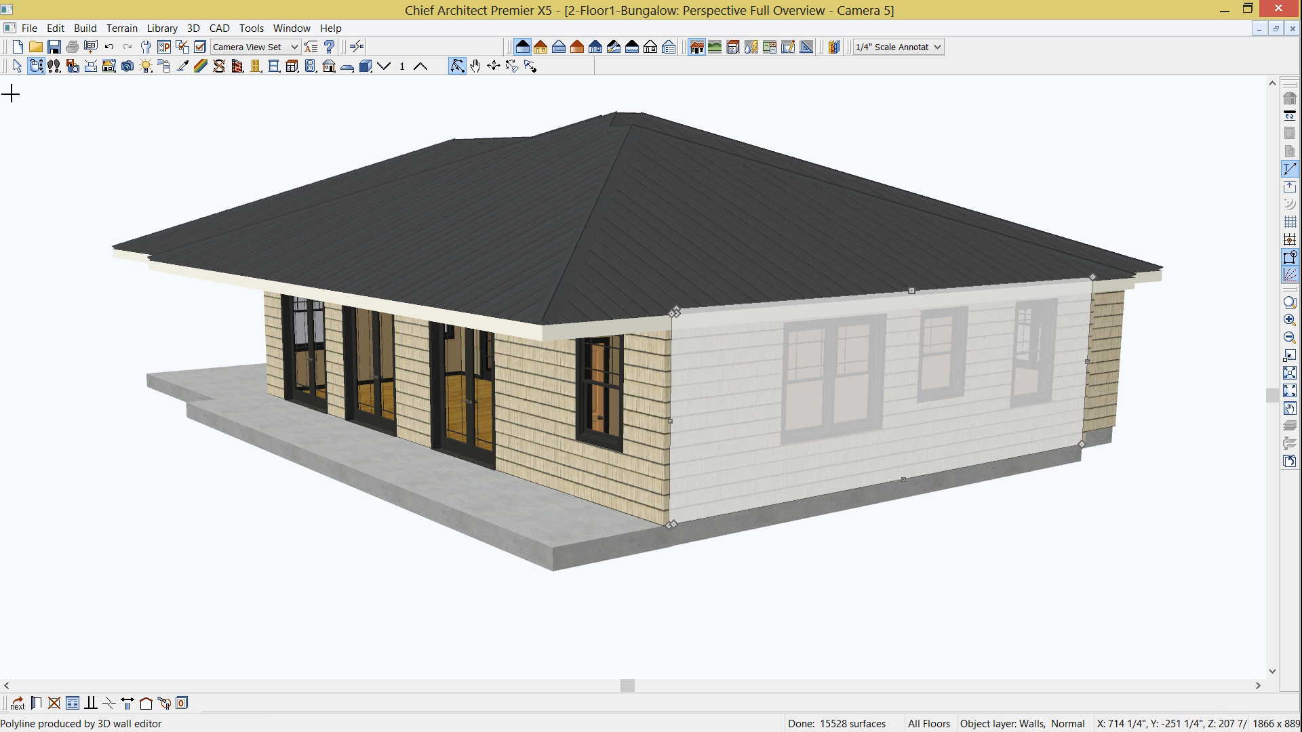
- Examine the roofed house from the corner where the wraparound porch slab turns
{"action": "left_click", "coordinate": [37, 67]}
{"action": "left_click_drag", "start_coordinate": [169, 301], "coordinate": [426, 340]}
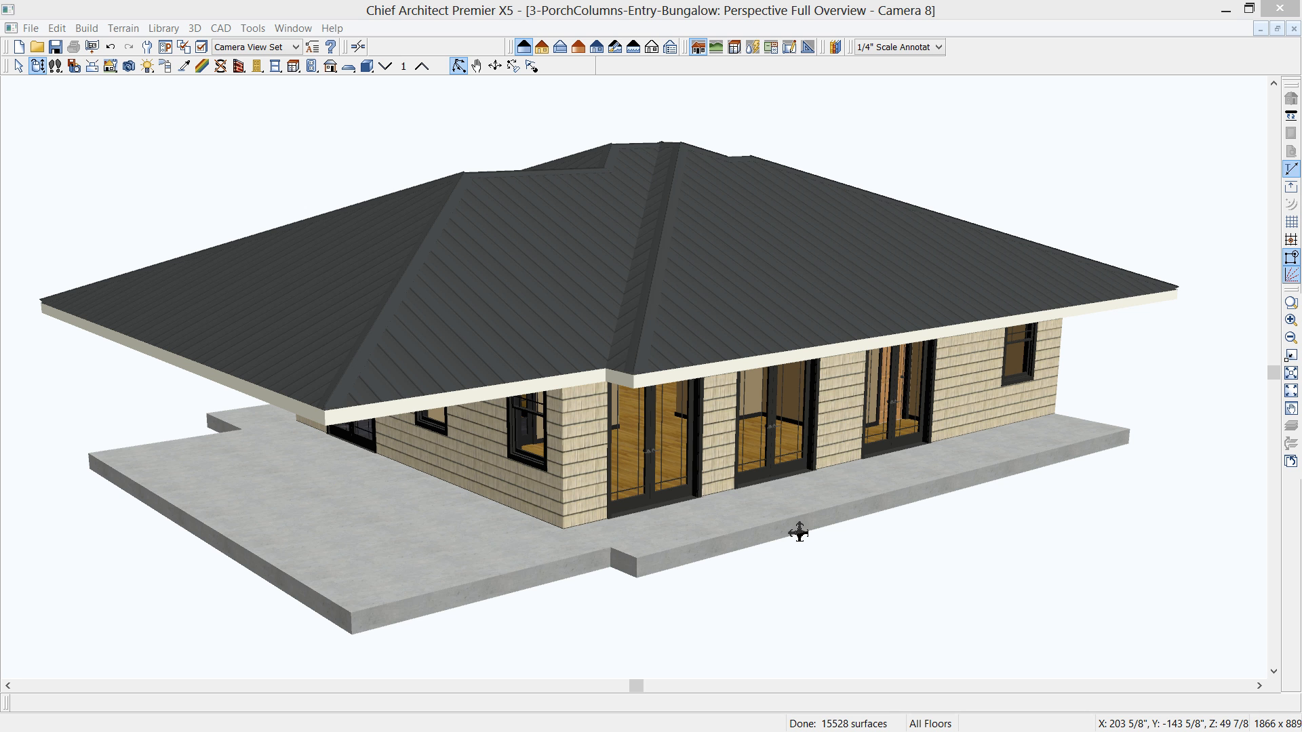
{"action": "left_click", "coordinate": [1224, 11]}
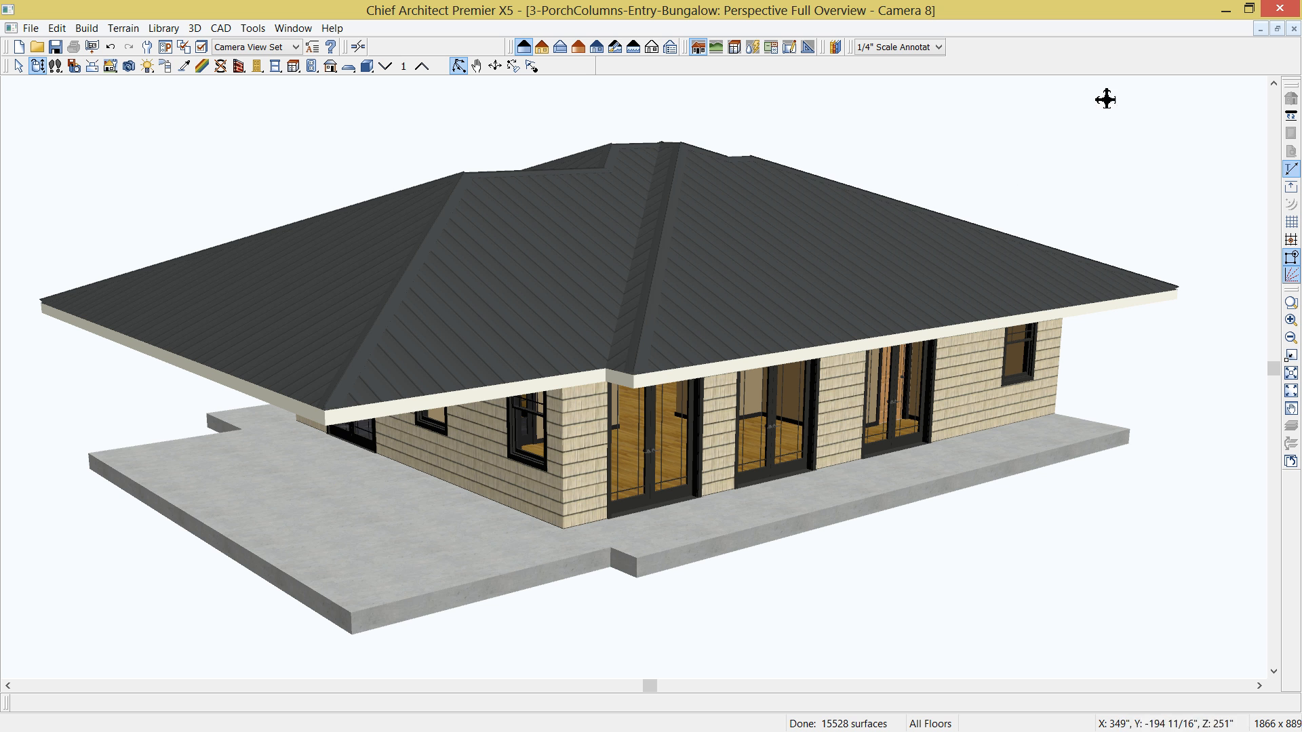
- Return to the floor plan and draw a rectangular polyline solid about 2'-7" wide at the porch slab's outer corner beside the living-area label
{"action": "left_click", "coordinate": [1294, 29]}
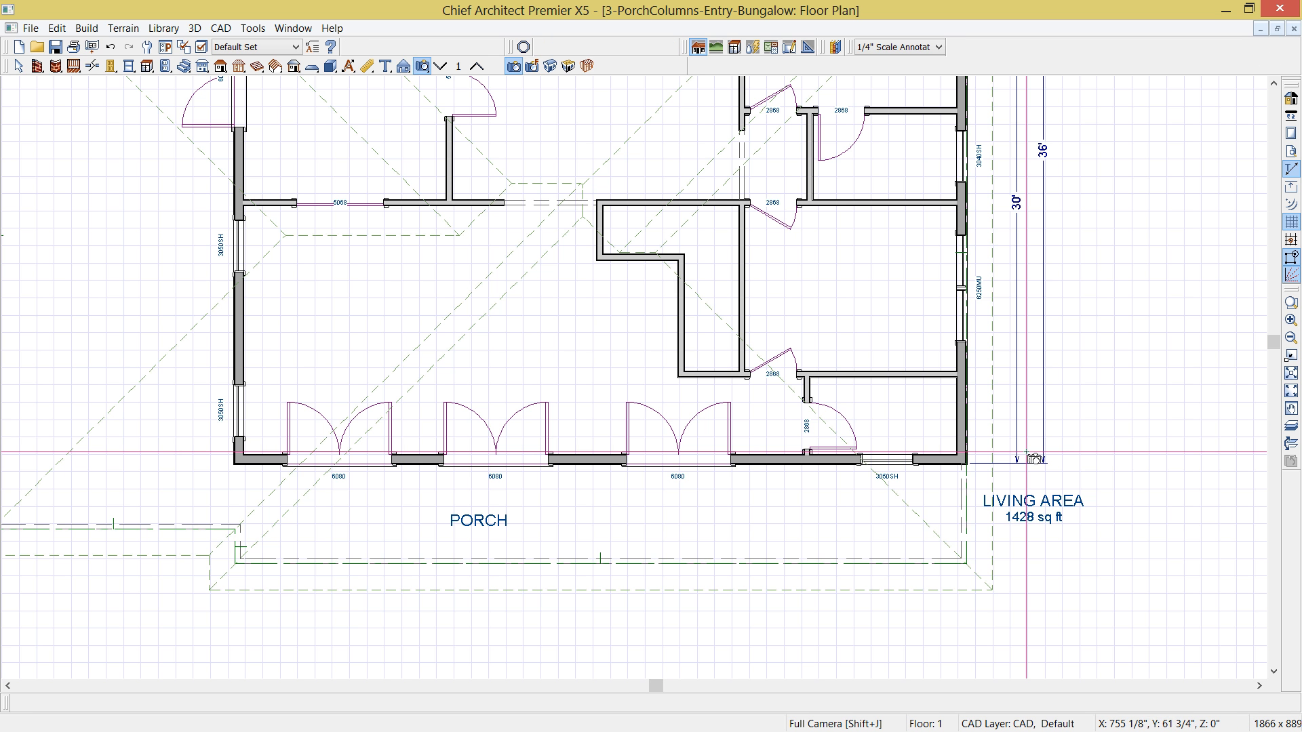
{"action": "key", "text": "space"}
{"action": "middle_click_drag", "start_coordinate": [978, 566], "coordinate": [910, 473]}
{"action": "scroll", "coordinate": [910, 479], "scroll_direction": "up", "scroll_amount": 6}
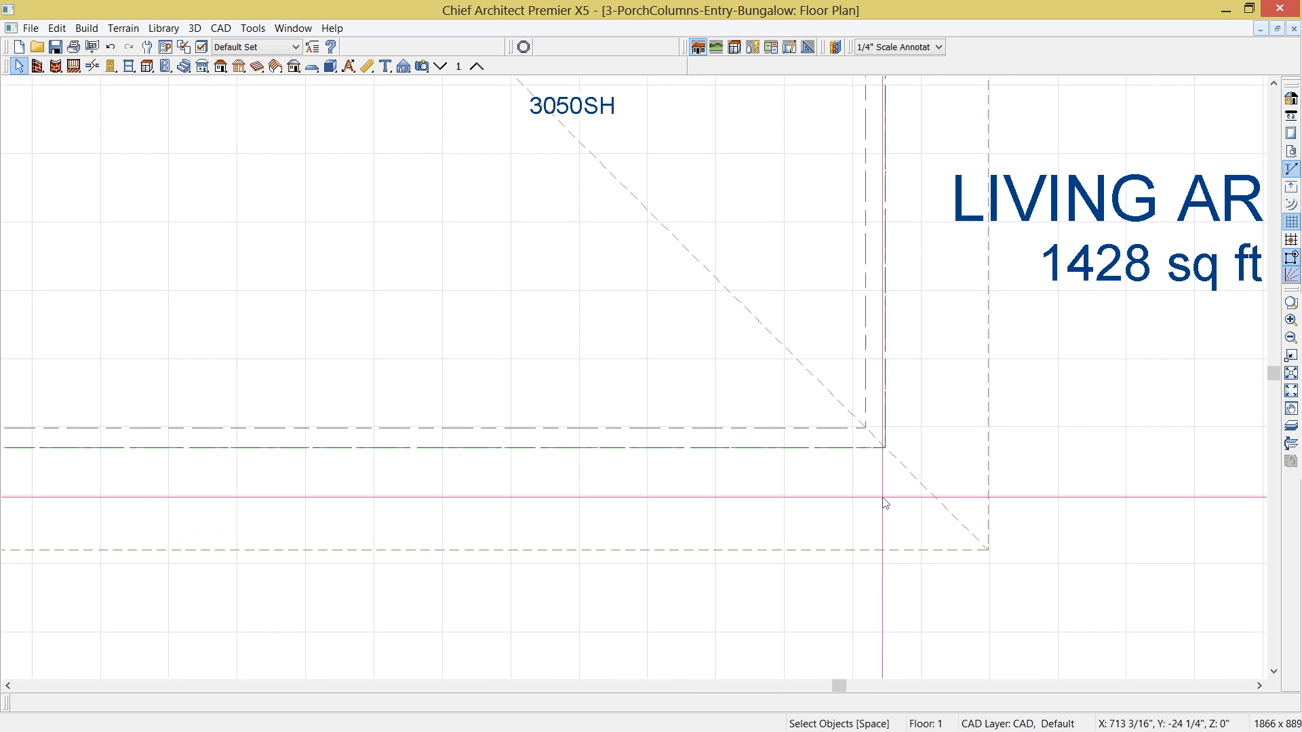
{"action": "left_click", "coordinate": [331, 67]}
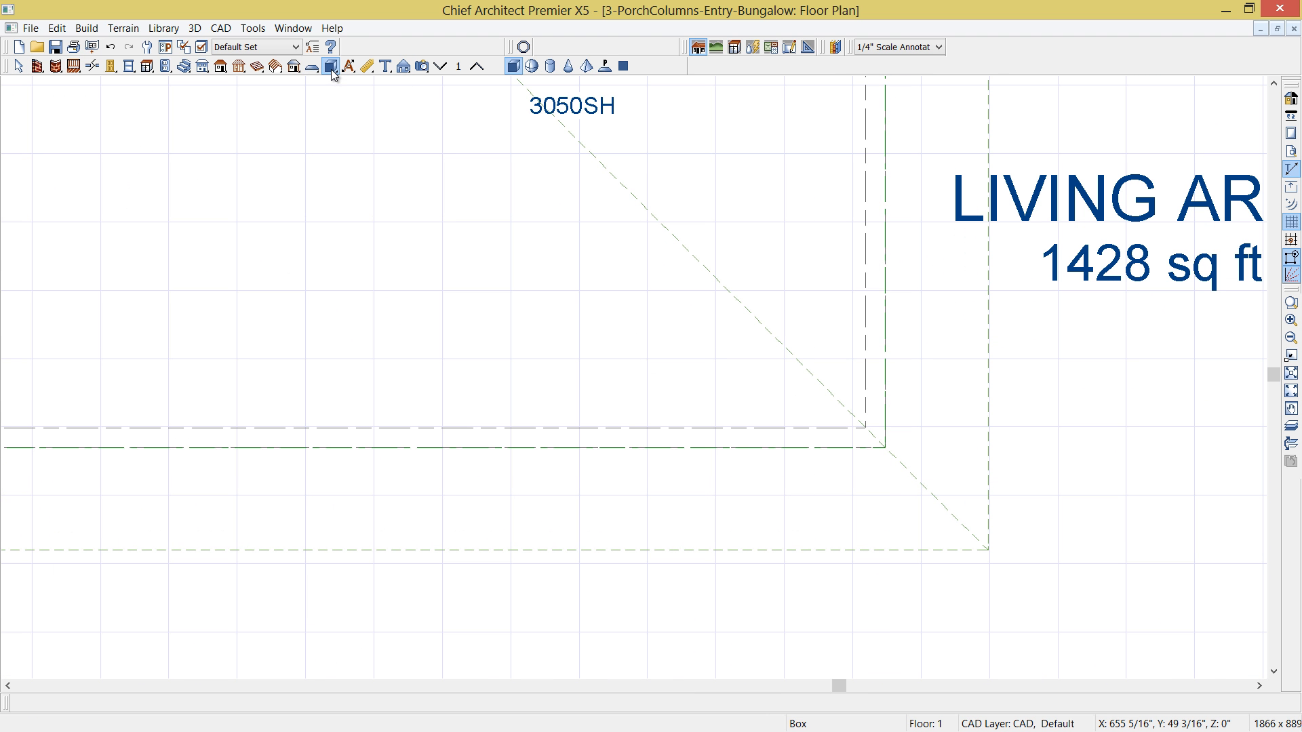
{"action": "left_click", "coordinate": [605, 66]}
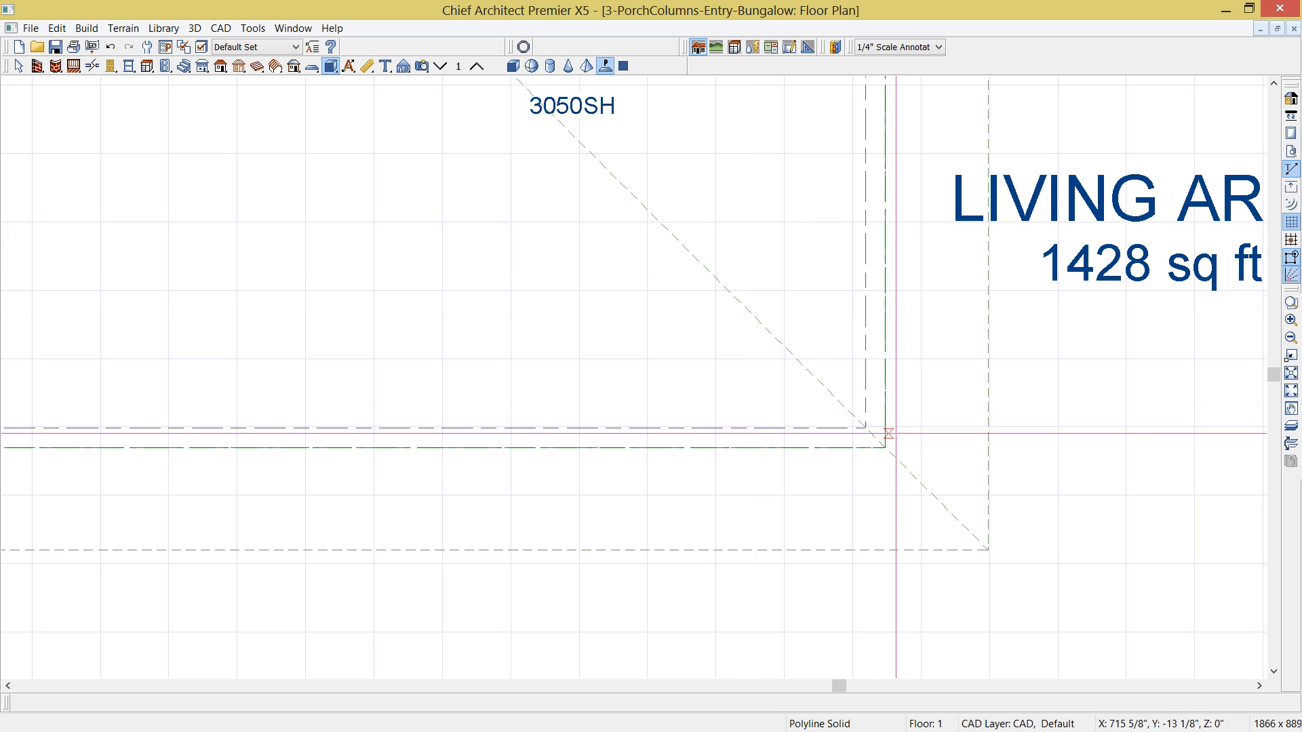
{"action": "left_click_drag", "start_coordinate": [884, 447], "coordinate": [706, 367]}
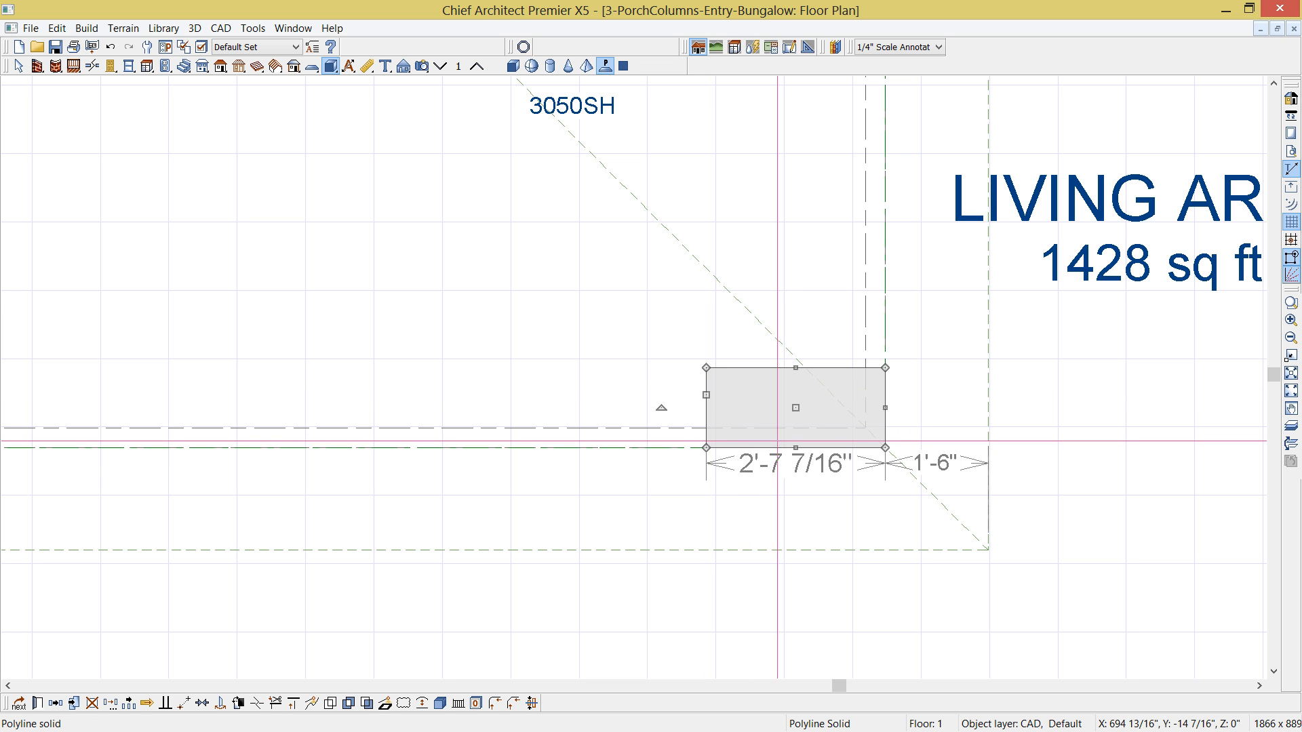
- Size the polyline solid to 30" by 16" and move it back flush with the porch slab's corner edges
{"action": "left_click", "coordinate": [774, 467]}
{"action": "type", "text": "30"}
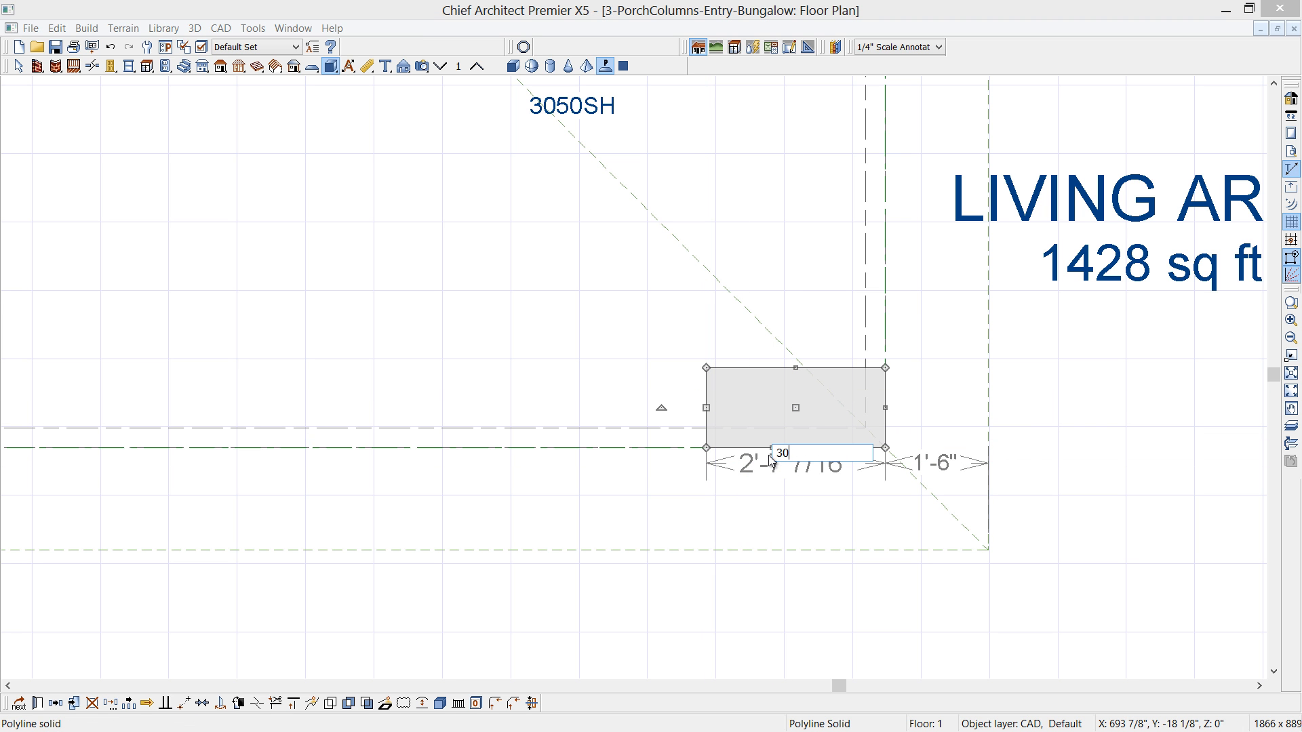
{"action": "key", "text": "Return"}
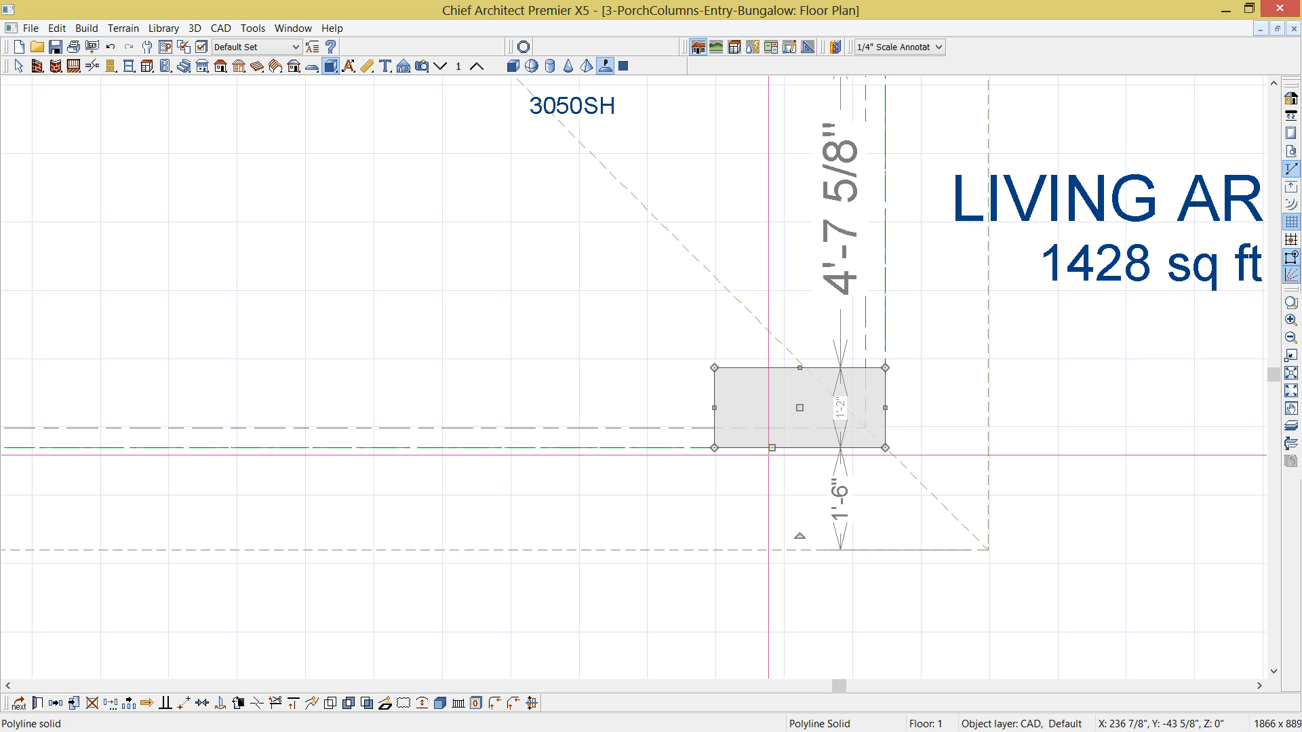
{"action": "left_click", "coordinate": [841, 417]}
{"action": "type", "text": "16"}
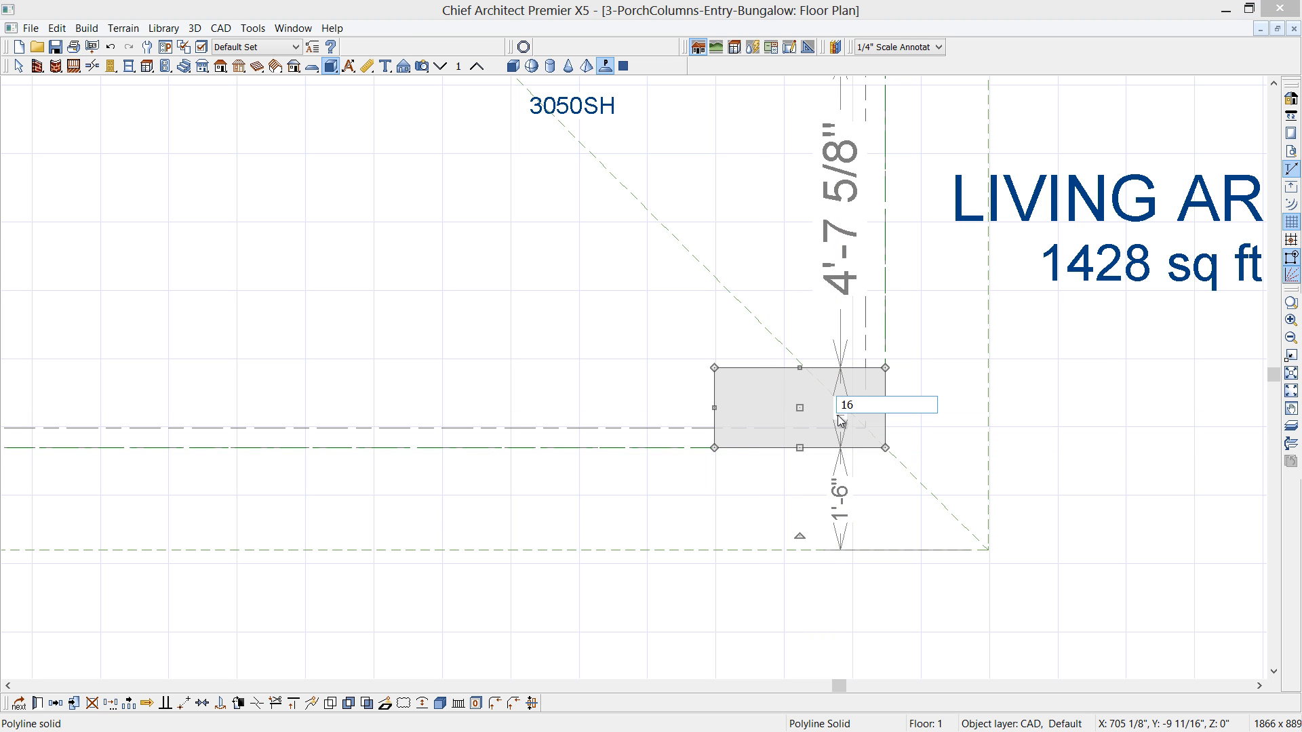
{"action": "key", "text": "Return"}
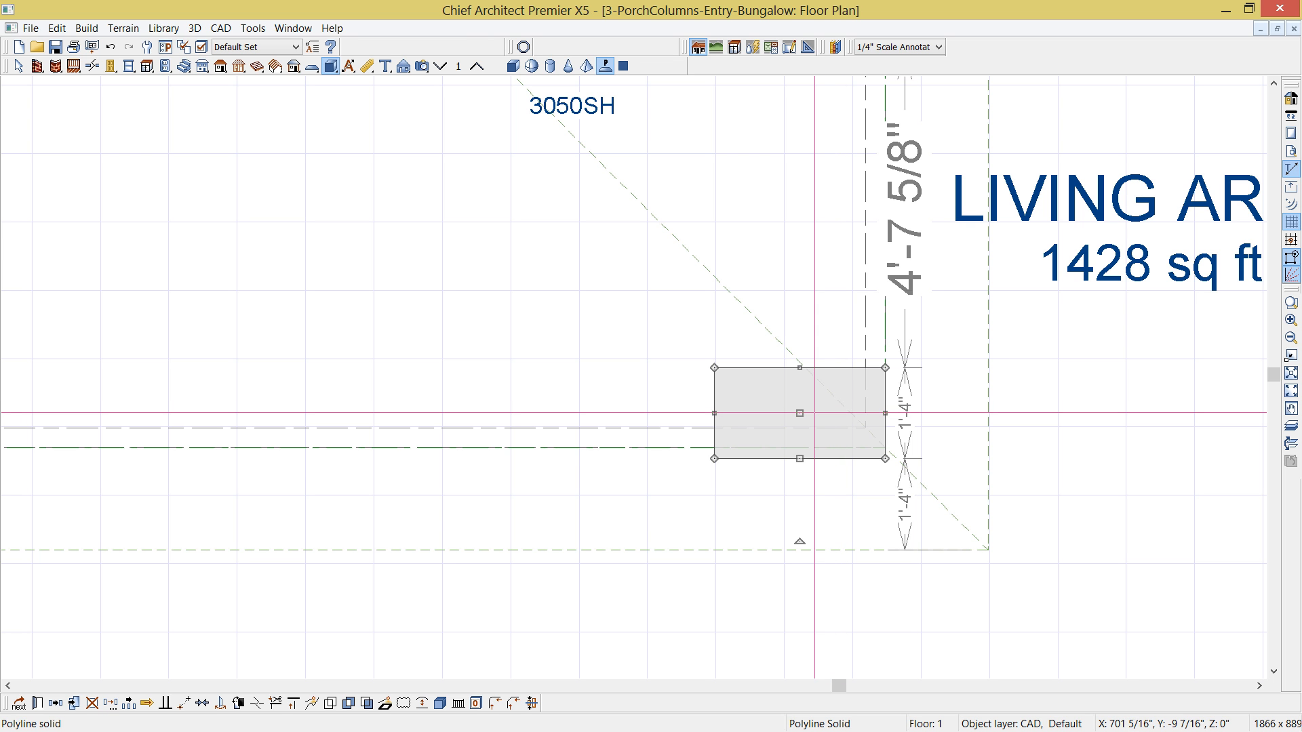
{"action": "left_click_drag", "start_coordinate": [800, 413], "coordinate": [790, 402]}
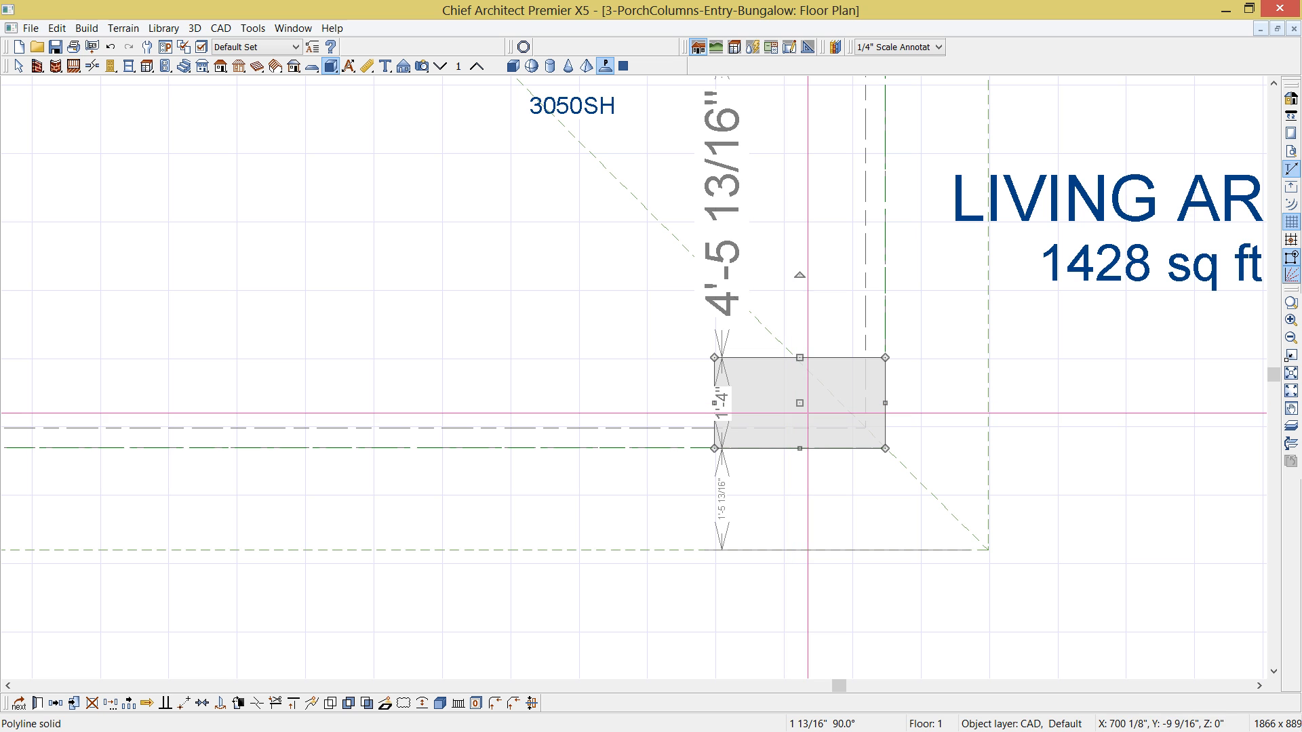
- Set the polyline solid's elevation at top to 20" and its thickness to 20"
{"action": "double_click", "coordinate": [808, 413]}
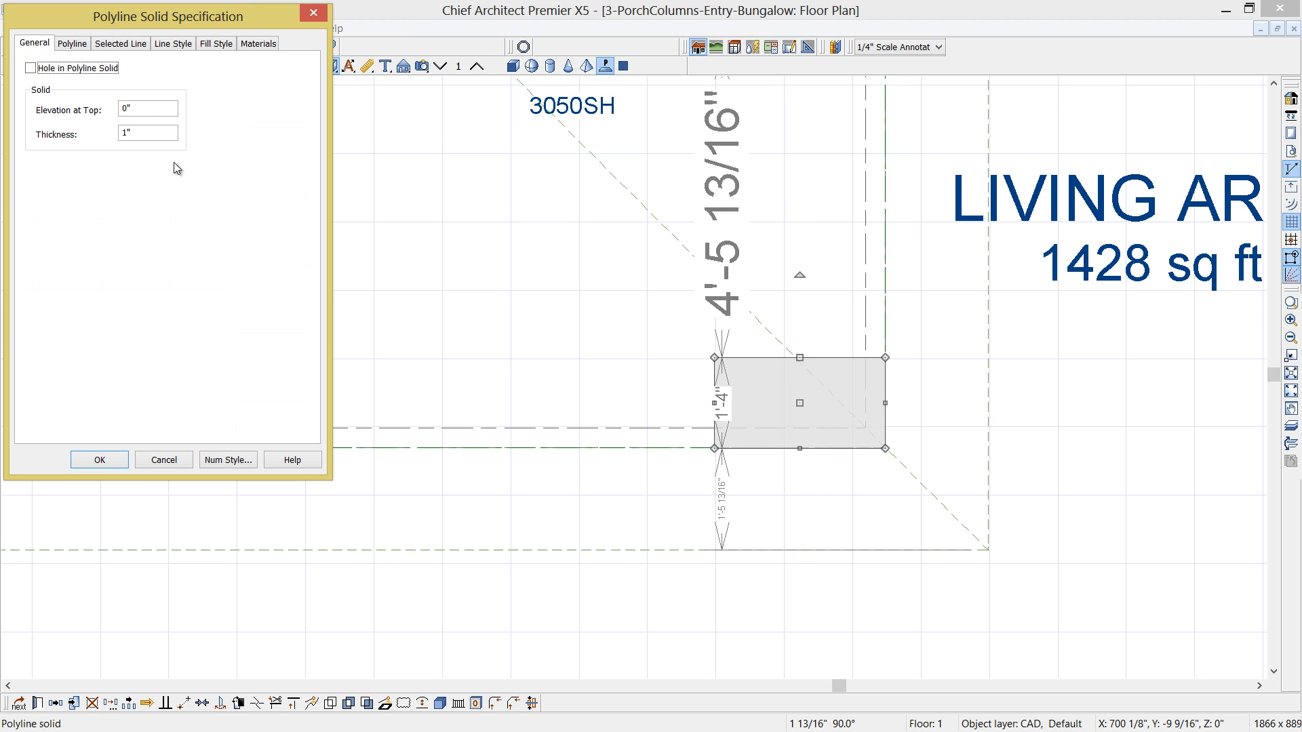
{"action": "double_click", "coordinate": [149, 108]}
{"action": "type", "text": "20"}
{"action": "key", "text": "Tab"}
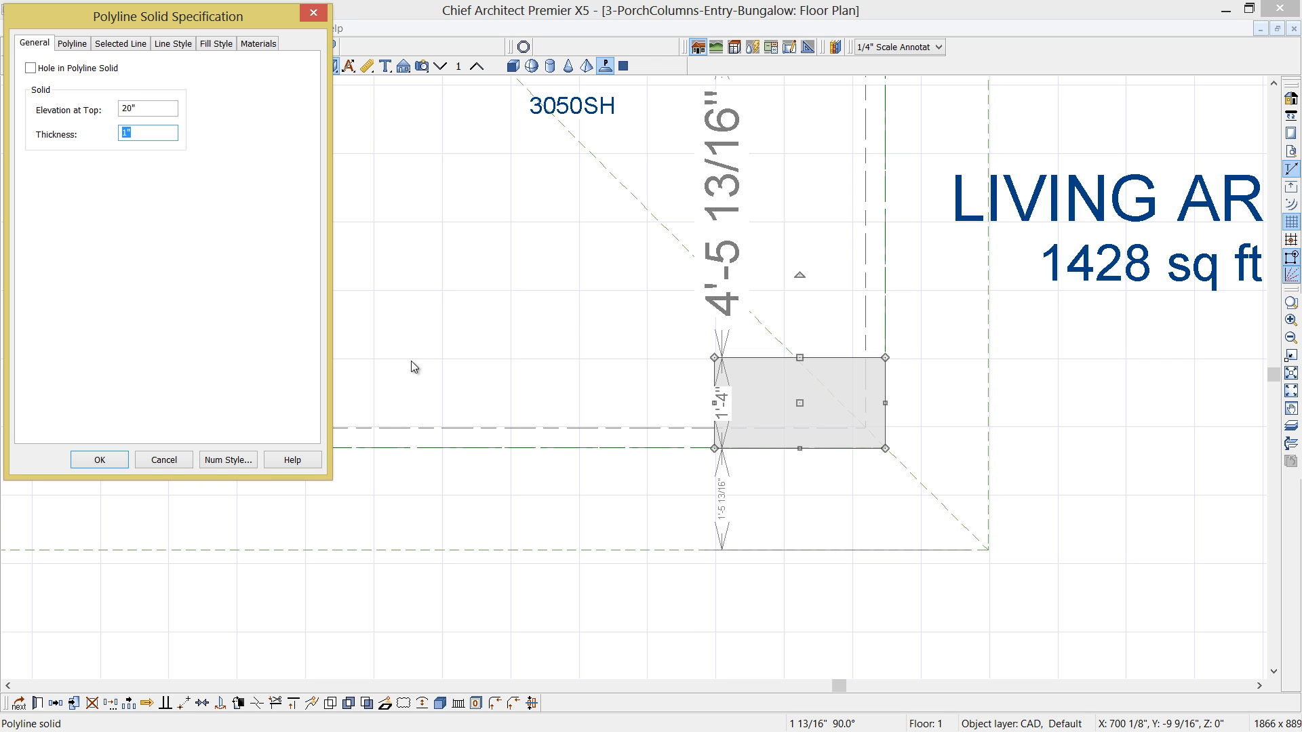
{"action": "type", "text": "20"}
{"action": "left_click", "coordinate": [114, 464]}
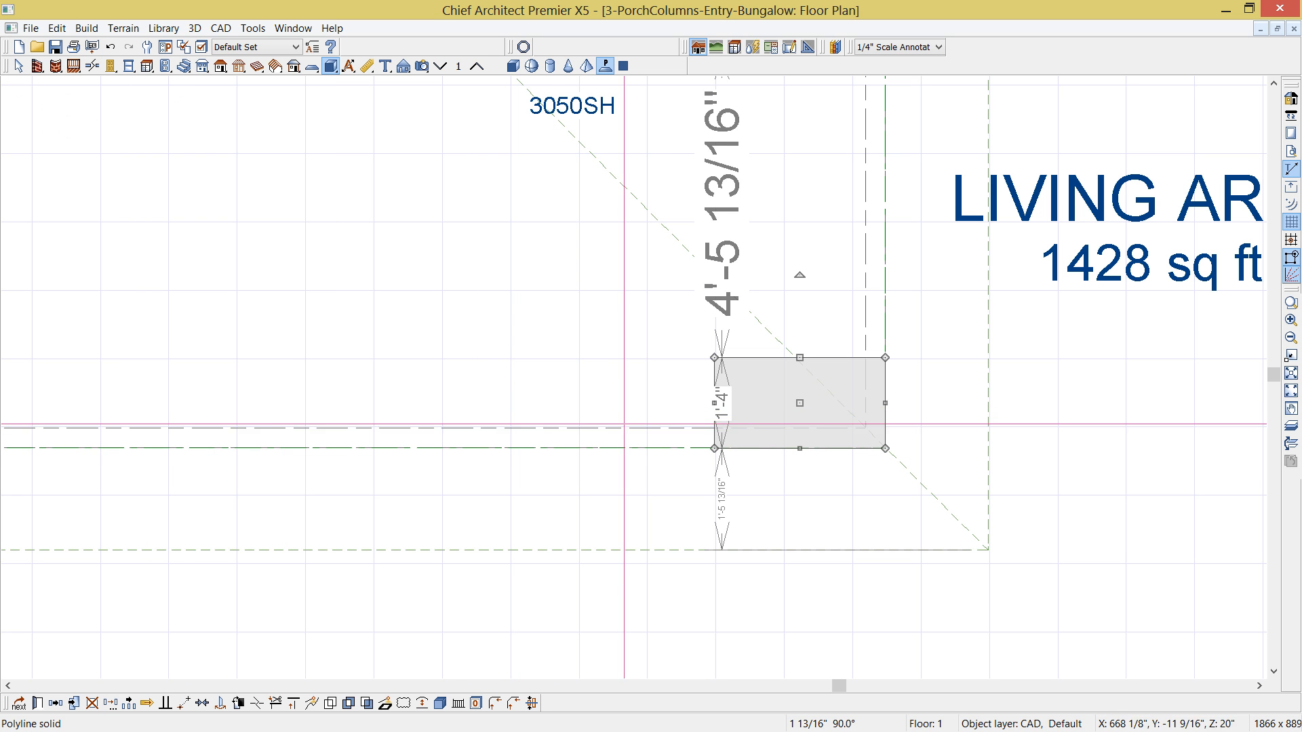
- Make a concentric copy of the pedestal offset about 2" outward, with a thickness of 6" and an elevation at top of 26"
{"action": "left_click", "coordinate": [55, 704]}
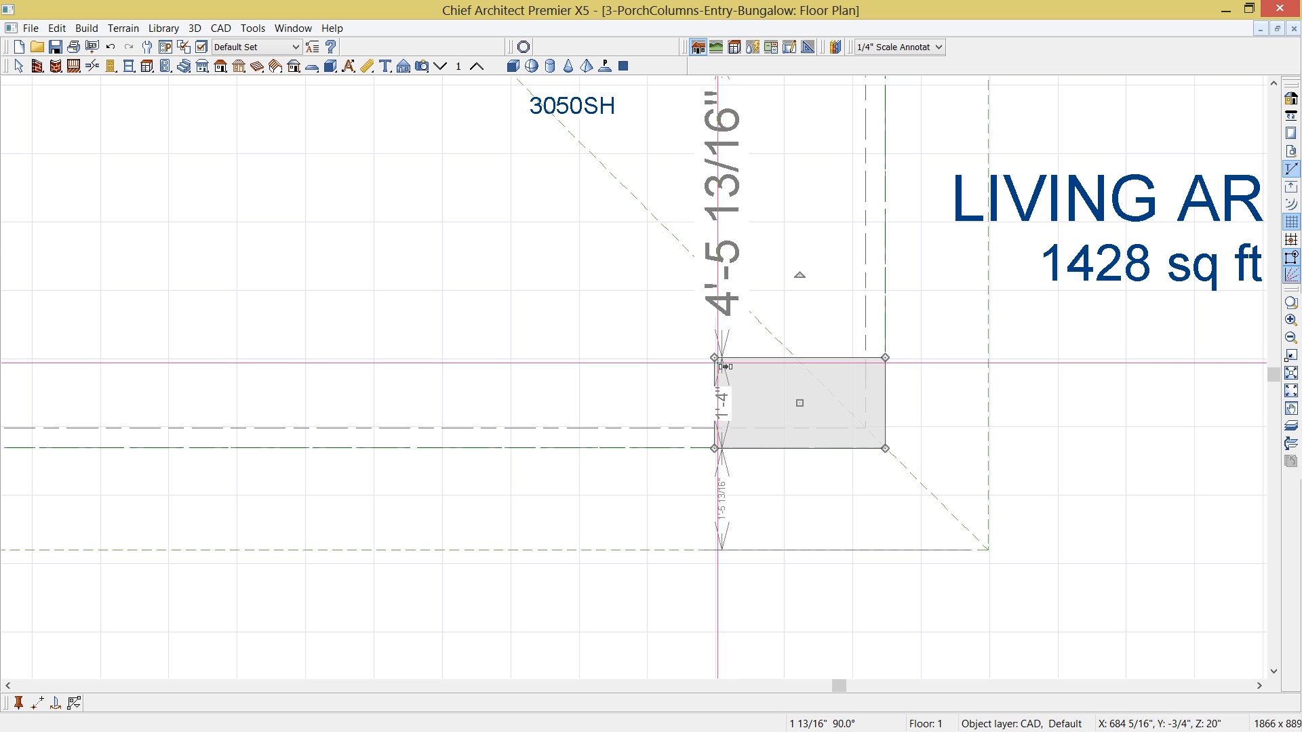
{"action": "left_click_drag", "start_coordinate": [714, 358], "coordinate": [702, 350]}
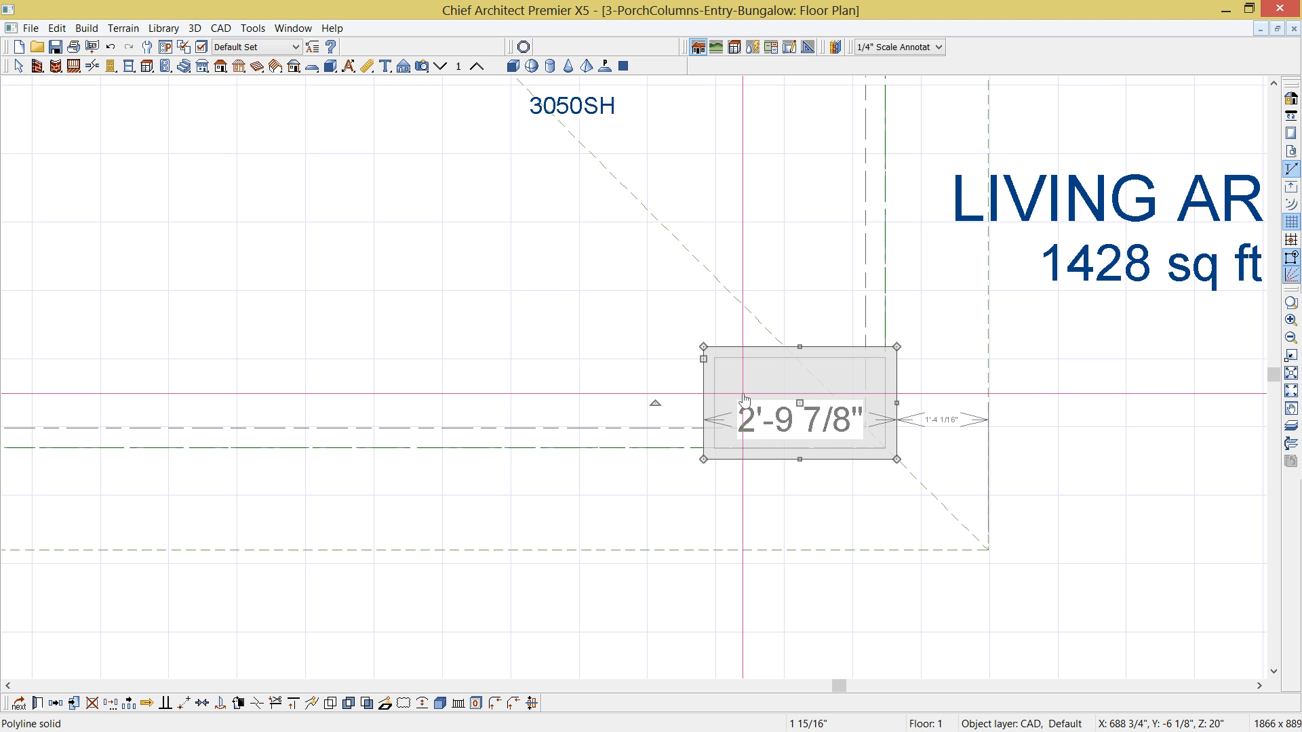
{"action": "double_click", "coordinate": [744, 400]}
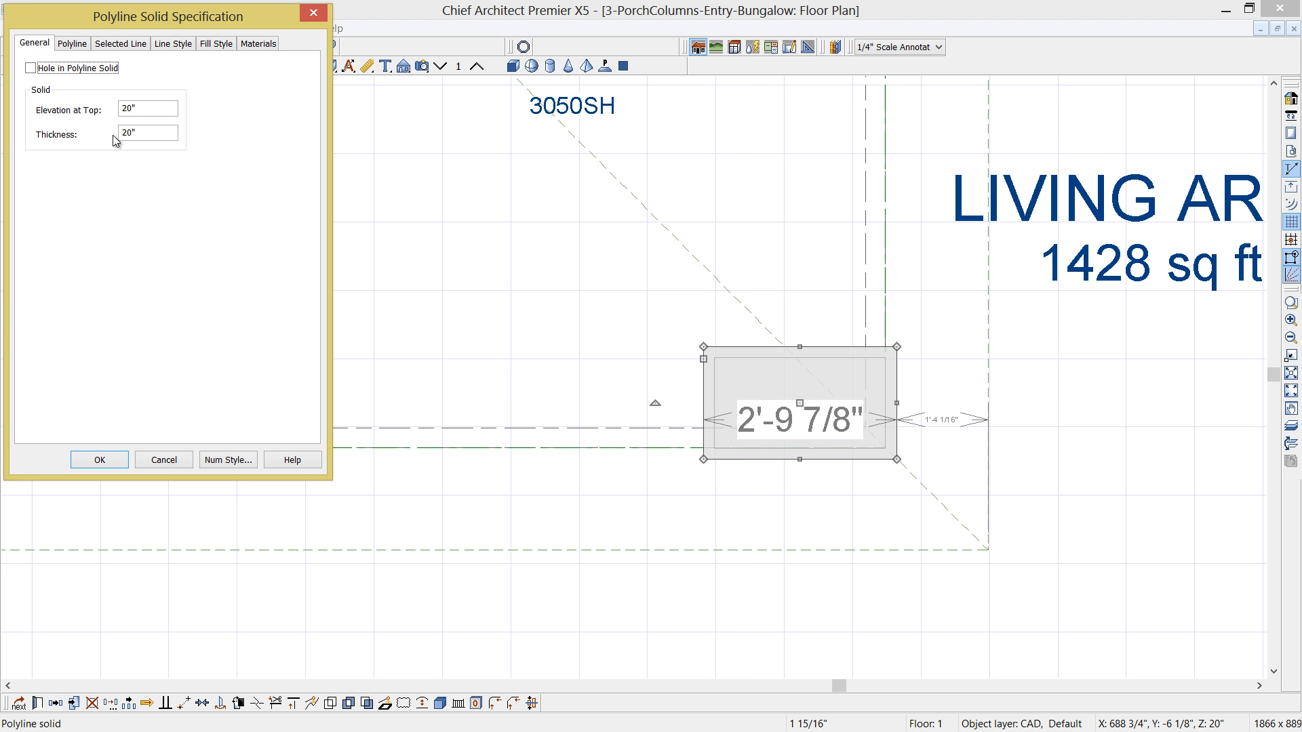
{"action": "left_click_drag", "start_coordinate": [139, 133], "coordinate": [100, 140]}
{"action": "type", "text": "6"}
{"action": "left_click", "coordinate": [123, 109]}
{"action": "key", "text": "Delete"}
{"action": "type", "text": "6"}
{"action": "left_click", "coordinate": [110, 462]}
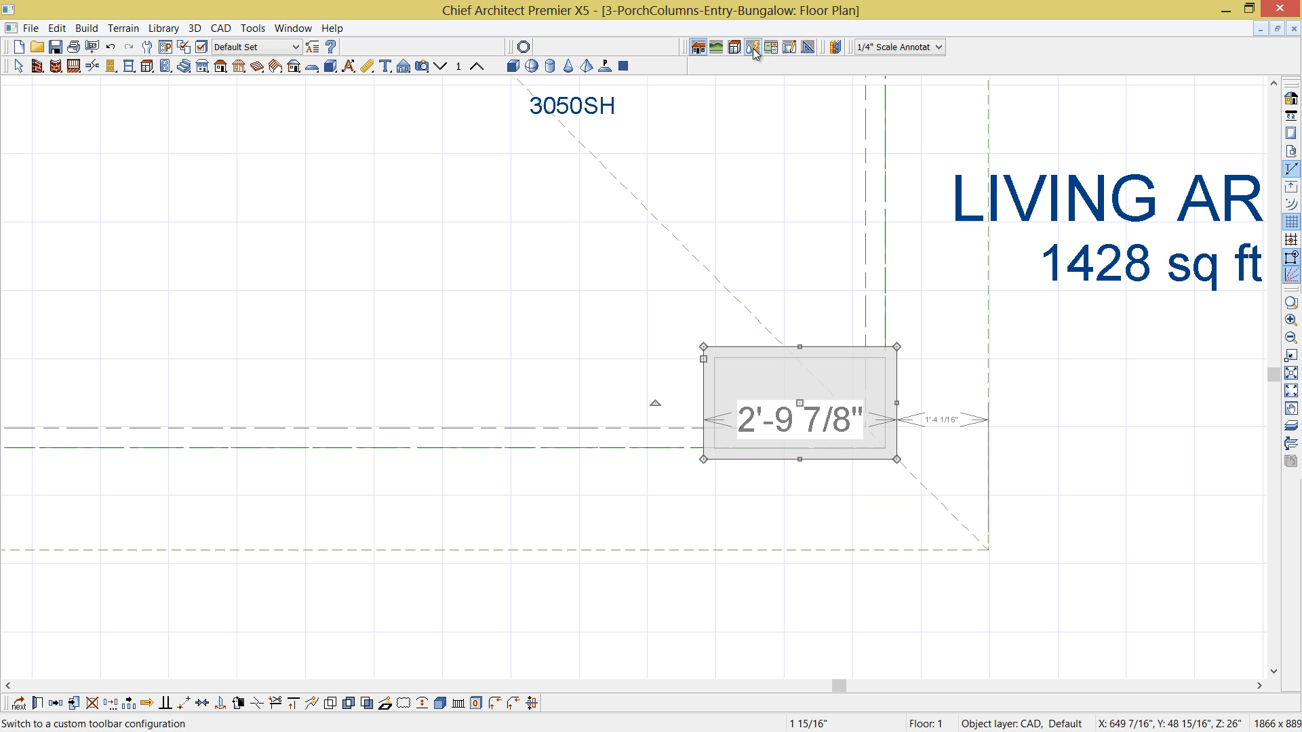
- Find the Column Bungalow millwork in the library with "column bung" and place two side by side on the pedestal cap
{"action": "left_click", "coordinate": [834, 49]}
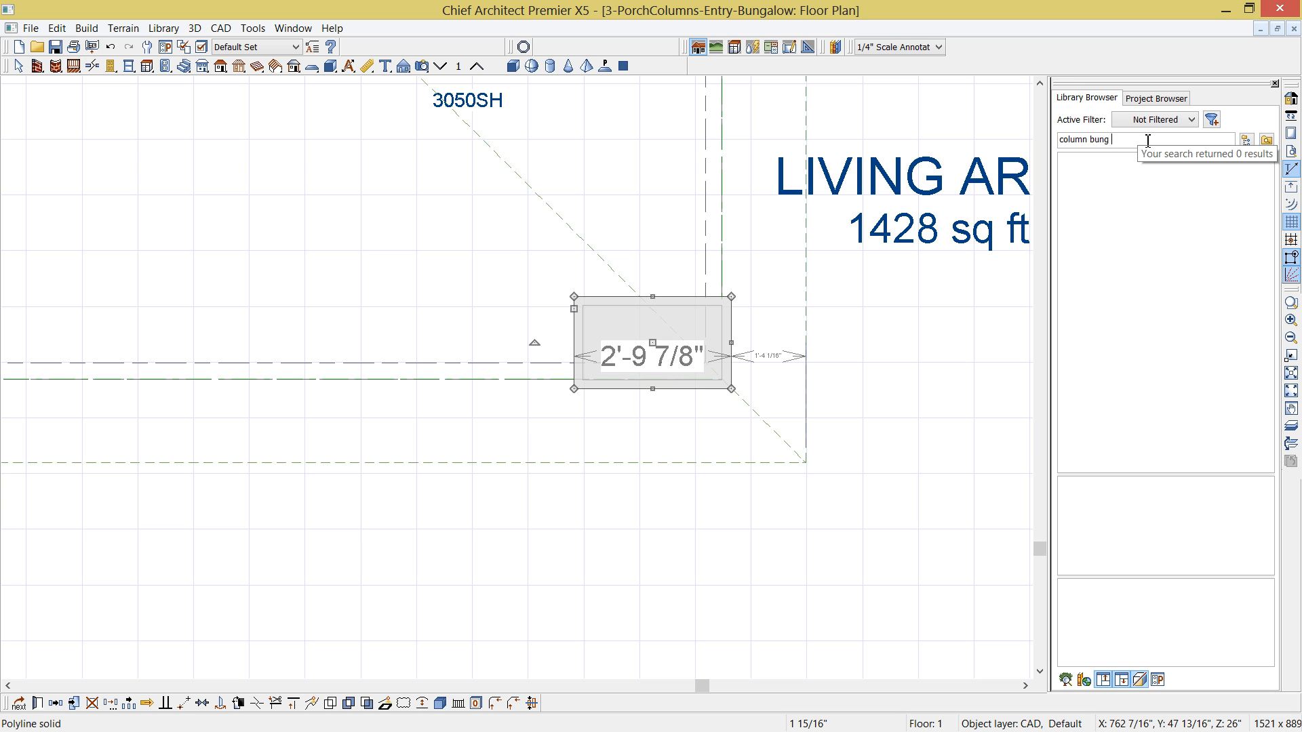
{"action": "key", "text": "BackSpace"}
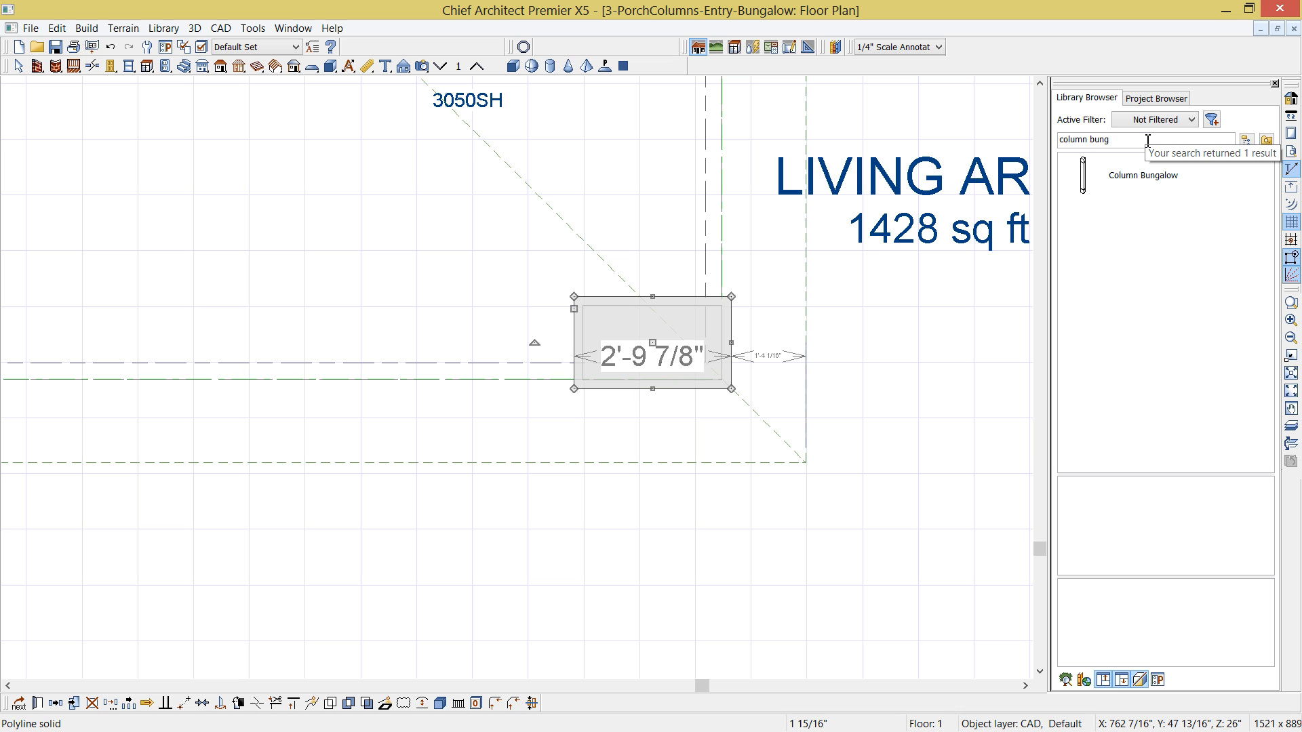
{"action": "left_click", "coordinate": [1141, 177]}
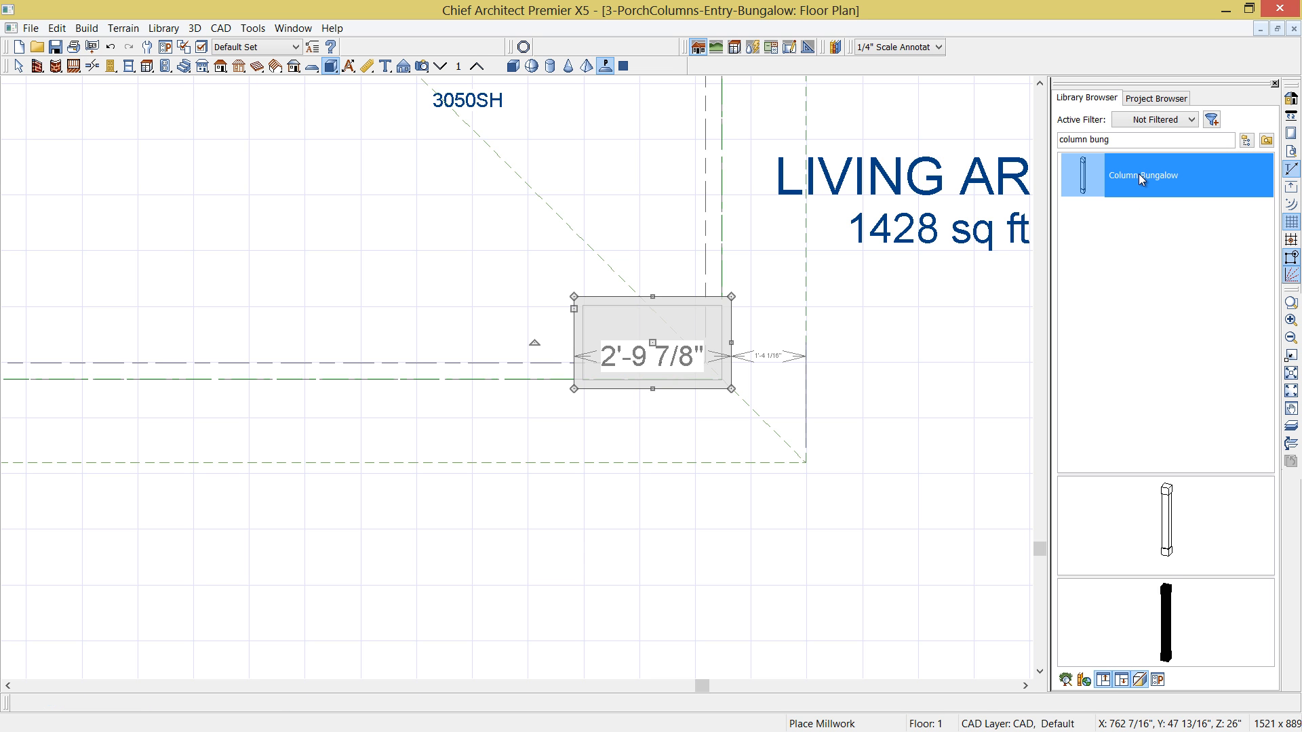
{"action": "left_click", "coordinate": [1169, 524]}
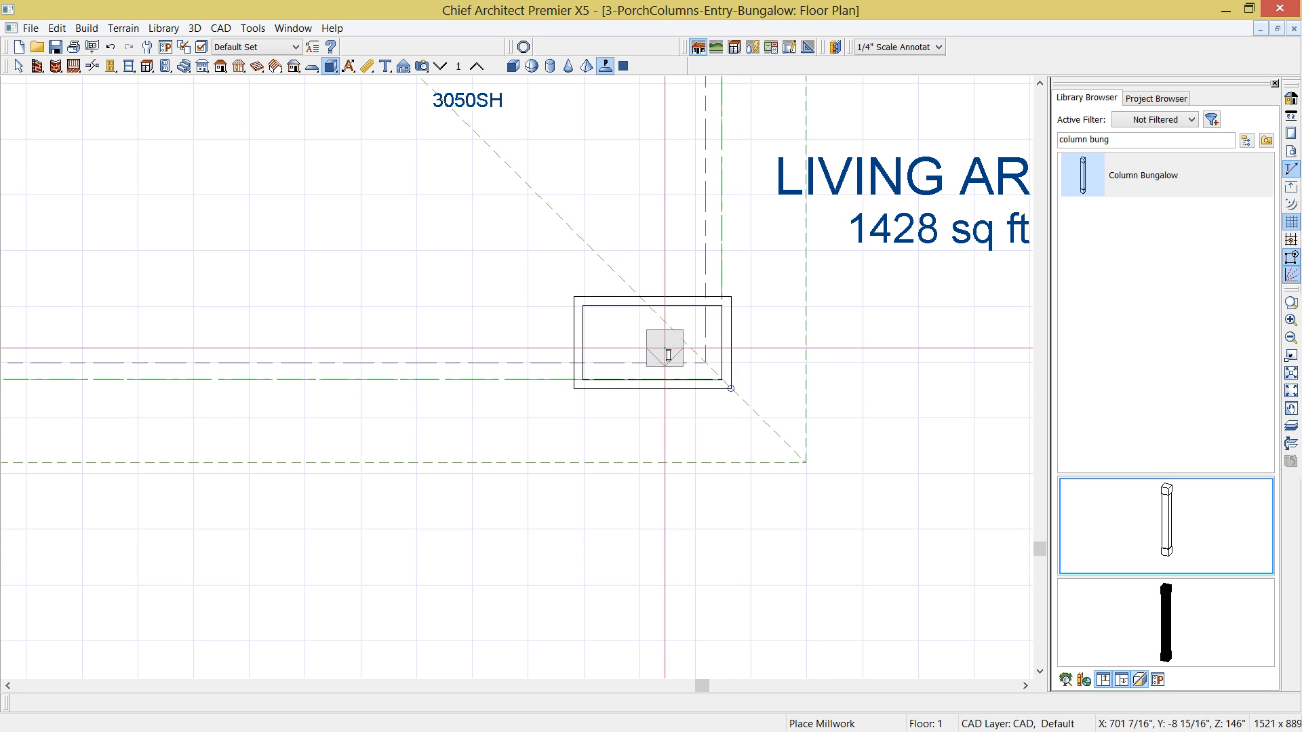
{"action": "left_click", "coordinate": [620, 344]}
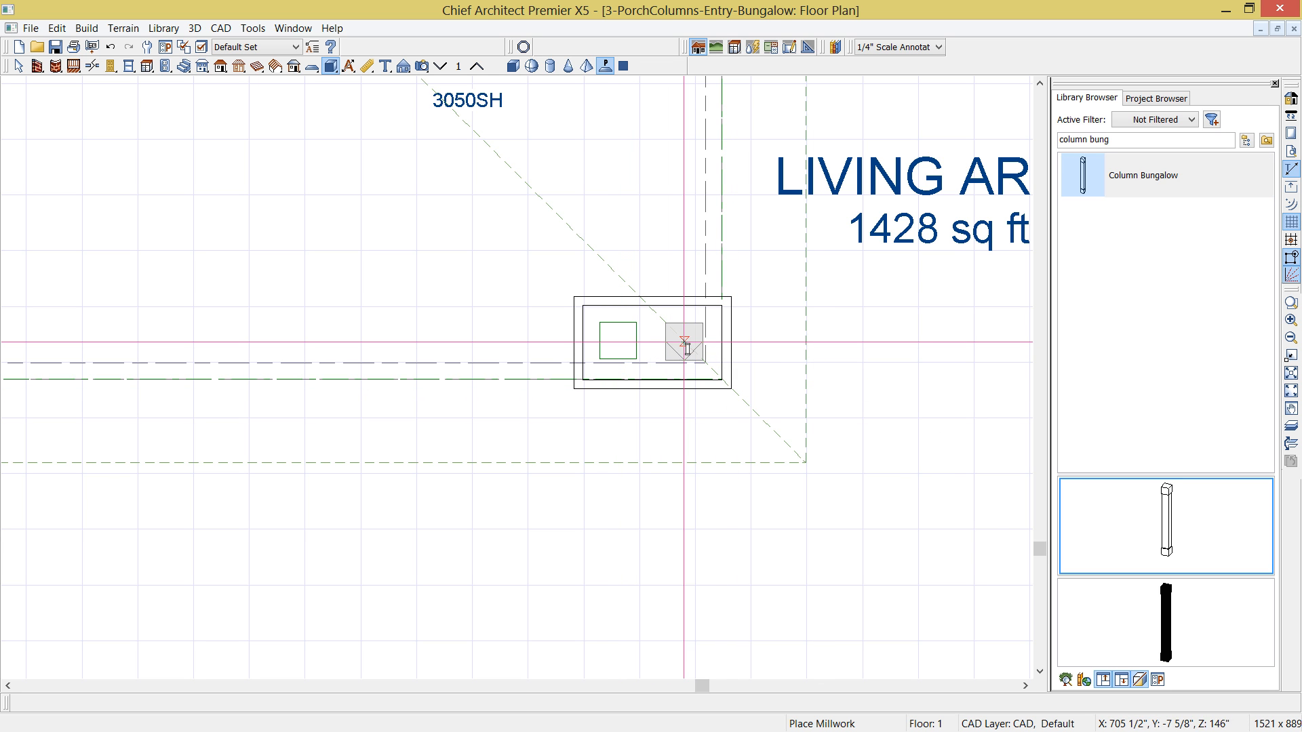
{"action": "left_click", "coordinate": [683, 347]}
- Align the two bungalow columns with each other and center the pair along the pedestal
{"action": "scroll", "coordinate": [682, 347], "scroll_direction": "up", "scroll_amount": 4}
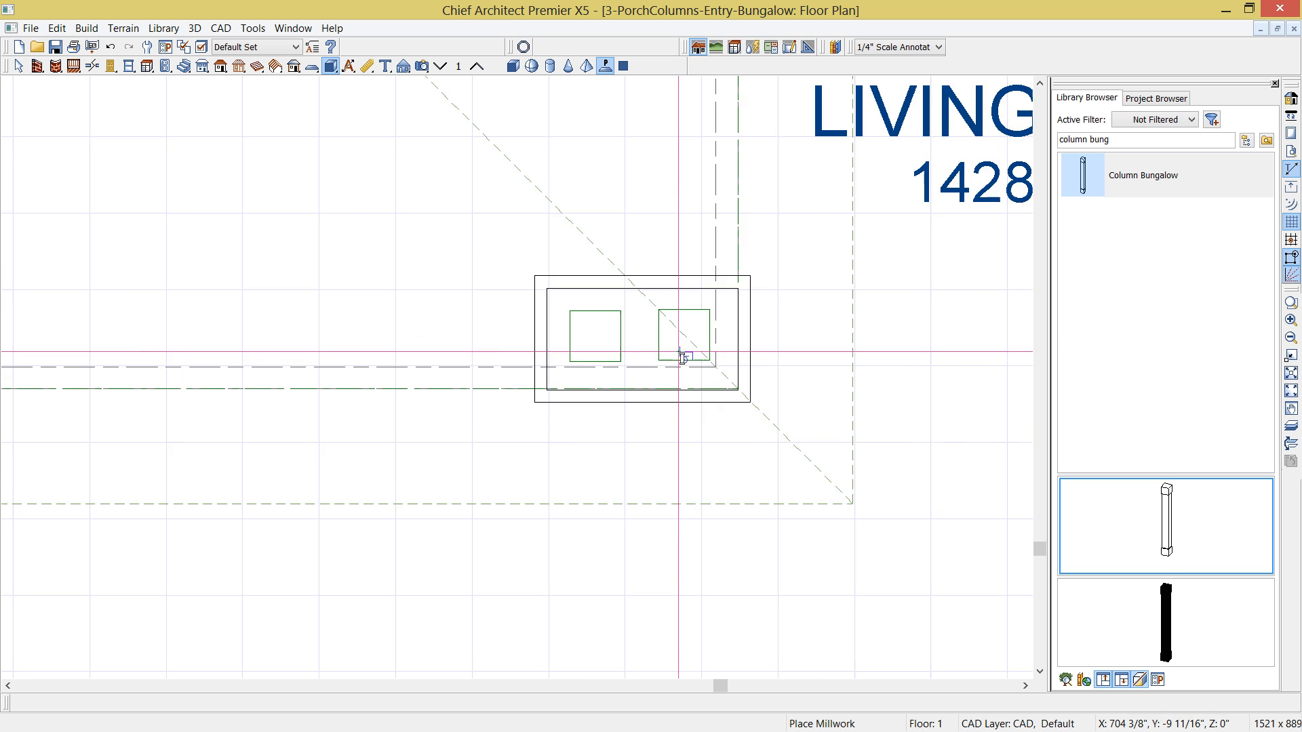
{"action": "left_click", "coordinate": [649, 348]}
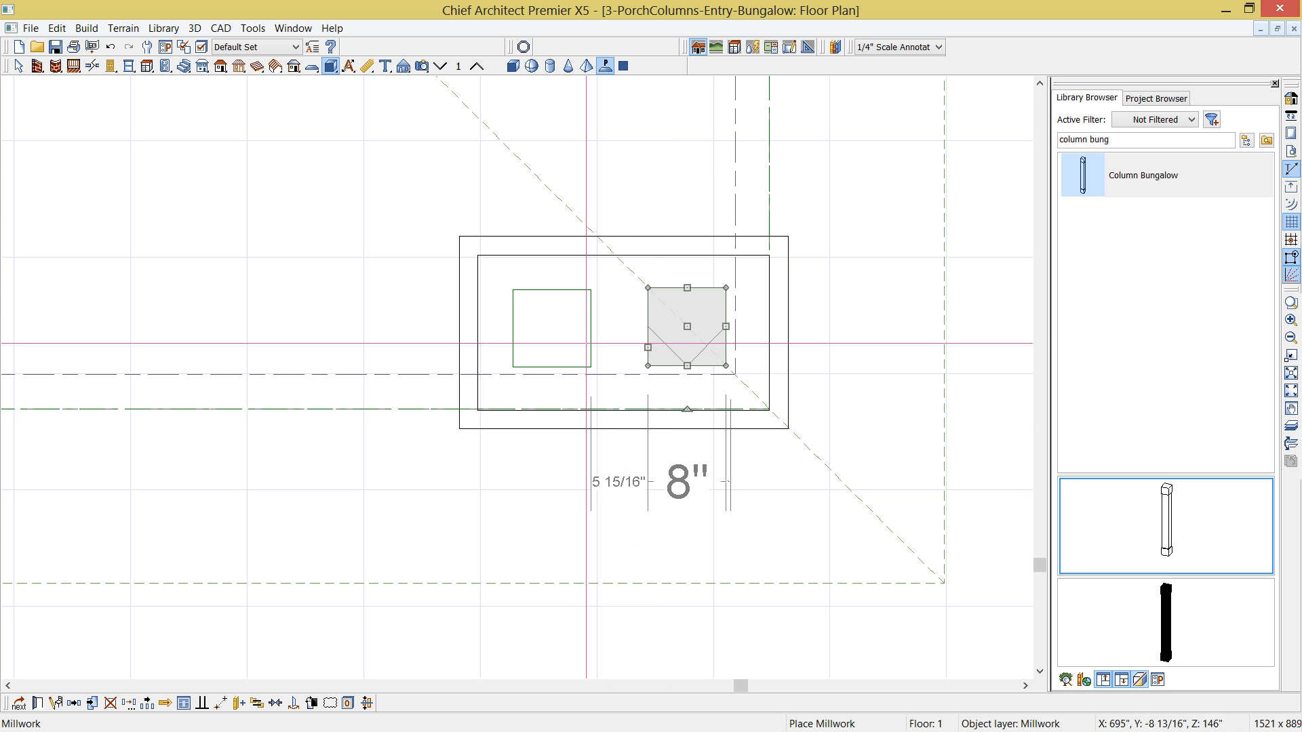
{"action": "left_click", "coordinate": [590, 332], "text": "shift"}
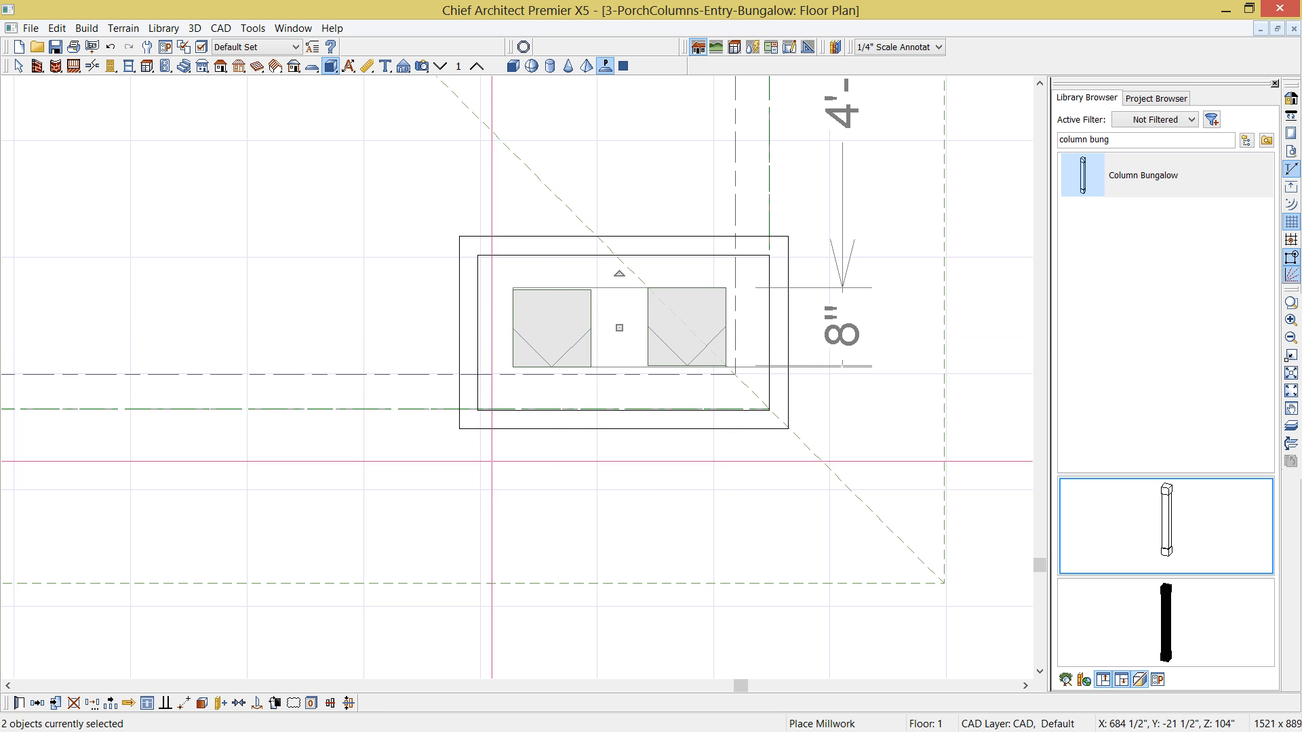
{"action": "key", "text": "Escape"}
{"action": "left_click", "coordinate": [541, 354]}
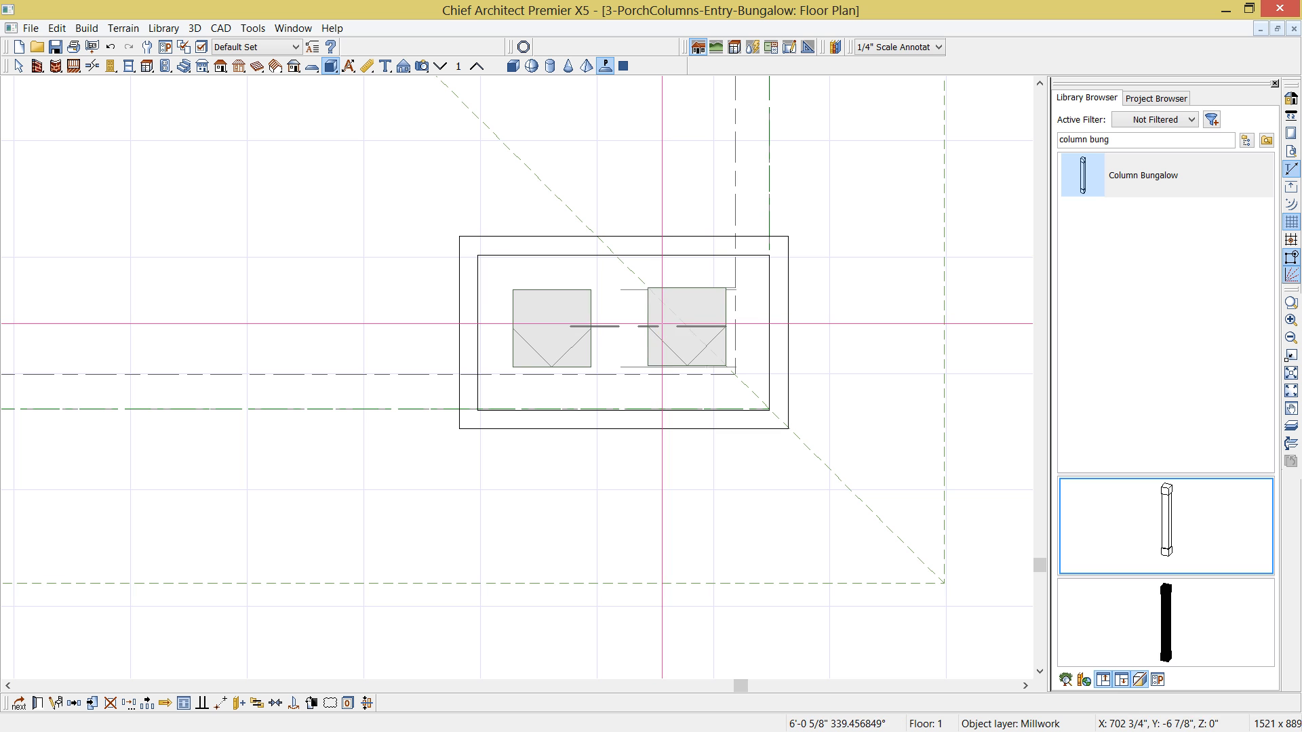
{"action": "left_click", "coordinate": [660, 326]}
{"action": "left_click", "coordinate": [671, 336], "text": "shift"}
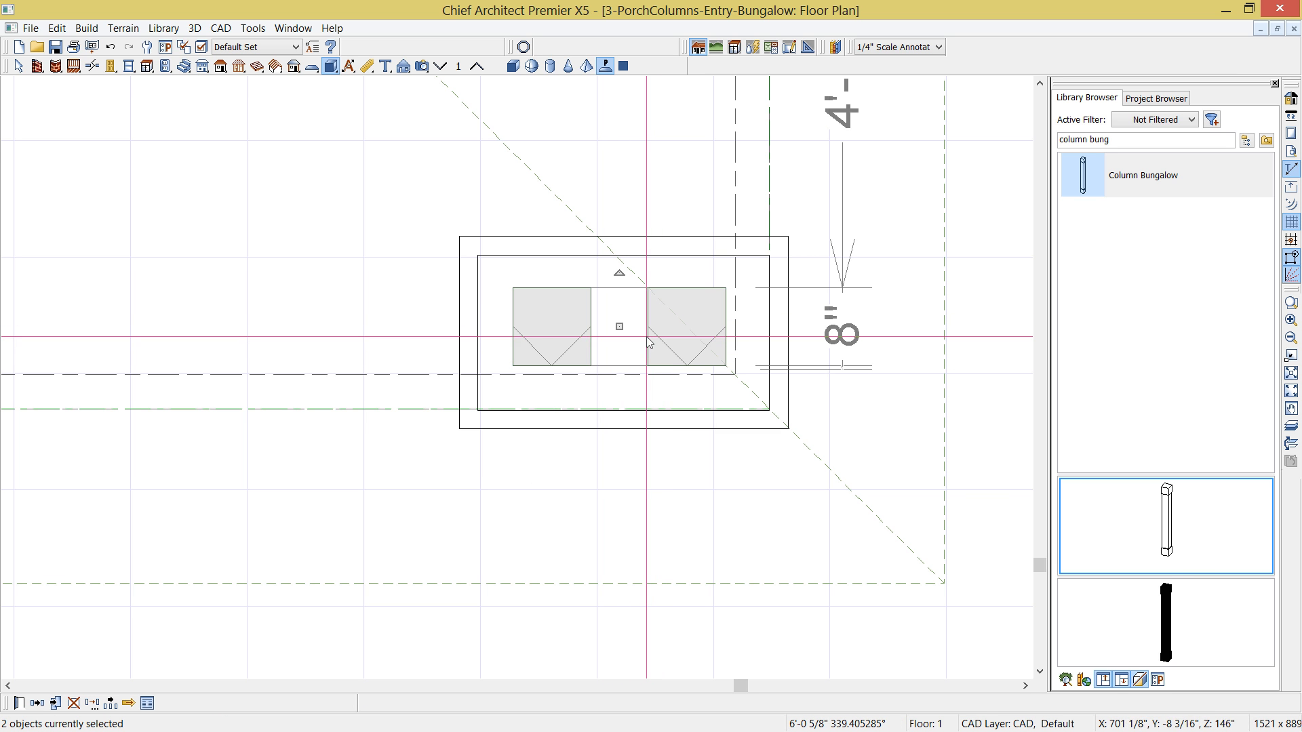
{"action": "left_click", "coordinate": [258, 705]}
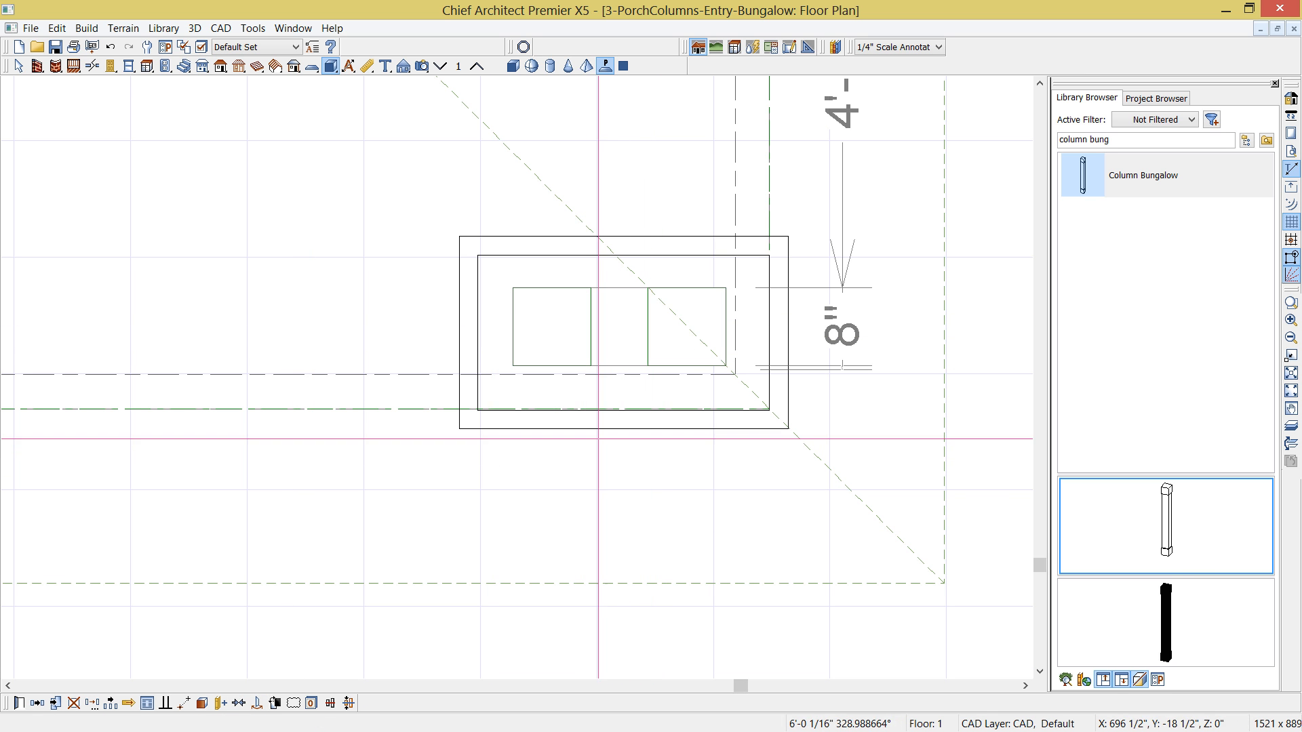
{"action": "left_click", "coordinate": [612, 429]}
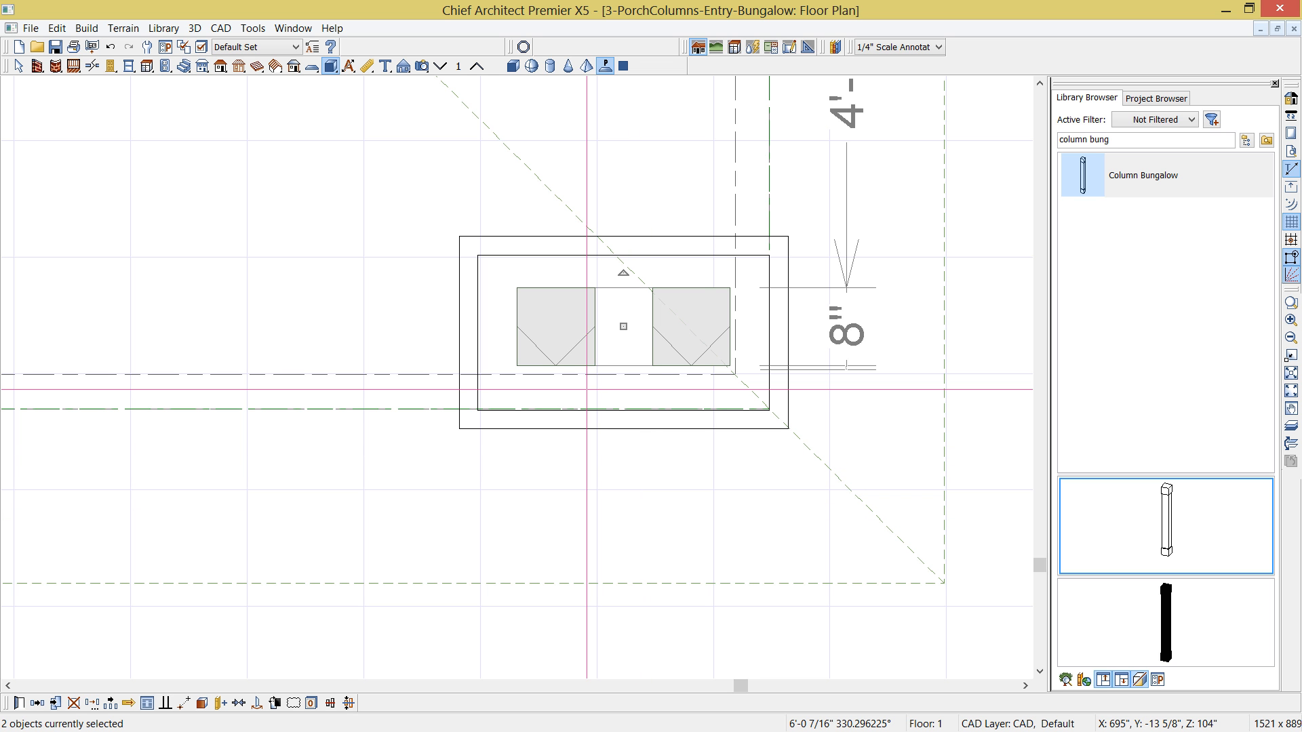
- Set the height of both bungalow columns to 78"
{"action": "double_click", "coordinate": [571, 343]}
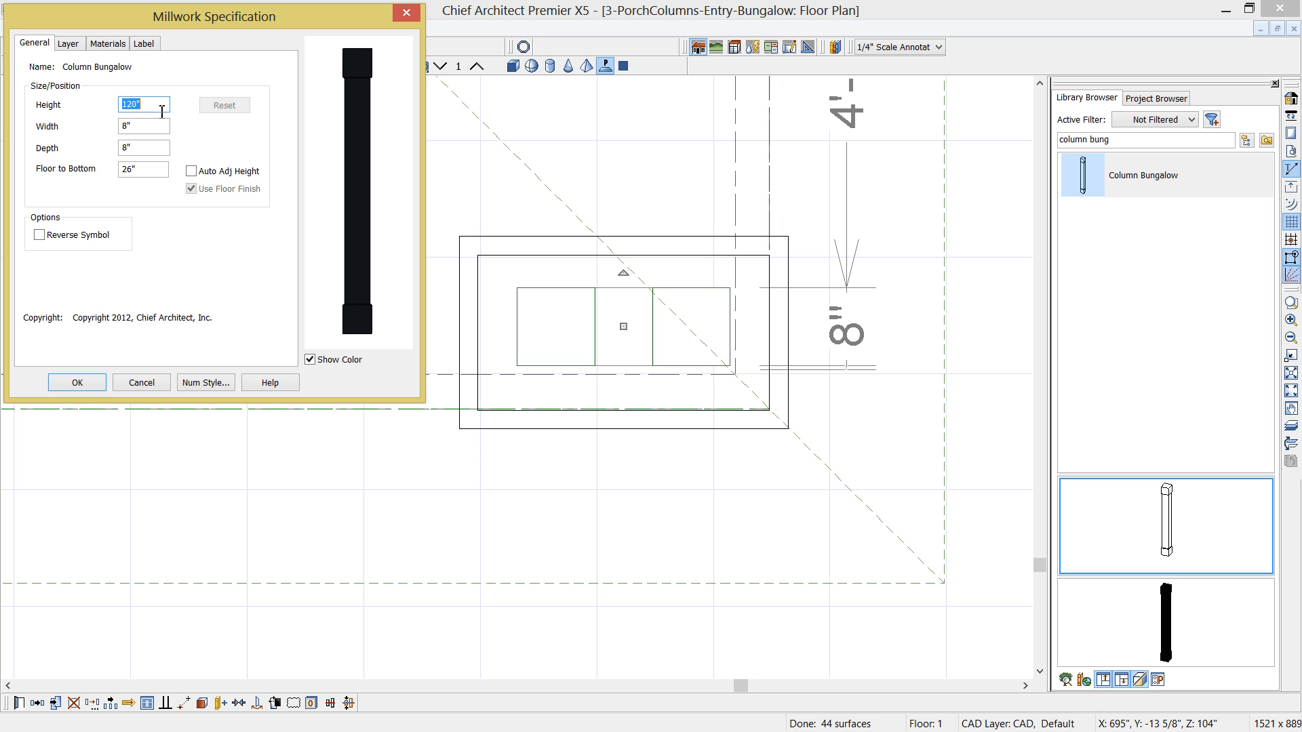
{"action": "type", "text": "78"}
{"action": "left_click", "coordinate": [78, 382]}
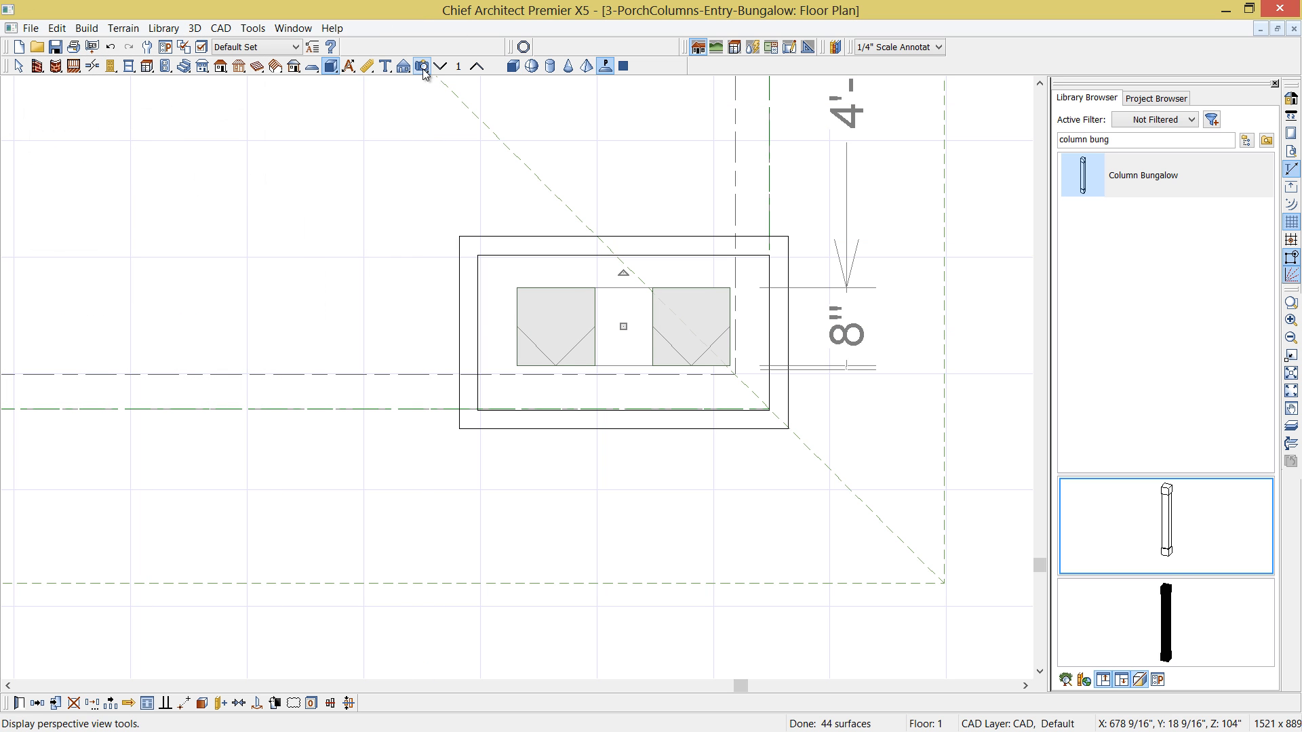
- Create a perspective full overview and examine the paired columns and pedestal under the roof corner
{"action": "left_click", "coordinate": [422, 66]}
{"action": "left_click", "coordinate": [550, 65]}
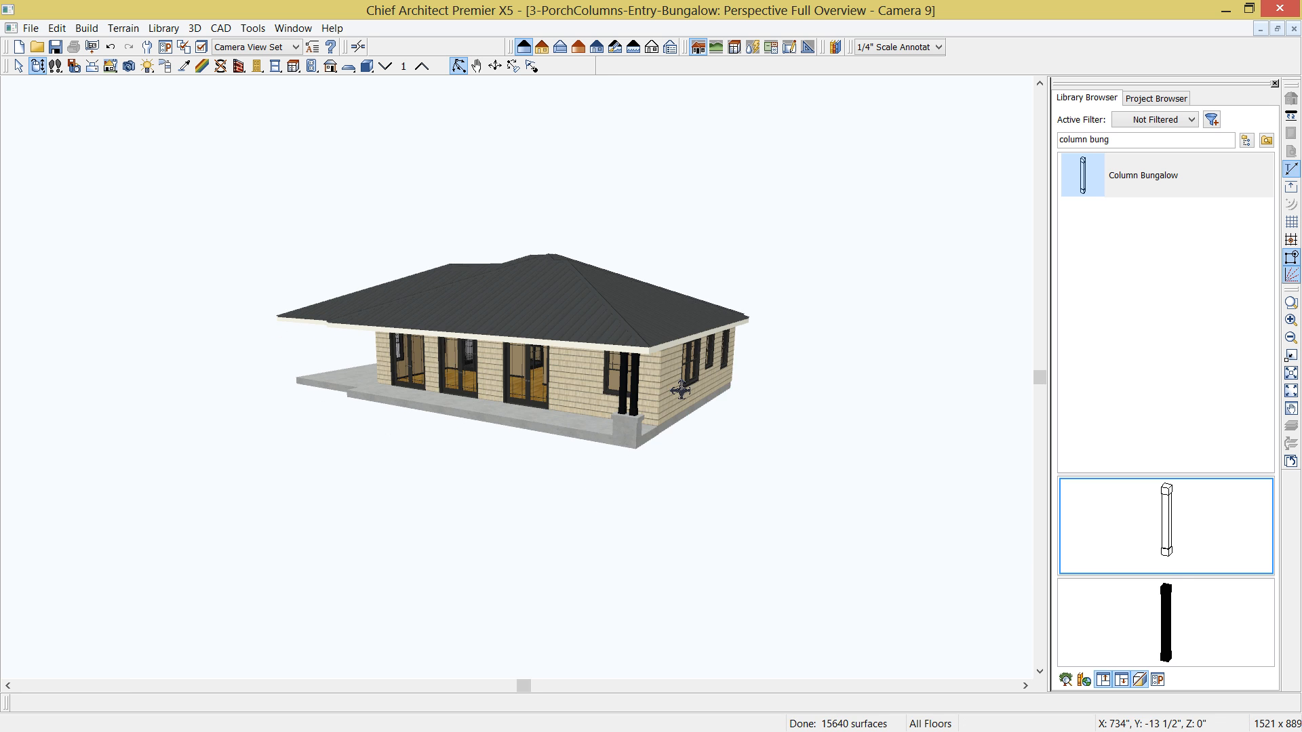
{"action": "scroll", "coordinate": [645, 419], "scroll_direction": "up", "scroll_amount": 8}
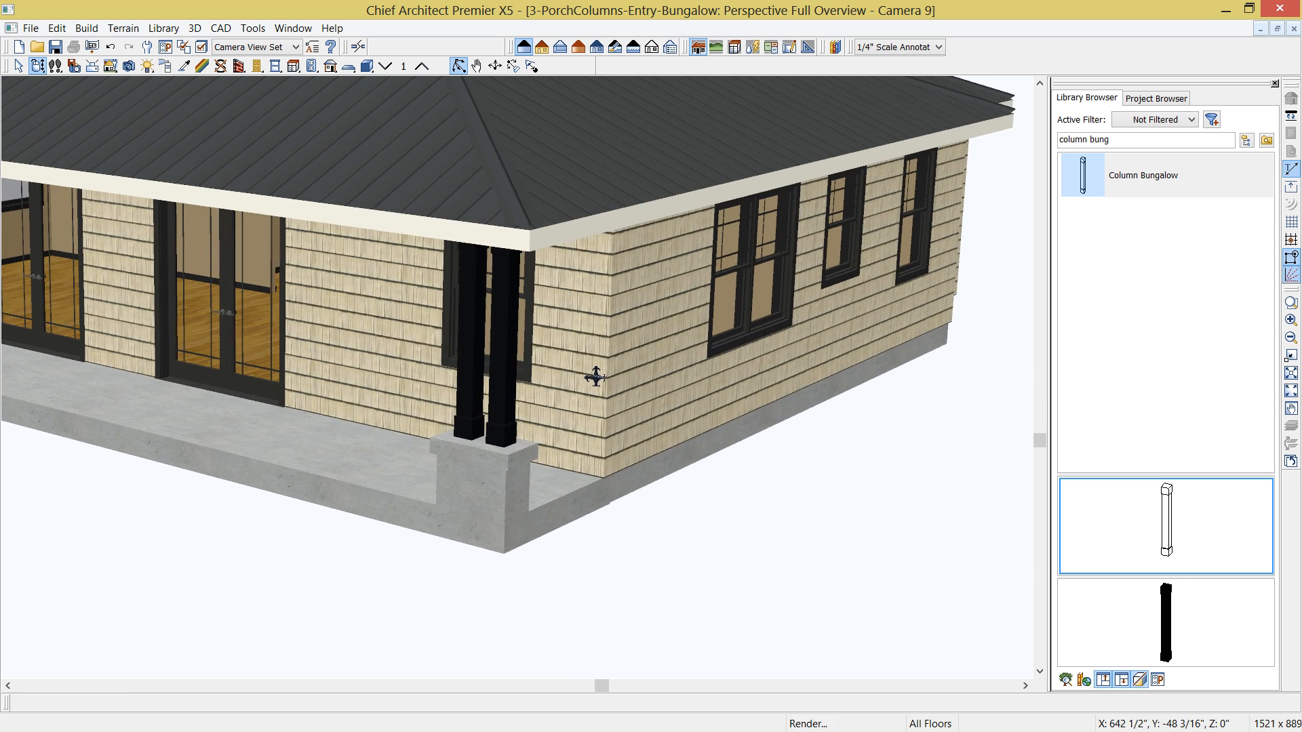
{"action": "left_click_drag", "start_coordinate": [592, 378], "coordinate": [628, 381]}
- Apply the Brick, Browned material from the Modern-Bungalow user catalog's Materials, Colors, Paints folder to the corner pedestal base
{"action": "left_click_drag", "start_coordinate": [1159, 140], "coordinate": [1022, 148]}
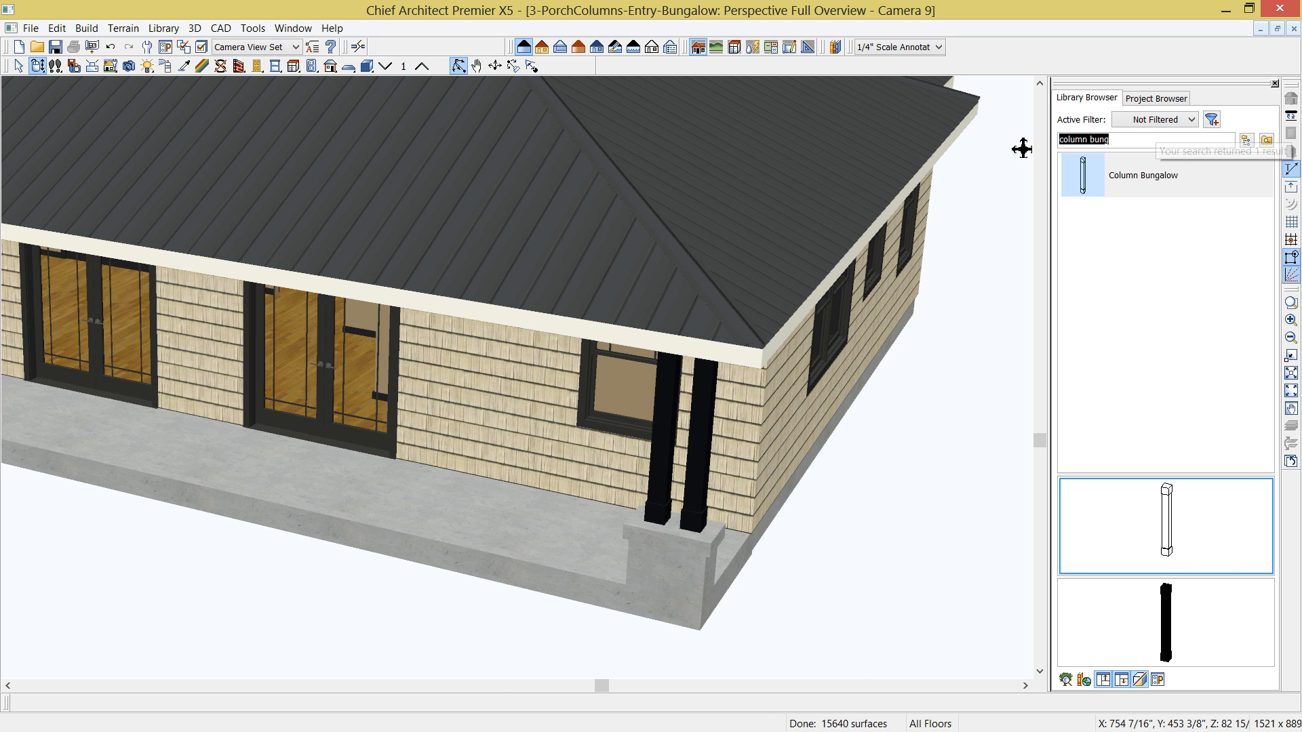
{"action": "key", "text": "Delete"}
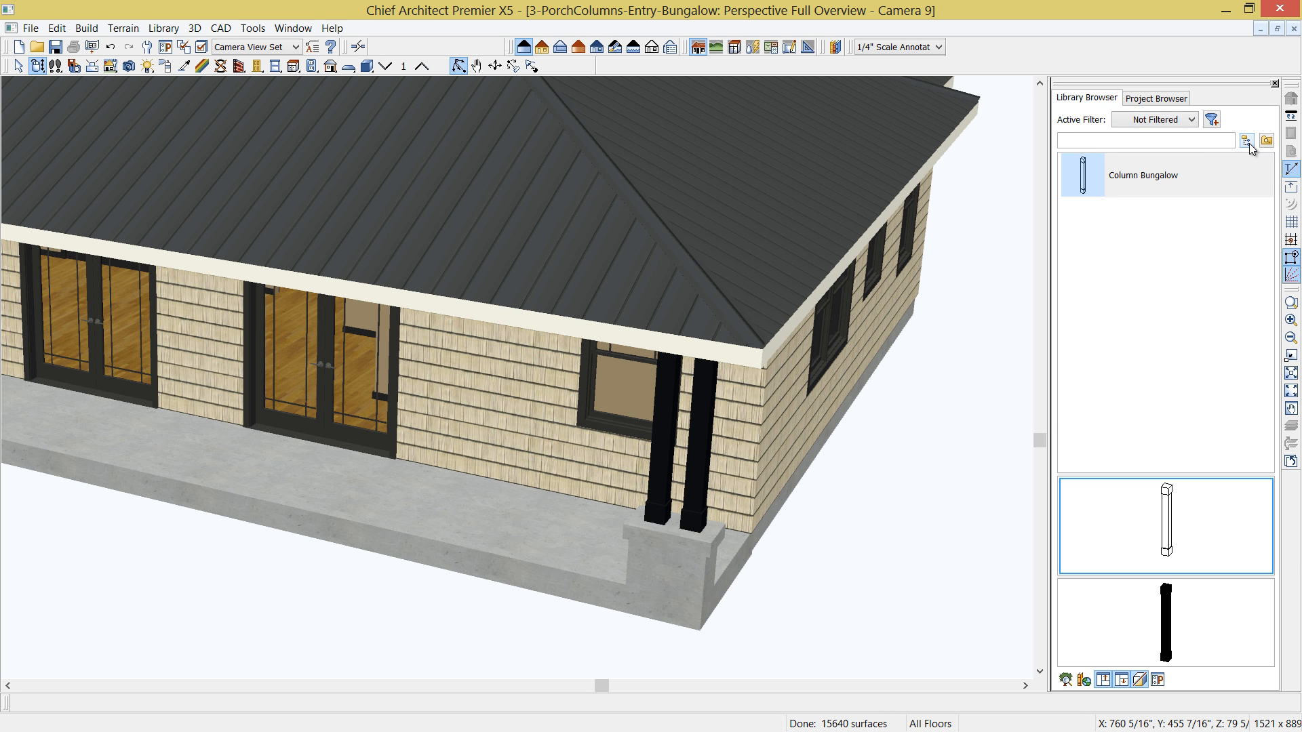
{"action": "left_click", "coordinate": [1262, 142]}
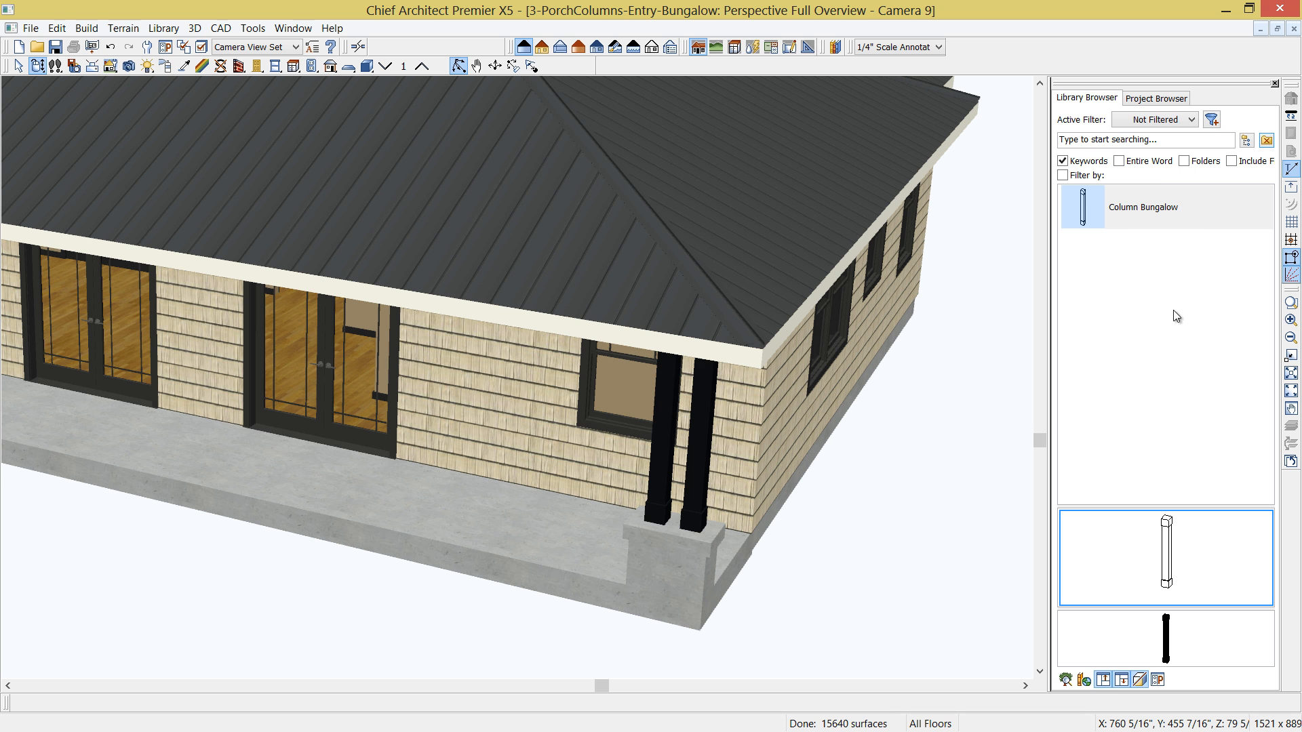
{"action": "left_click", "coordinate": [1246, 140]}
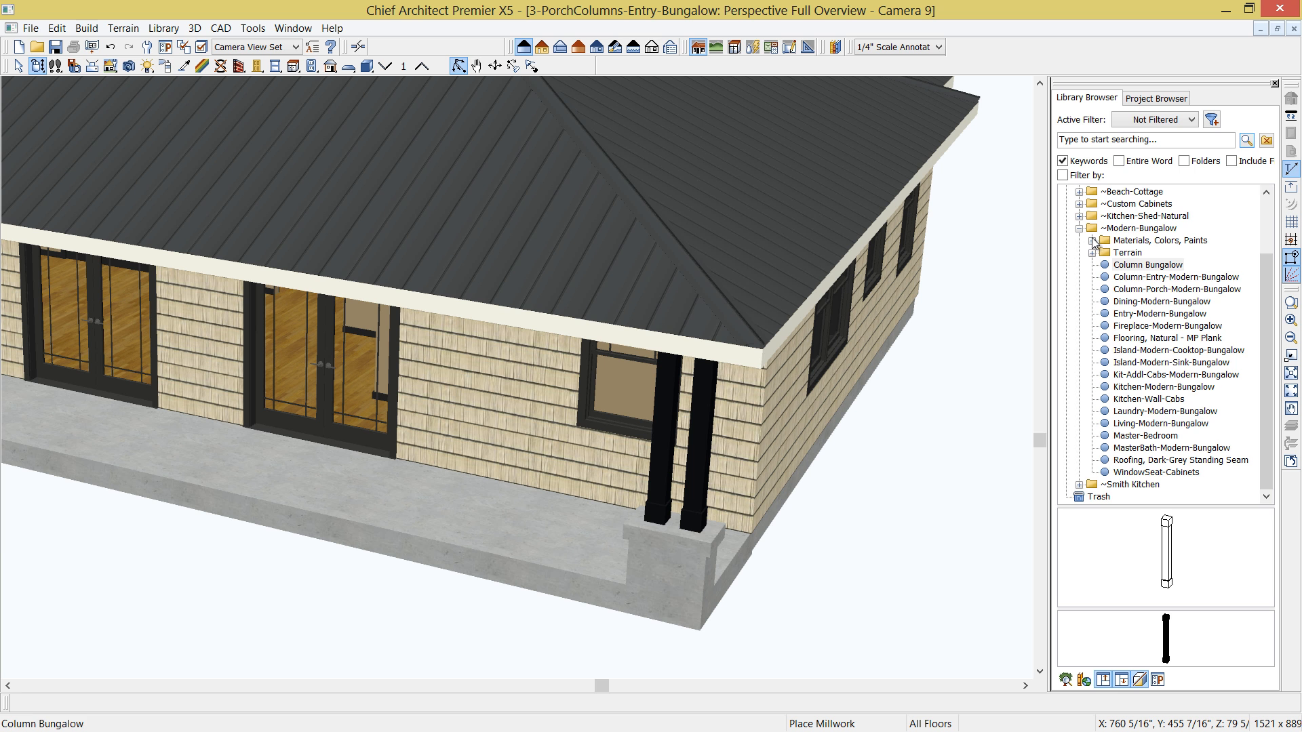
{"action": "left_click", "coordinate": [1266, 193]}
{"action": "left_click", "coordinate": [1266, 193]}
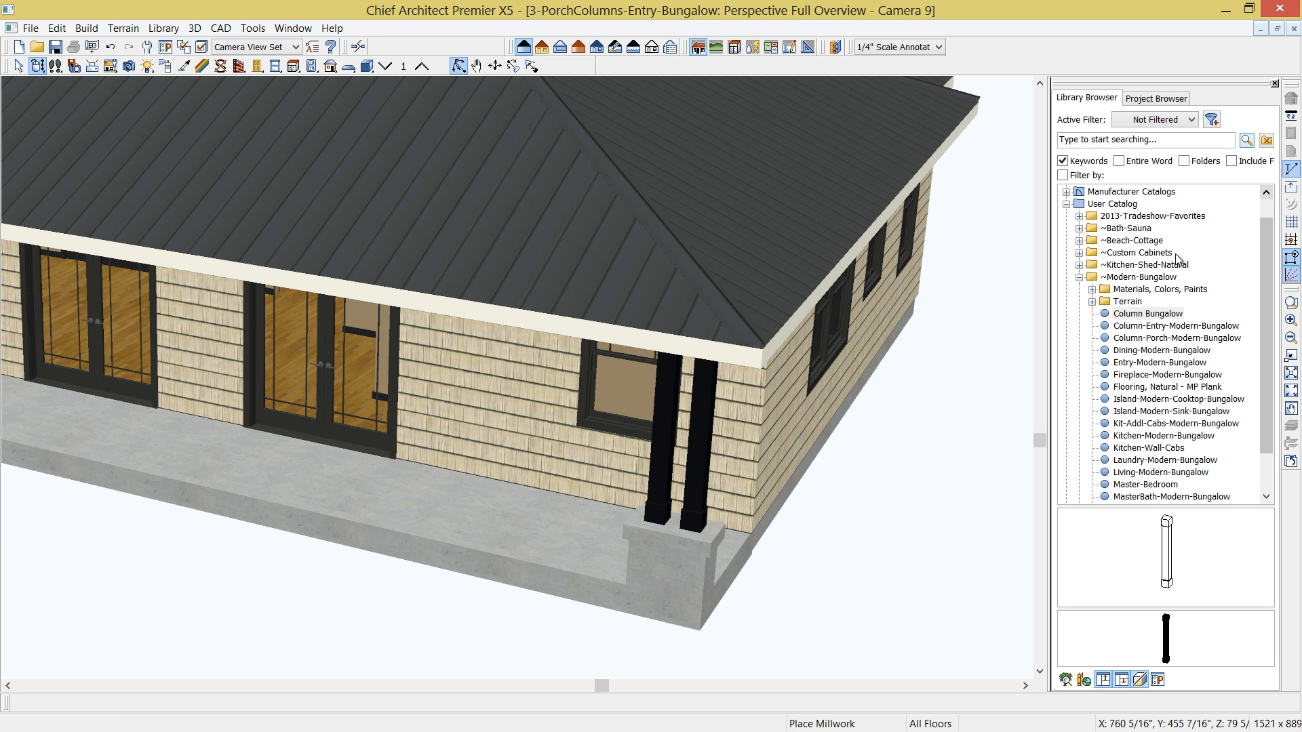
{"action": "left_click", "coordinate": [1092, 290]}
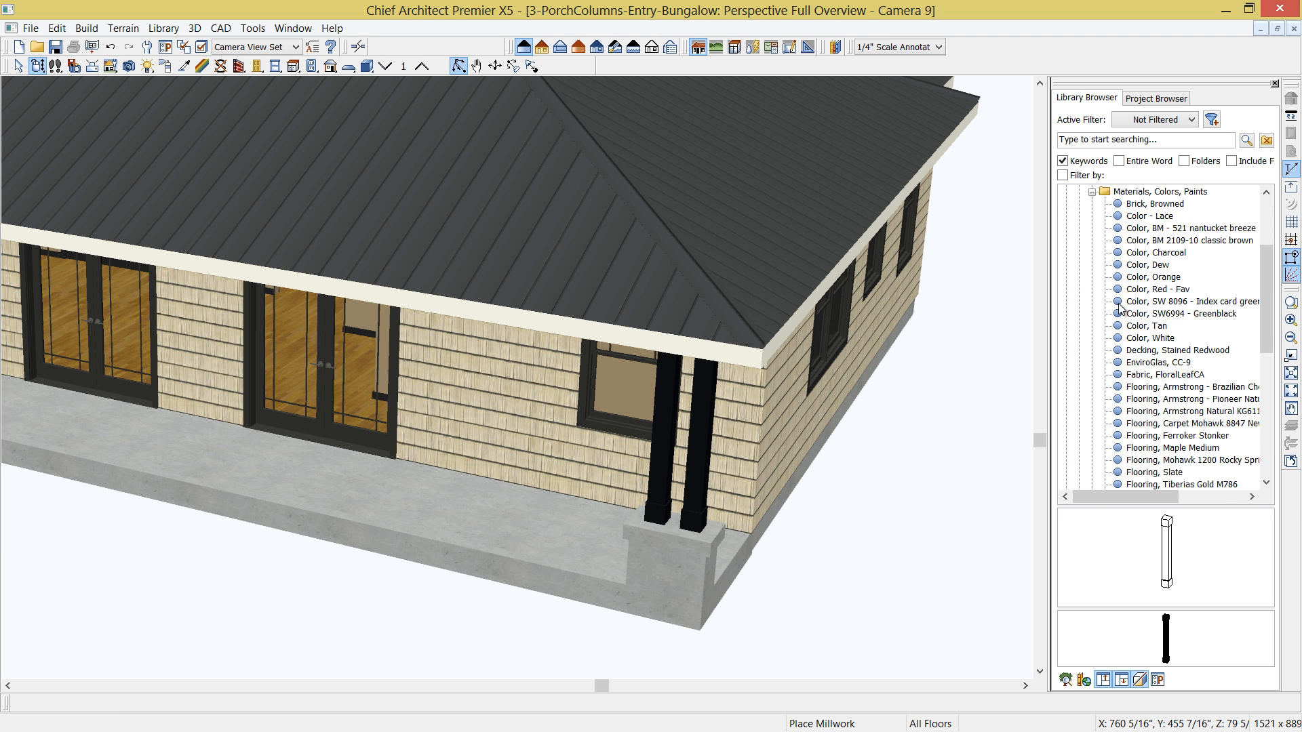
{"action": "left_click", "coordinate": [1157, 205]}
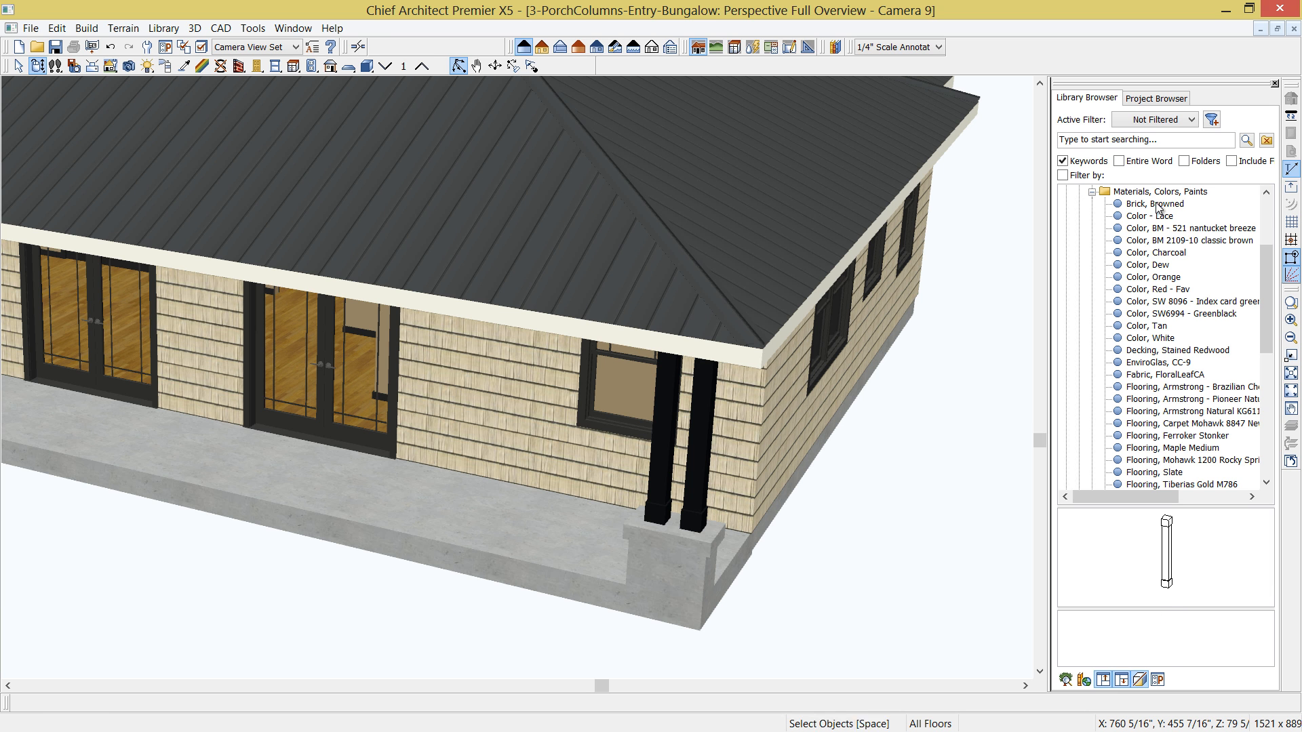
{"action": "left_click", "coordinate": [1165, 530]}
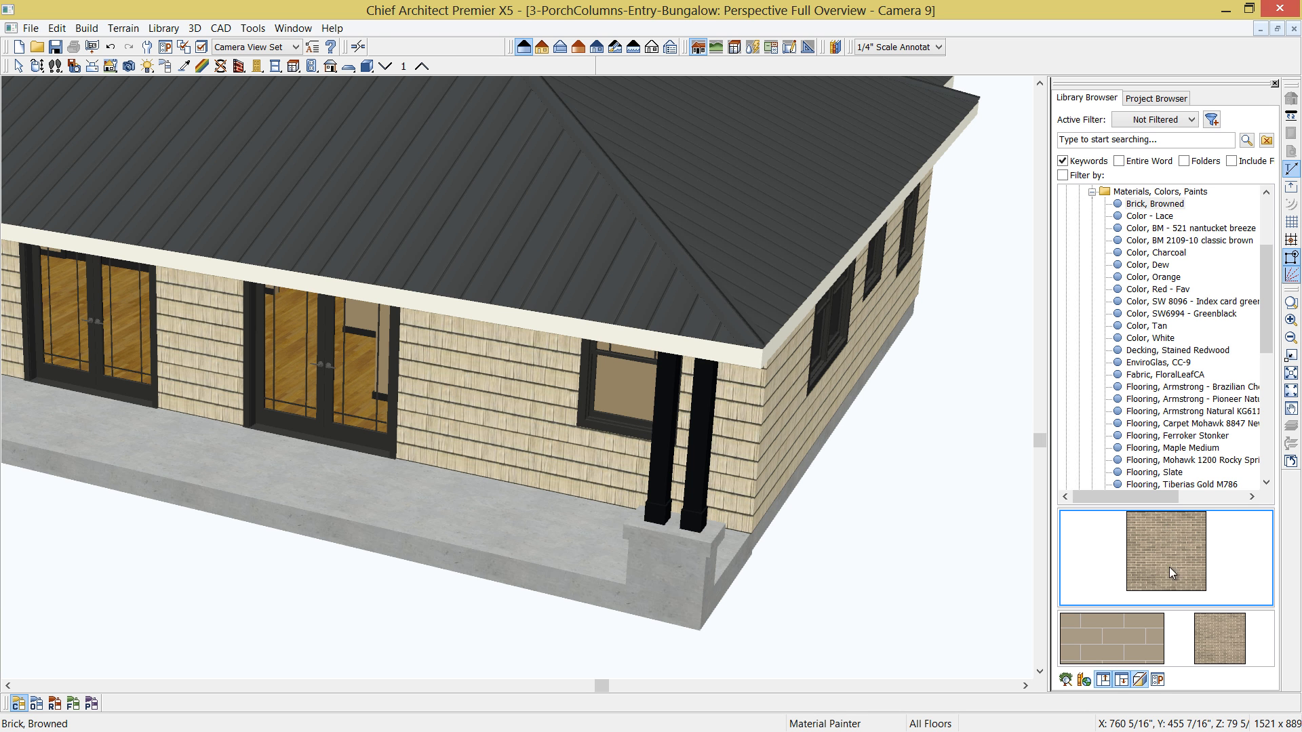
{"action": "left_click", "coordinate": [682, 580]}
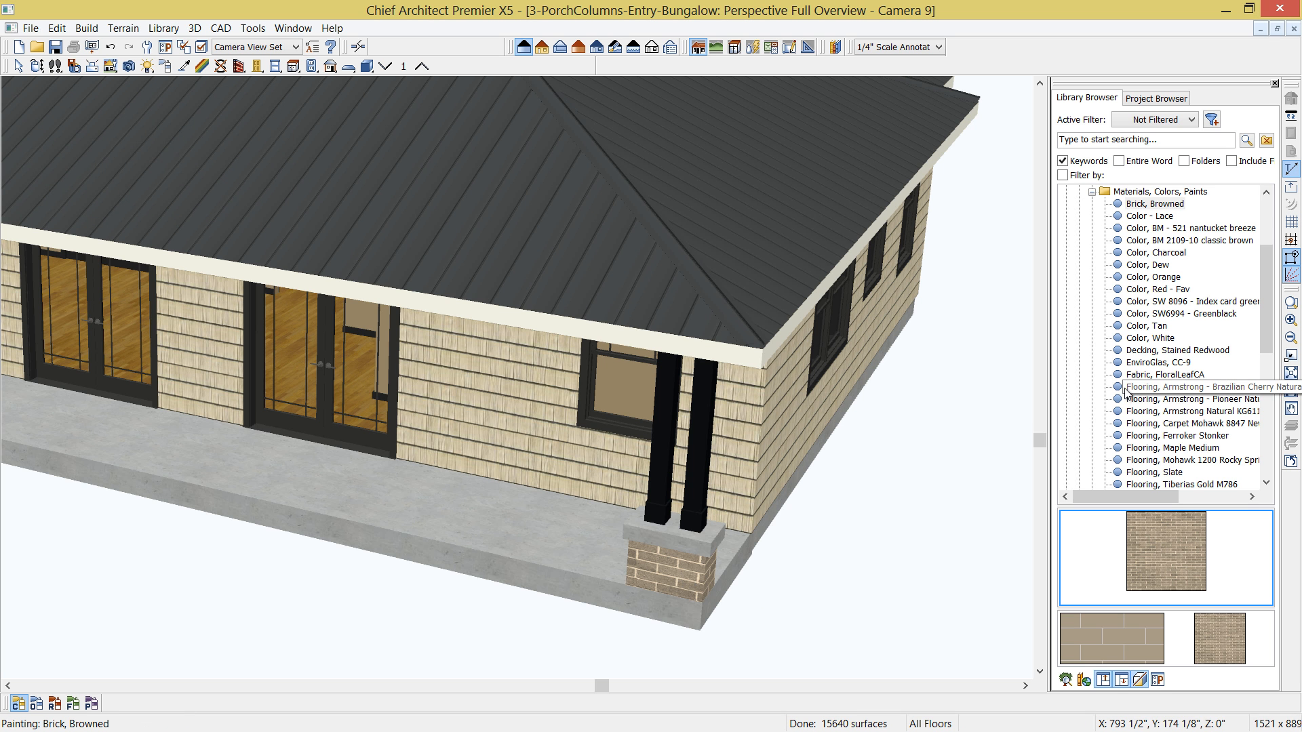
- Paint the corner pedestal's cap with the Color - Lace material from the same library folder
{"action": "left_click", "coordinate": [1153, 216]}
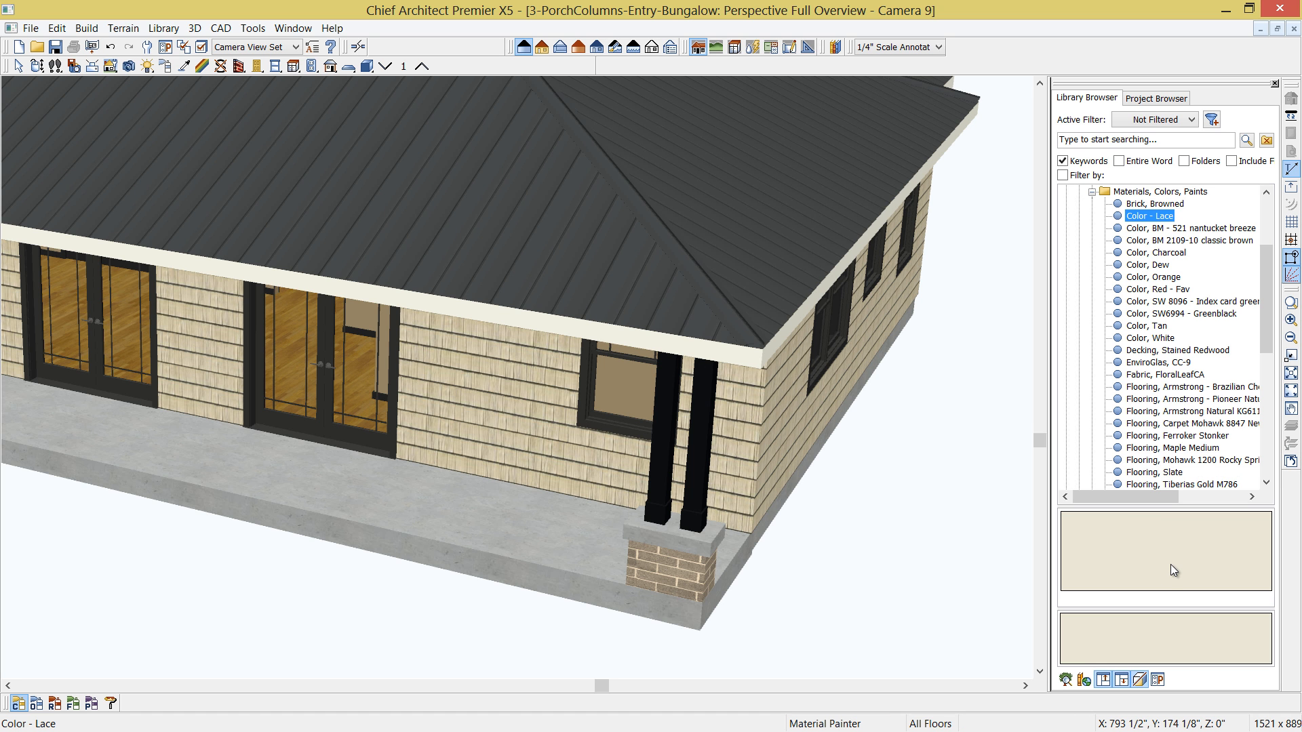
{"action": "left_click", "coordinate": [1192, 568]}
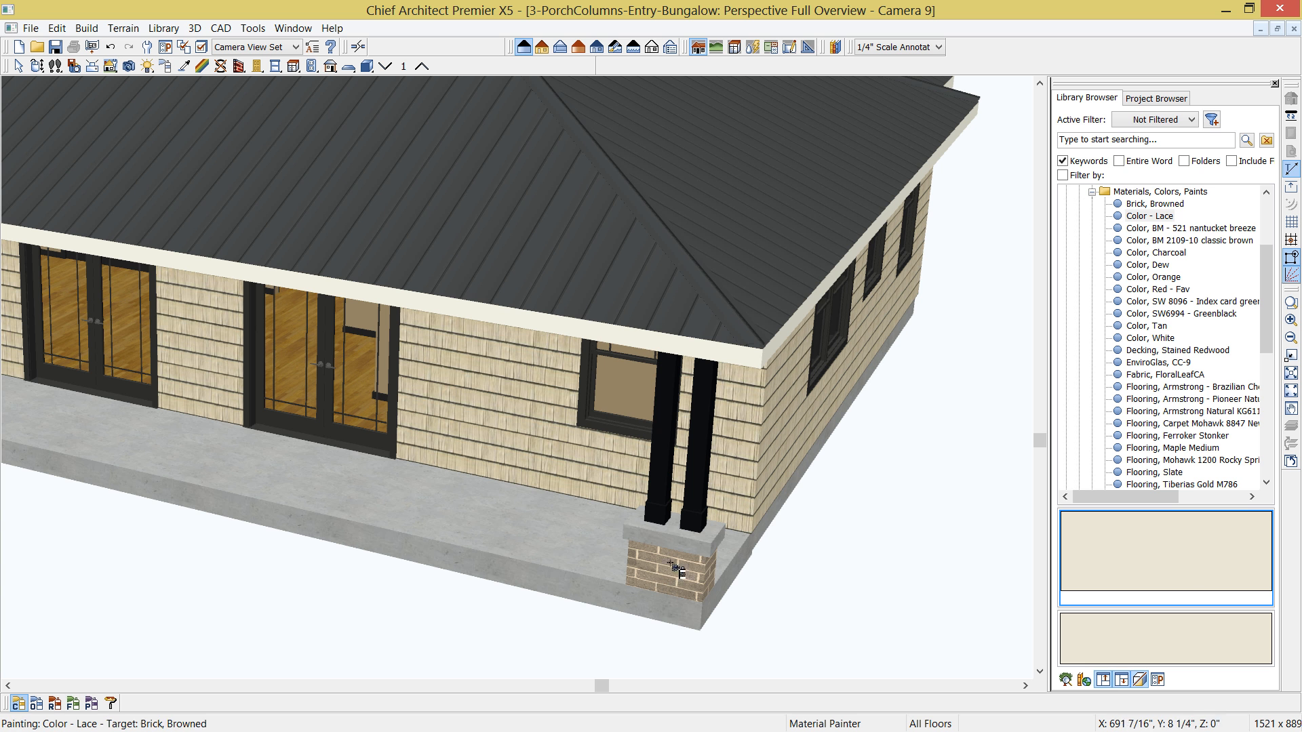
{"action": "left_click", "coordinate": [689, 546]}
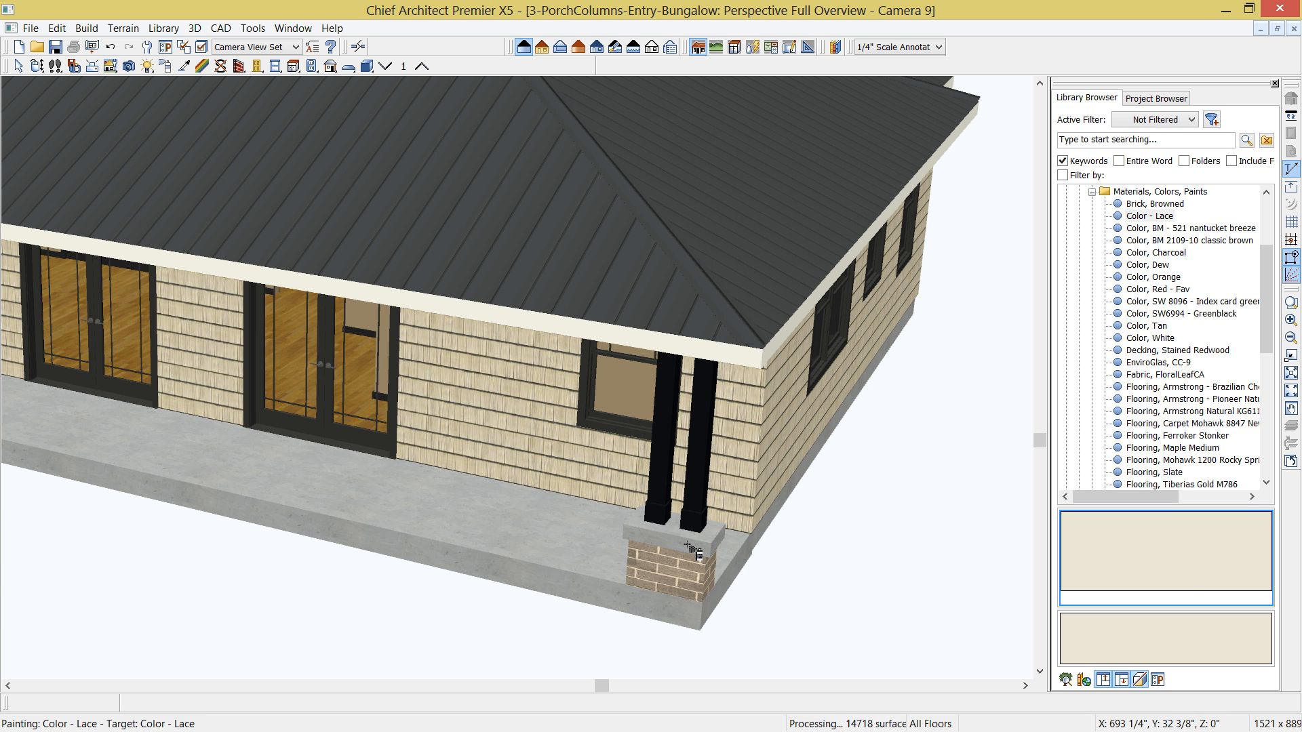
{"action": "scroll", "coordinate": [674, 563], "scroll_direction": "up", "scroll_amount": 2}
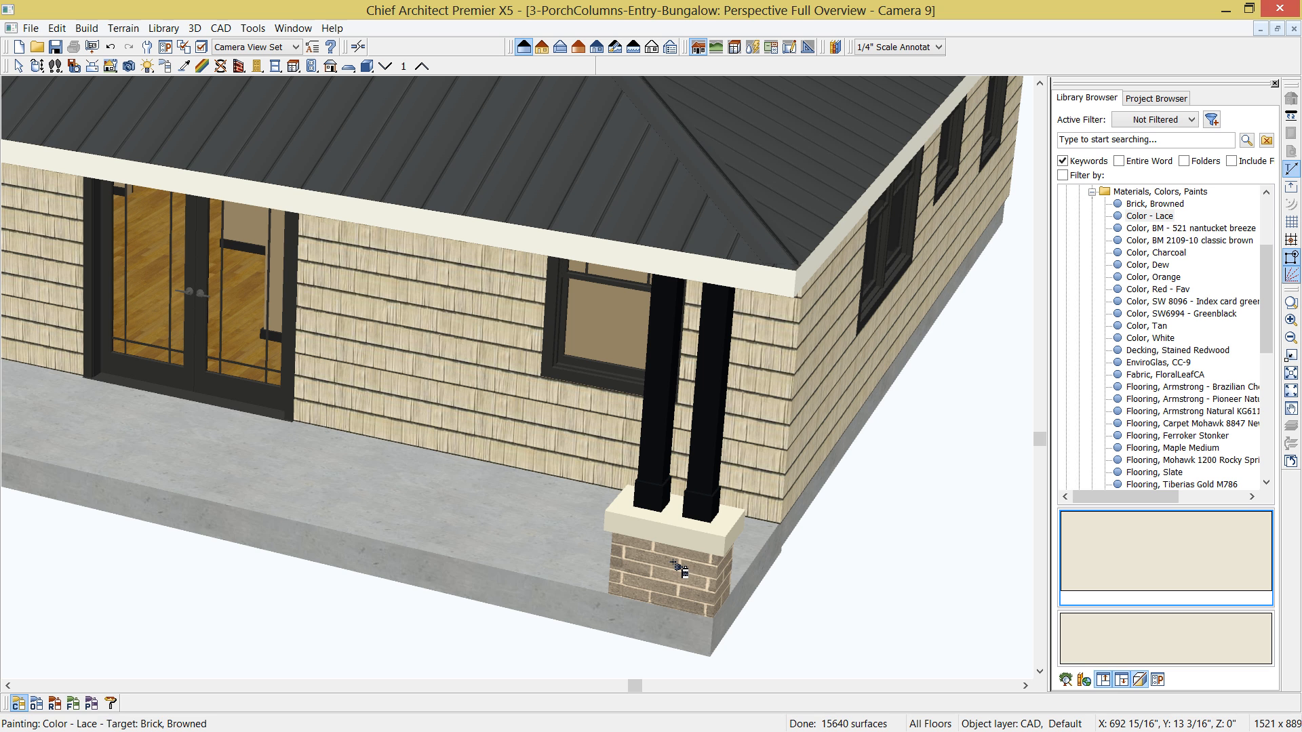
- Combine the corner pedestal base, its cap and the two bungalow columns into one architectural block
{"action": "key", "text": "space"}
{"action": "left_click", "coordinate": [673, 563]}
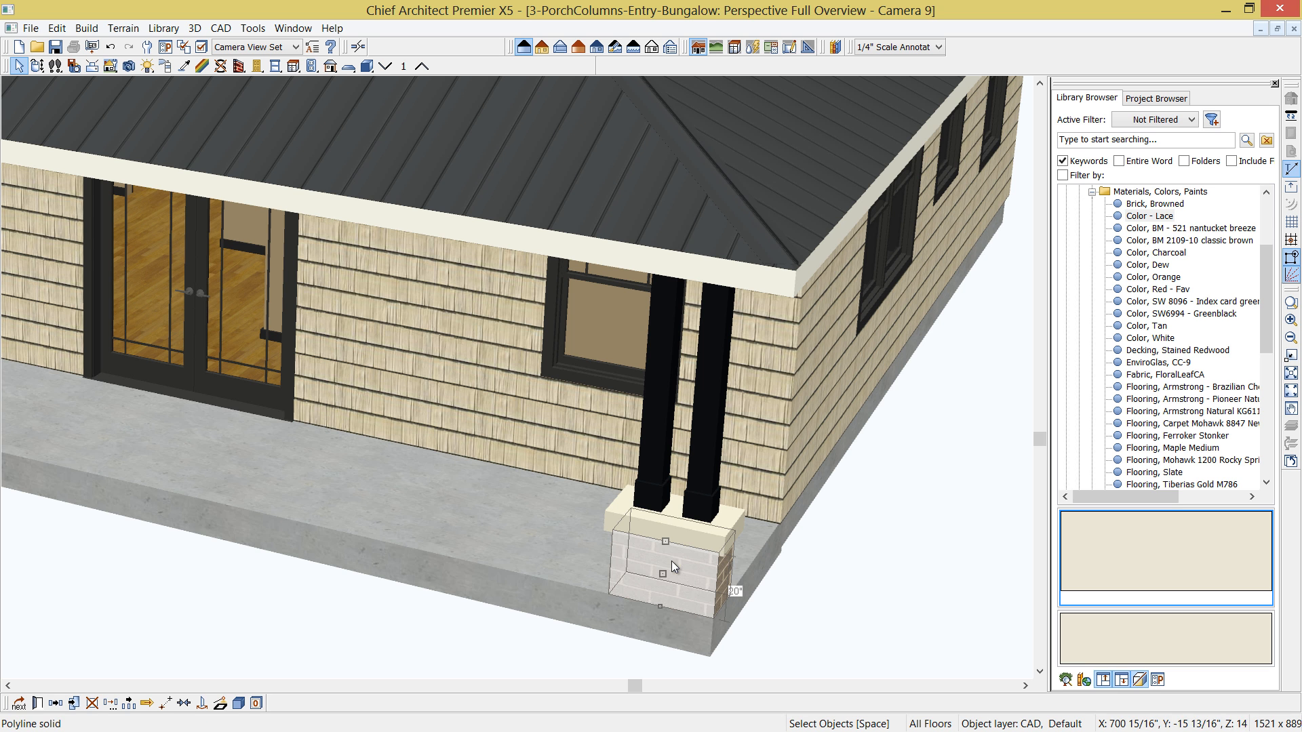
{"action": "left_click", "coordinate": [675, 516], "text": "shift"}
{"action": "left_click", "coordinate": [699, 483], "text": "shift"}
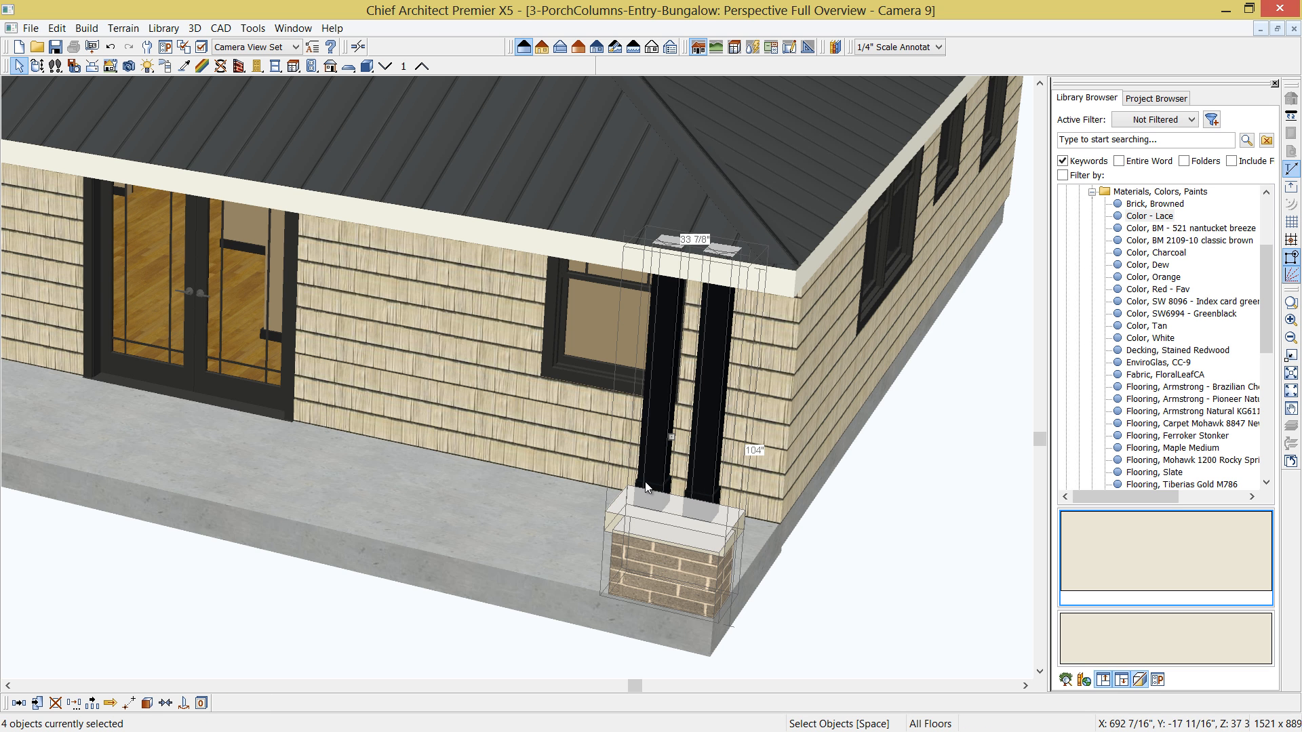
{"action": "left_click", "coordinate": [147, 704]}
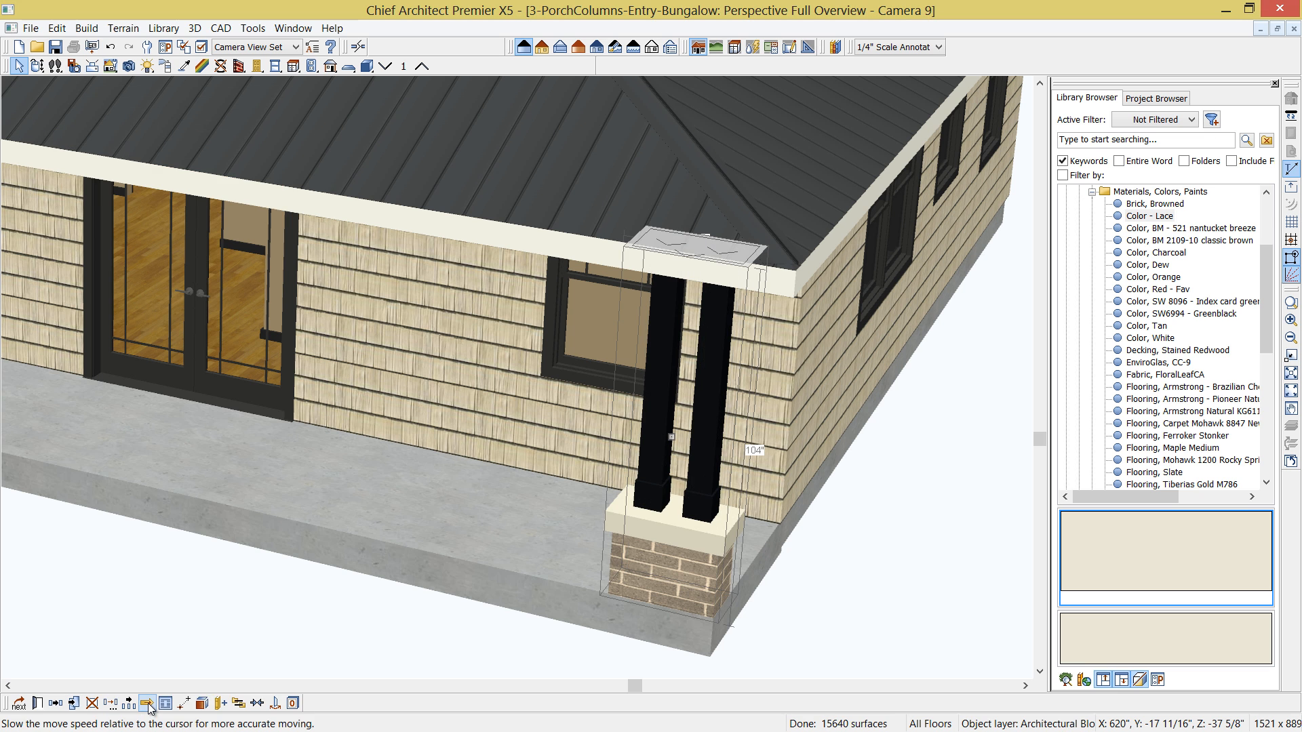
{"action": "left_click", "coordinate": [224, 705]}
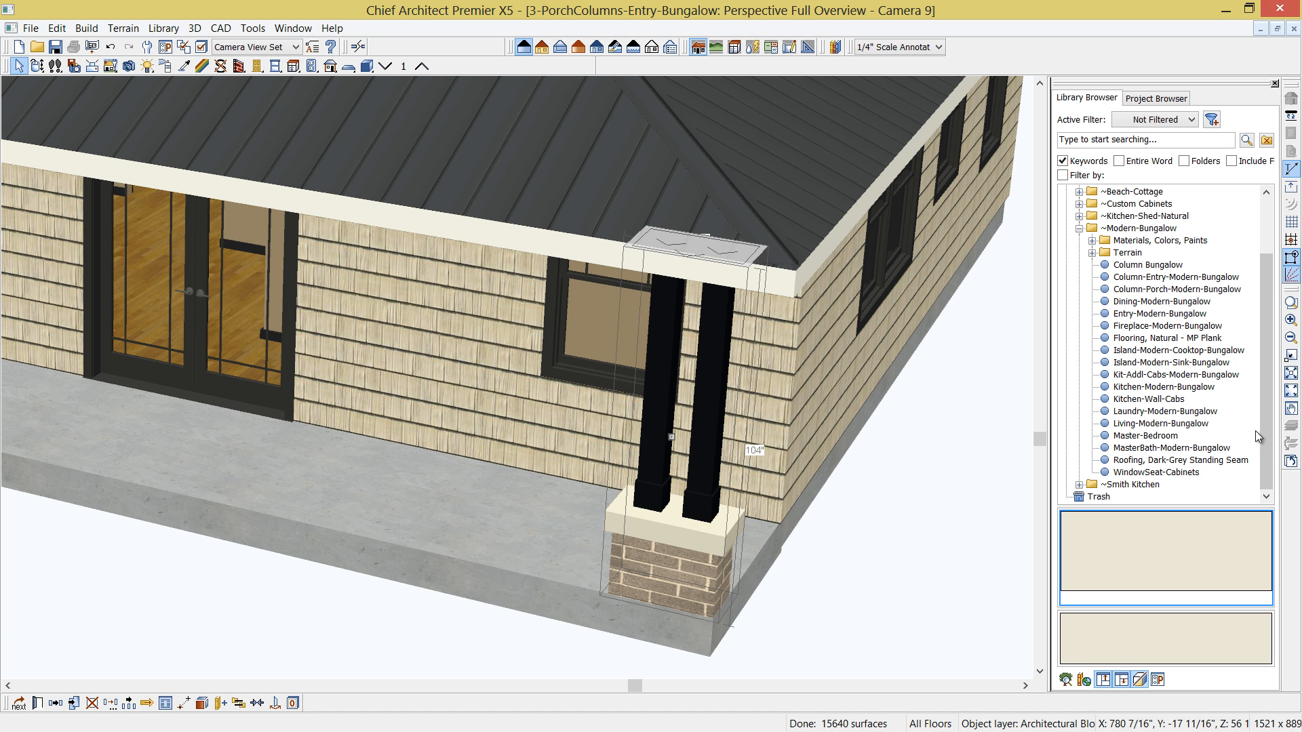
- Place the Column-Porch-Modern-Bungalow block from the library on the porch slab, between the corner pedestal and the French doors
{"action": "left_click", "coordinate": [1182, 277]}
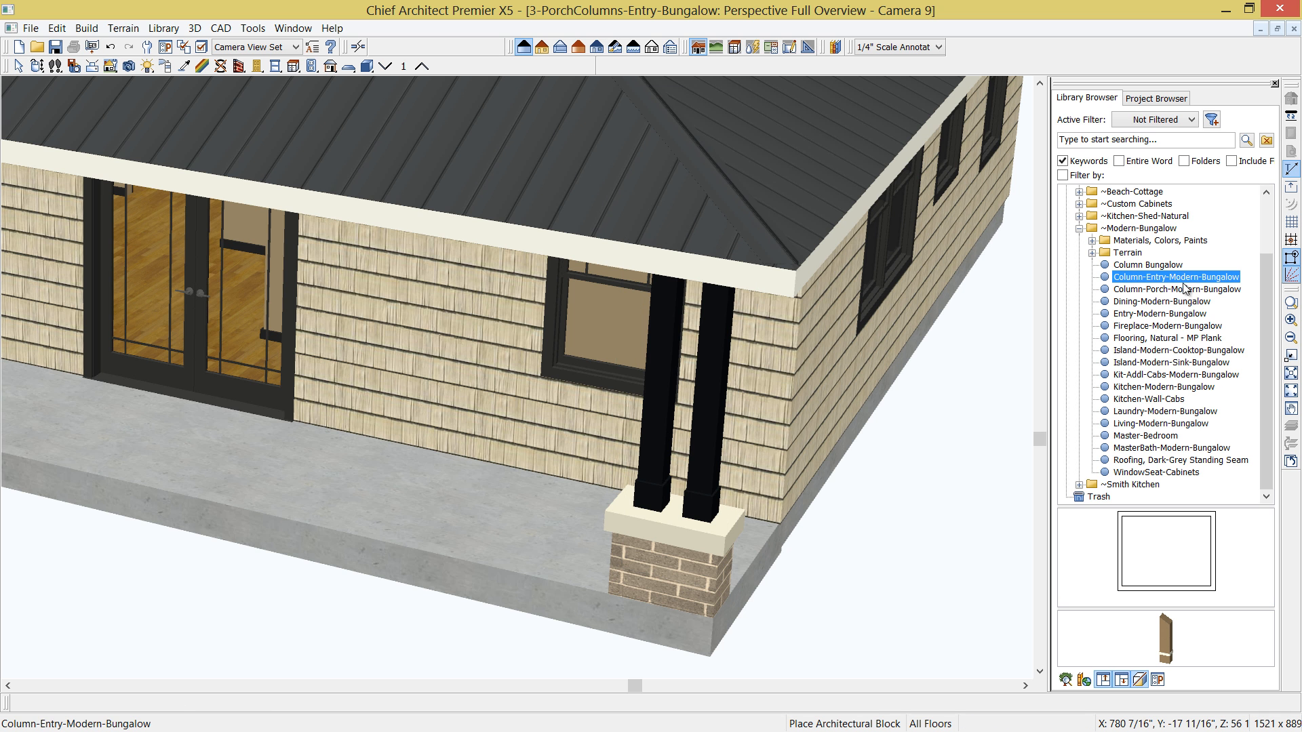
{"action": "left_click", "coordinate": [1180, 290]}
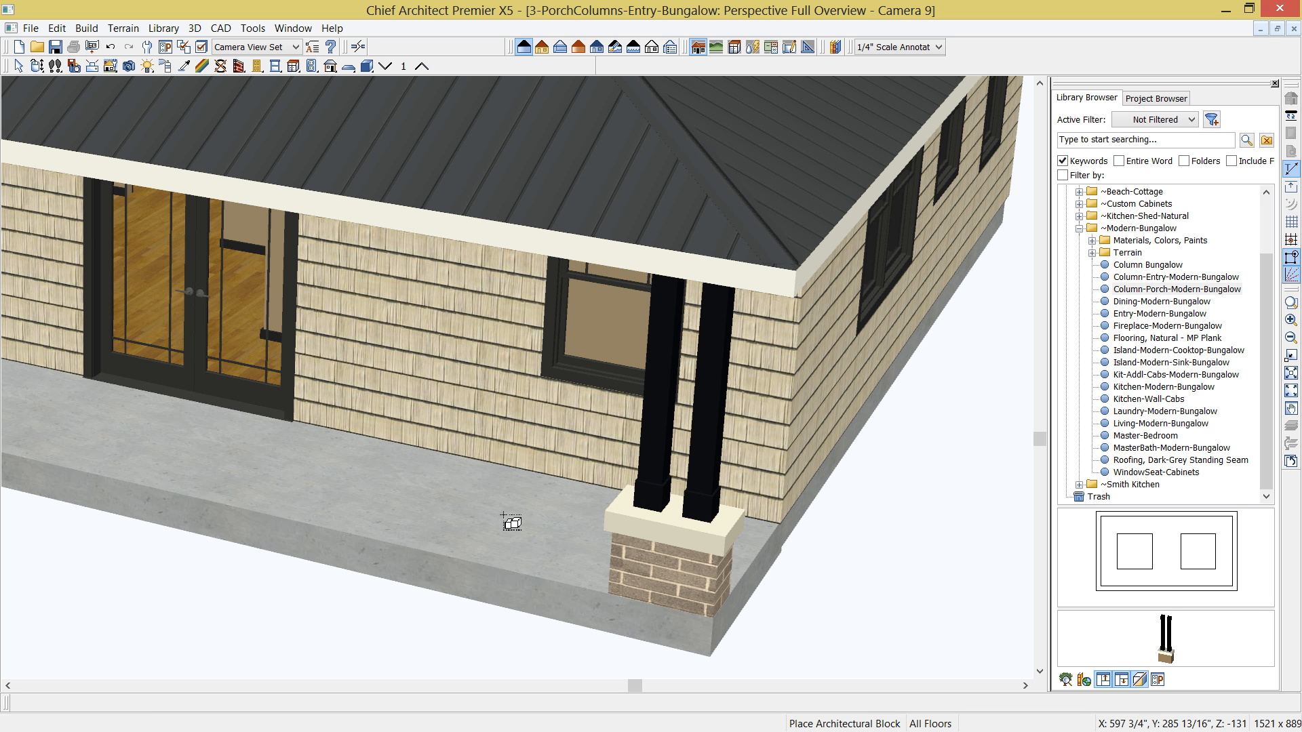
{"action": "left_click", "coordinate": [348, 506]}
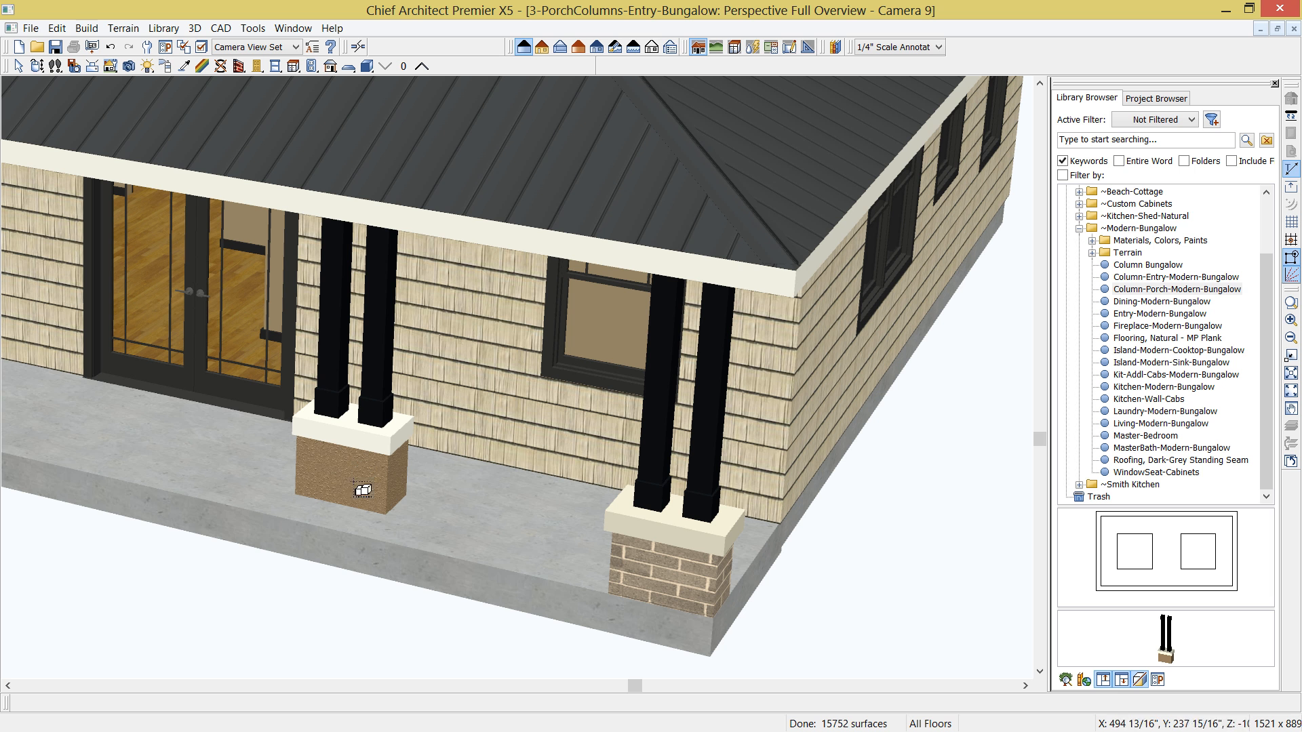
- Copy the Brick, Browned material from the corner pedestal base to the newly placed pedestal base with the Material Eyedropper
{"action": "left_click", "coordinate": [183, 66]}
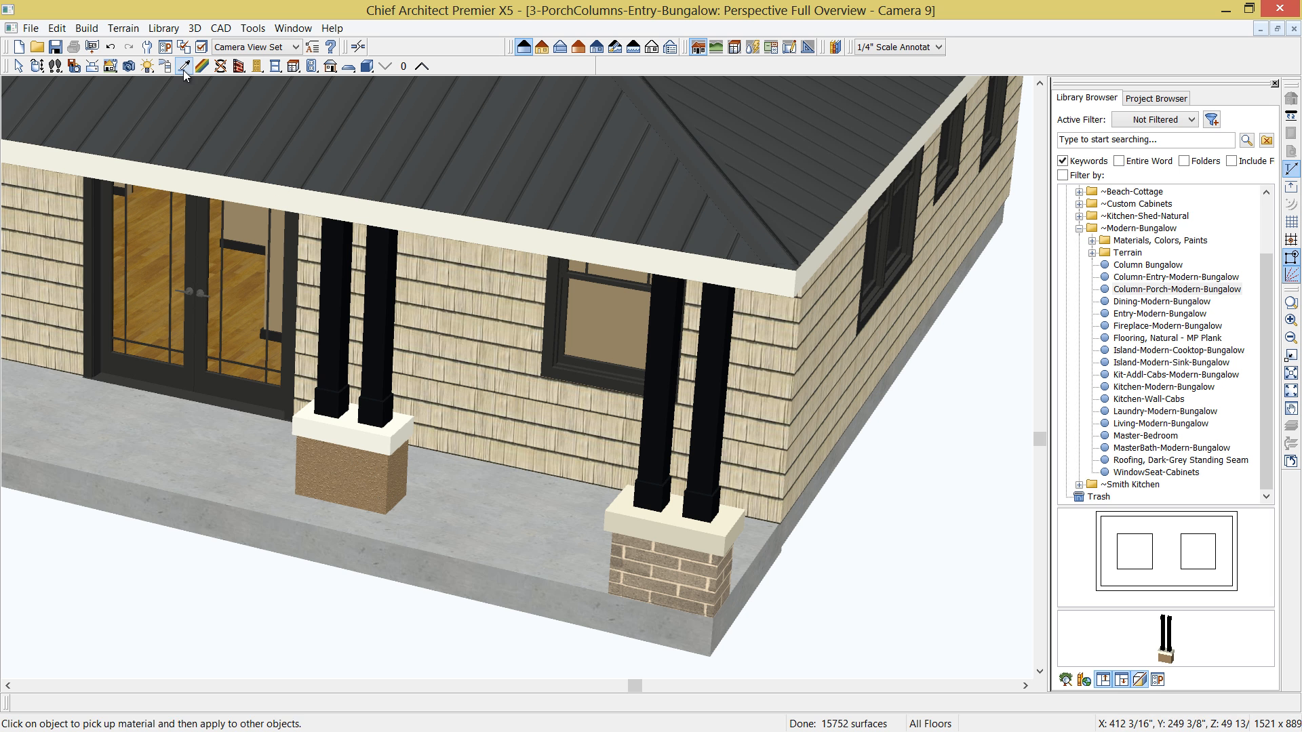
{"action": "left_click", "coordinate": [662, 562]}
{"action": "left_click", "coordinate": [349, 490]}
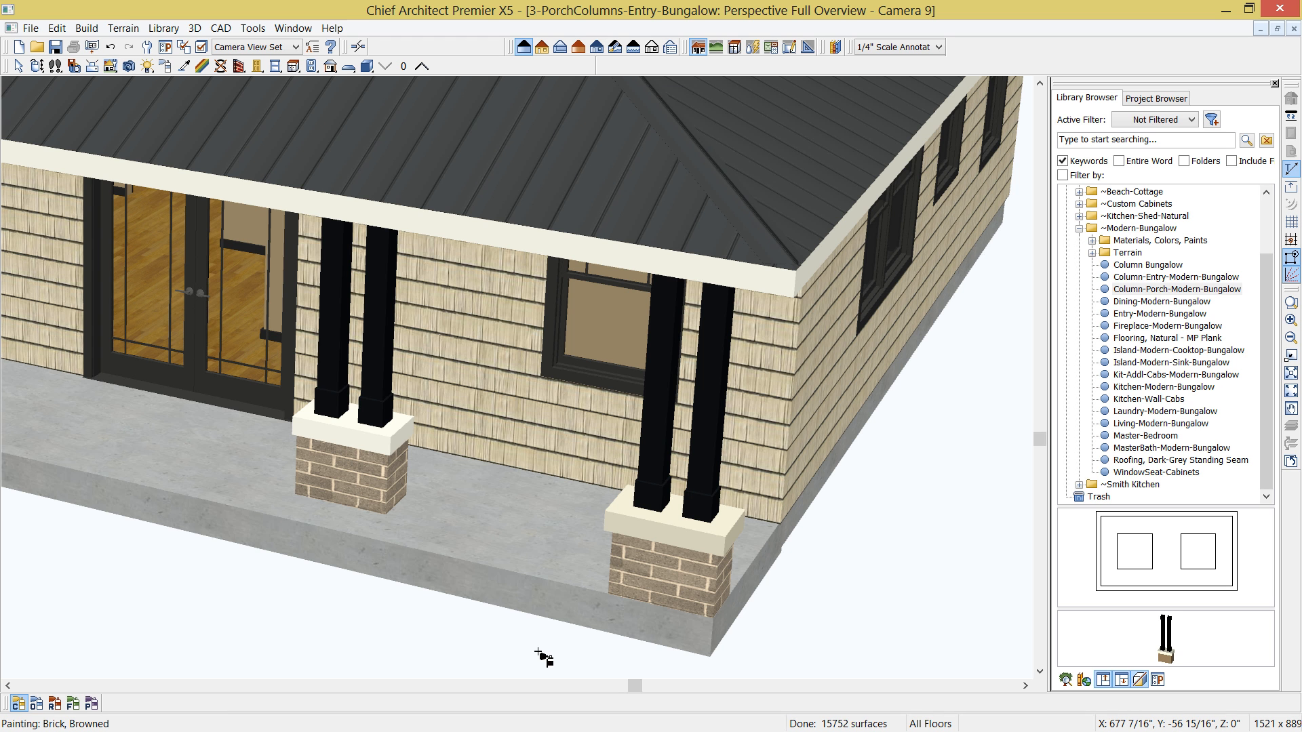
- Close the camera view and delete the original column and pedestal block at the porch corner in the floor plan
{"action": "left_click", "coordinate": [1275, 83]}
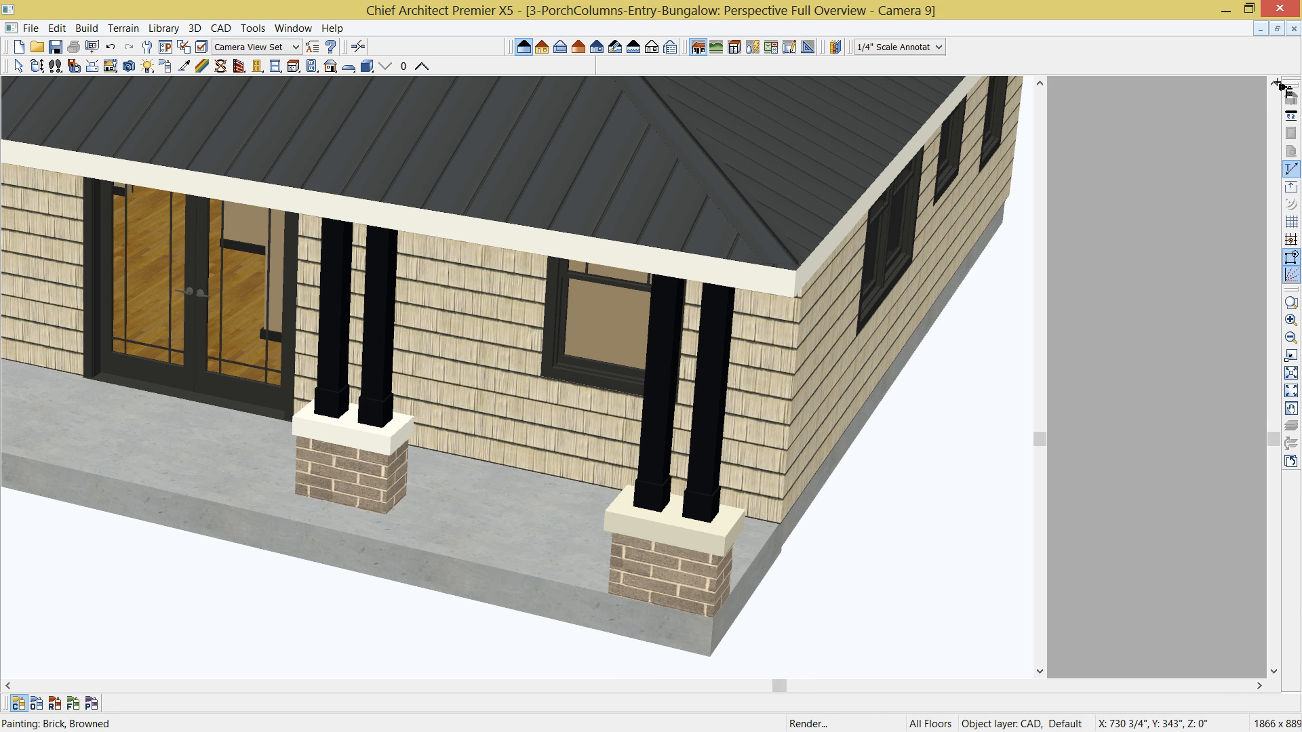
{"action": "left_click", "coordinate": [1294, 28]}
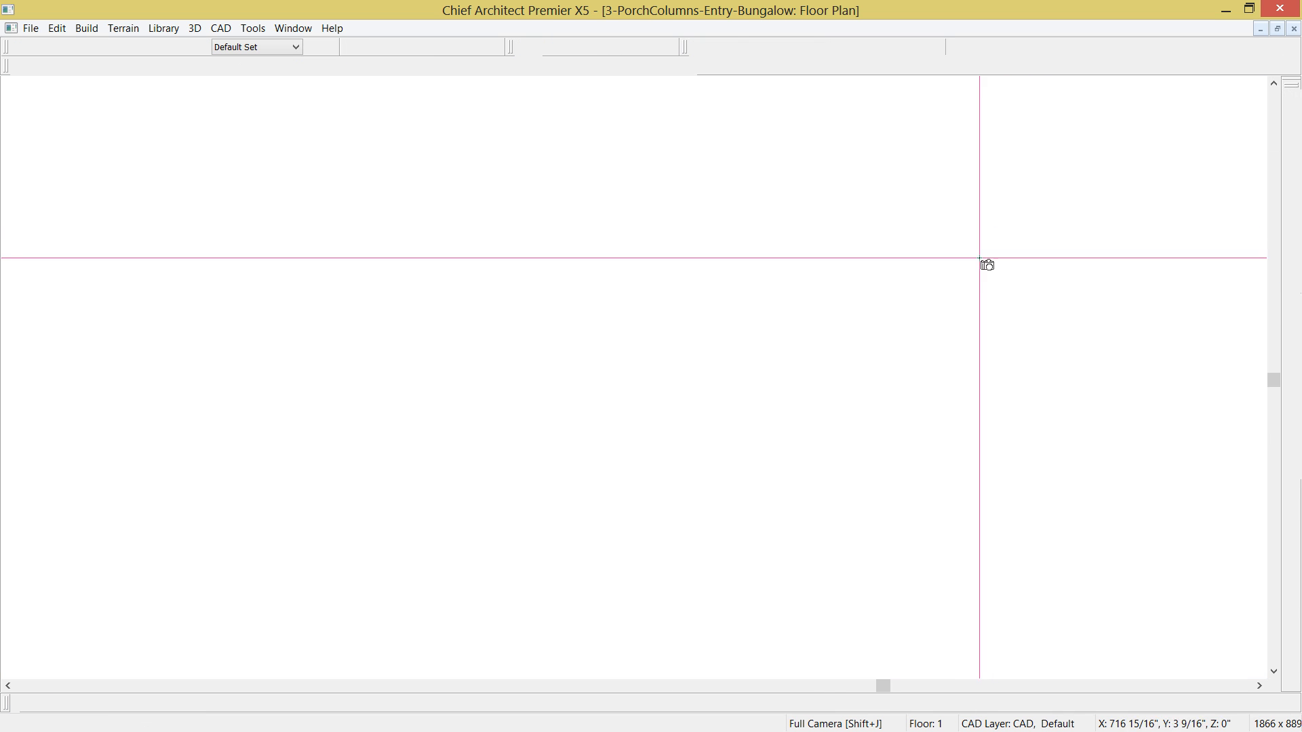
{"action": "scroll", "coordinate": [911, 371], "scroll_direction": "down", "scroll_amount": 11}
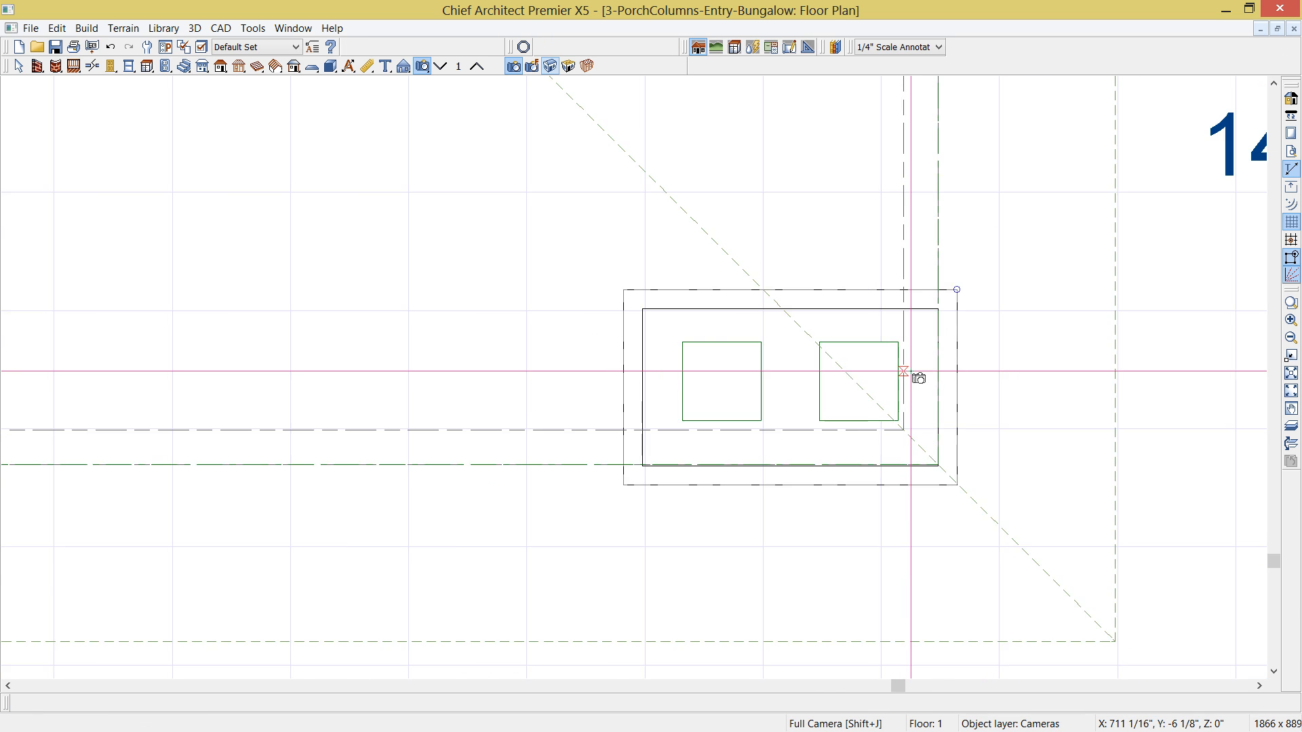
{"action": "middle_click_drag", "start_coordinate": [715, 385], "coordinate": [808, 434]}
{"action": "key", "text": "shift+j"}
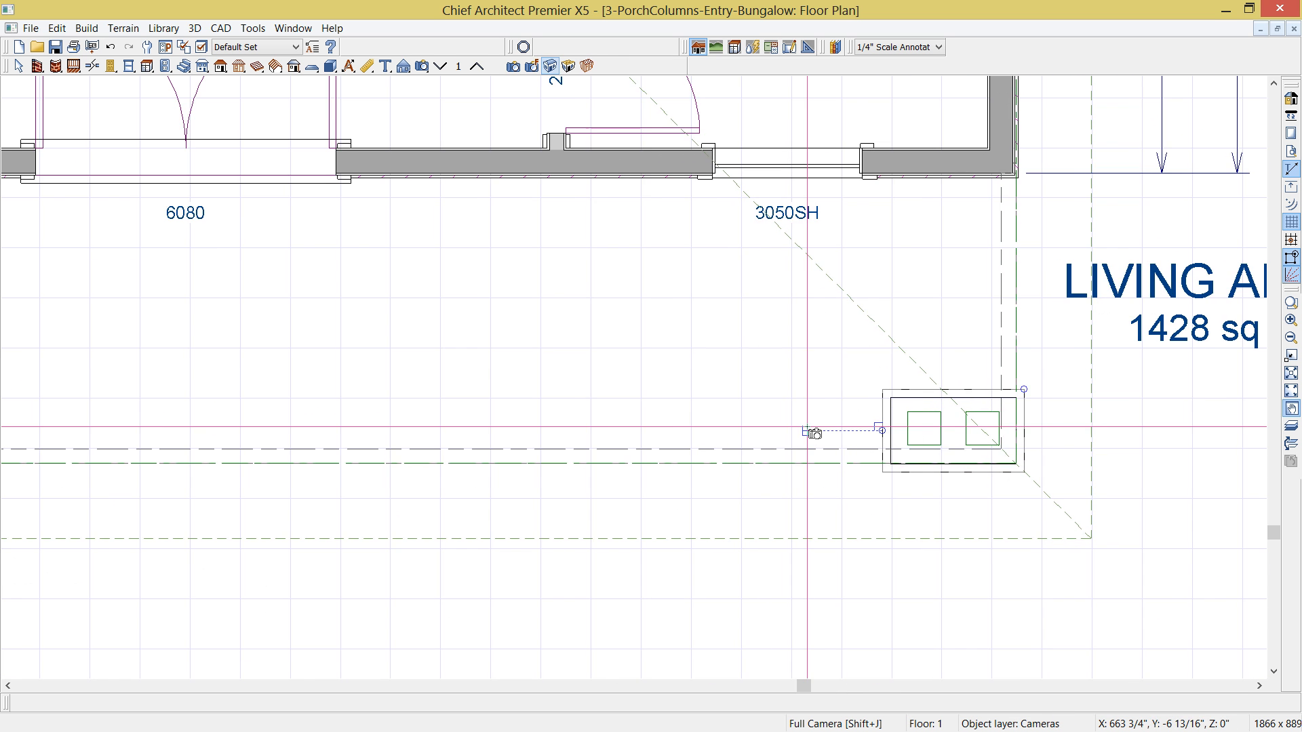
{"action": "scroll", "coordinate": [817, 437], "scroll_direction": "down", "scroll_amount": 1}
{"action": "key", "text": "space"}
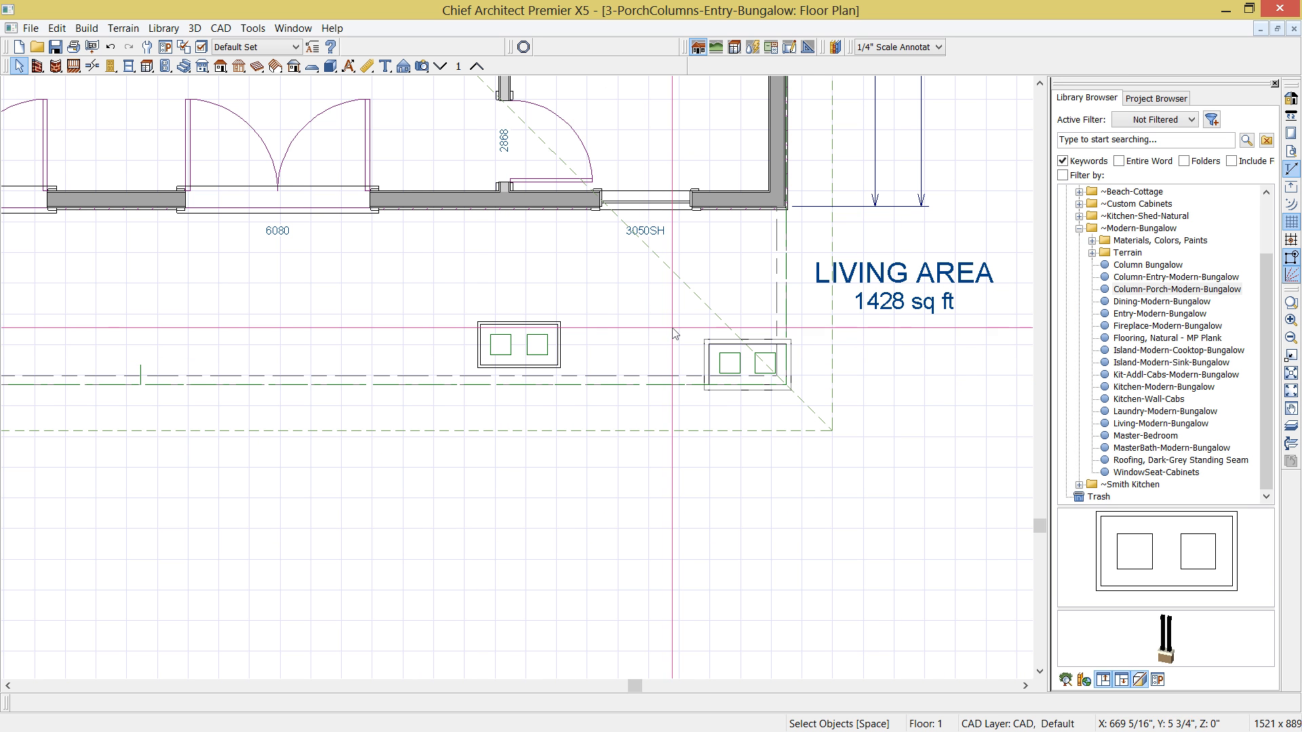
{"action": "left_click_drag", "start_coordinate": [691, 335], "coordinate": [799, 393]}
{"action": "key", "text": "Delete"}
- Move the remaining pedestal and its paired columns to the porch corner and make them an architectural block
{"action": "left_click", "coordinate": [537, 345]}
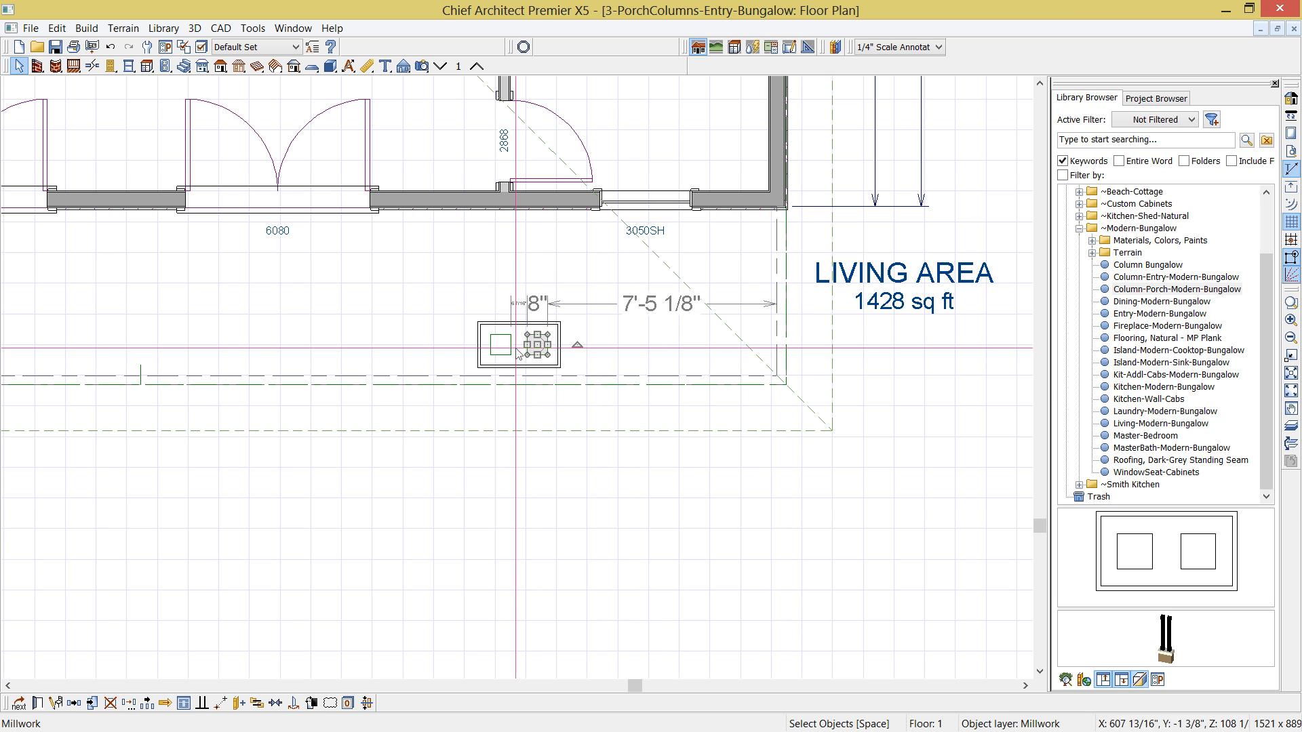
{"action": "left_click", "coordinate": [522, 345]}
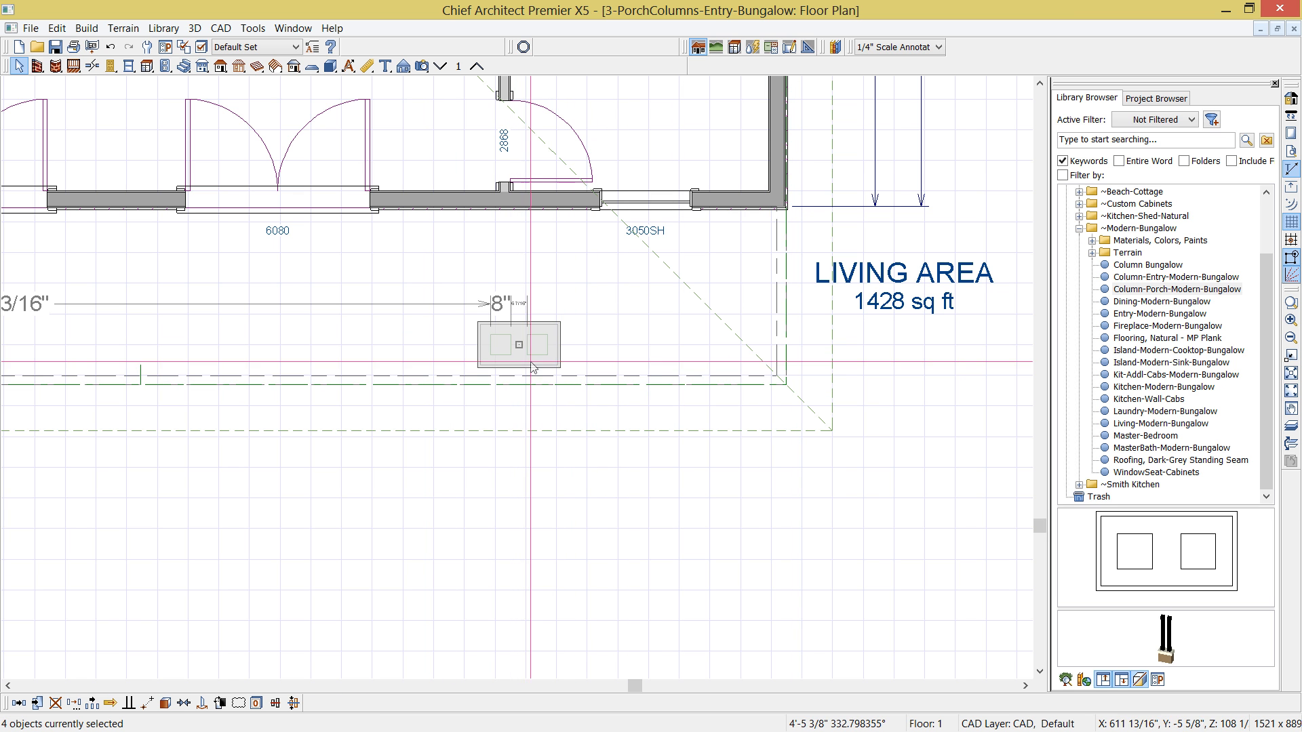
{"action": "left_click_drag", "start_coordinate": [522, 345], "coordinate": [744, 362]}
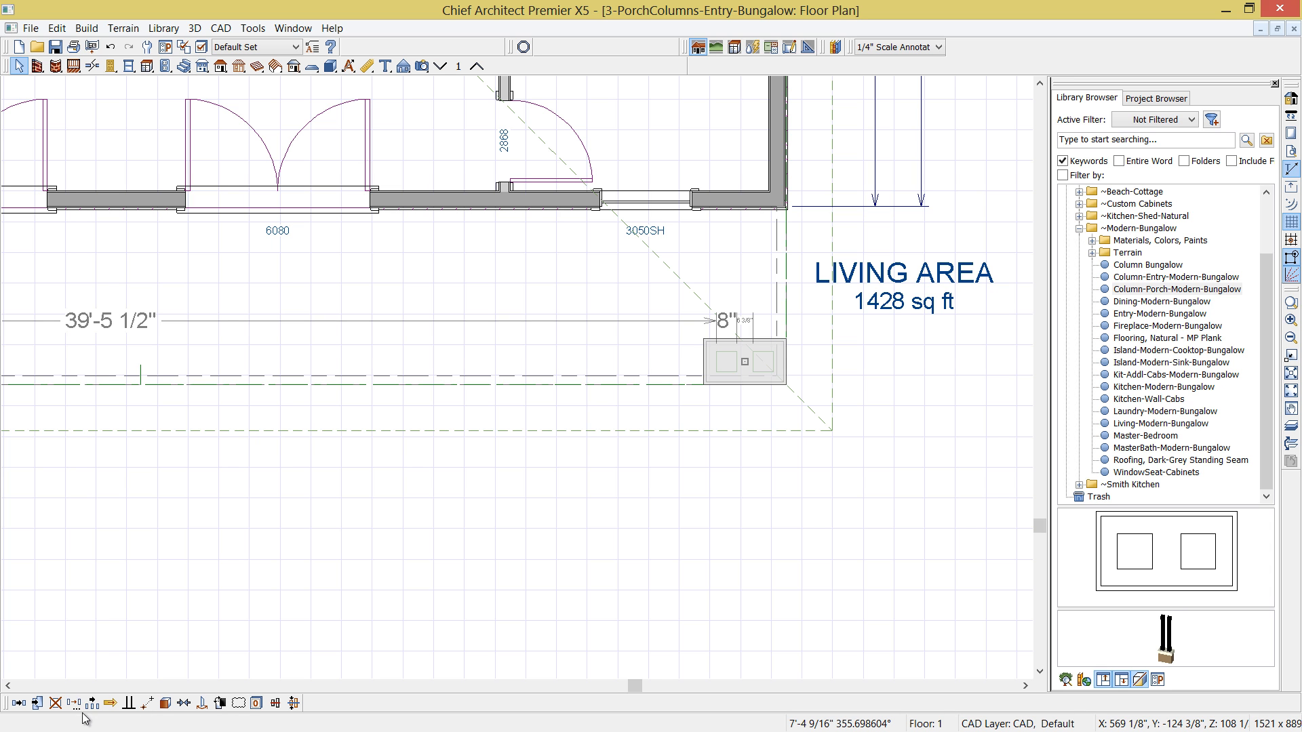
{"action": "left_click", "coordinate": [92, 703]}
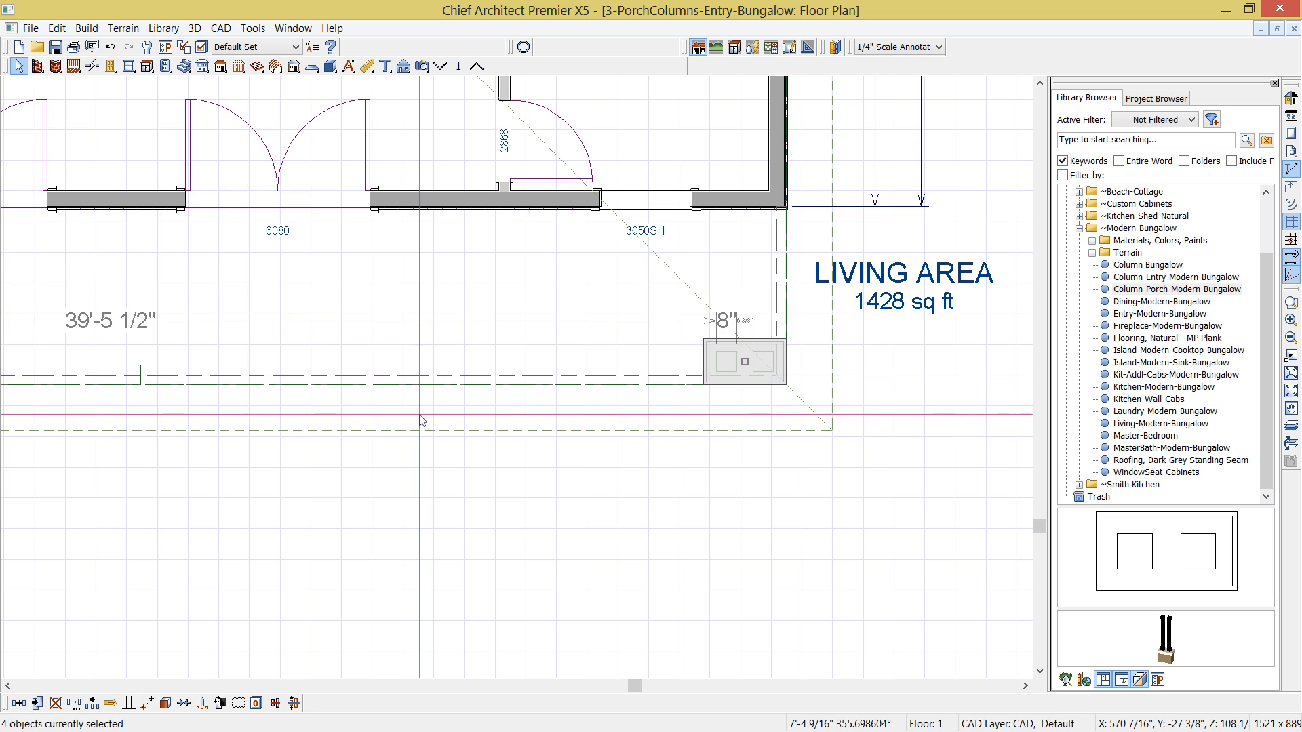
{"action": "left_click", "coordinate": [420, 421]}
- Open the layer definitions for the column block and copy the Default Set as a new layer set named Framing Columns
{"action": "left_click", "coordinate": [67, 43]}
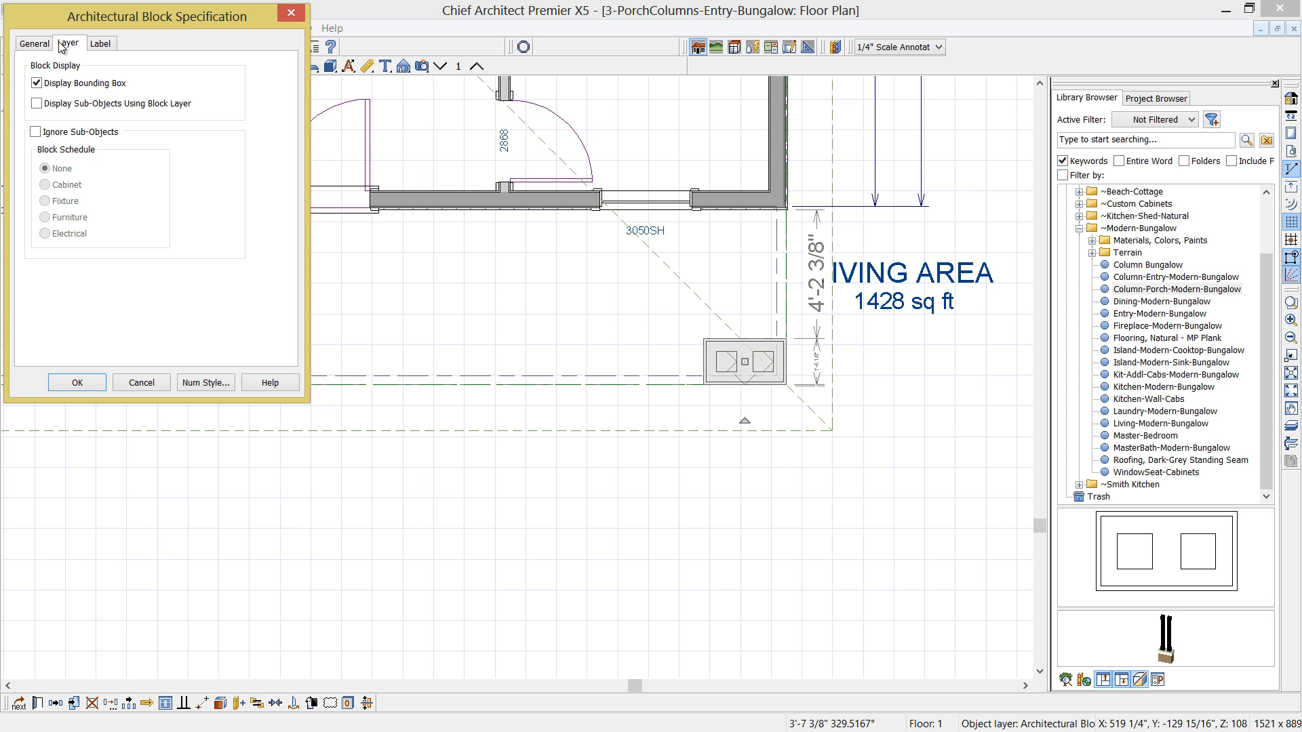
{"action": "left_click", "coordinate": [257, 89]}
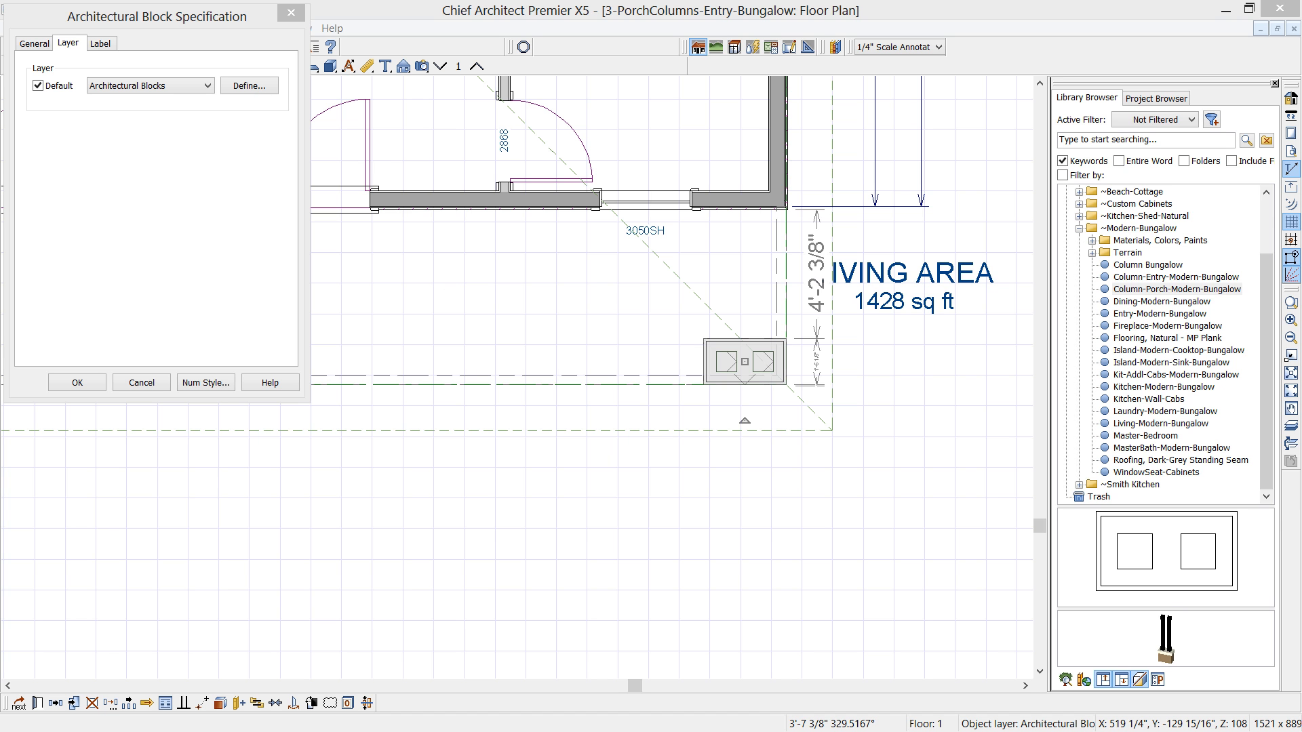
{"action": "left_click_drag", "start_coordinate": [936, 211], "coordinate": [537, 169]}
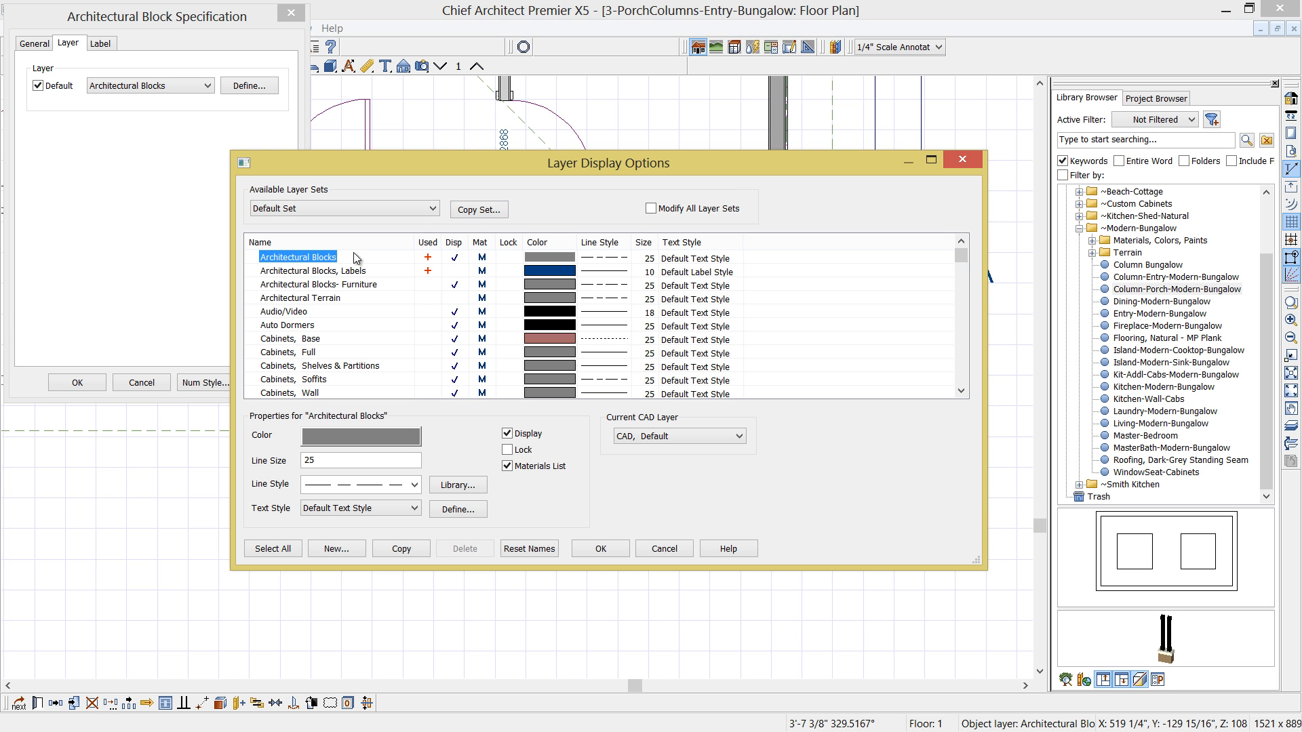
{"action": "left_click", "coordinate": [480, 211]}
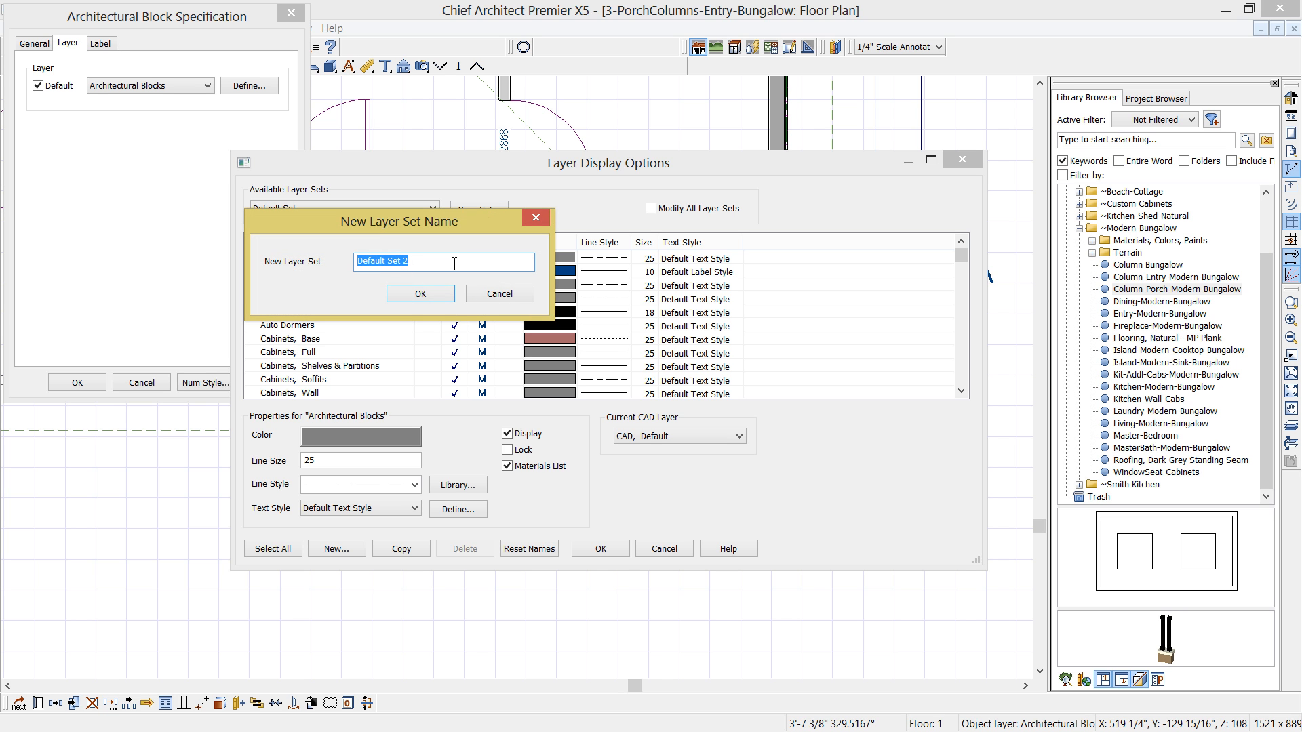
{"action": "type", "text": "Fra"}
{"action": "left_click", "coordinate": [441, 294]}
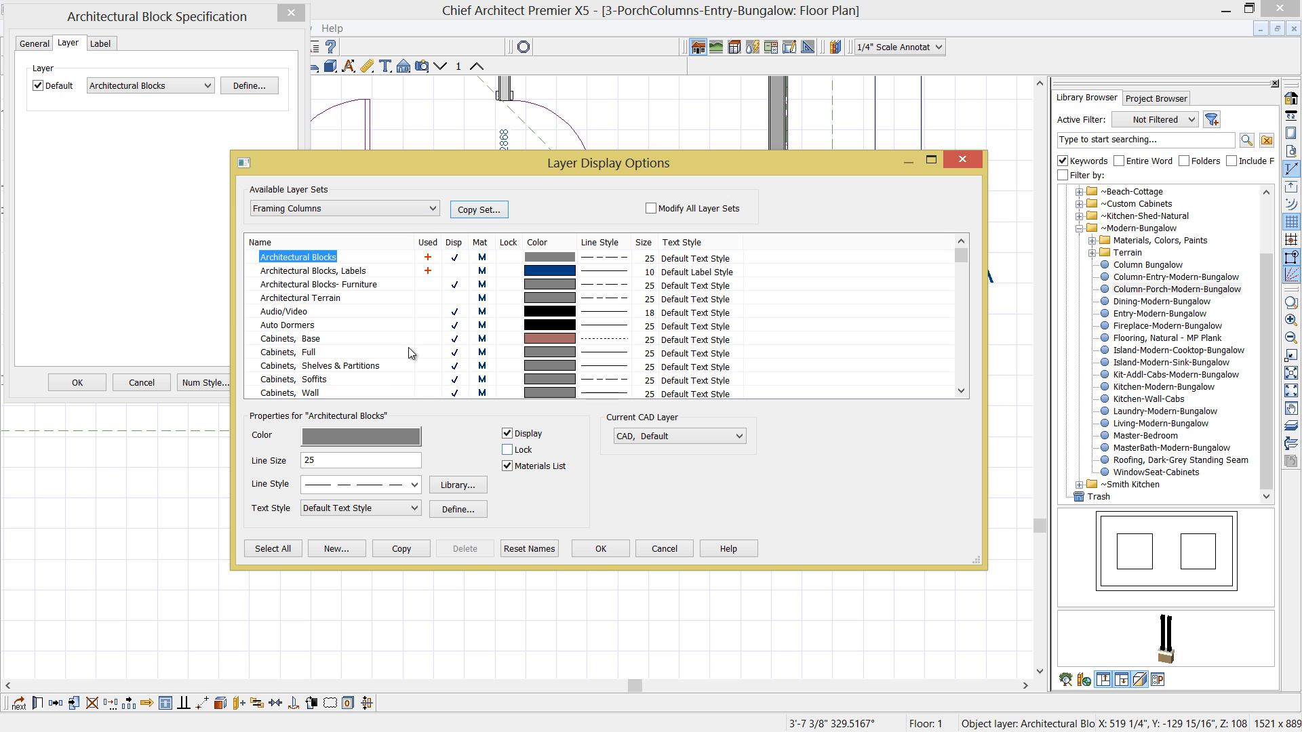
- Assign the corner column block to the Framing, Columns layer, with Default Set as the active layer set
{"action": "left_click", "coordinate": [289, 338]}
{"action": "key", "text": "f"}
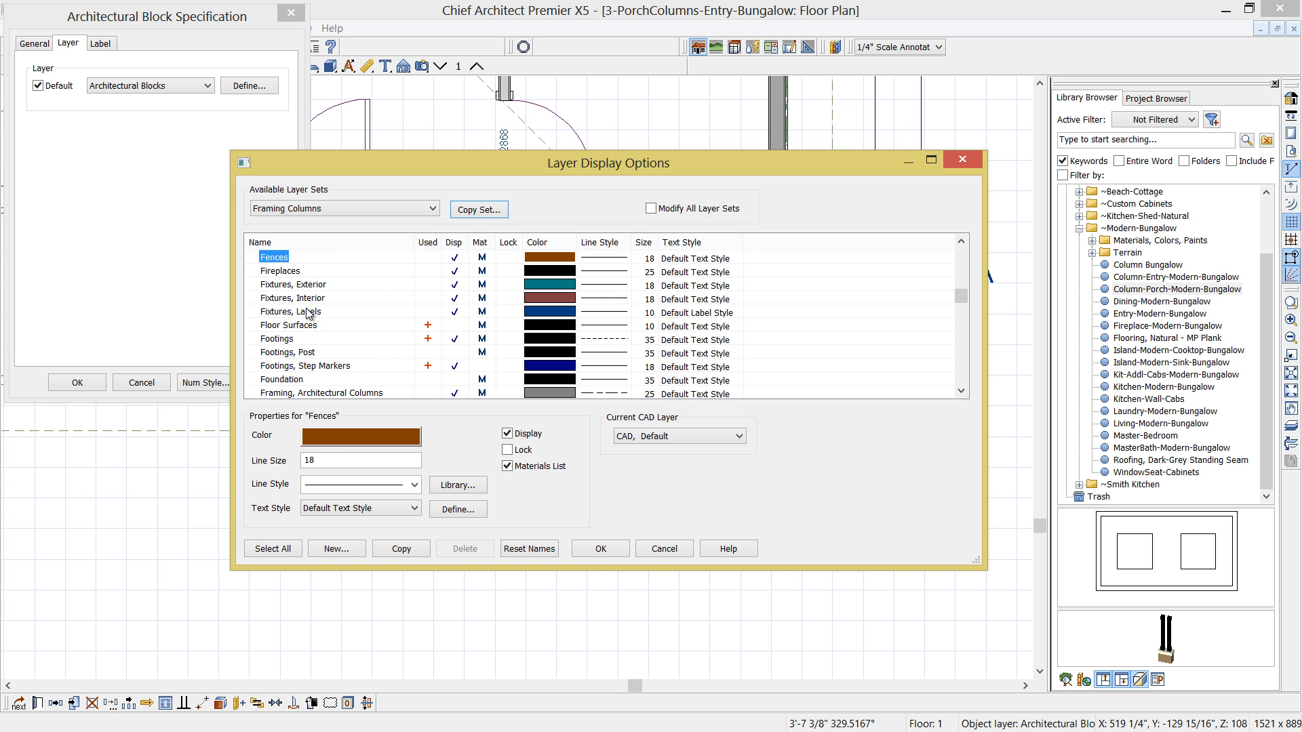
{"action": "scroll", "coordinate": [339, 340], "scroll_direction": "down", "scroll_amount": 3}
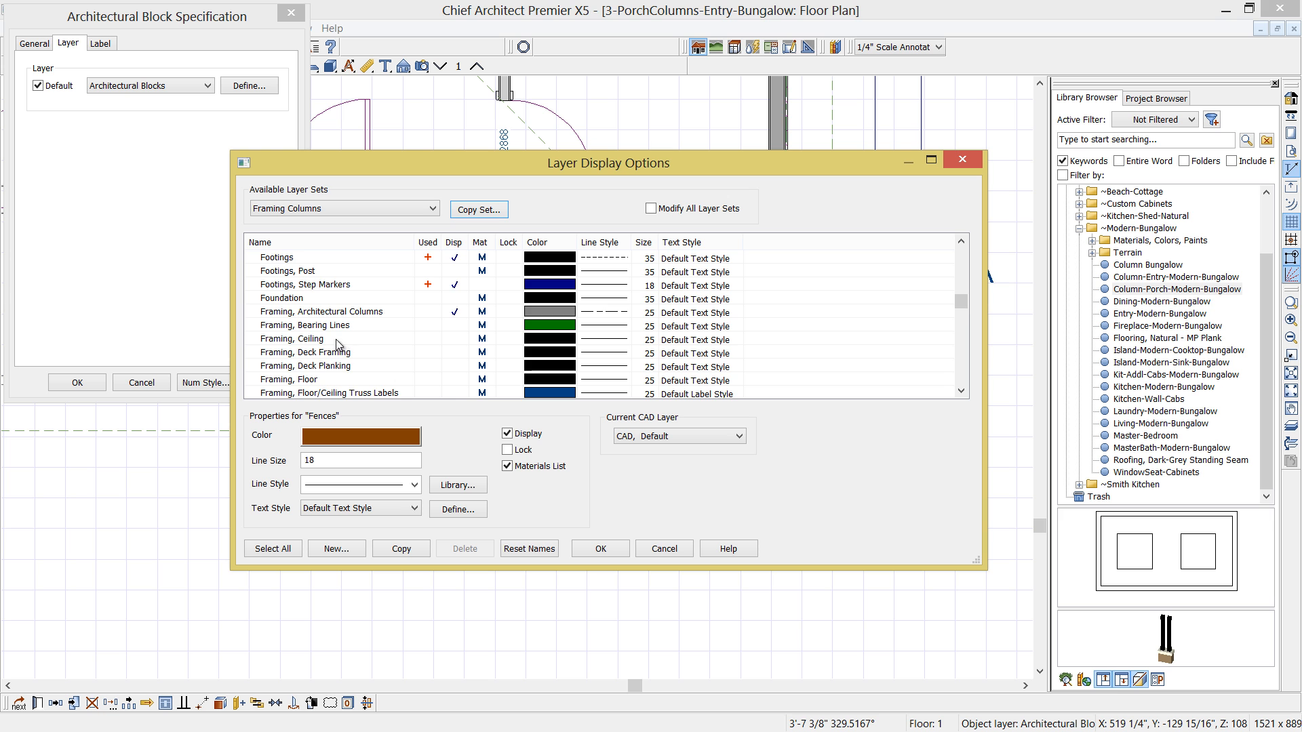
{"action": "scroll", "coordinate": [322, 359], "scroll_direction": "down", "scroll_amount": 1}
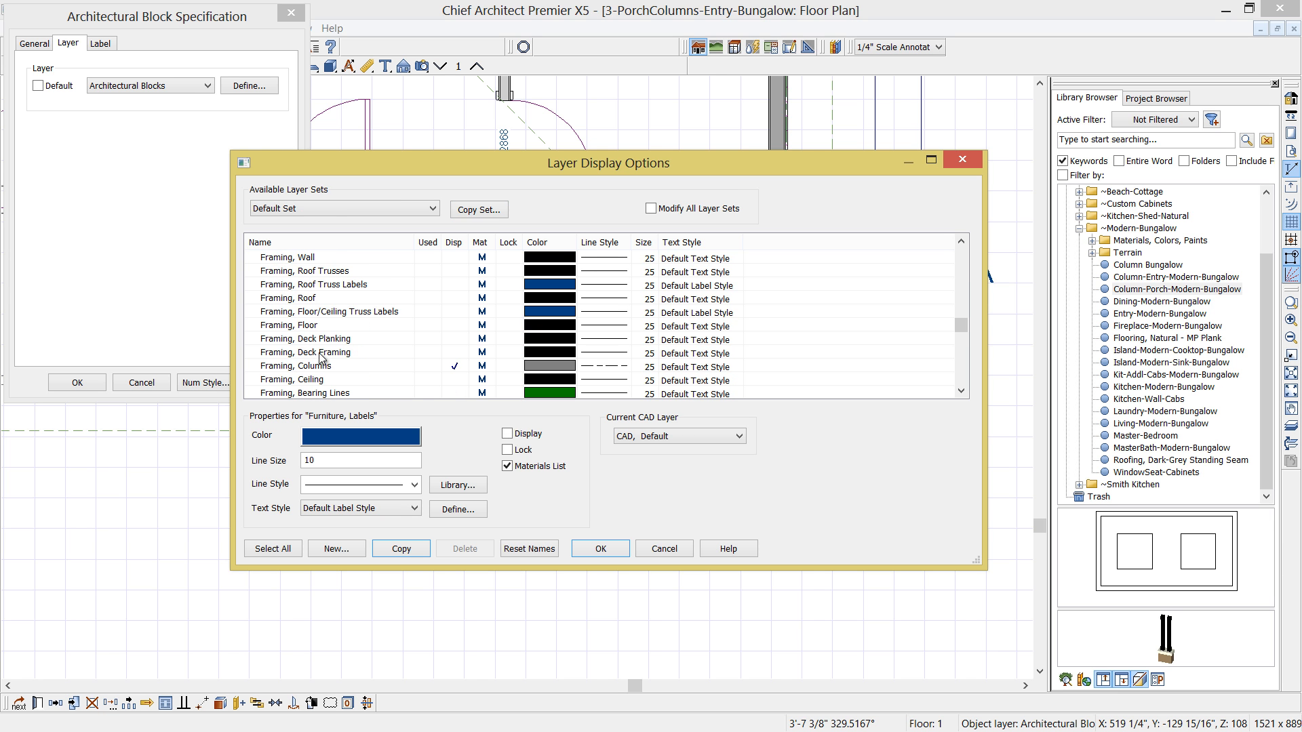
{"action": "left_click", "coordinate": [600, 551]}
{"action": "left_click", "coordinate": [78, 383]}
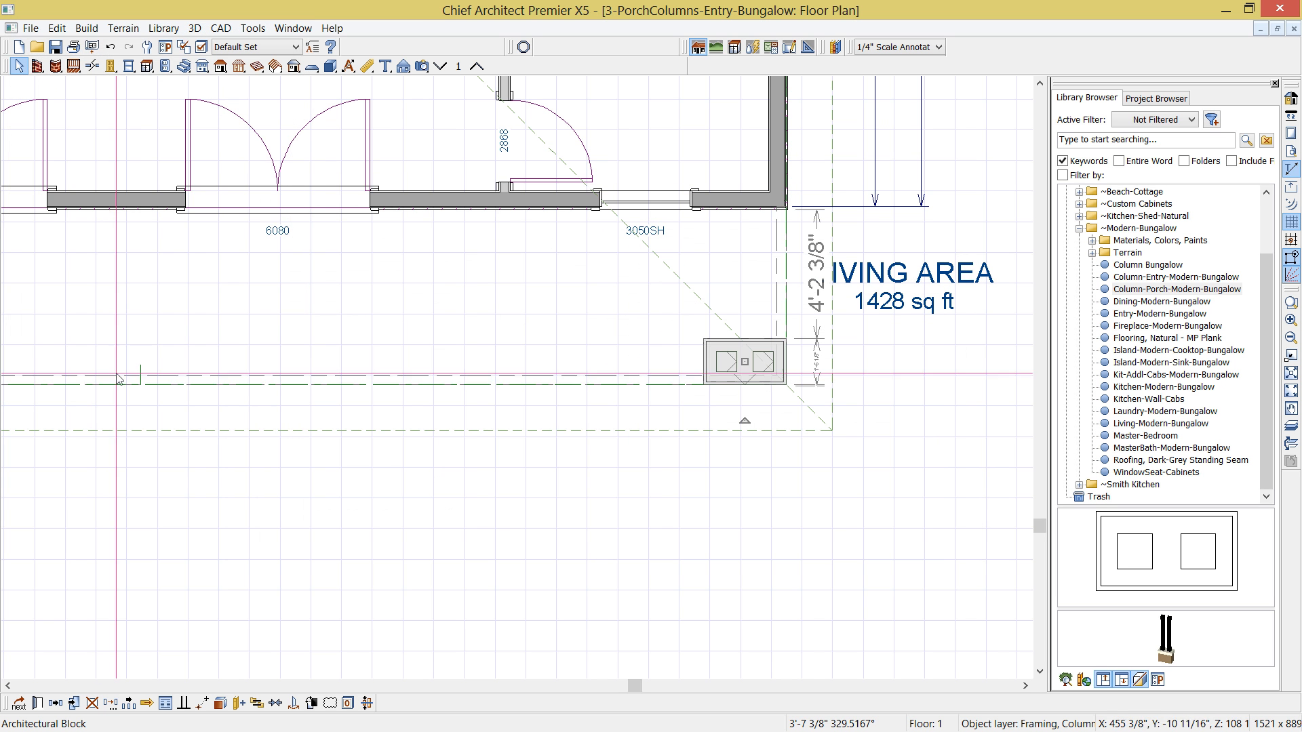
- Copy the corner column block to the opposite end of the front porch edge
{"action": "scroll", "coordinate": [624, 429], "scroll_direction": "down", "scroll_amount": 3}
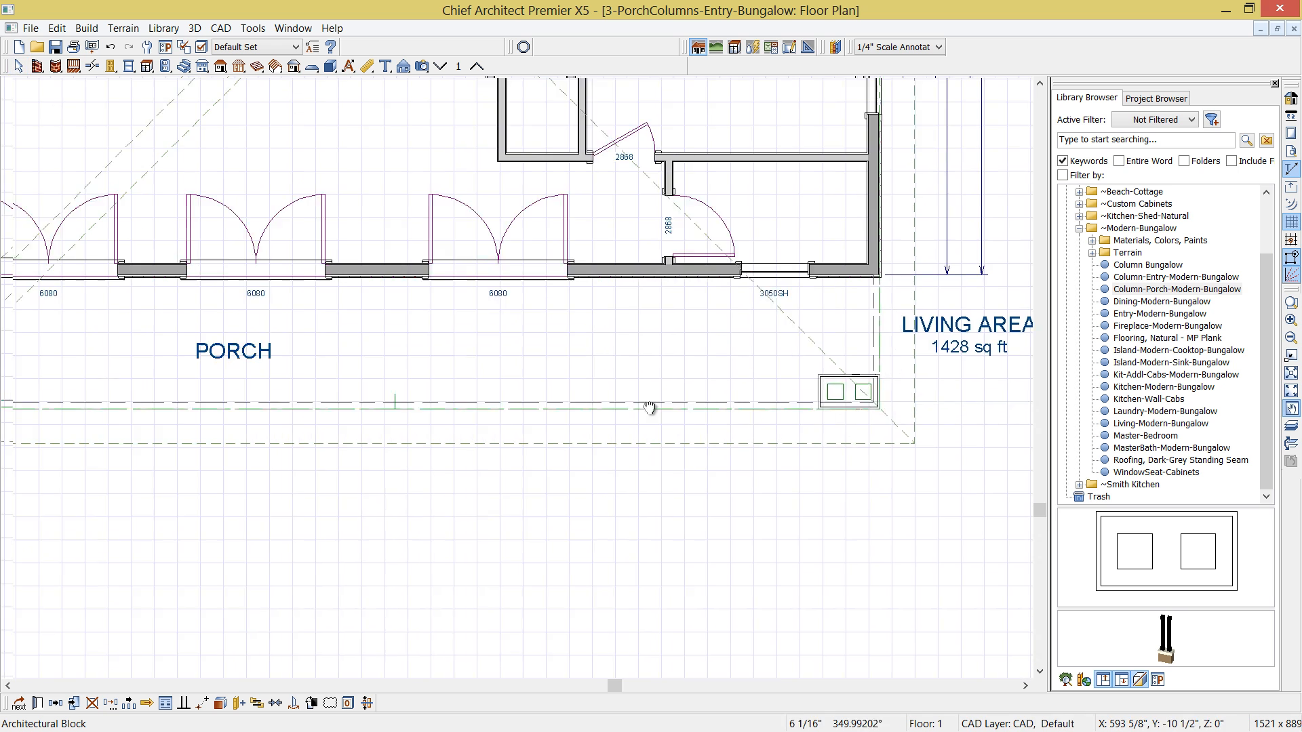
{"action": "middle_click_drag", "start_coordinate": [599, 407], "coordinate": [676, 406]}
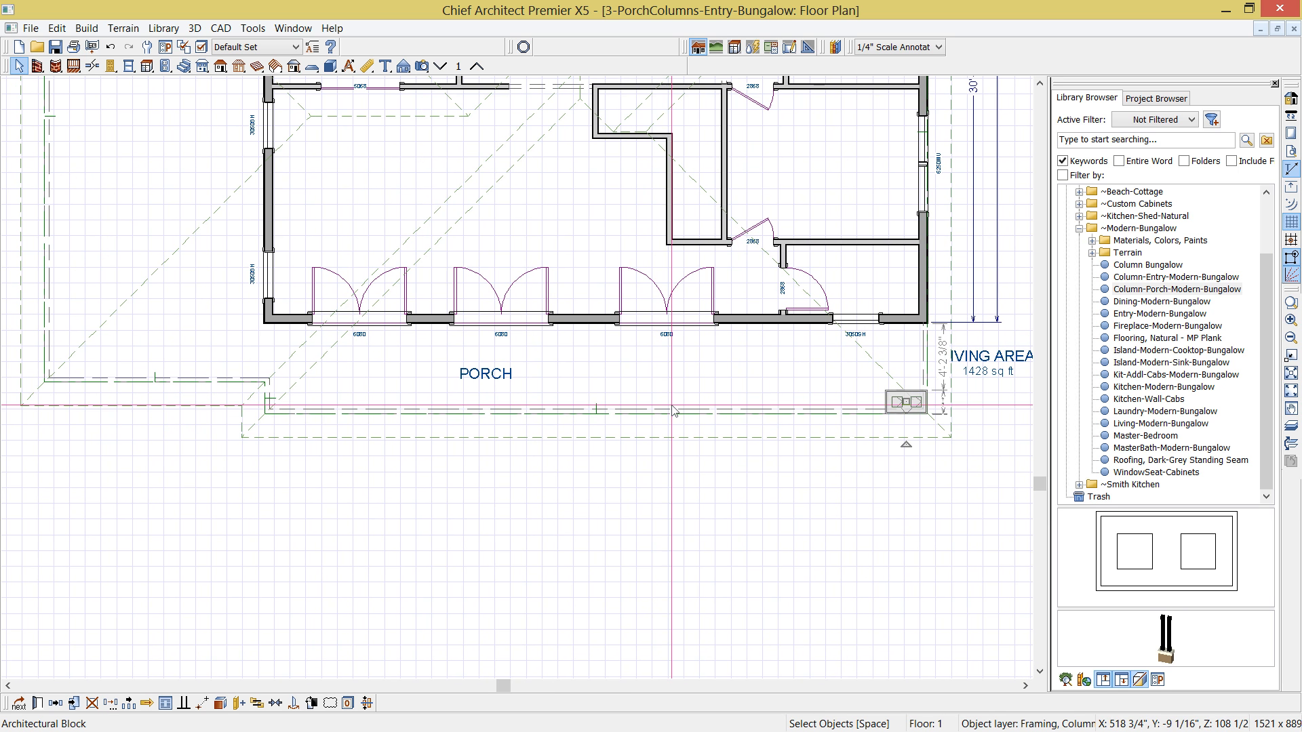
{"action": "scroll", "coordinate": [663, 433], "scroll_direction": "down", "scroll_amount": 2}
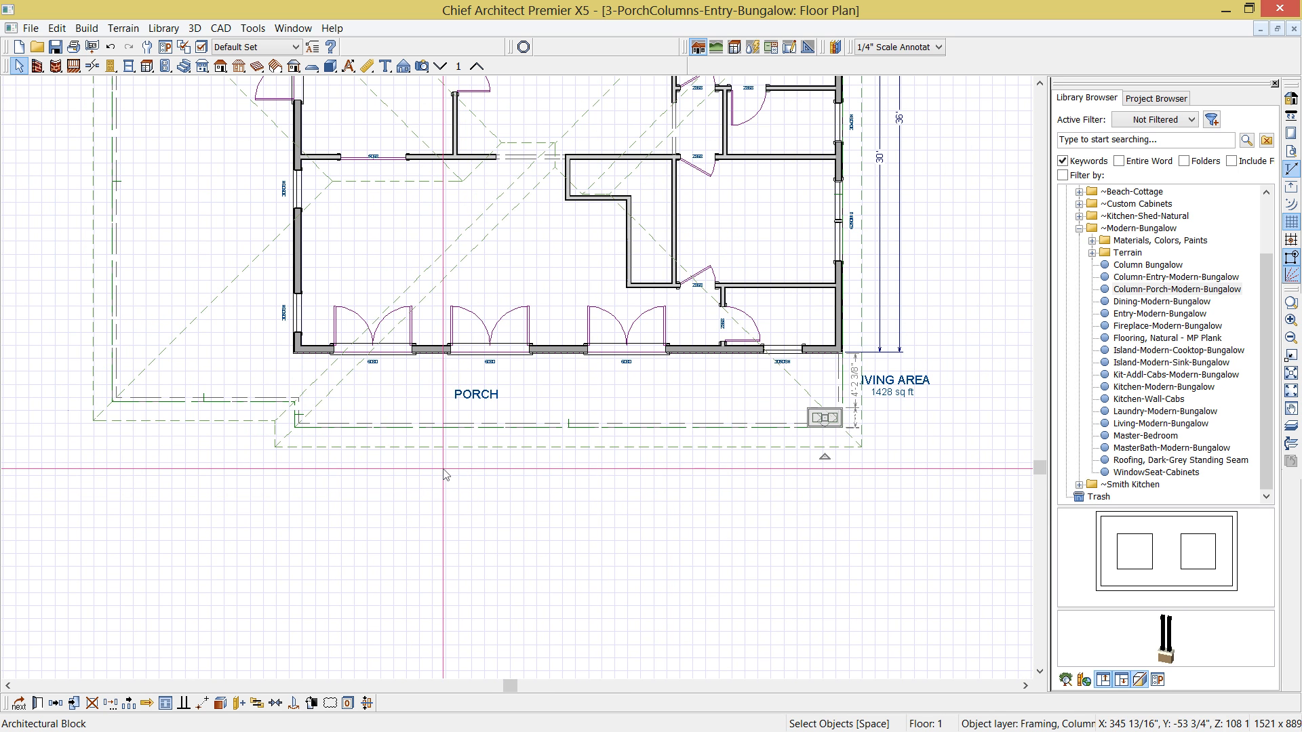
{"action": "left_click", "coordinate": [57, 706]}
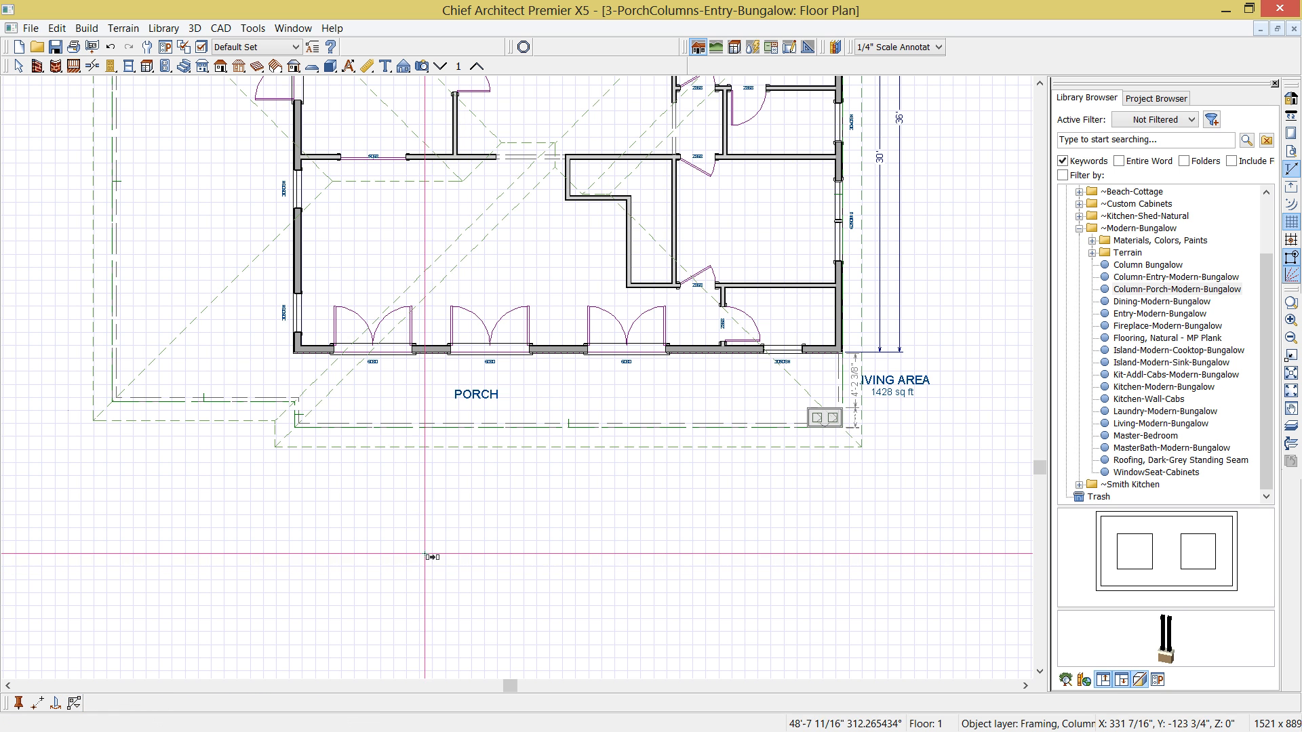
{"action": "left_click", "coordinate": [569, 418]}
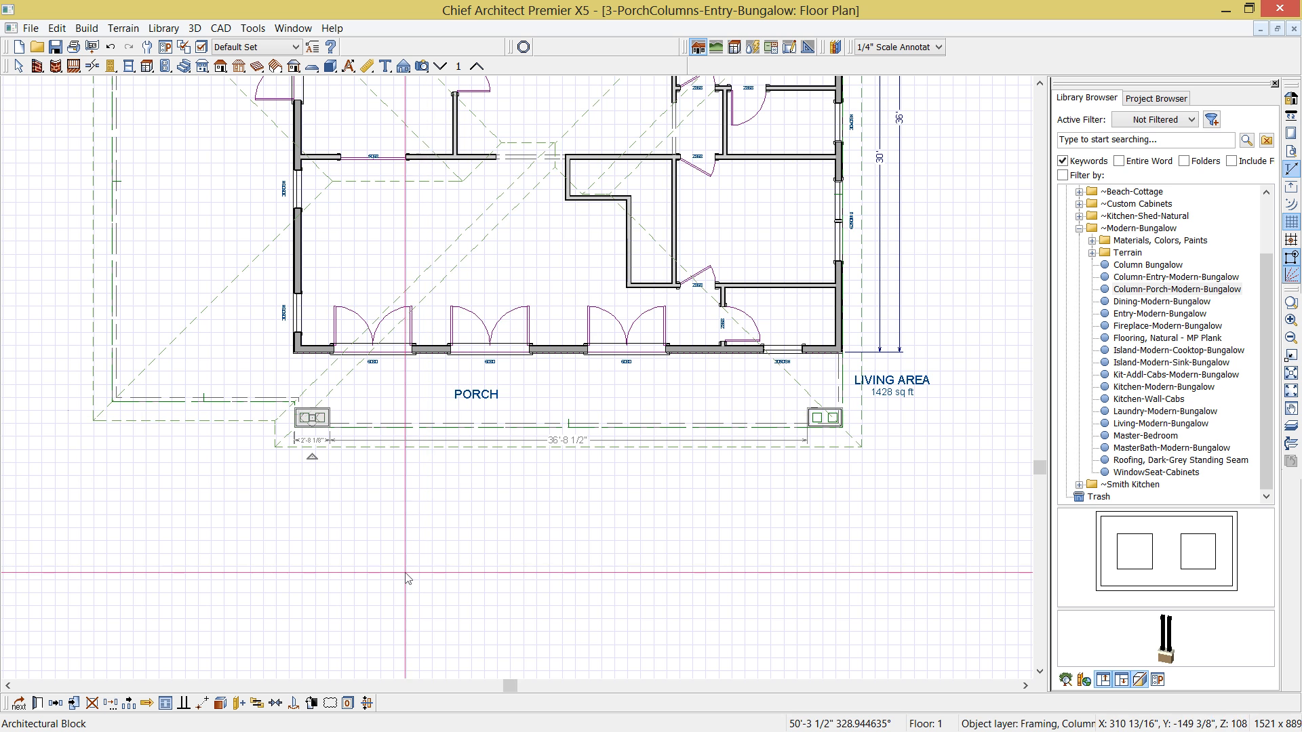
- Copy the column block along the front porch edge to a position between the first two pairs of French doors
{"action": "middle_click_drag", "start_coordinate": [407, 586], "coordinate": [512, 597]}
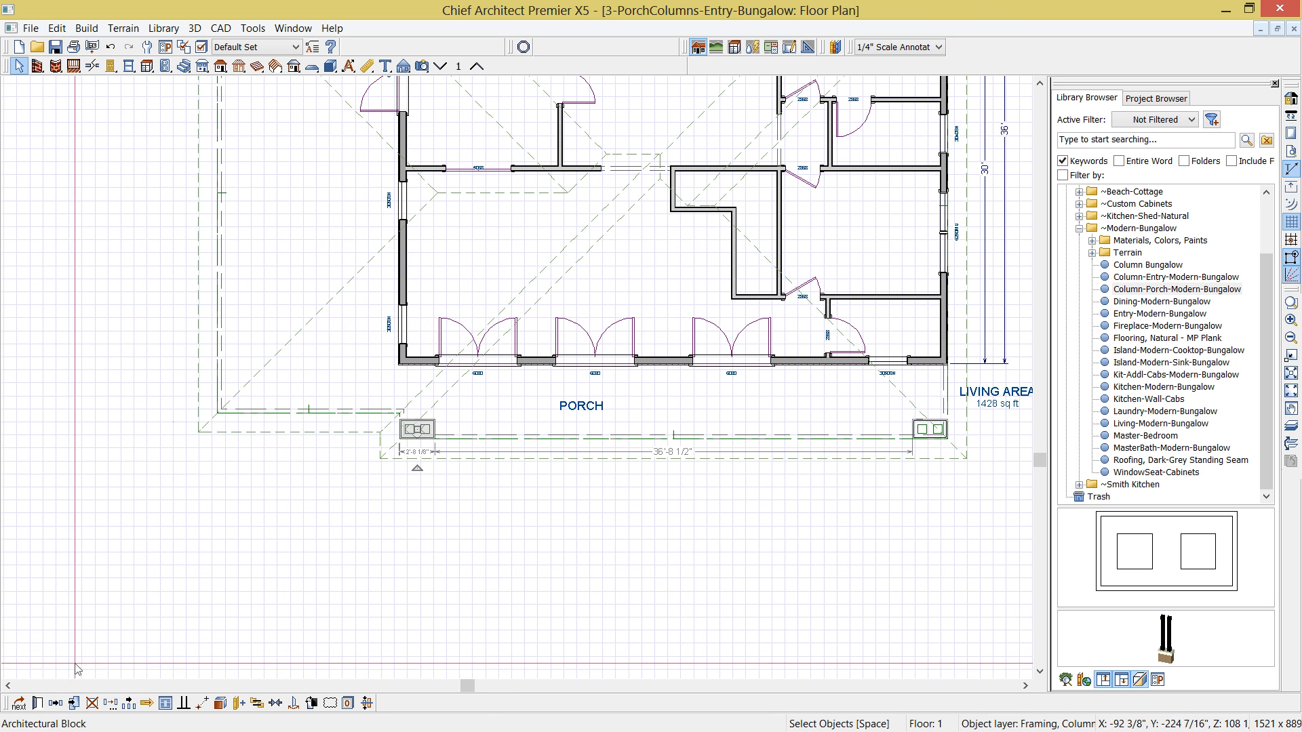
{"action": "left_click", "coordinate": [56, 703]}
{"action": "left_click_drag", "start_coordinate": [418, 469], "coordinate": [535, 435]}
{"action": "middle_click_drag", "start_coordinate": [435, 450], "coordinate": [529, 562]}
{"action": "scroll", "coordinate": [529, 562], "scroll_direction": "down", "scroll_amount": 1}
{"action": "scroll", "coordinate": [531, 569], "scroll_direction": "down", "scroll_amount": 1}
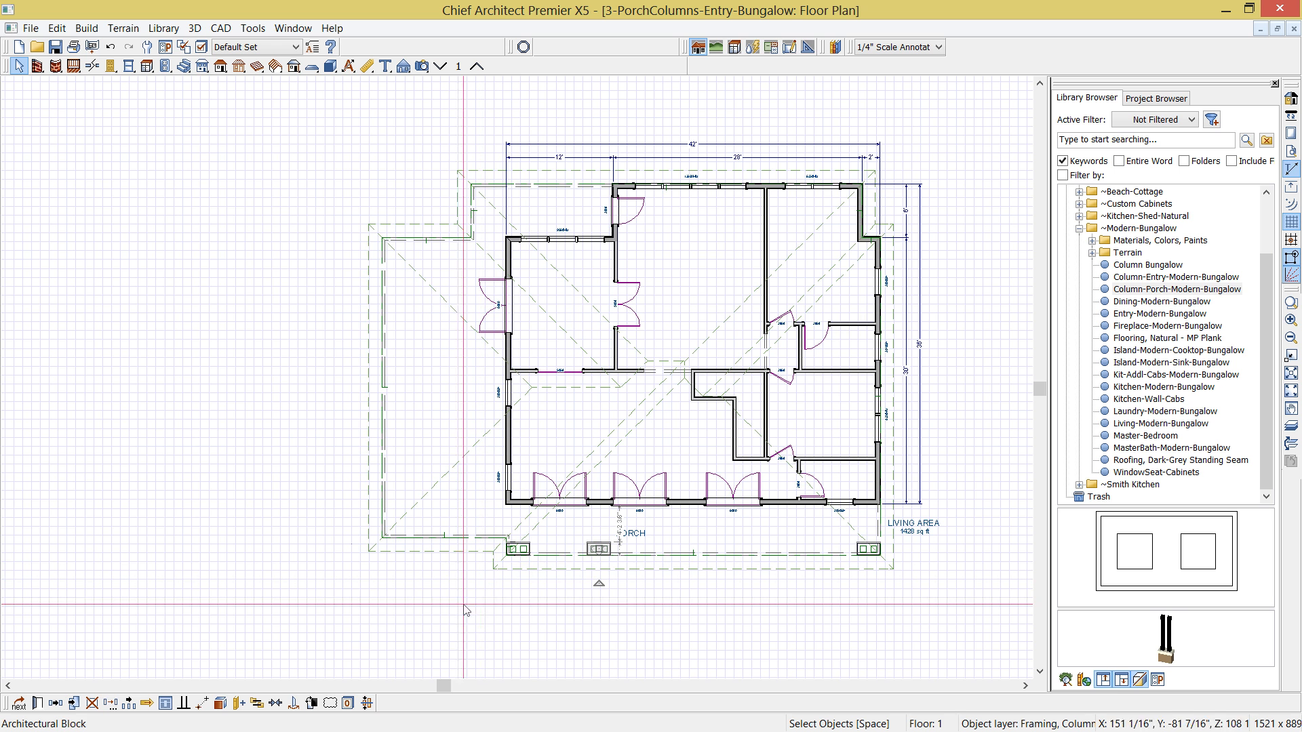
- Copy the column block to the side porch's rear edge near the inside corner and to the outer corner of the rear entry porch
{"action": "left_click", "coordinate": [54, 707]}
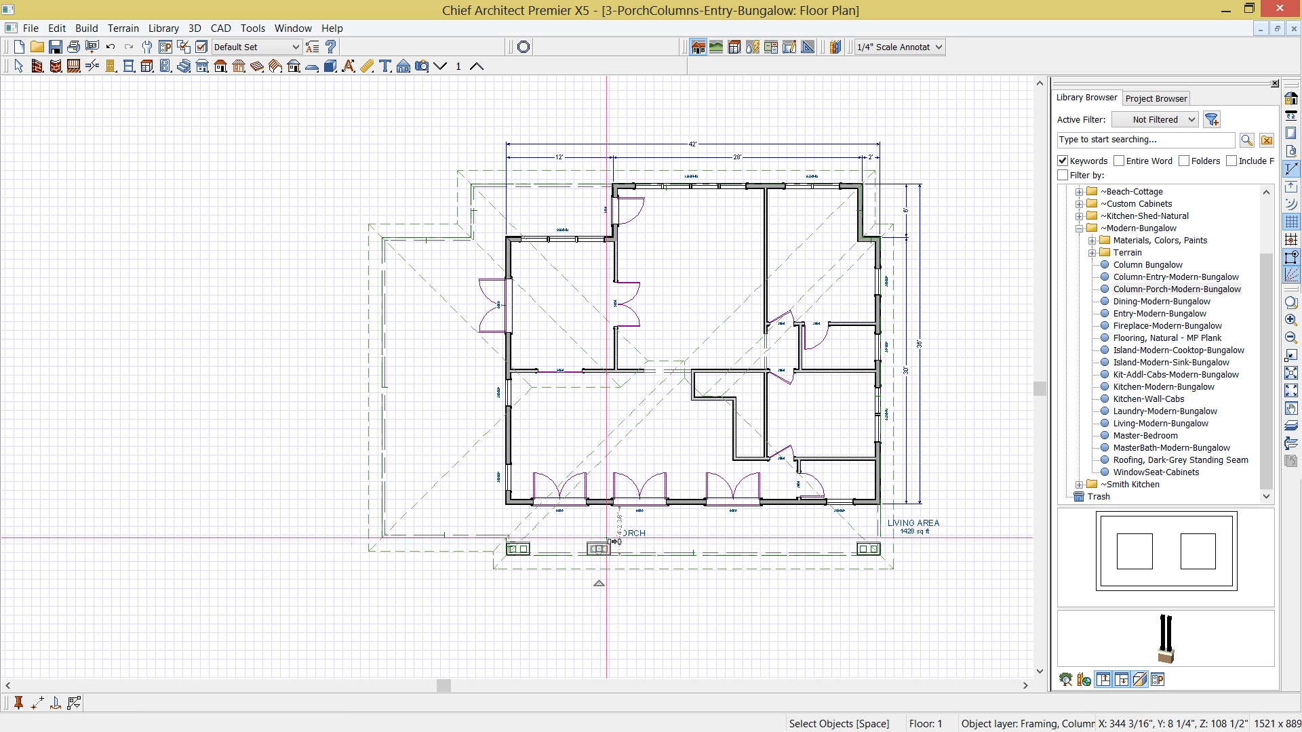
{"action": "left_click_drag", "start_coordinate": [599, 550], "coordinate": [461, 243]}
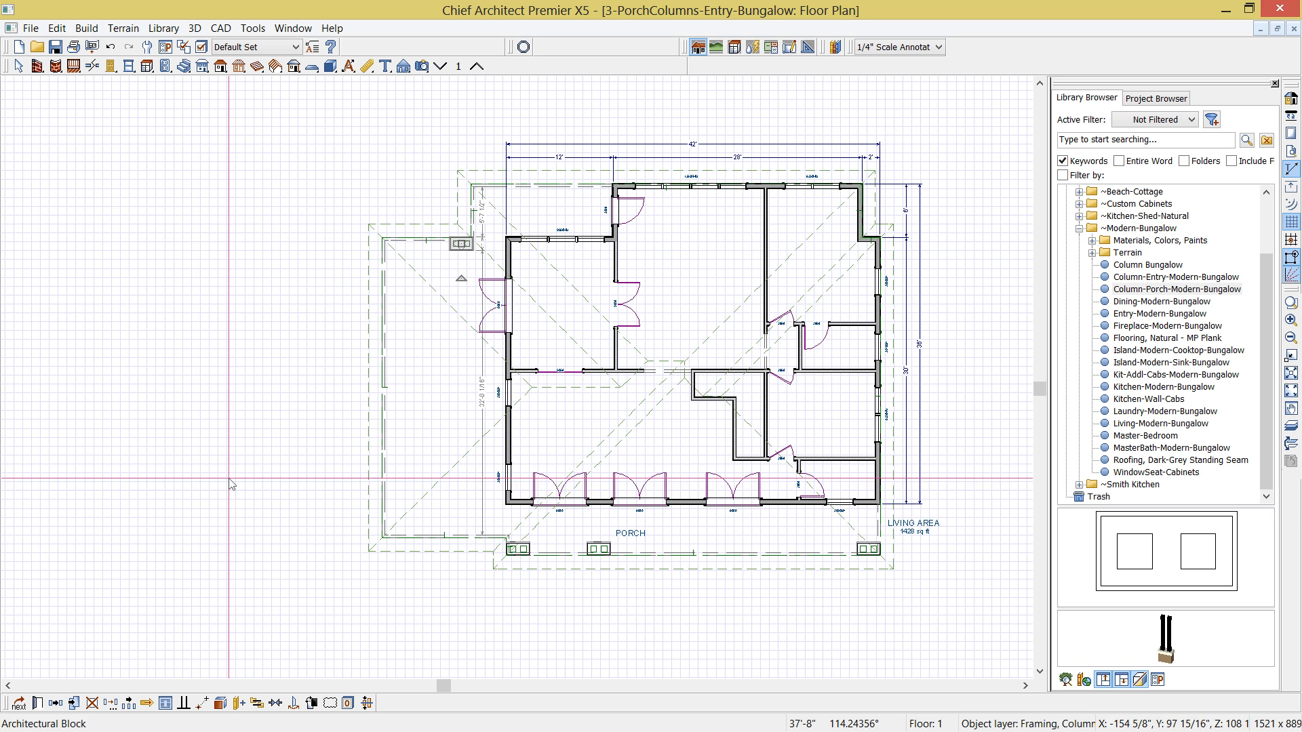
{"action": "left_click", "coordinate": [55, 704]}
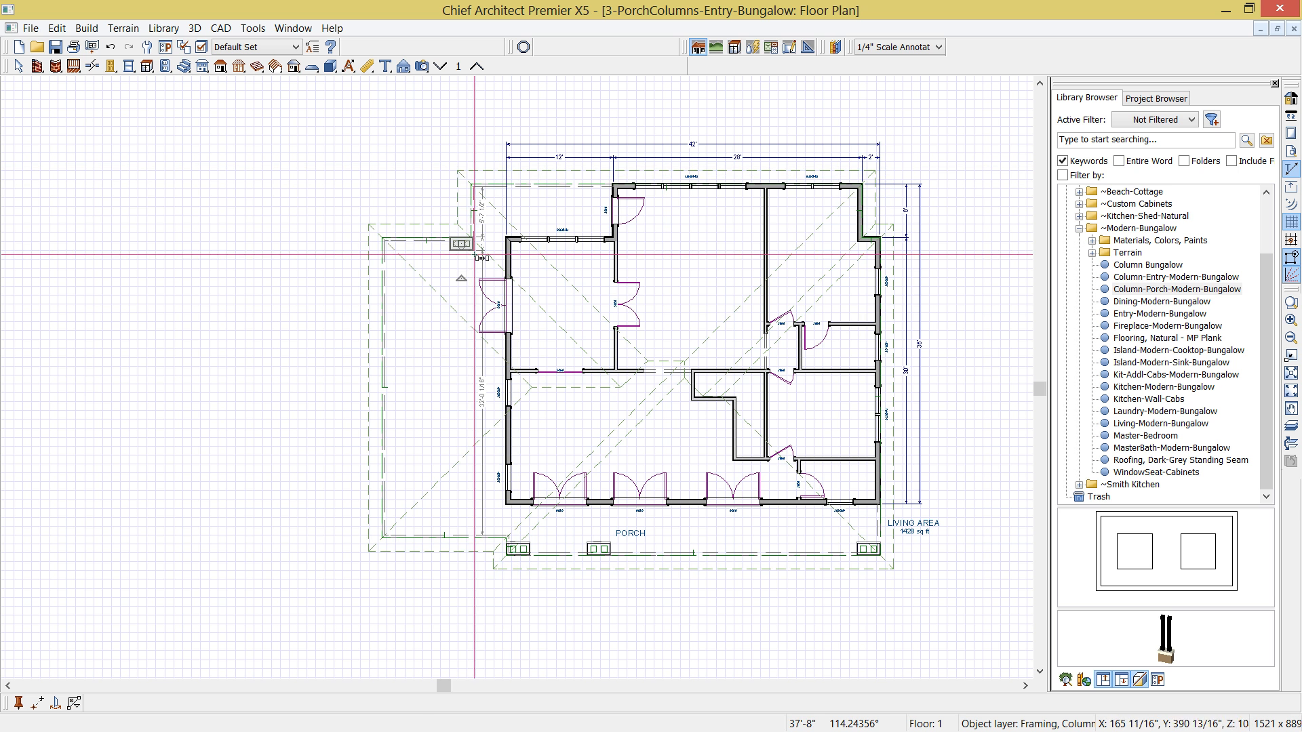
{"action": "left_click_drag", "start_coordinate": [462, 244], "coordinate": [483, 193]}
- Paste another column block at the side porch's outer rear corner and rotate it -90 degrees
{"action": "key", "text": "ctrl+v"}
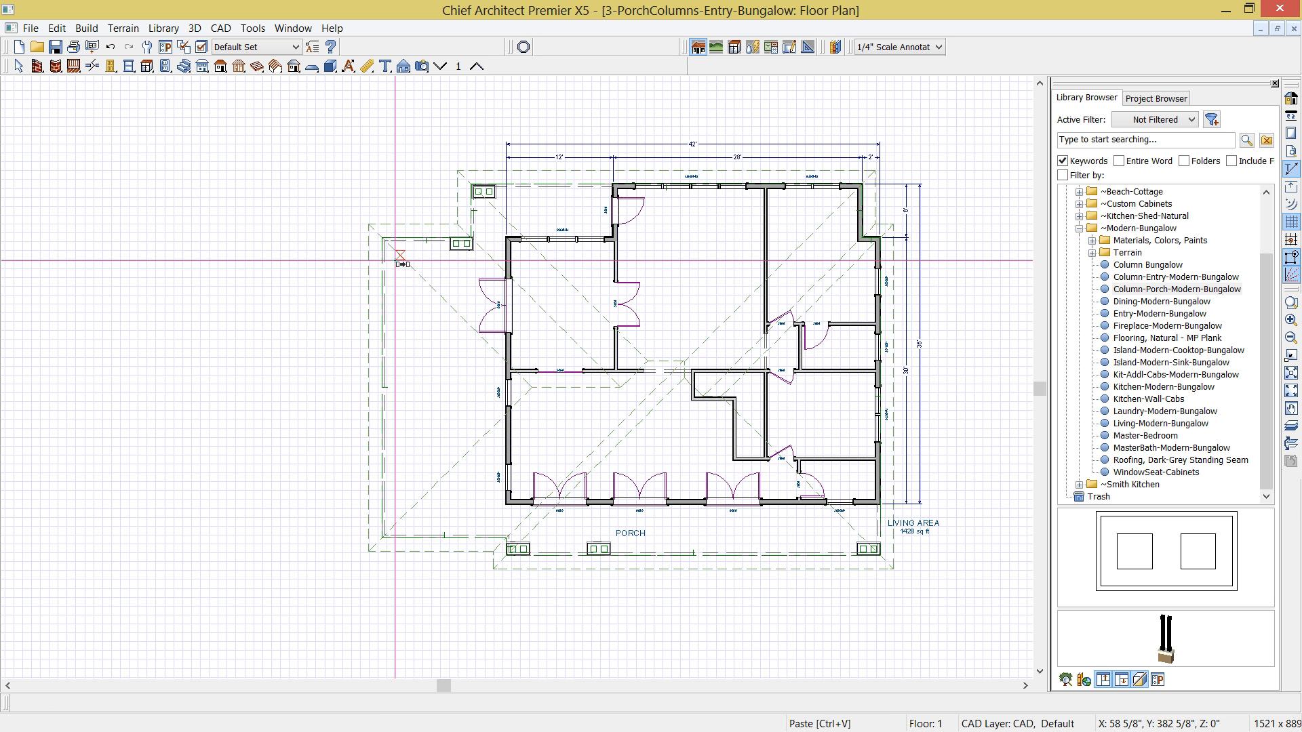
{"action": "left_click", "coordinate": [389, 249]}
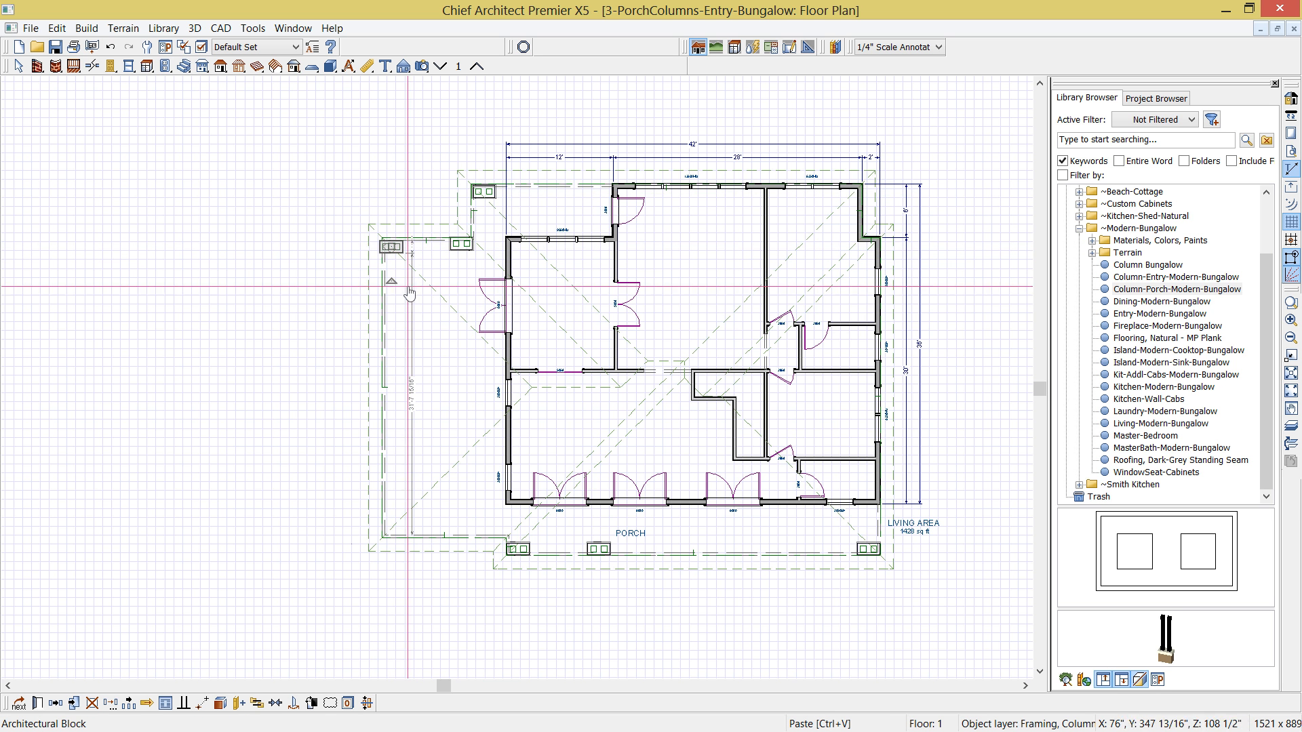
{"action": "left_click_drag", "start_coordinate": [392, 281], "coordinate": [310, 250]}
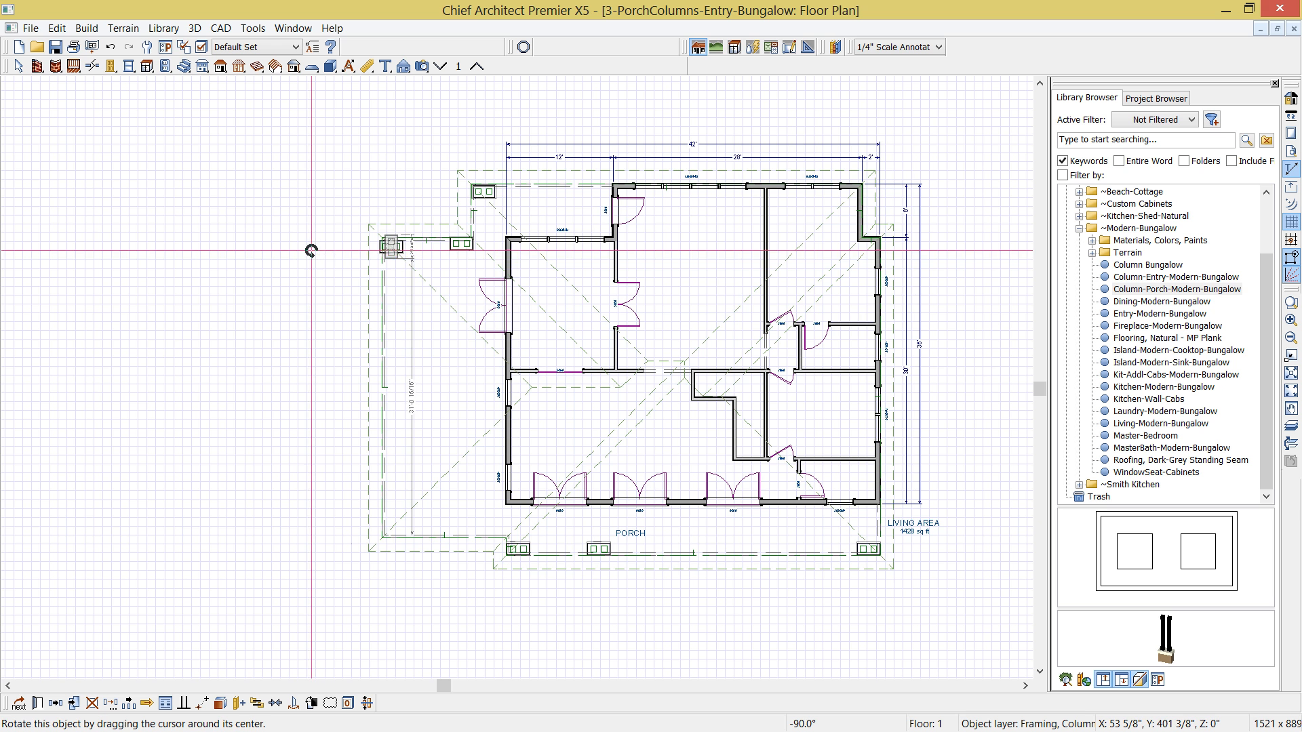
- Fit the rotated column block into the side porch's outer rear corner and copy it to the outer front corner
{"action": "scroll", "coordinate": [392, 247], "scroll_direction": "up", "scroll_amount": 1}
{"action": "scroll", "coordinate": [391, 246], "scroll_direction": "up", "scroll_amount": 1}
{"action": "left_click_drag", "start_coordinate": [389, 248], "coordinate": [380, 250]}
{"action": "scroll", "coordinate": [380, 253], "scroll_direction": "down", "scroll_amount": 2}
{"action": "scroll", "coordinate": [379, 266], "scroll_direction": "down", "scroll_amount": 1}
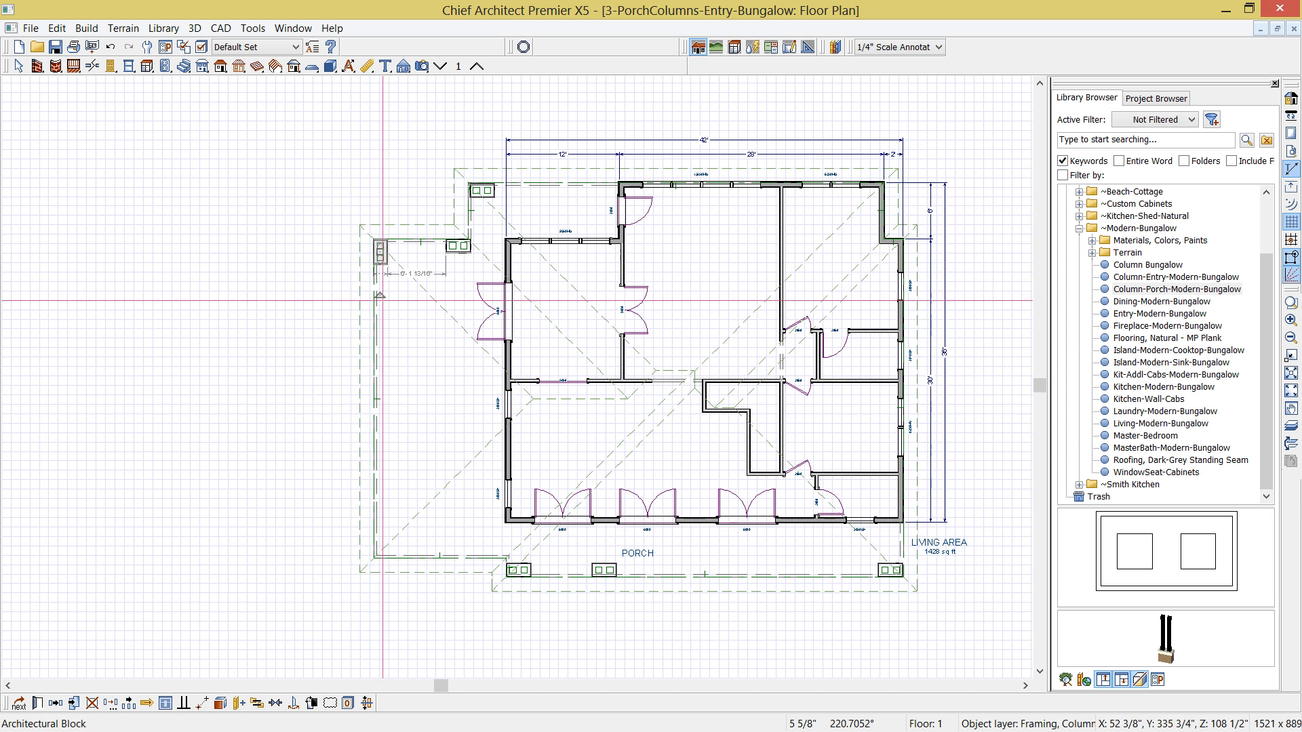
{"action": "left_click", "coordinate": [55, 710]}
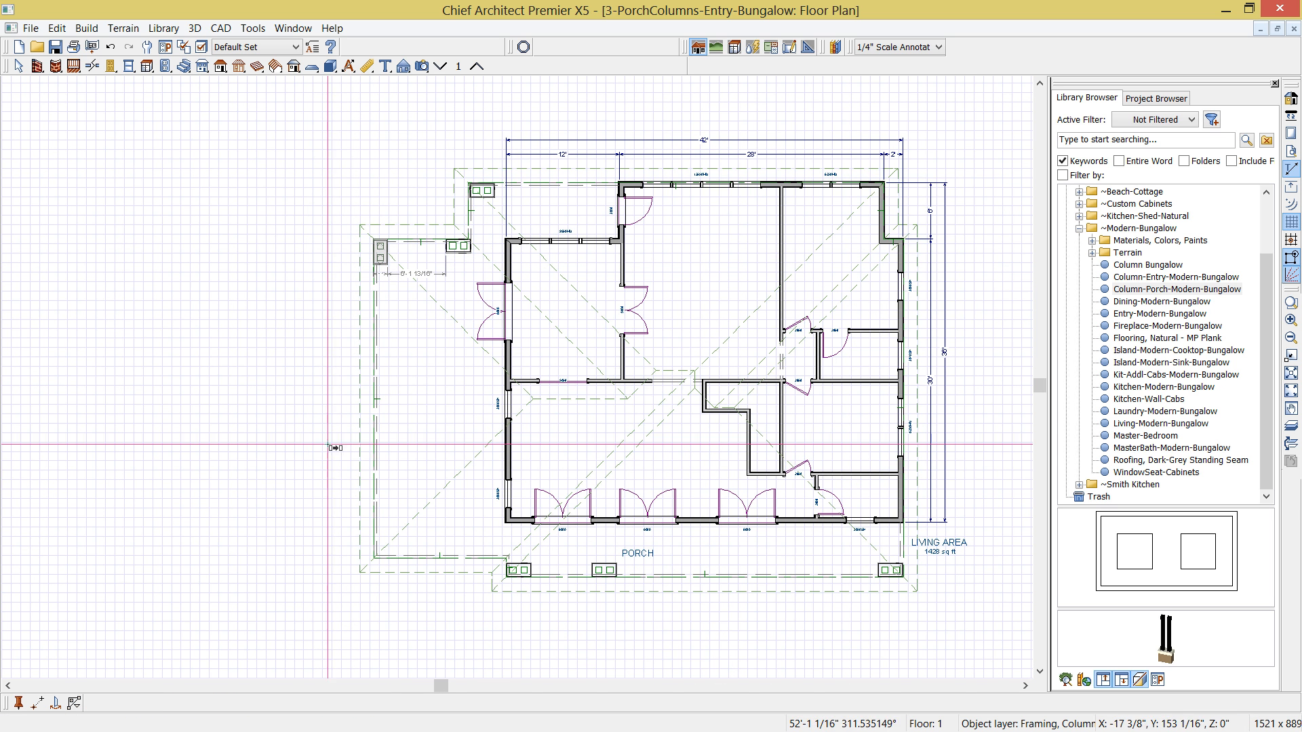
{"action": "left_click", "coordinate": [390, 404]}
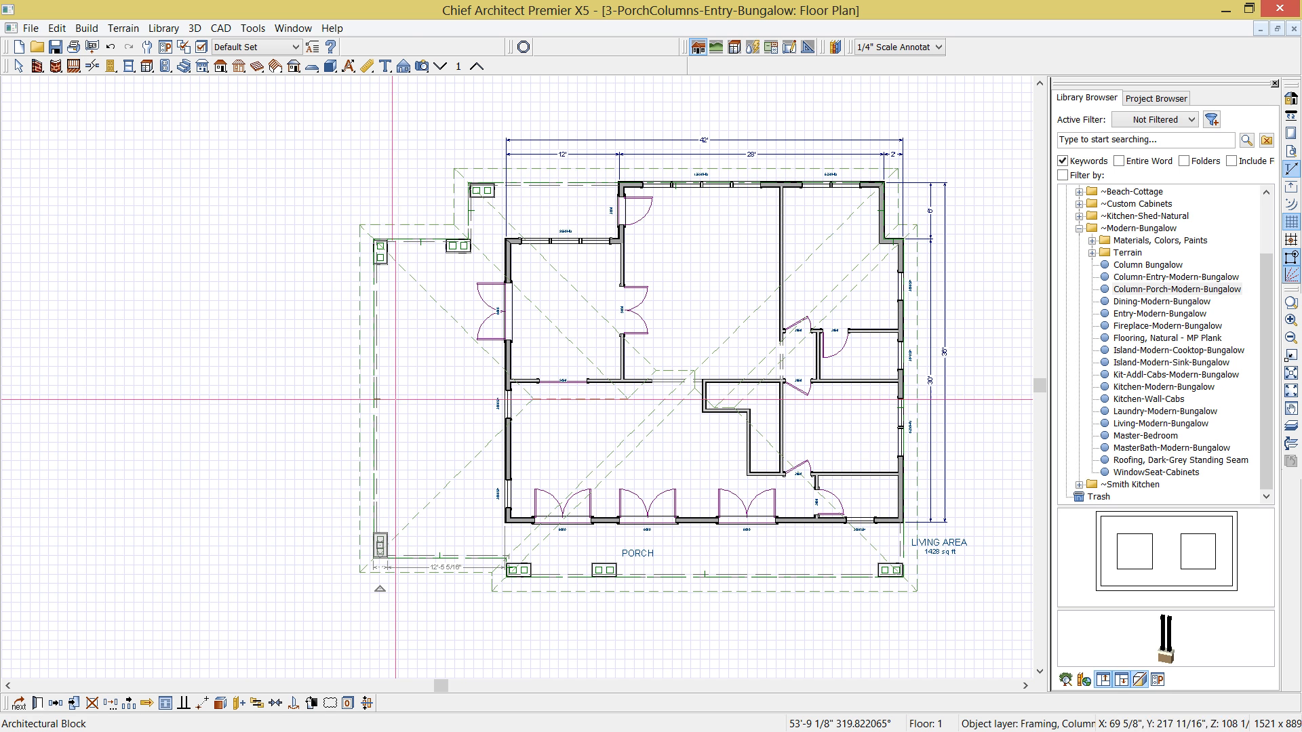
- Create a perspective full overview of the house and inspect the placed columns along the front porch
{"action": "left_click", "coordinate": [422, 66]}
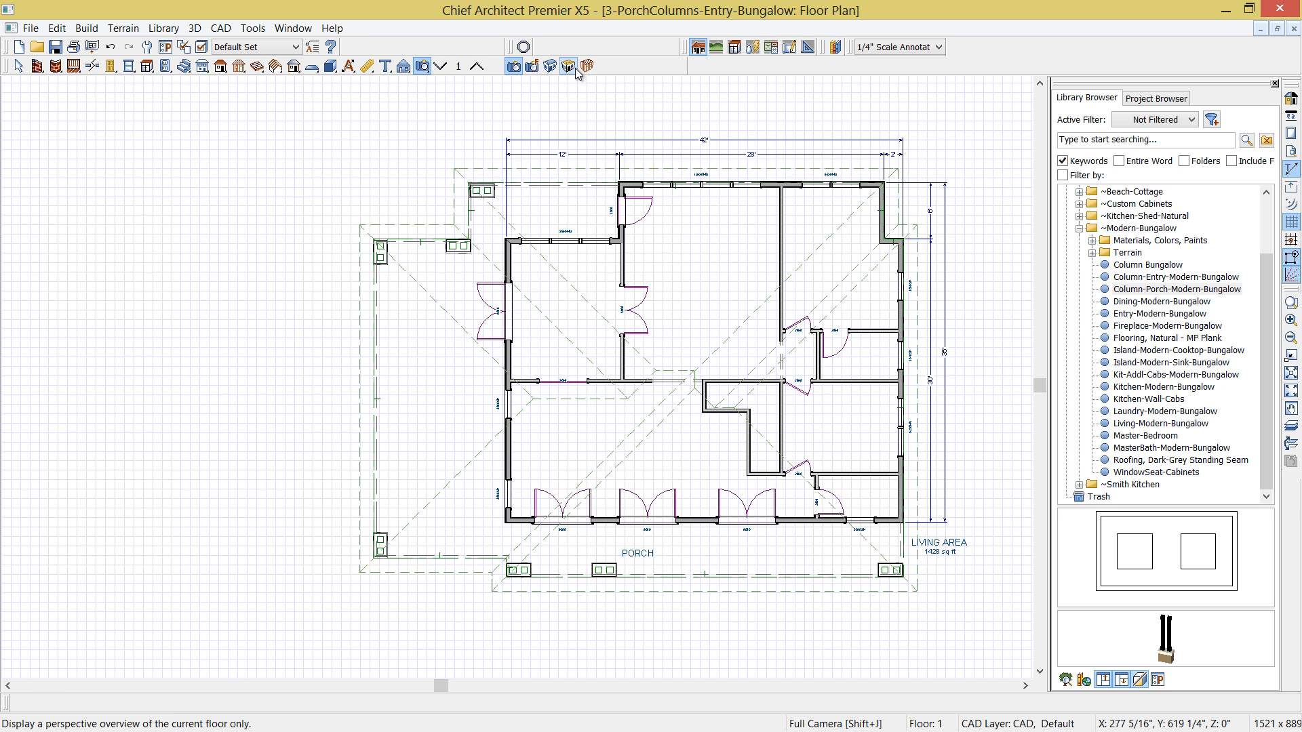
{"action": "left_click", "coordinate": [550, 65]}
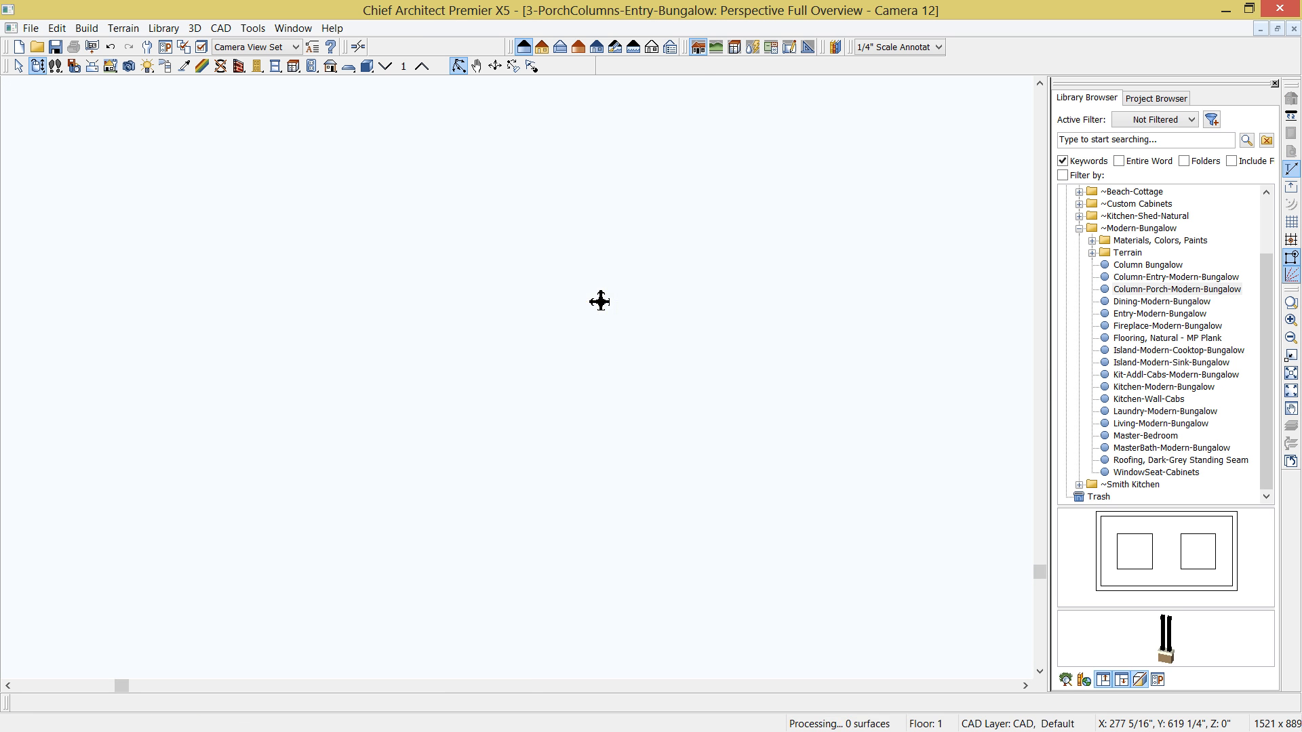
{"action": "left_click_drag", "start_coordinate": [499, 404], "coordinate": [656, 378]}
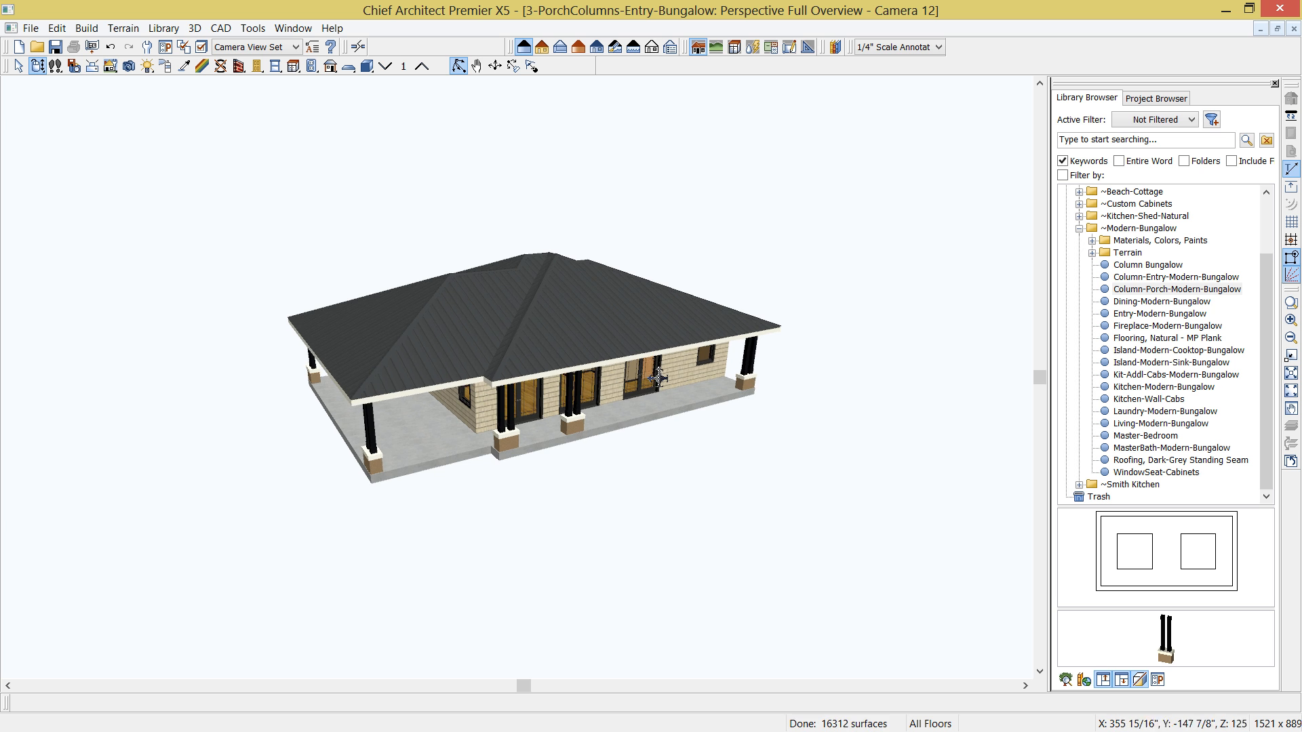
{"action": "scroll", "coordinate": [654, 397], "scroll_direction": "up", "scroll_amount": 5}
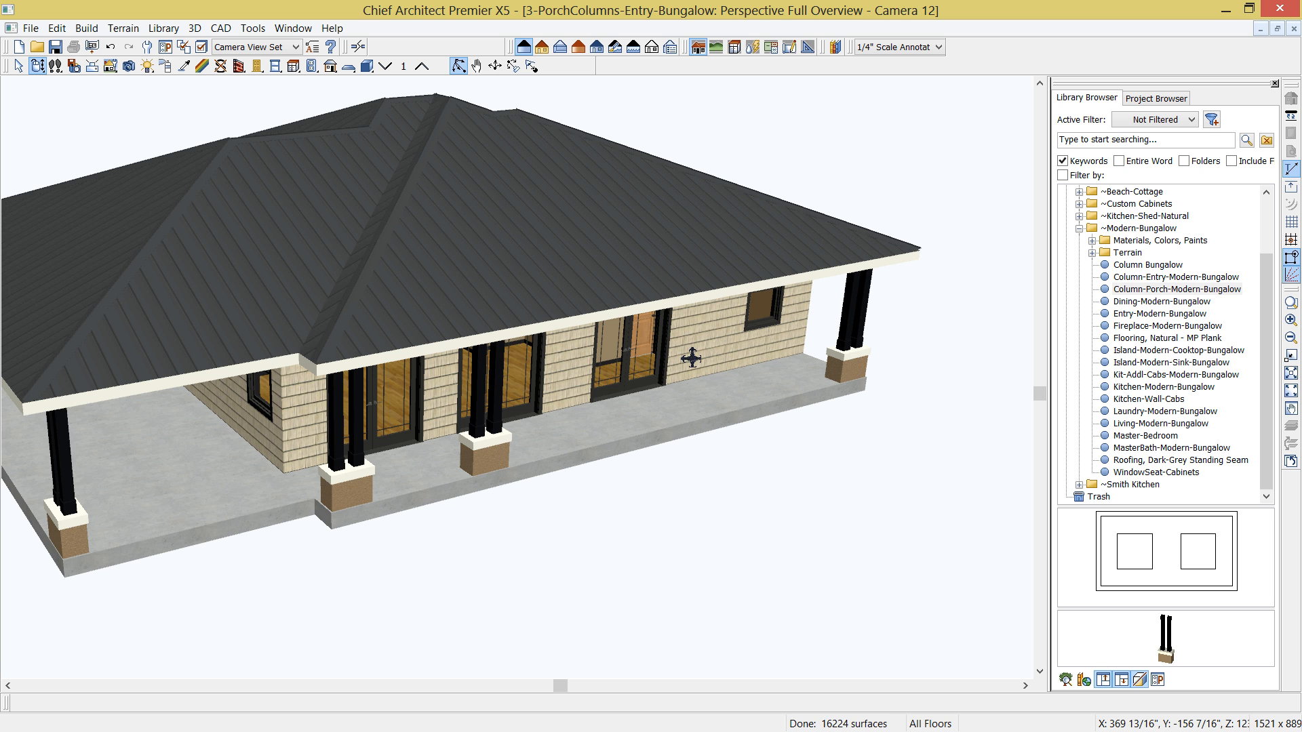
- Tile the perspective overview and floor plan side by side and close the library browser to enlarge both views
{"action": "key", "text": "shift+F4"}
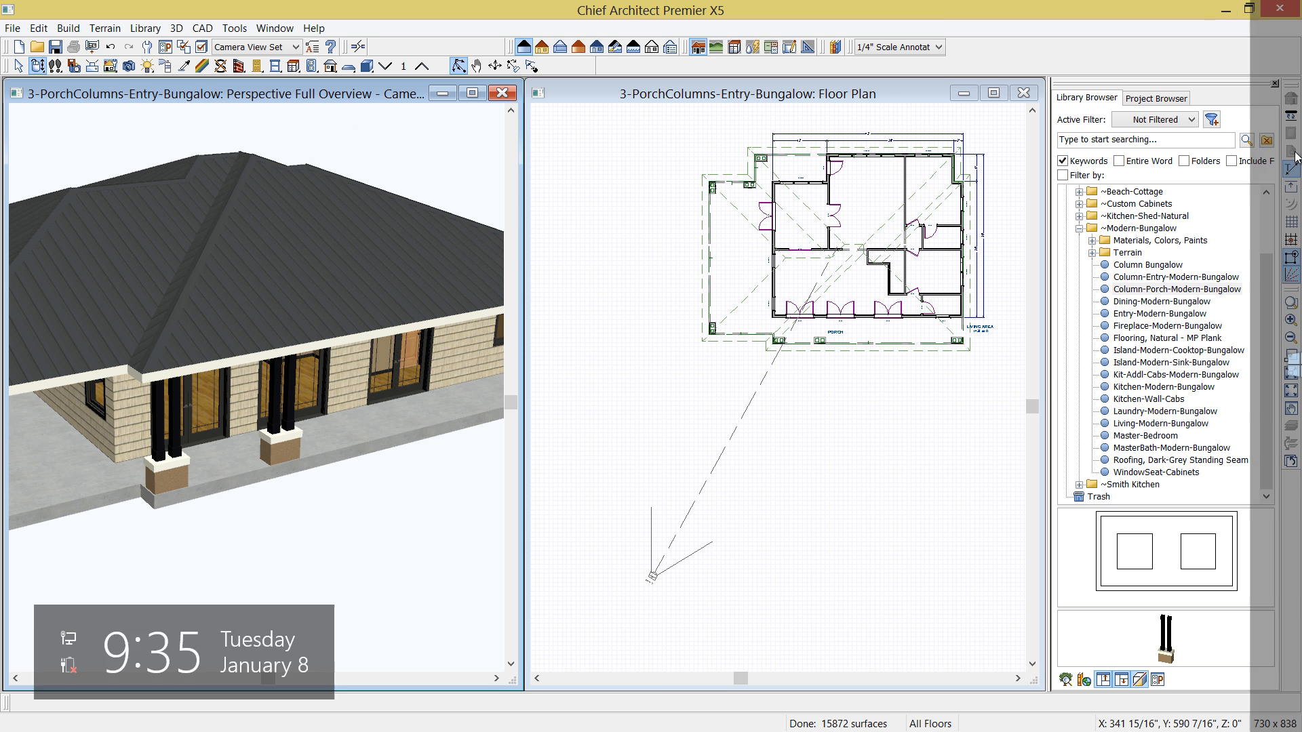
{"action": "left_click", "coordinate": [1274, 83]}
{"action": "key", "text": "shift+F4"}
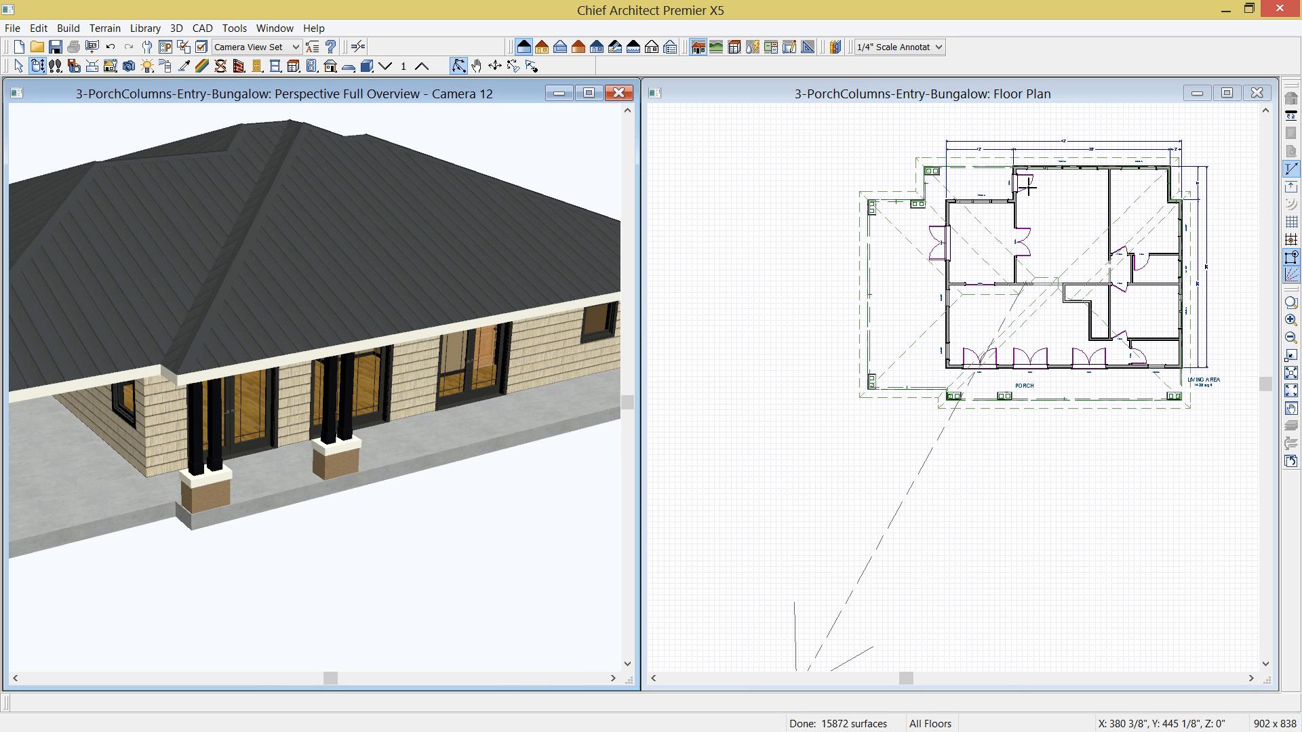
- Project a 12' wide entry out from the front porch with invisible walls, centred on the double door nearest the 3050SH window
{"action": "middle_click_drag", "start_coordinate": [1067, 366], "coordinate": [907, 367]}
{"action": "scroll", "coordinate": [934, 398], "scroll_direction": "up", "scroll_amount": 5}
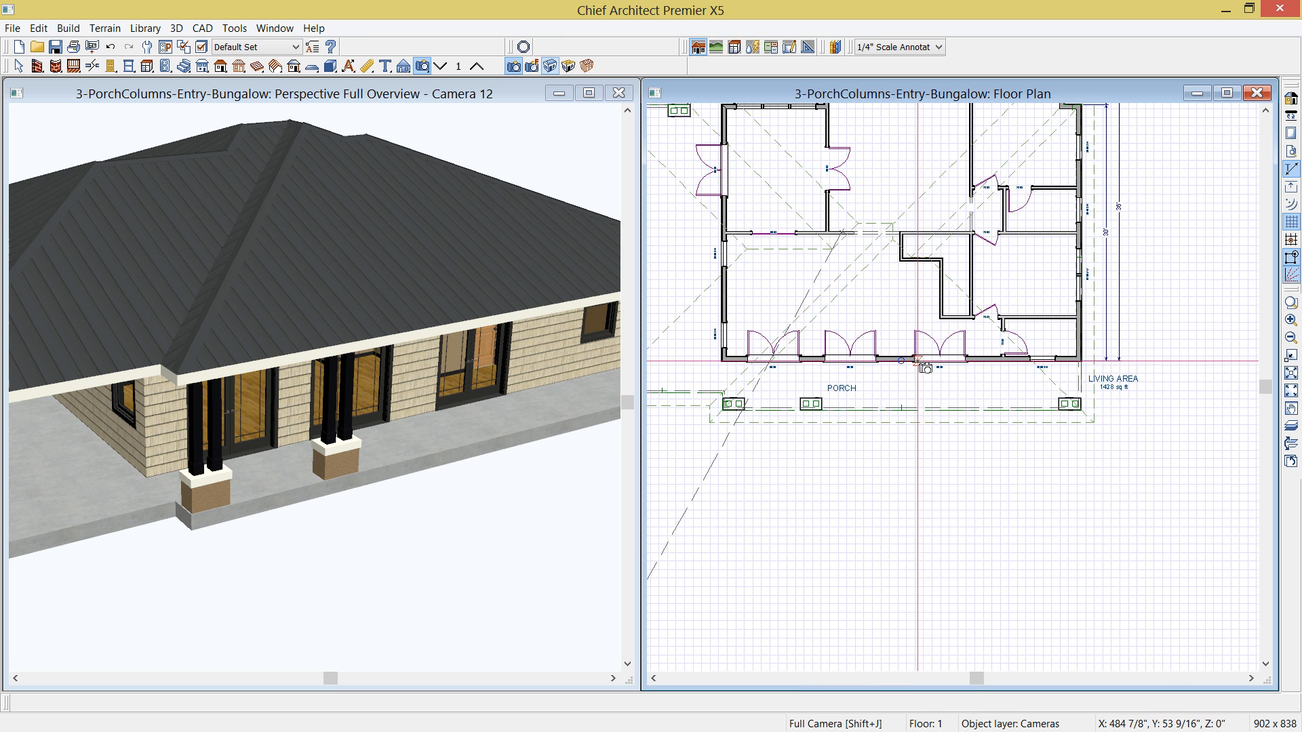
{"action": "scroll", "coordinate": [934, 398], "scroll_direction": "up", "scroll_amount": 2}
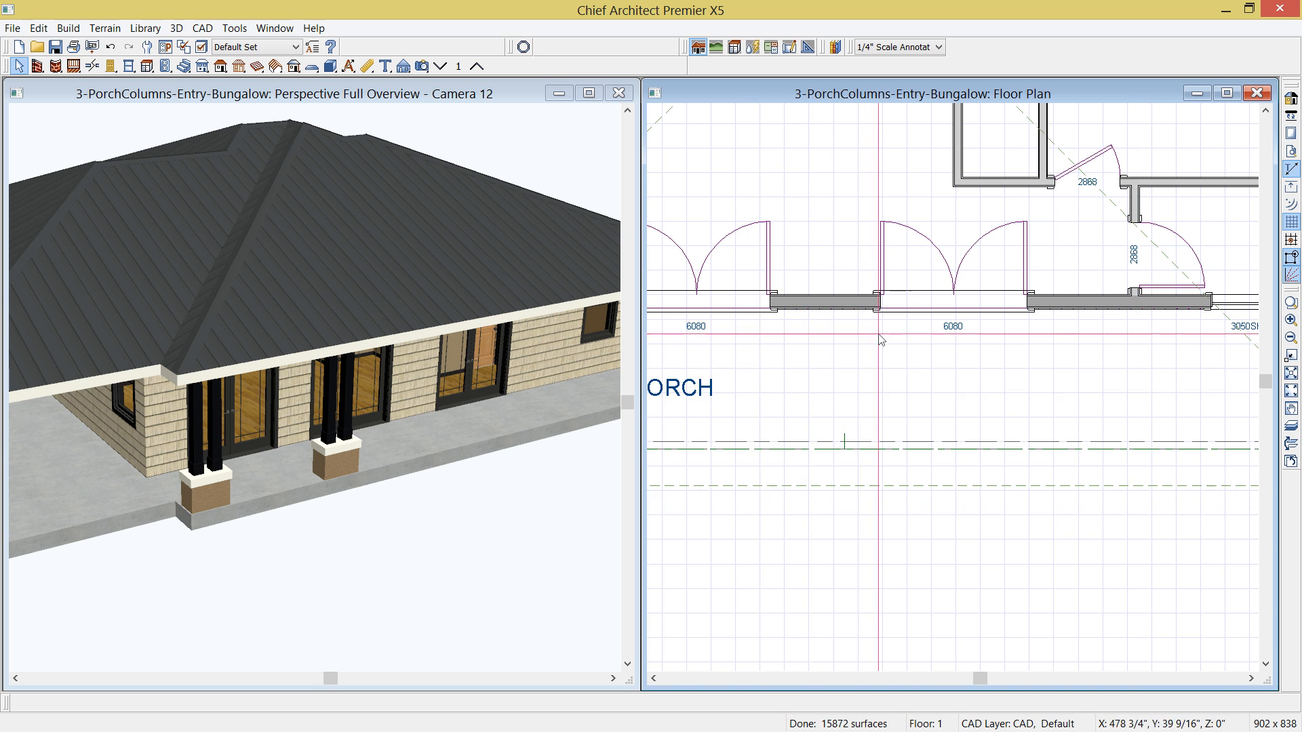
{"action": "middle_click_drag", "start_coordinate": [948, 463], "coordinate": [913, 422]}
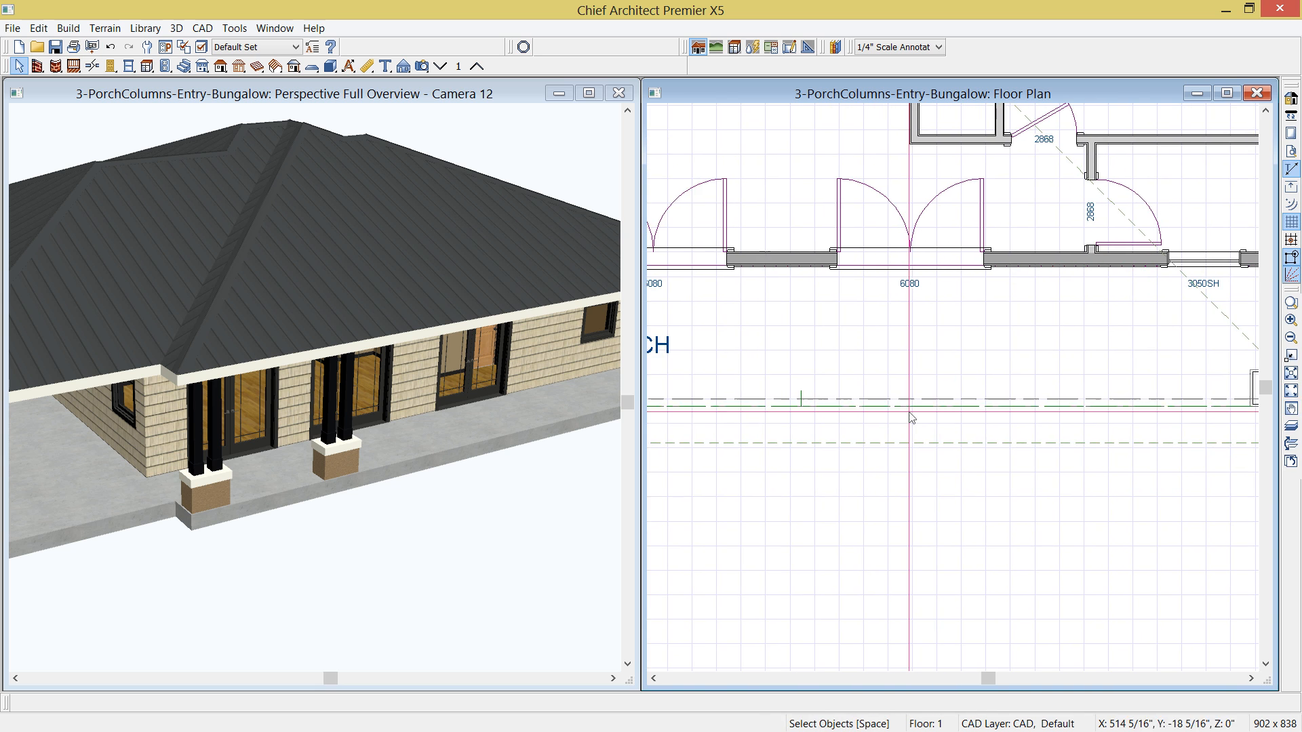
{"action": "middle_click_drag", "start_coordinate": [919, 477], "coordinate": [890, 425]}
{"action": "scroll", "coordinate": [892, 424], "scroll_direction": "down", "scroll_amount": 1}
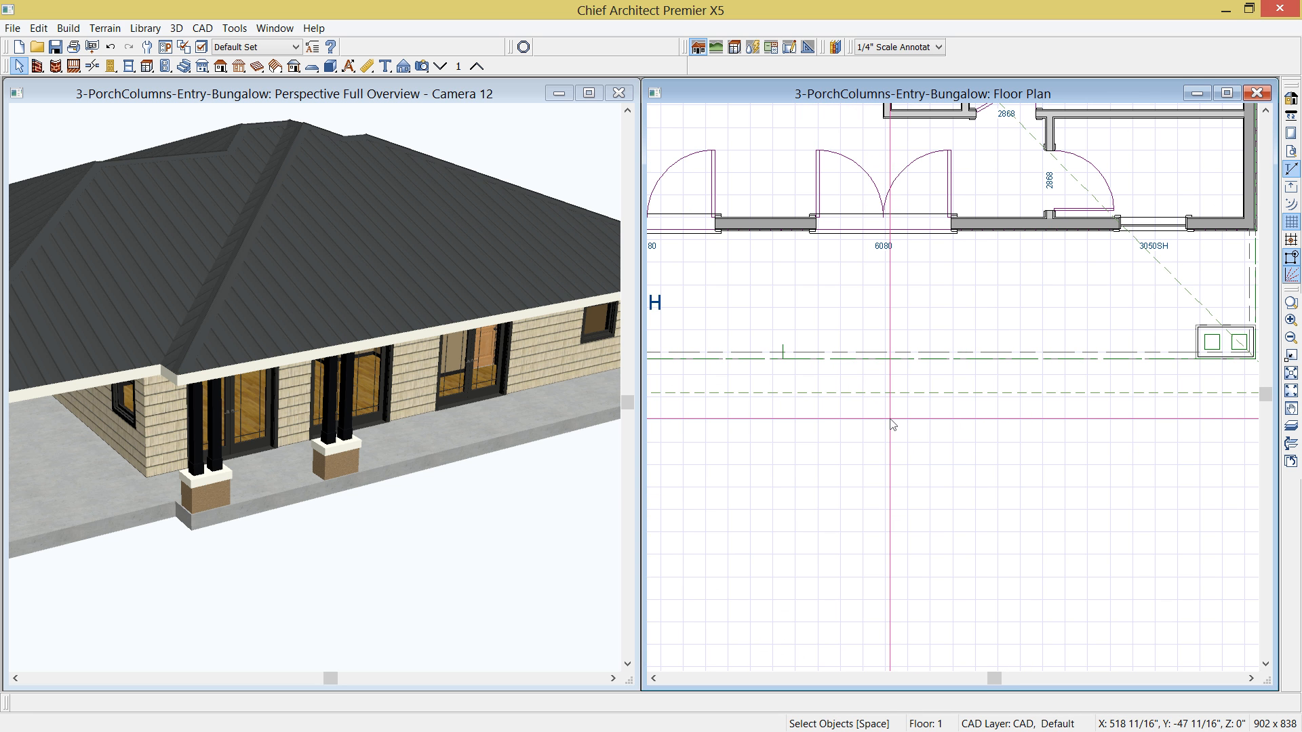
{"action": "left_click", "coordinate": [880, 229]}
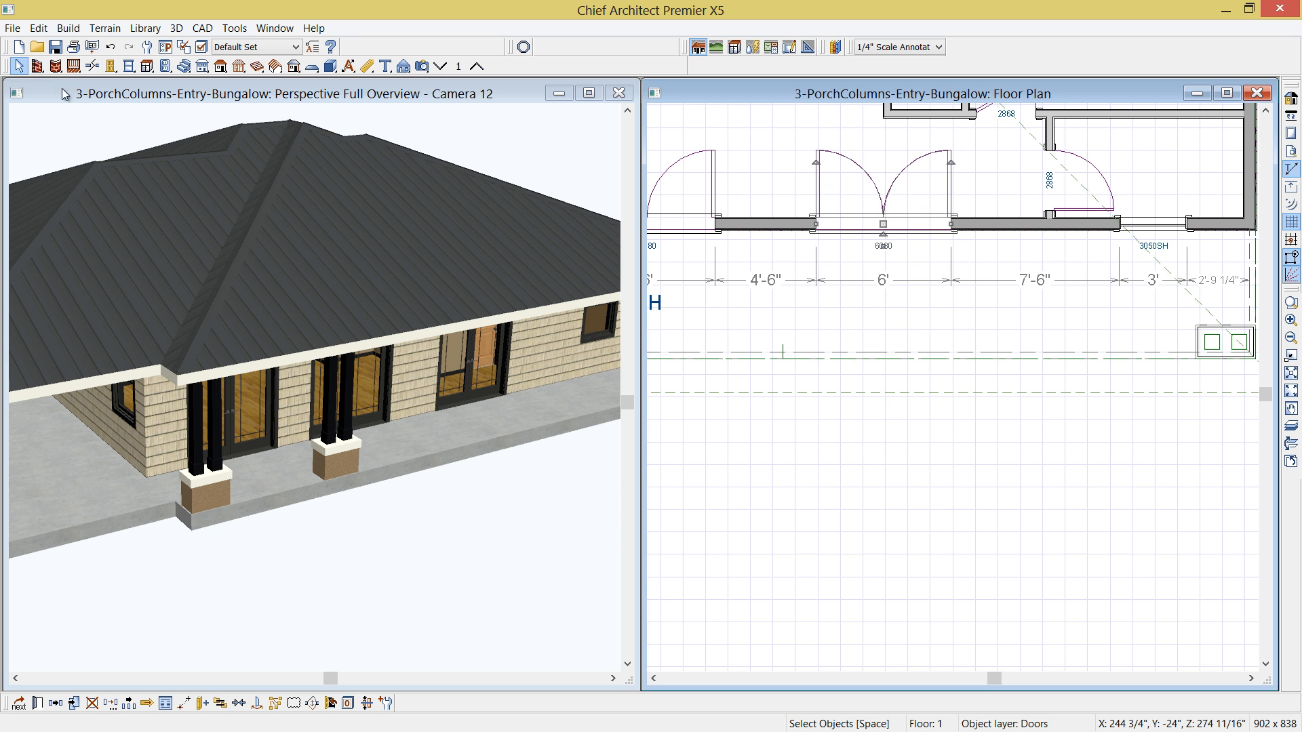
{"action": "left_click", "coordinate": [88, 98]}
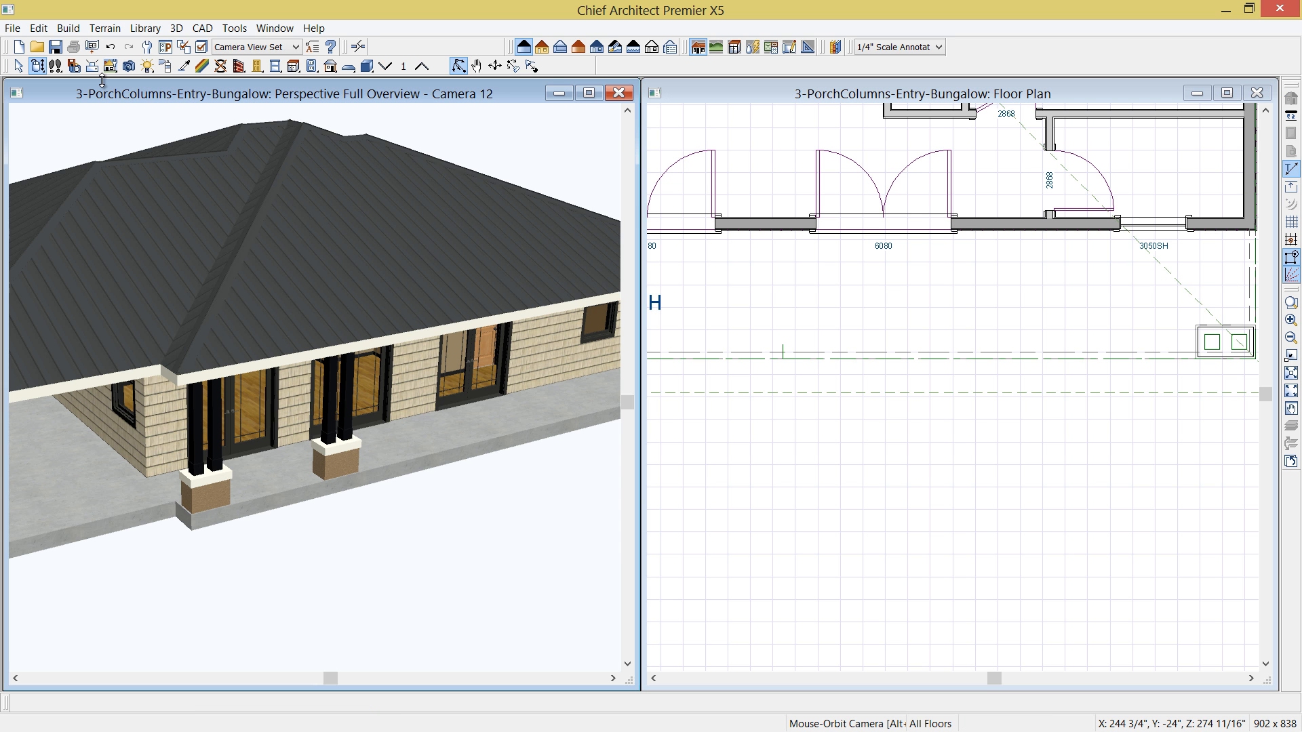
{"action": "left_click", "coordinate": [801, 95]}
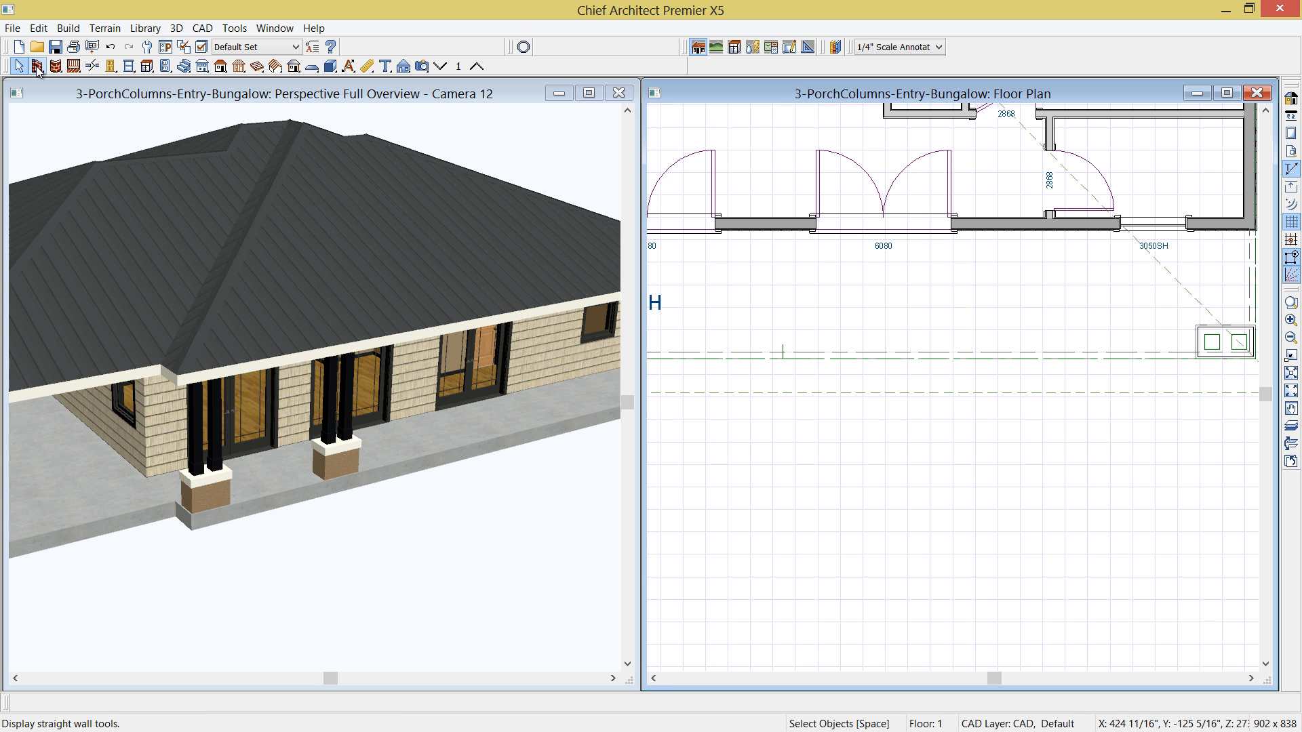
{"action": "left_click", "coordinate": [37, 66]}
{"action": "left_click", "coordinate": [642, 65]}
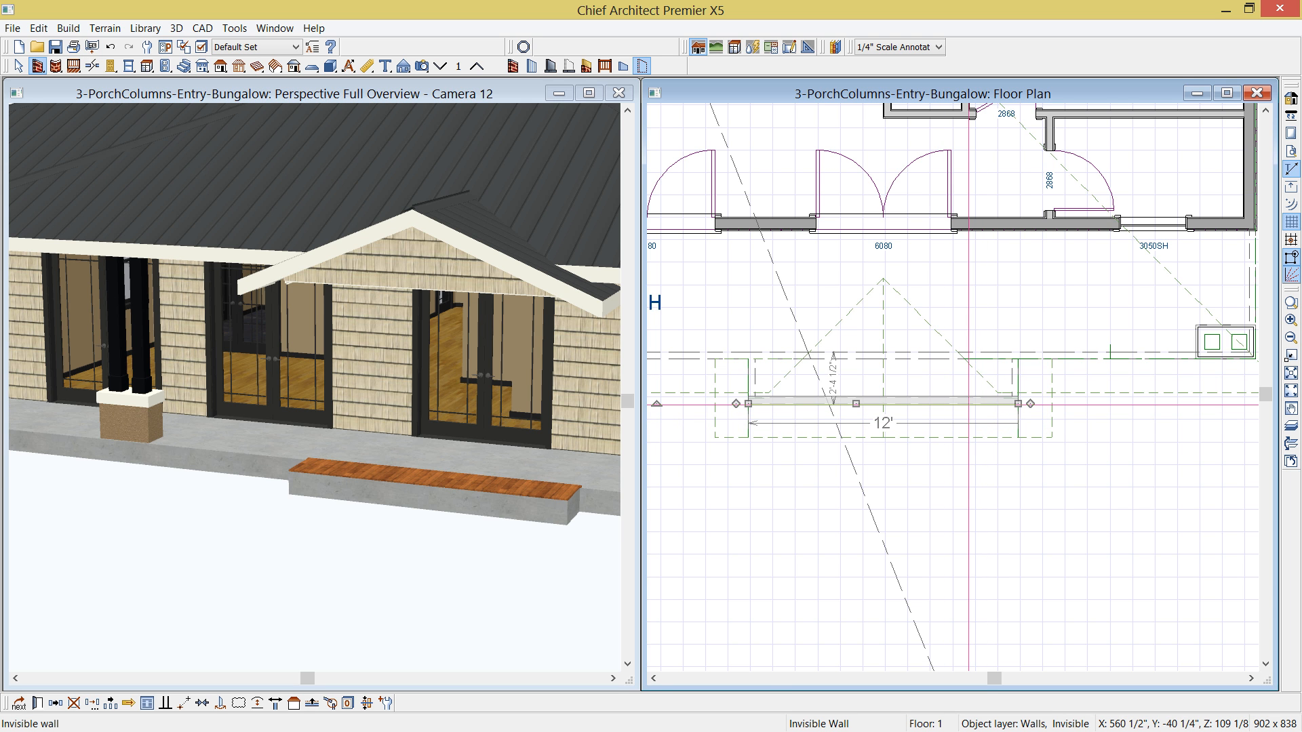
- Turn off the ceiling over the new entry projection's room and set its room type to Porch
{"action": "left_click", "coordinate": [949, 383]}
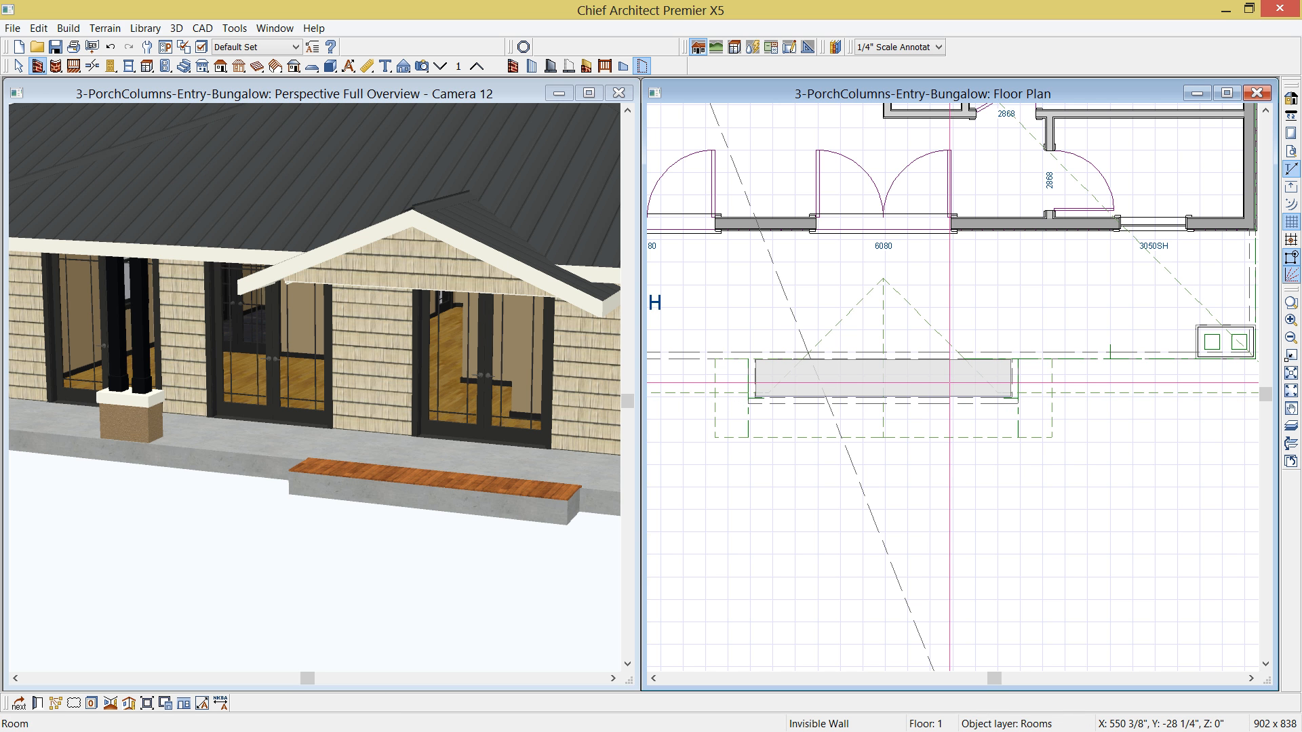
{"action": "double_click", "coordinate": [949, 383]}
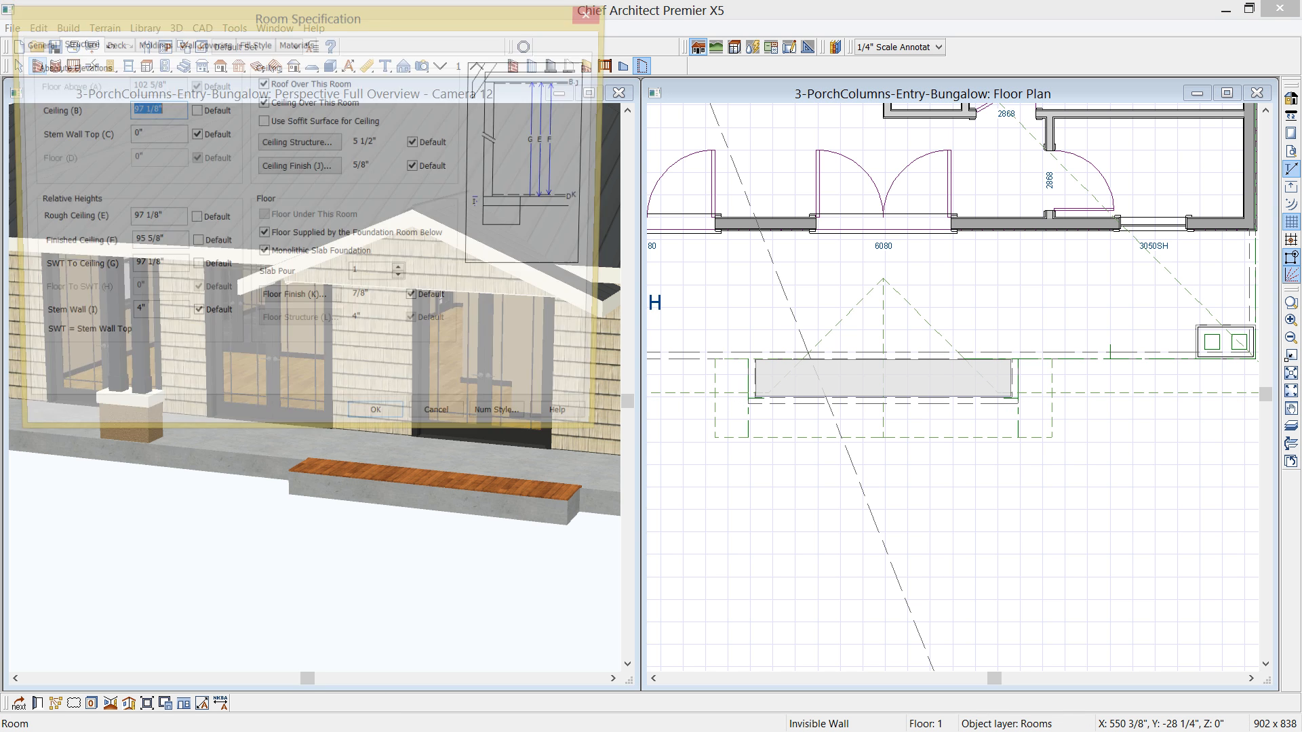
{"action": "left_click", "coordinate": [169, 109]}
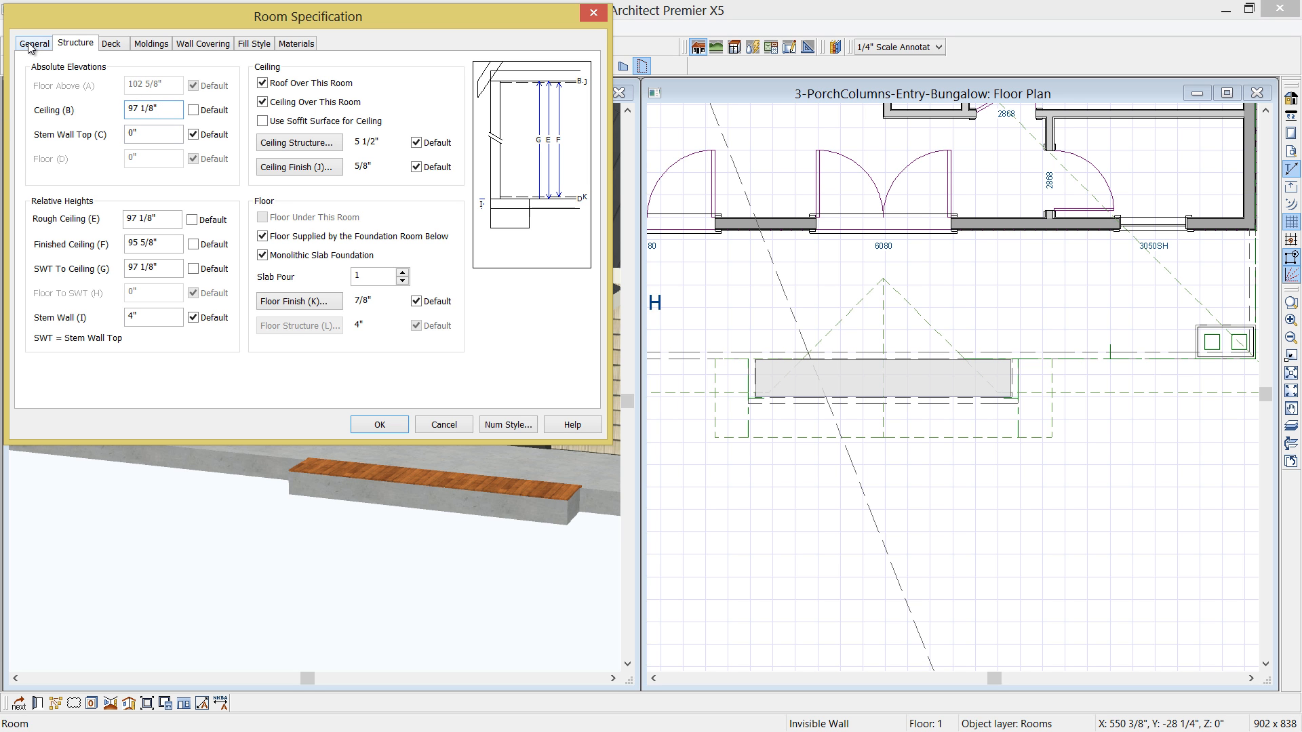
{"action": "left_click", "coordinate": [263, 103]}
{"action": "left_click_drag", "start_coordinate": [309, 25], "coordinate": [891, 219]}
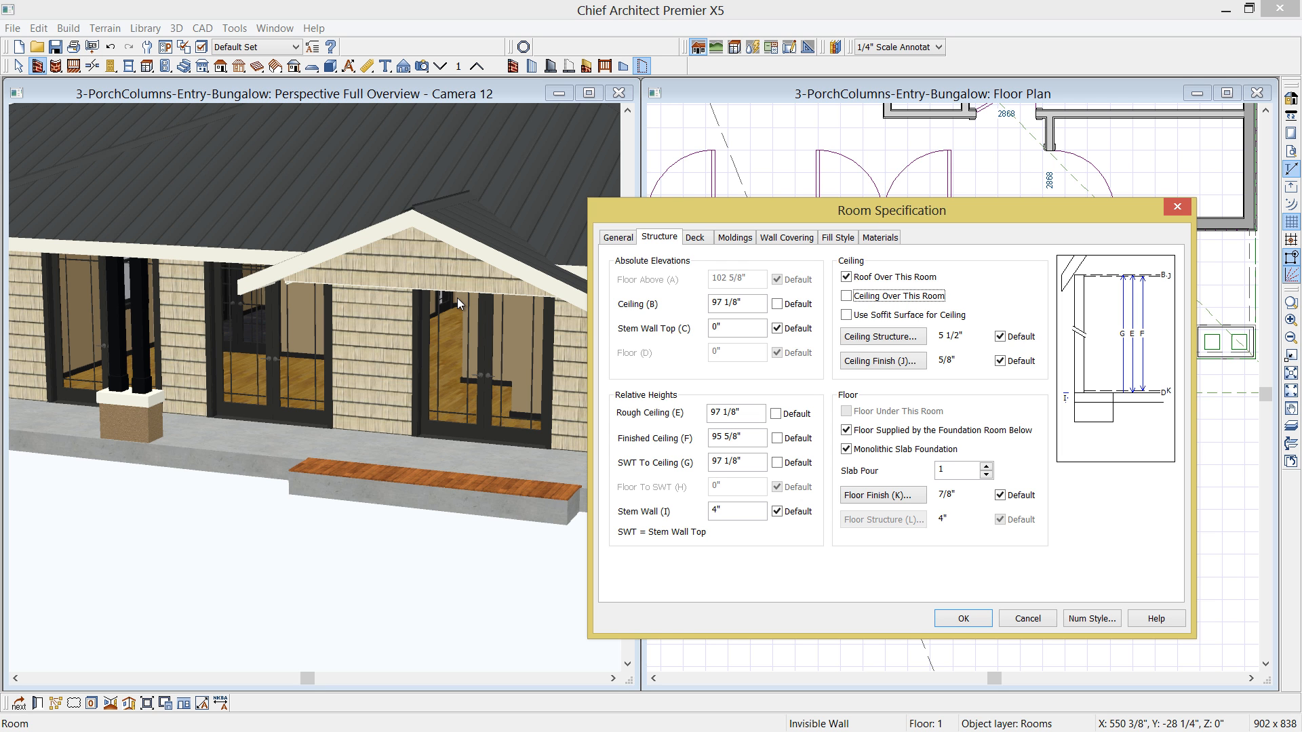
{"action": "left_click", "coordinate": [625, 239]}
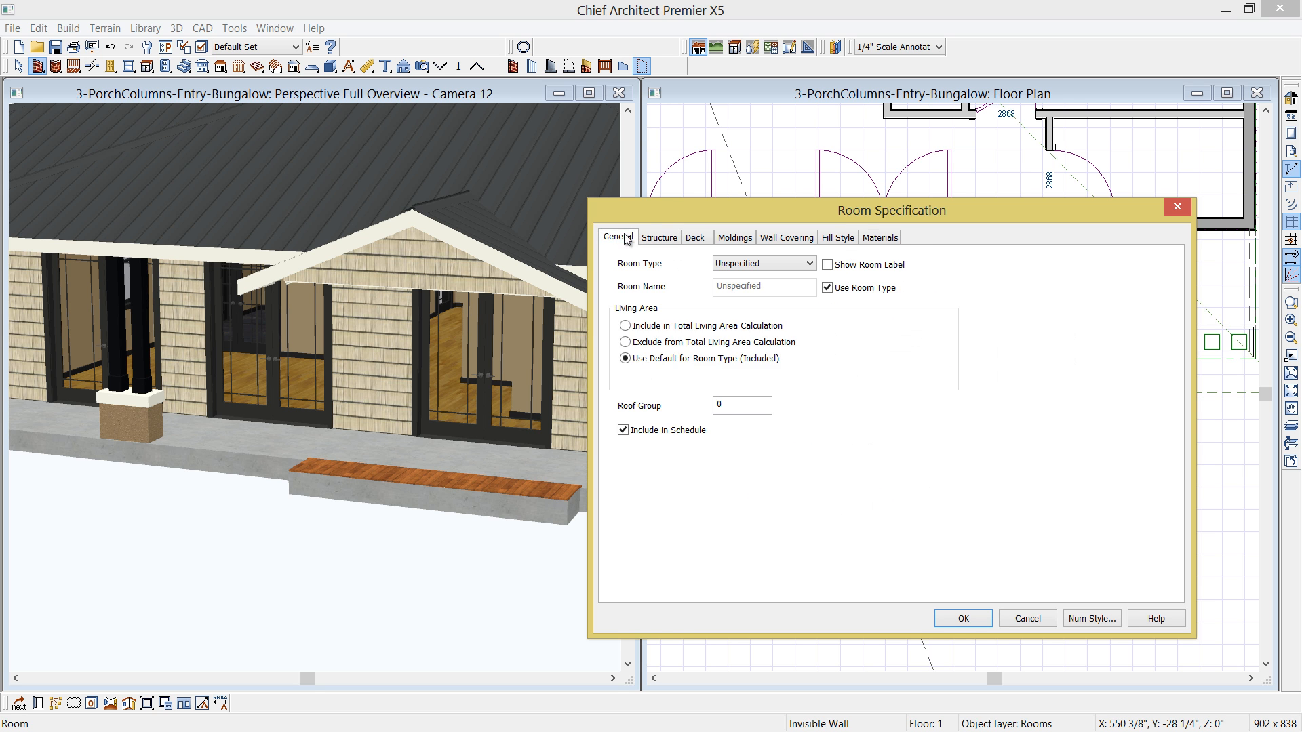
{"action": "left_click", "coordinate": [809, 264]}
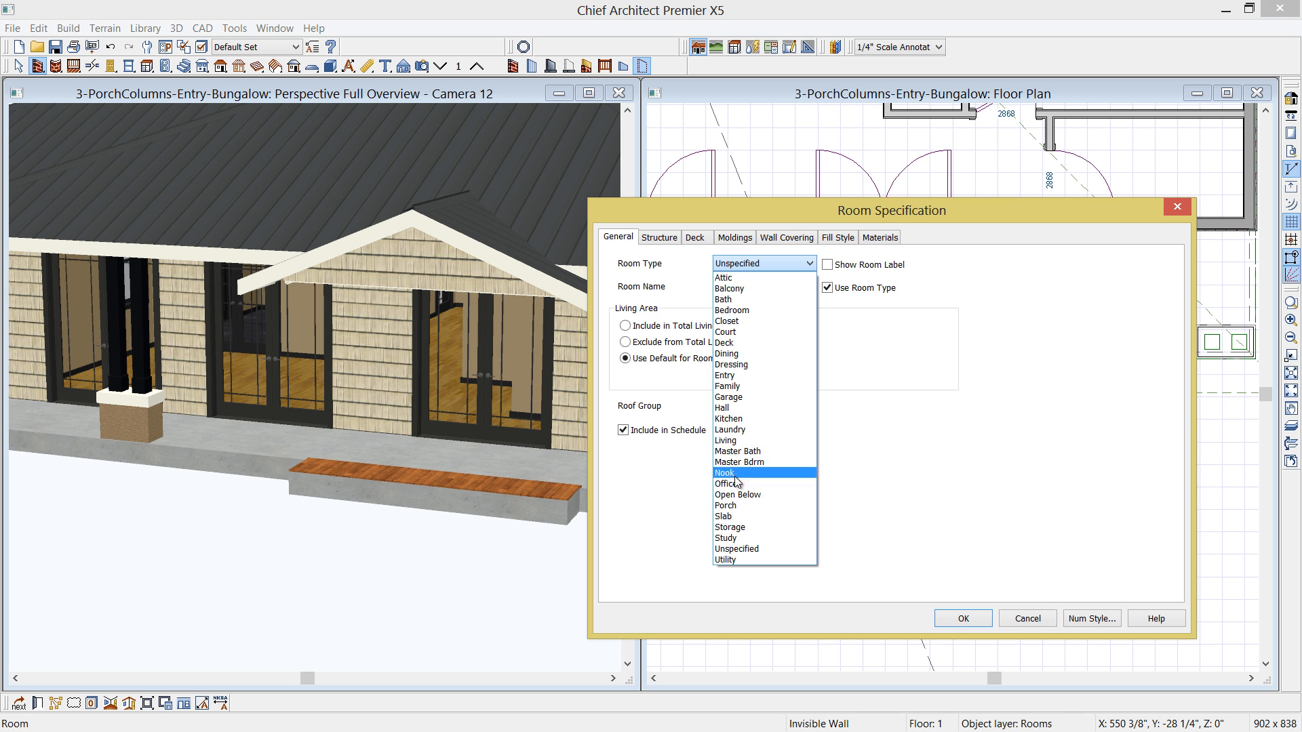
{"action": "left_click", "coordinate": [726, 506]}
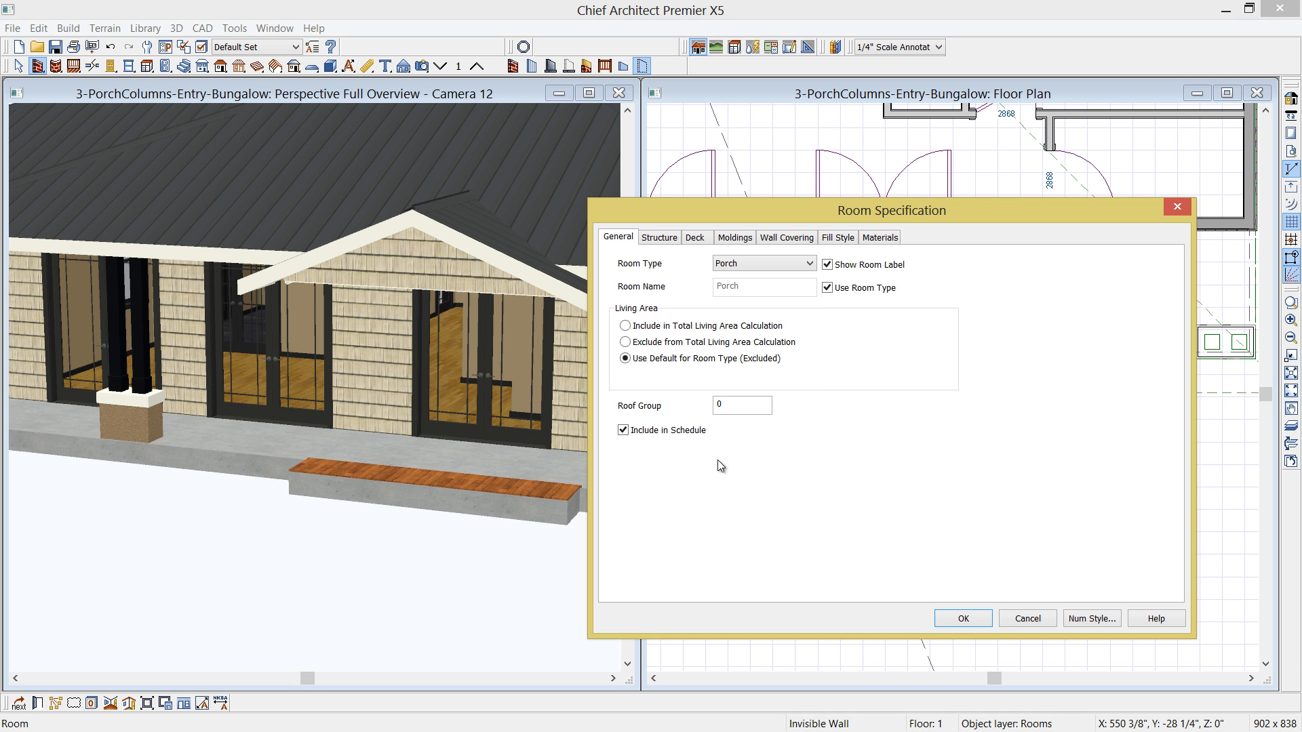
{"action": "left_click", "coordinate": [659, 237]}
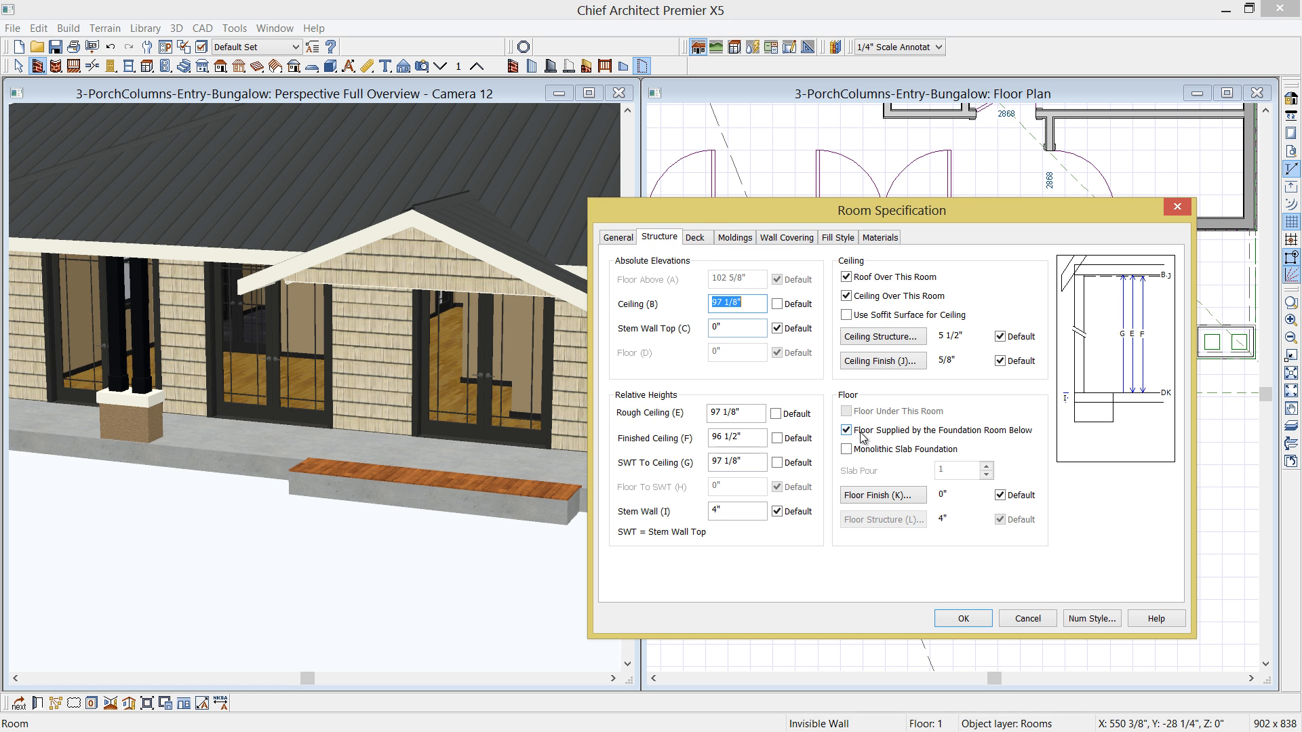
{"action": "left_click", "coordinate": [956, 620]}
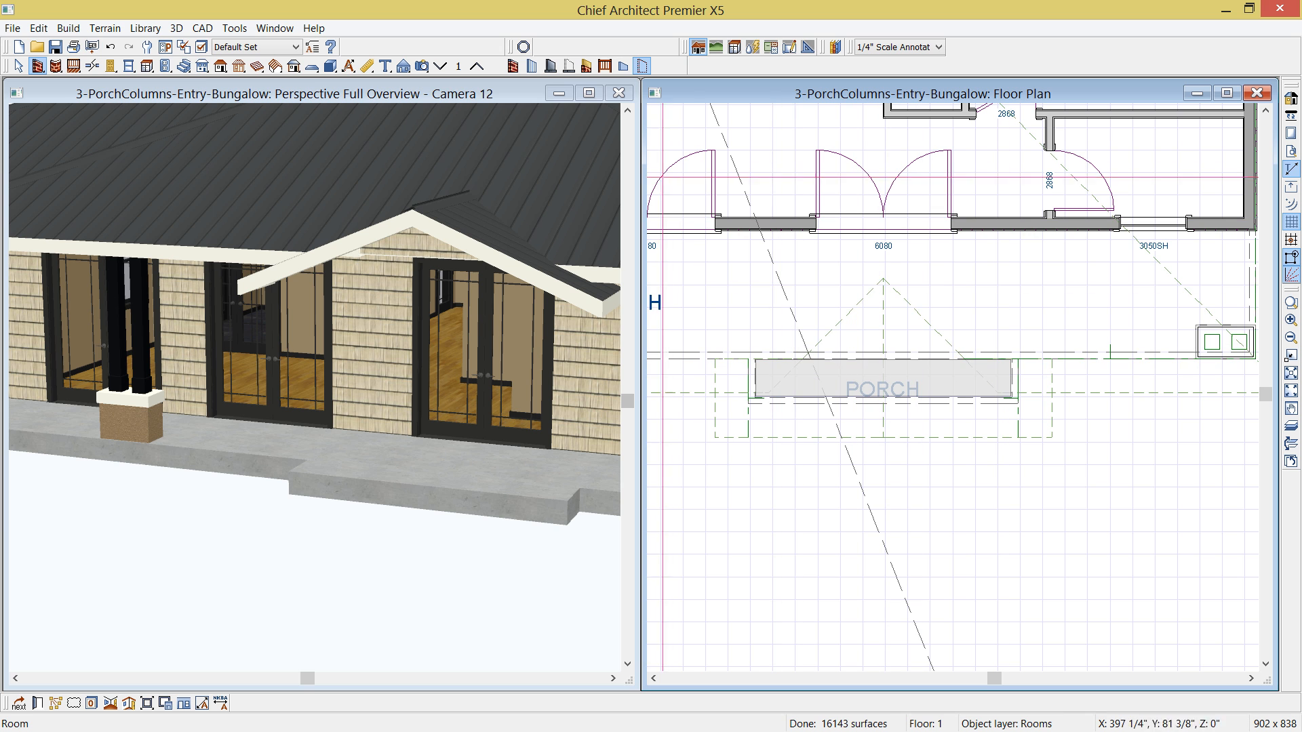
- Close the perspective overview and maximize the floor plan around the entry porch
{"action": "left_click", "coordinate": [618, 94]}
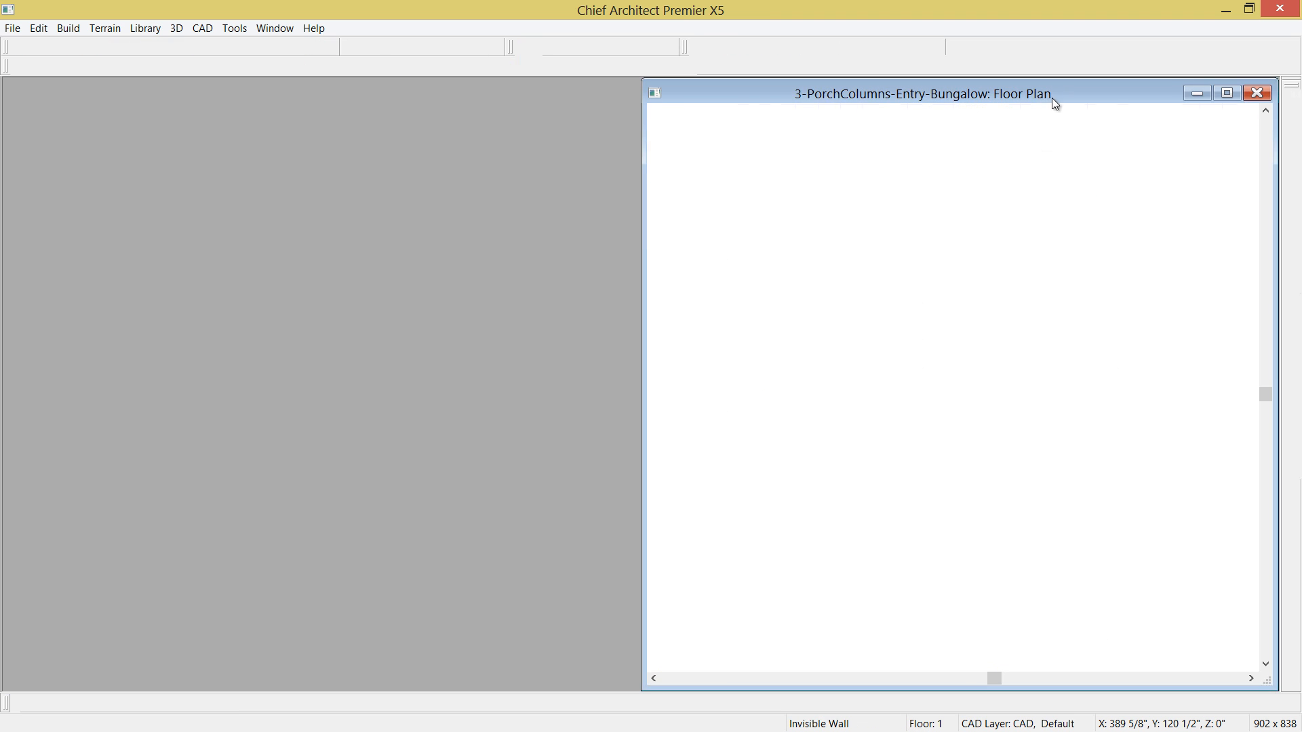
{"action": "left_click_drag", "start_coordinate": [1044, 95], "coordinate": [520, 84]}
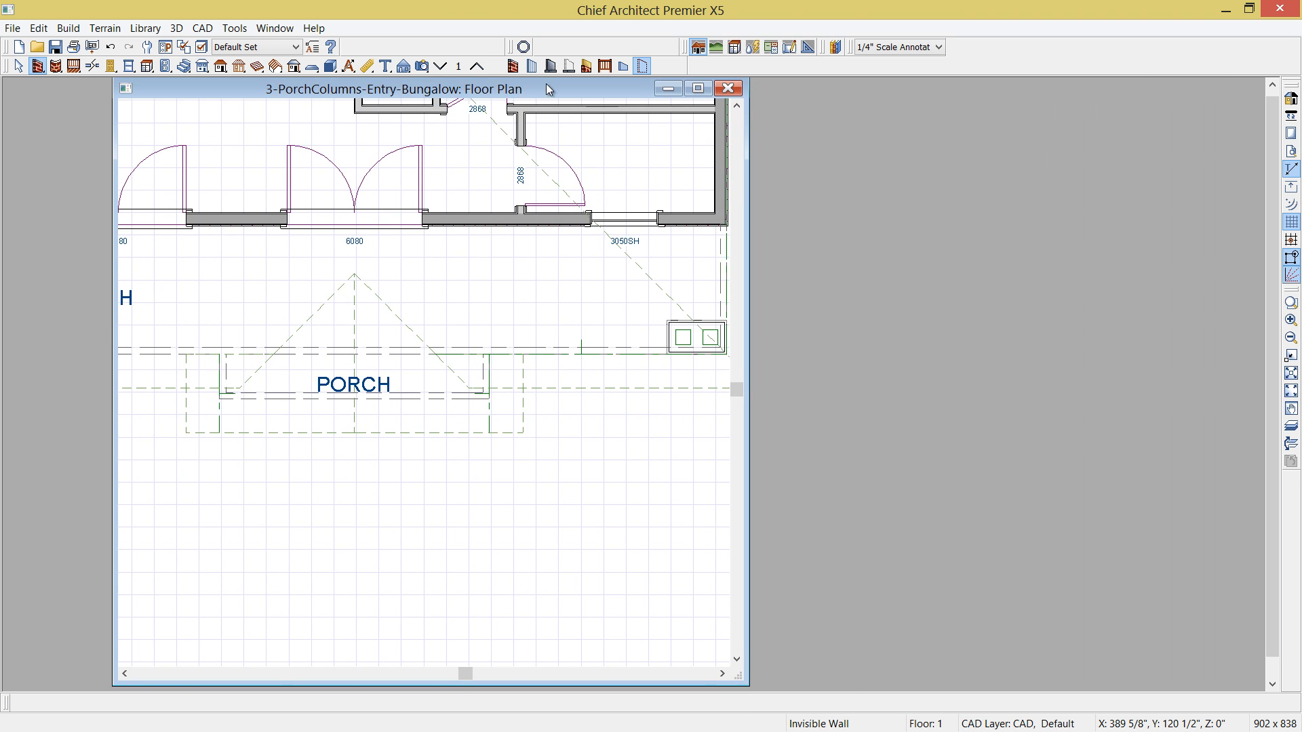
{"action": "left_click", "coordinate": [698, 83]}
{"action": "middle_click_drag", "start_coordinate": [653, 398], "coordinate": [544, 231]}
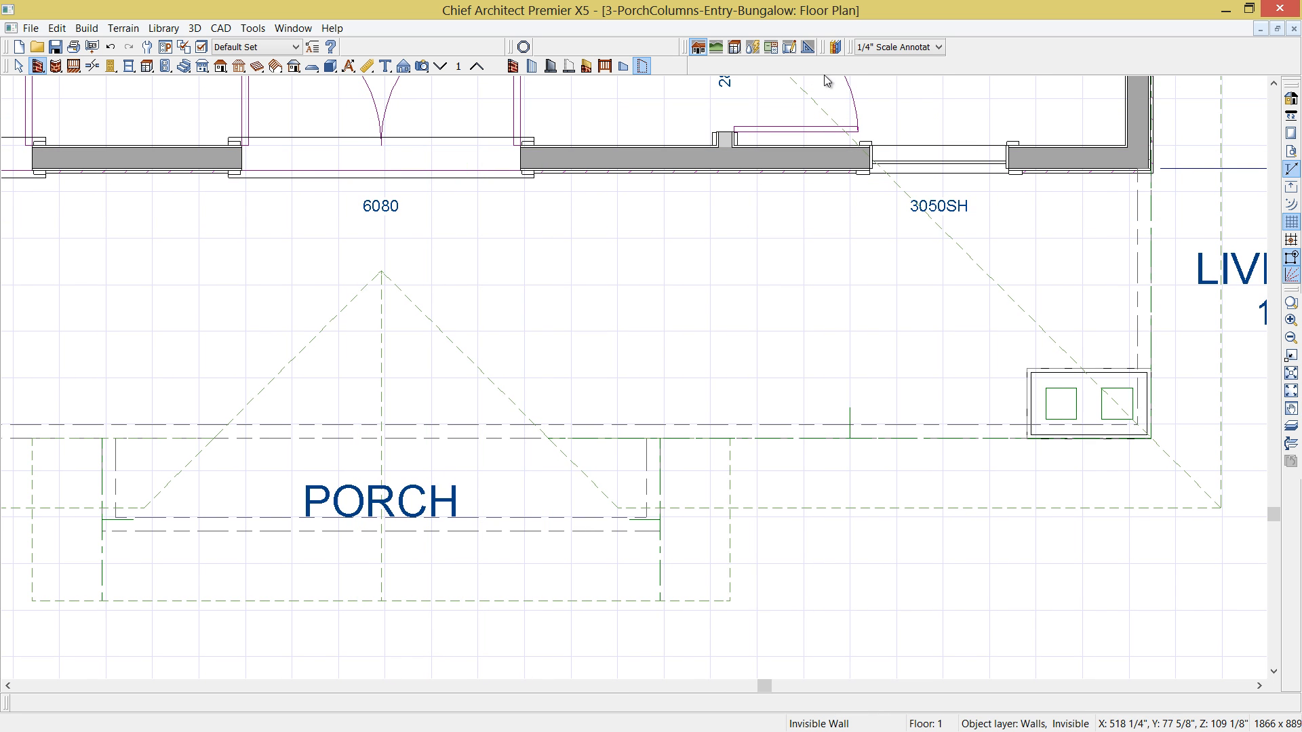
- Place a Column-Entry-Modern-Bungalow block from the library and fit it into the entry porch's outer front corner nearest the 3050SH window
{"action": "left_click", "coordinate": [836, 48]}
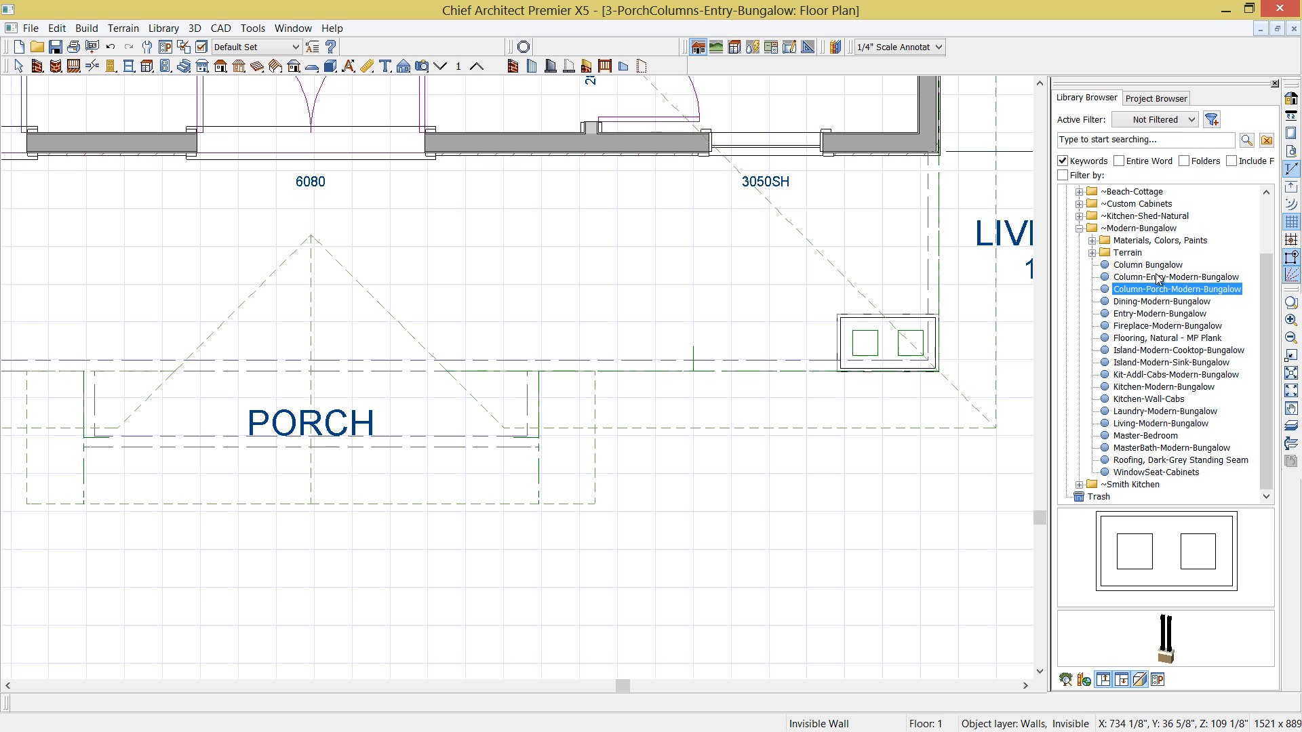
{"action": "left_click", "coordinate": [1146, 280]}
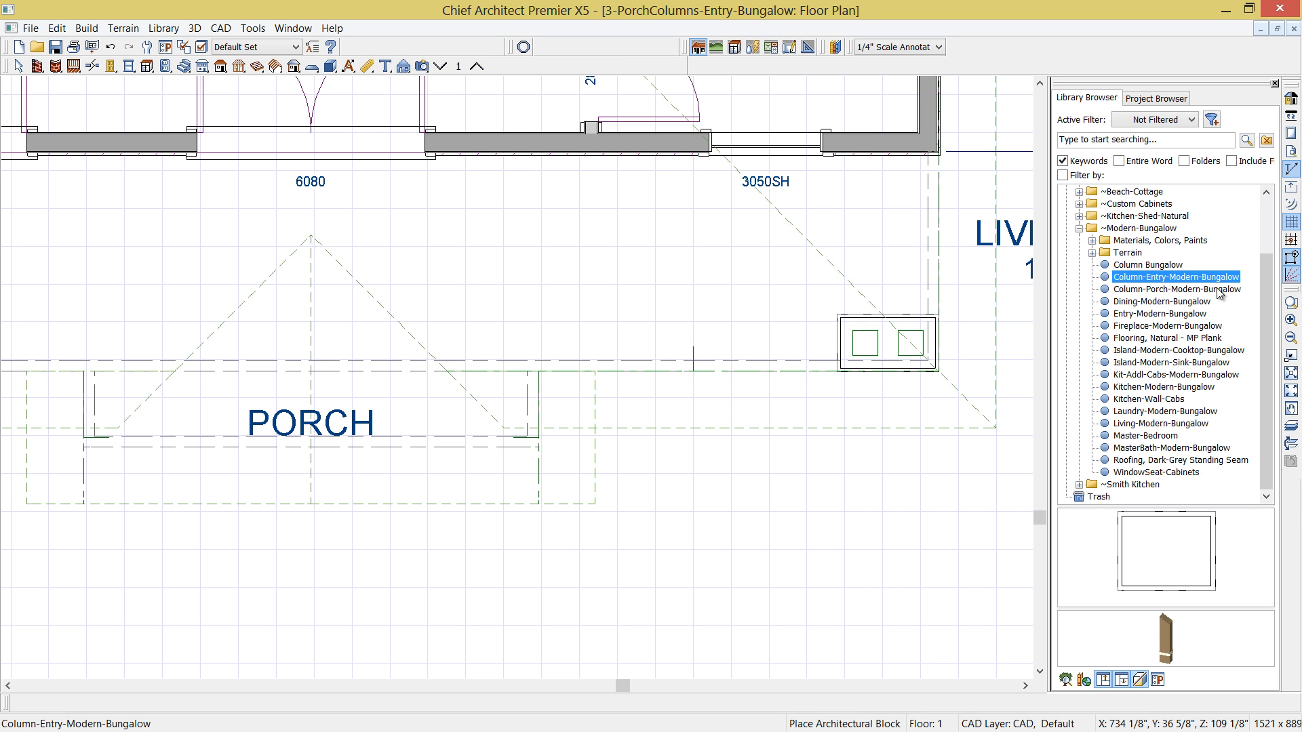
{"action": "left_click", "coordinate": [1166, 544]}
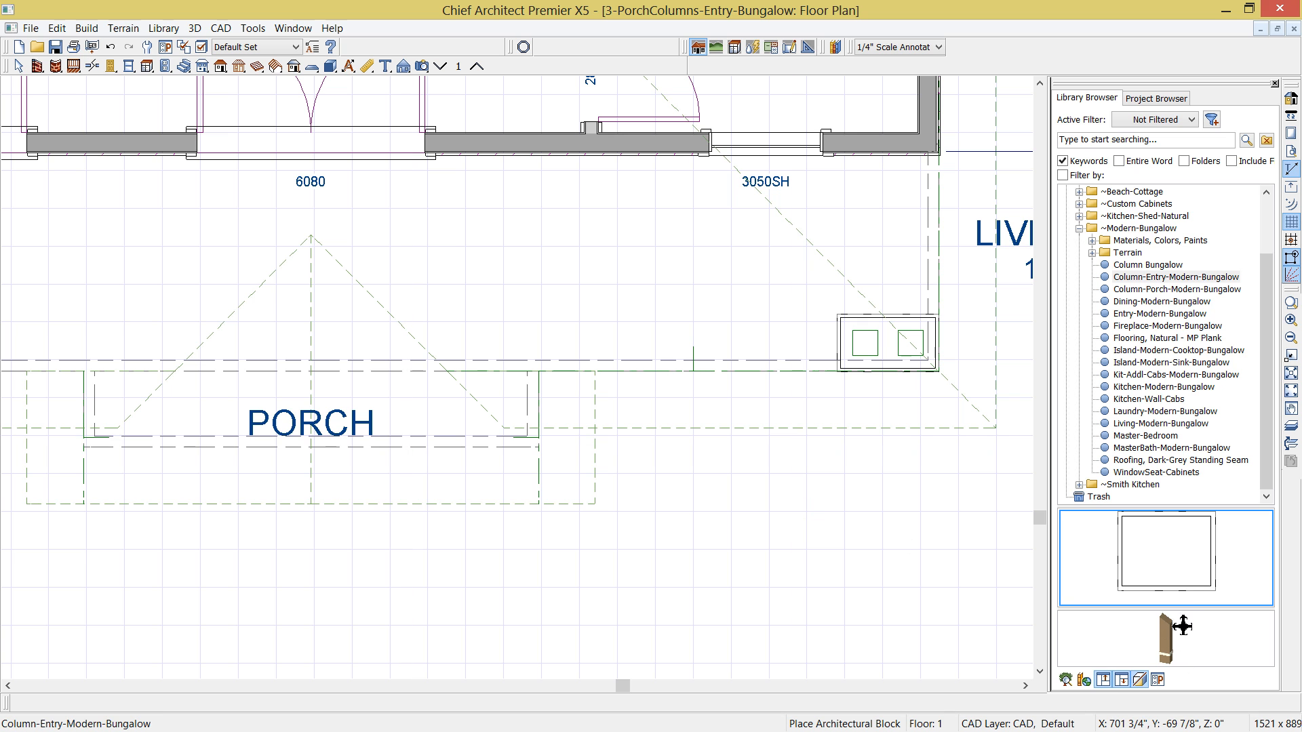
{"action": "mouse_move", "coordinate": [1166, 626]}
{"action": "left_mouse_down"}
{"action": "mouse_move", "coordinate": [1112, 635]}
{"action": "mouse_move", "coordinate": [1184, 639]}
{"action": "left_mouse_up"}
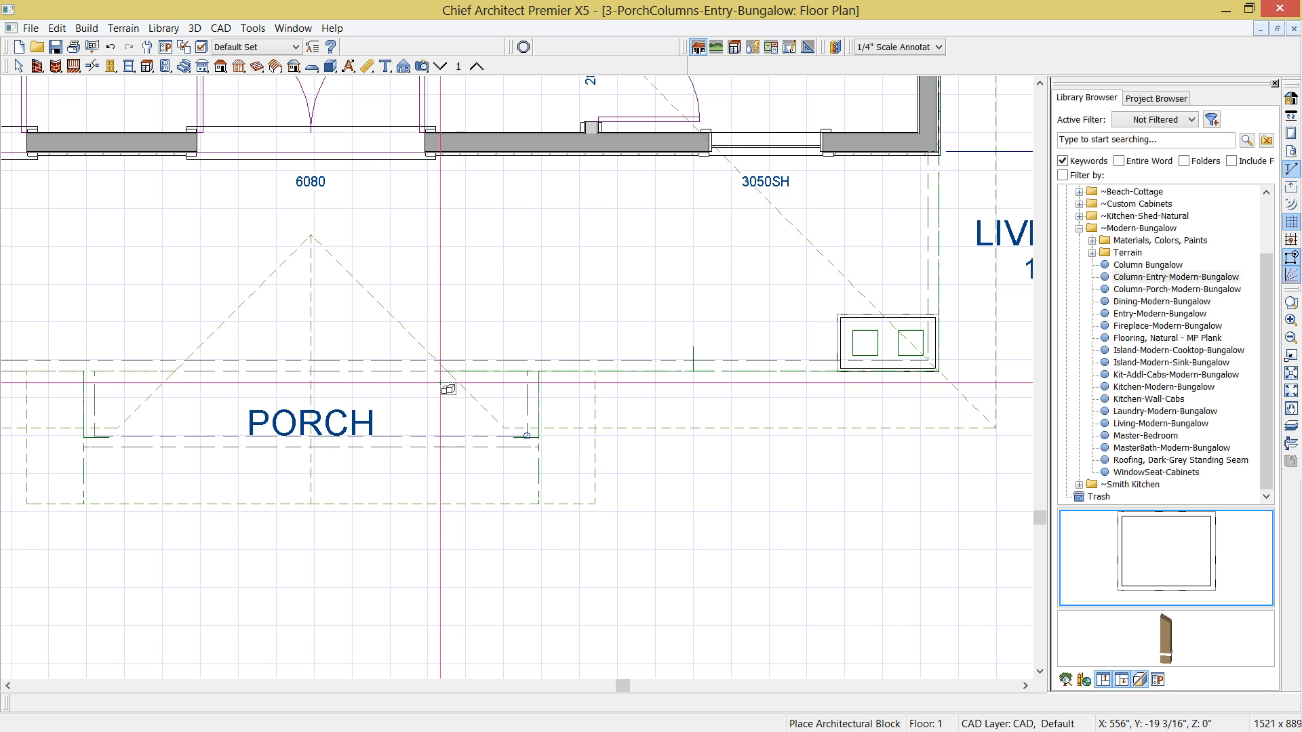
{"action": "left_click", "coordinate": [478, 400]}
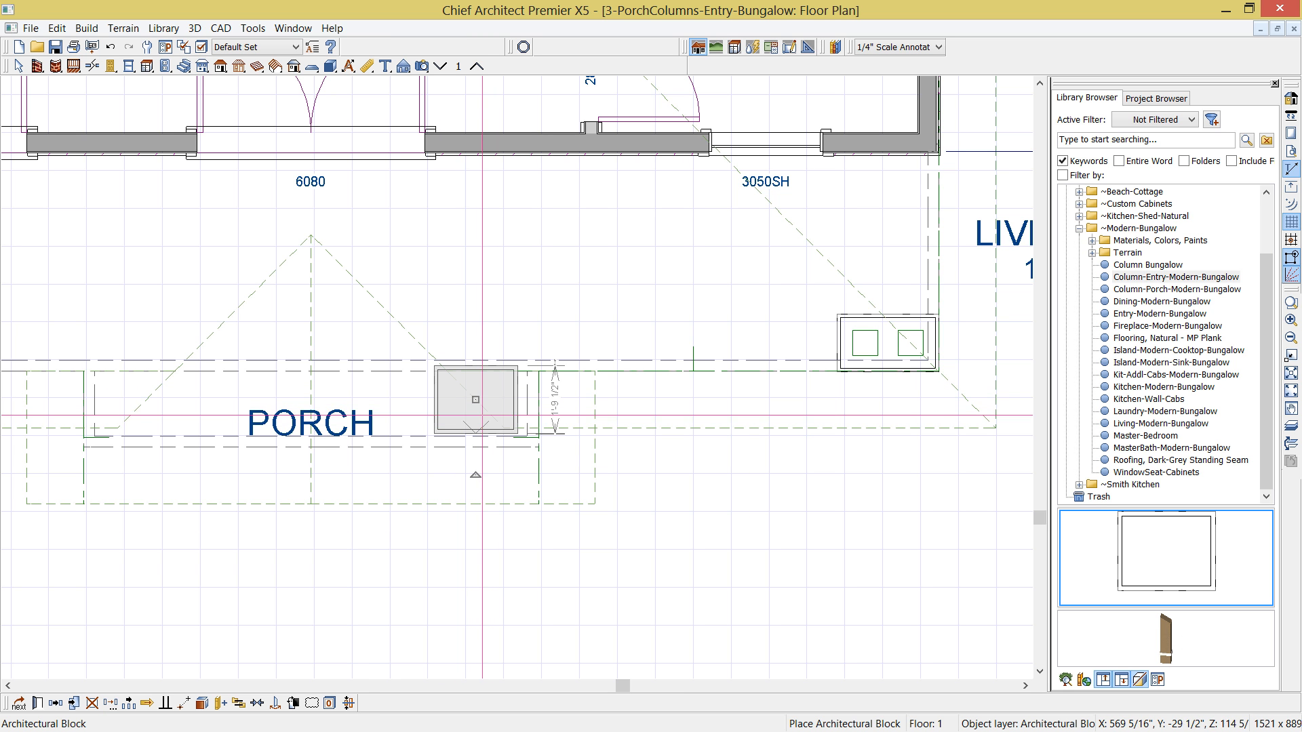
{"action": "left_click_drag", "start_coordinate": [475, 400], "coordinate": [498, 414]}
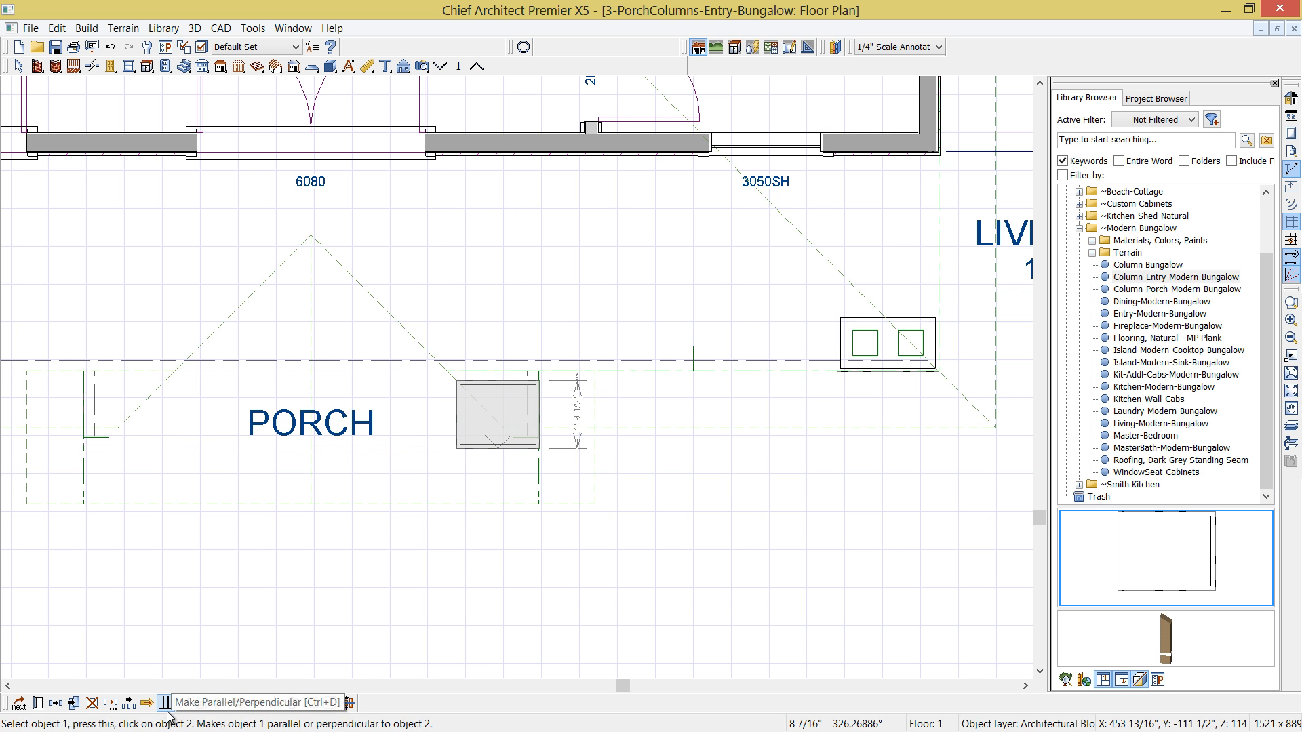
- Copy the entry column to the entry porch's opposite front corner, reflected about the entry roof's ridge line
{"action": "left_click", "coordinate": [55, 708]}
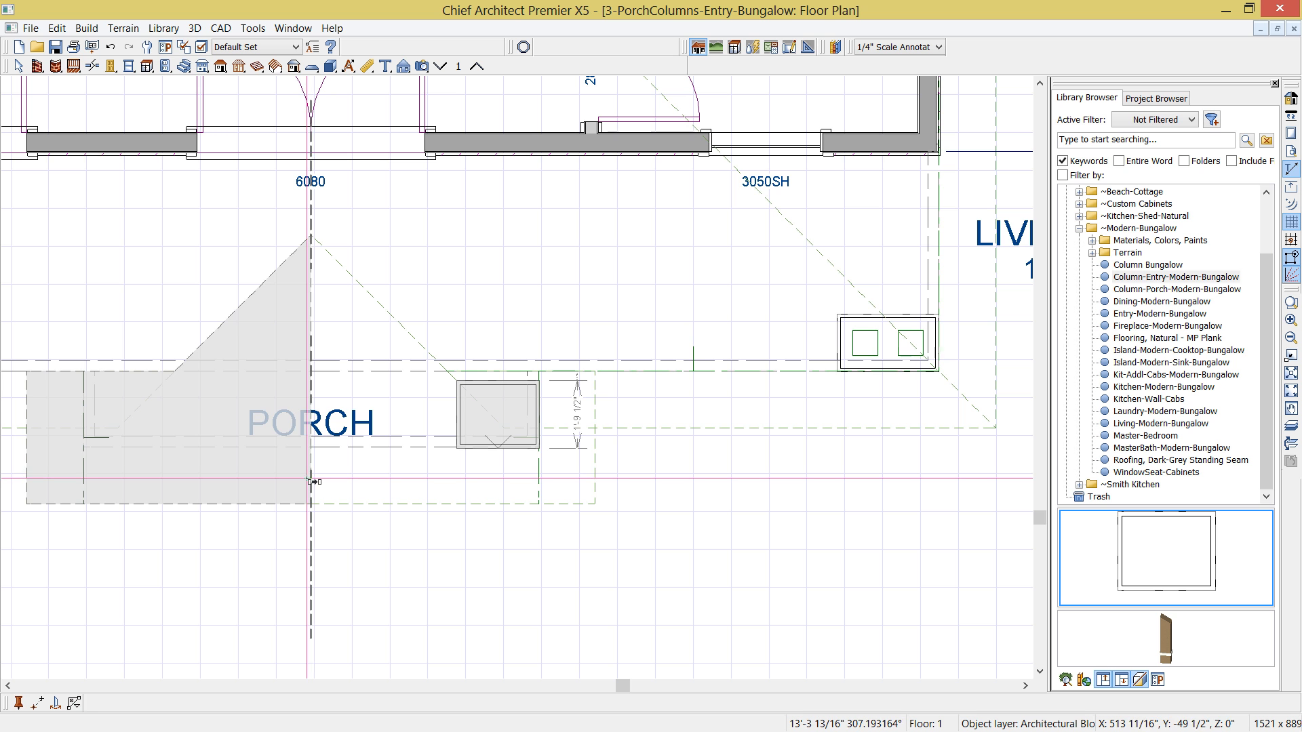
{"action": "left_click", "coordinate": [123, 490]}
{"action": "left_click_drag", "start_coordinate": [124, 489], "coordinate": [117, 338]}
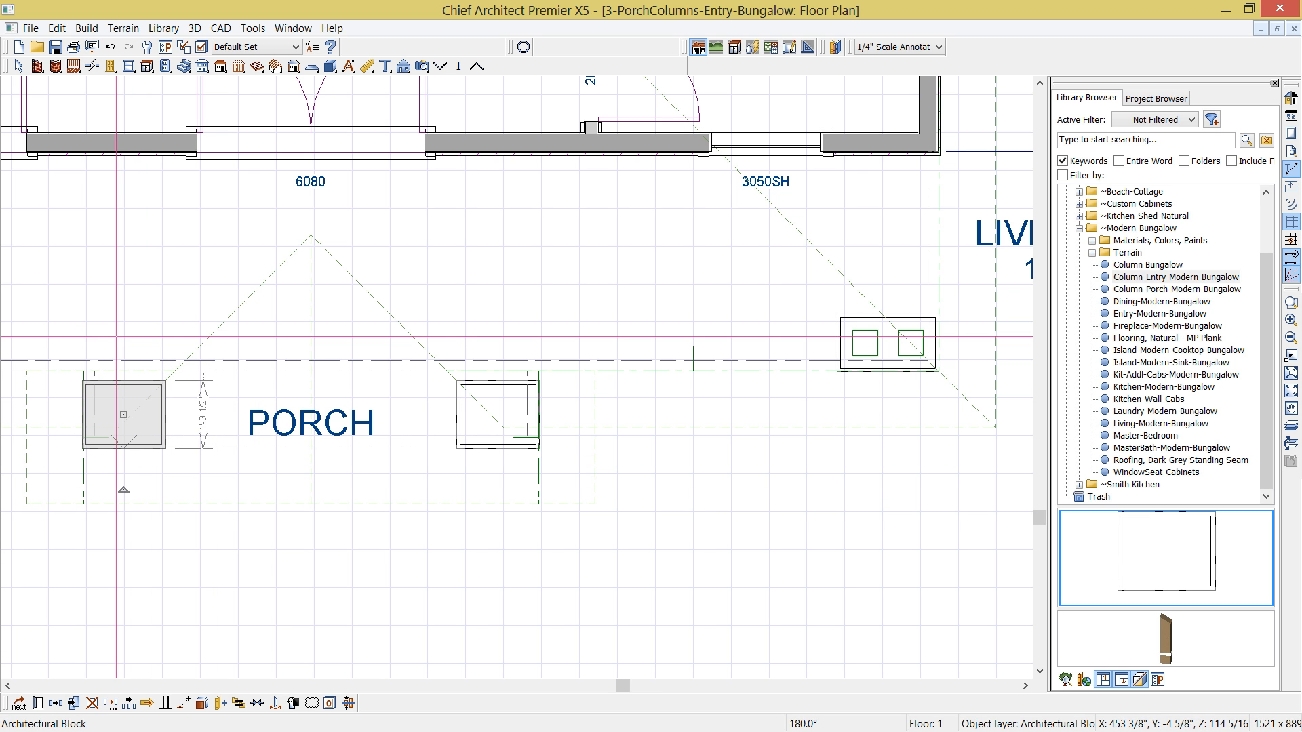
{"action": "key", "text": "Escape"}
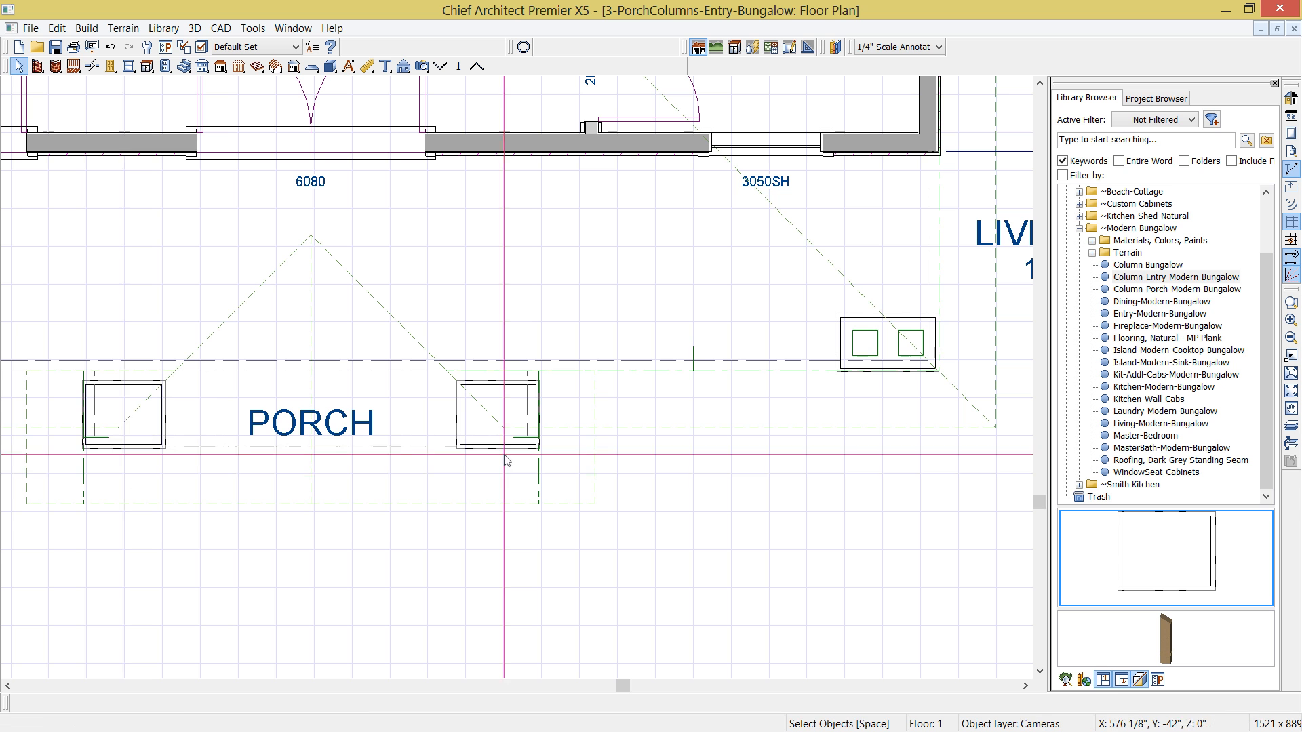
- Create a front elevation of the house, examine the entry columns beneath the gable, and close the elevation
{"action": "left_click", "coordinate": [403, 66]}
{"action": "left_click_drag", "start_coordinate": [357, 618], "coordinate": [349, 109]}
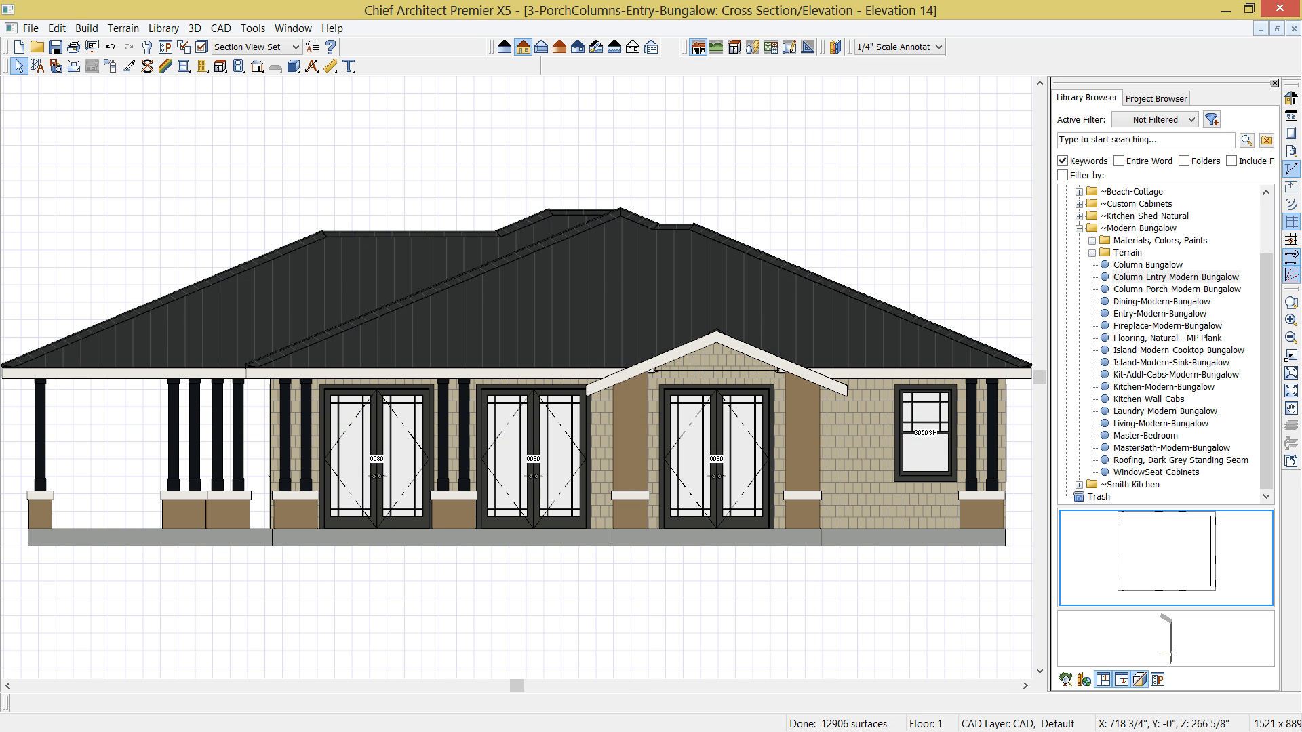
{"action": "left_click", "coordinate": [1275, 84]}
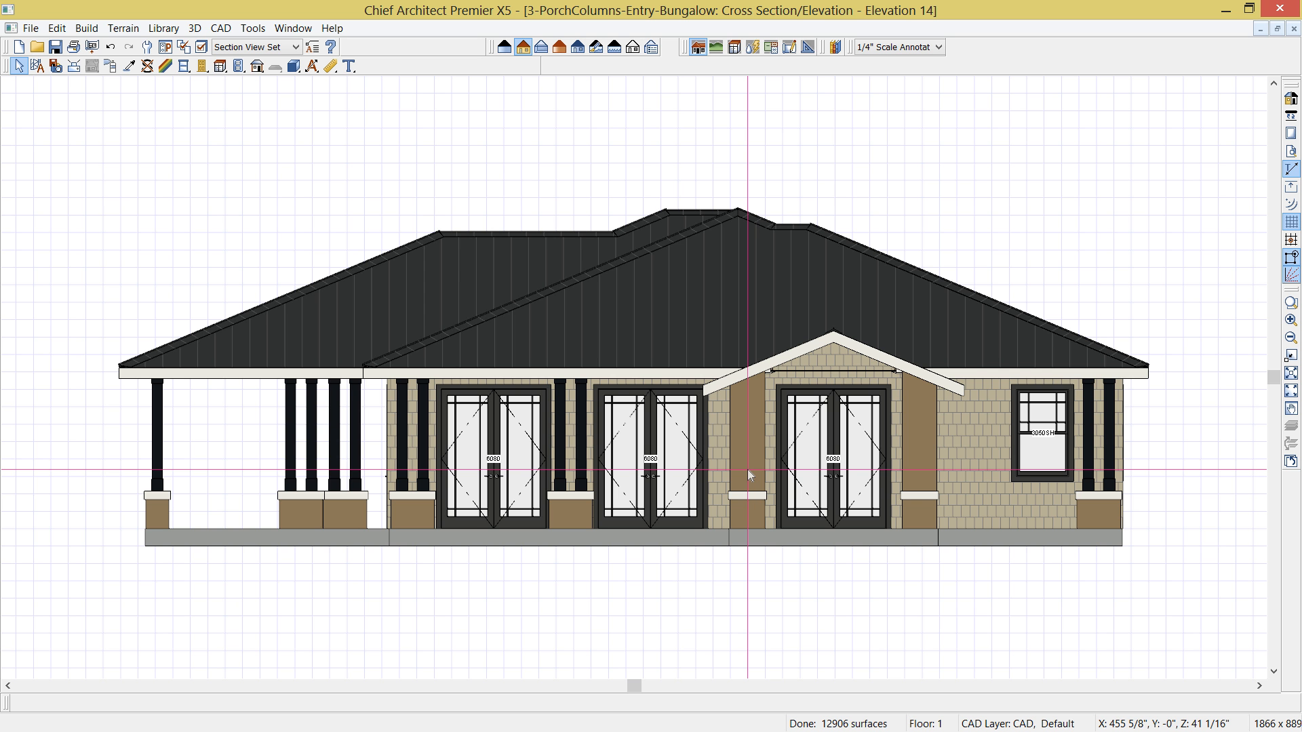
{"action": "scroll", "coordinate": [748, 469], "scroll_direction": "up", "scroll_amount": 2}
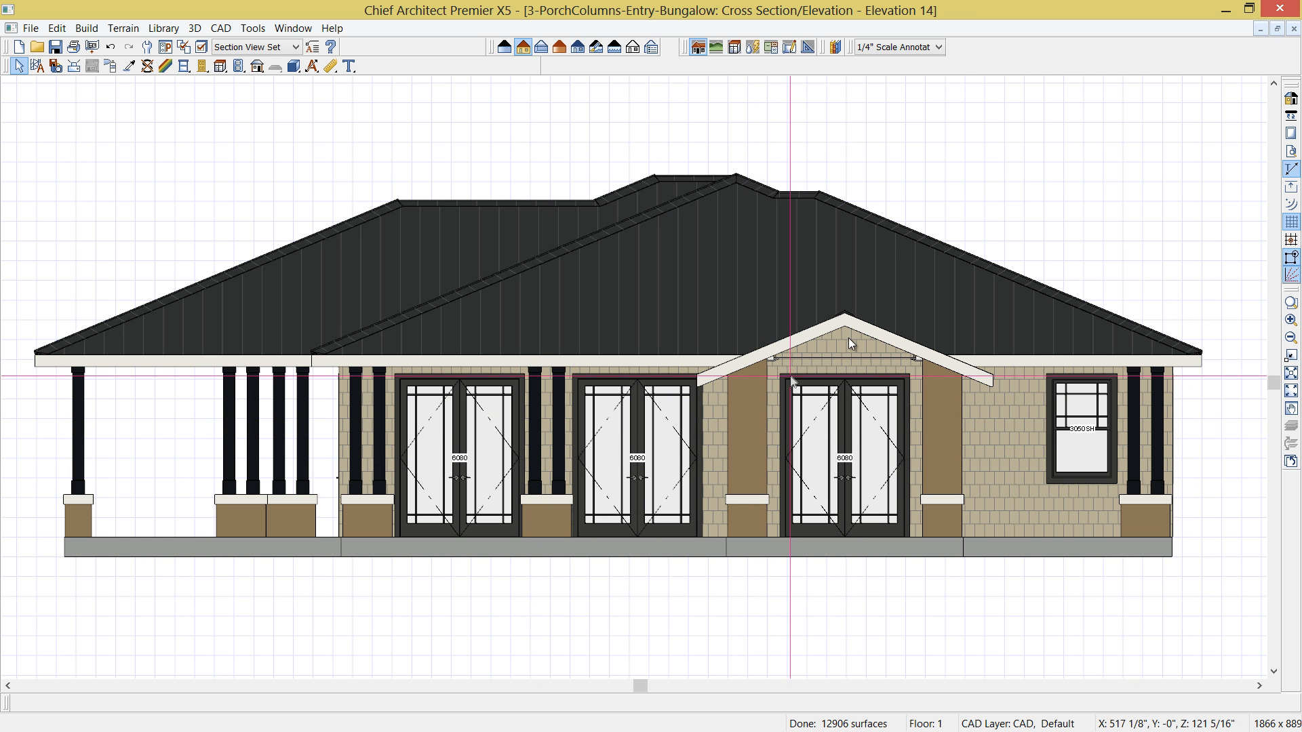
{"action": "left_click", "coordinate": [1294, 28]}
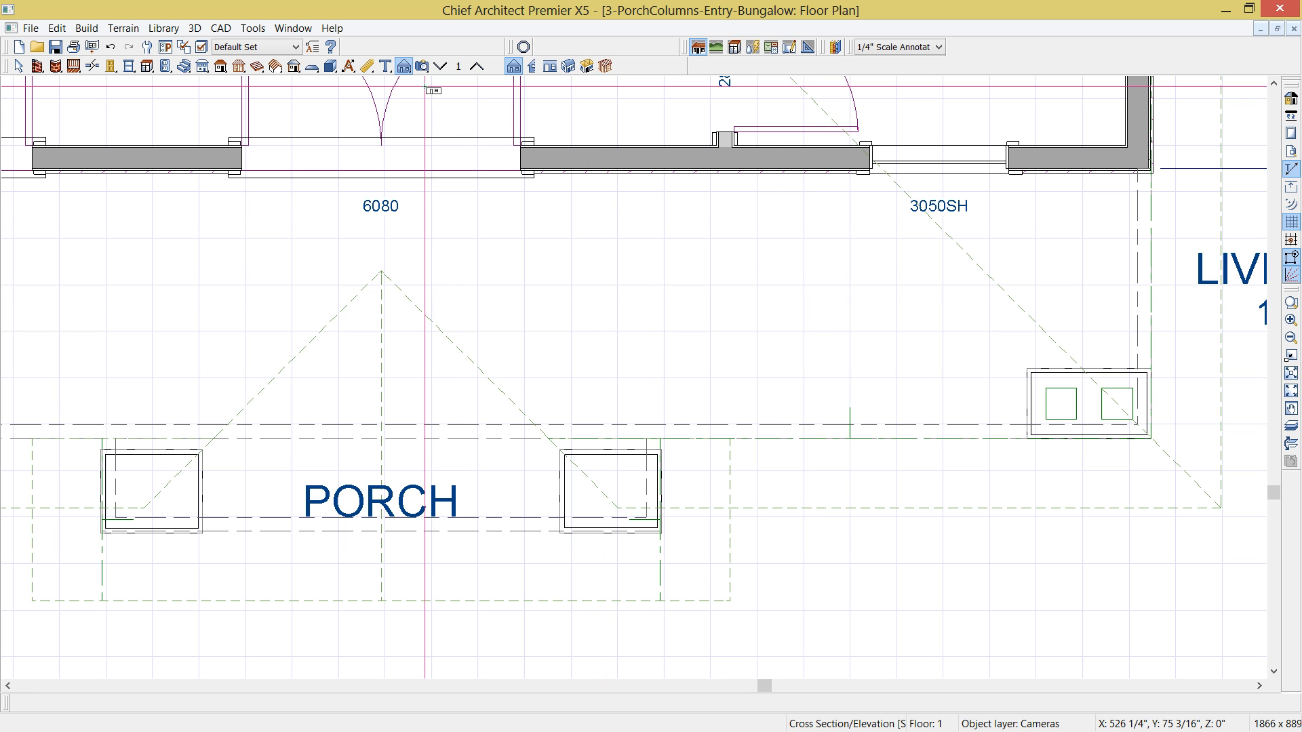
- Create a perspective full overview of the house showing the front porch and entry columns
{"action": "left_click", "coordinate": [422, 66]}
{"action": "left_click", "coordinate": [551, 67]}
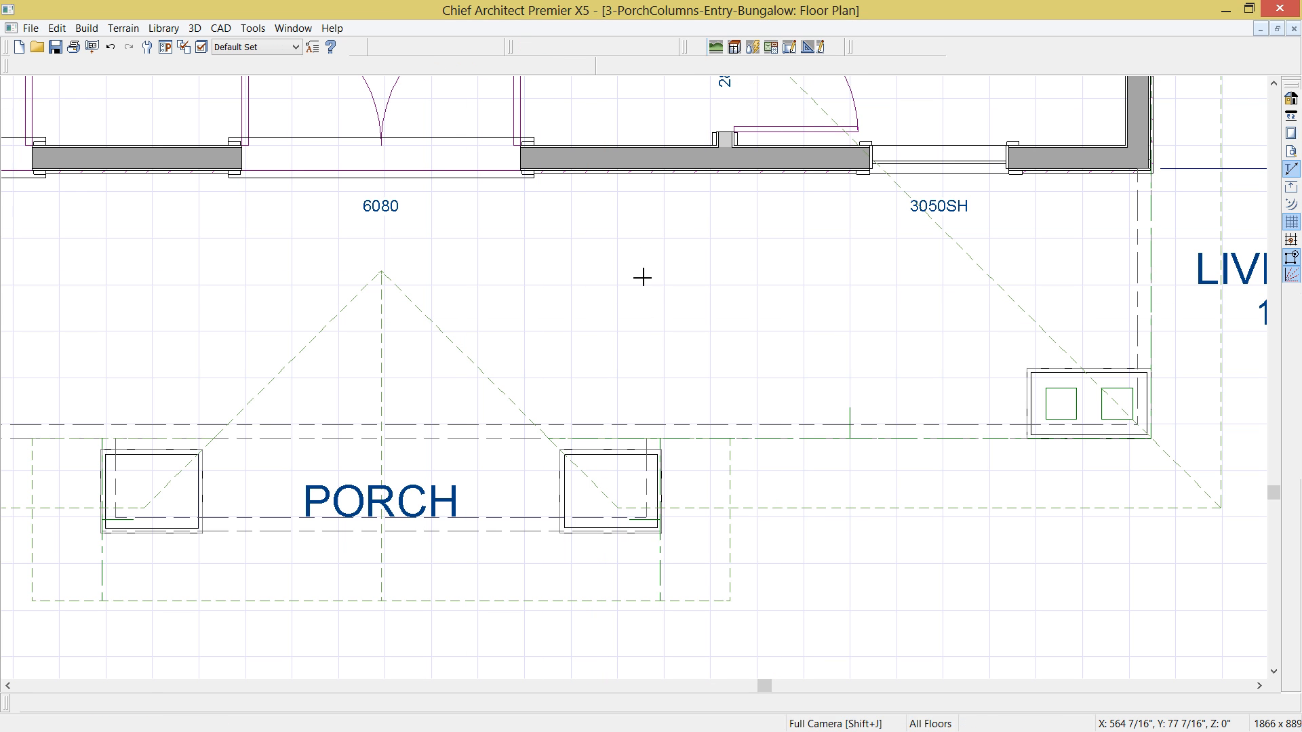
{"action": "left_click_drag", "start_coordinate": [651, 363], "coordinate": [648, 421]}
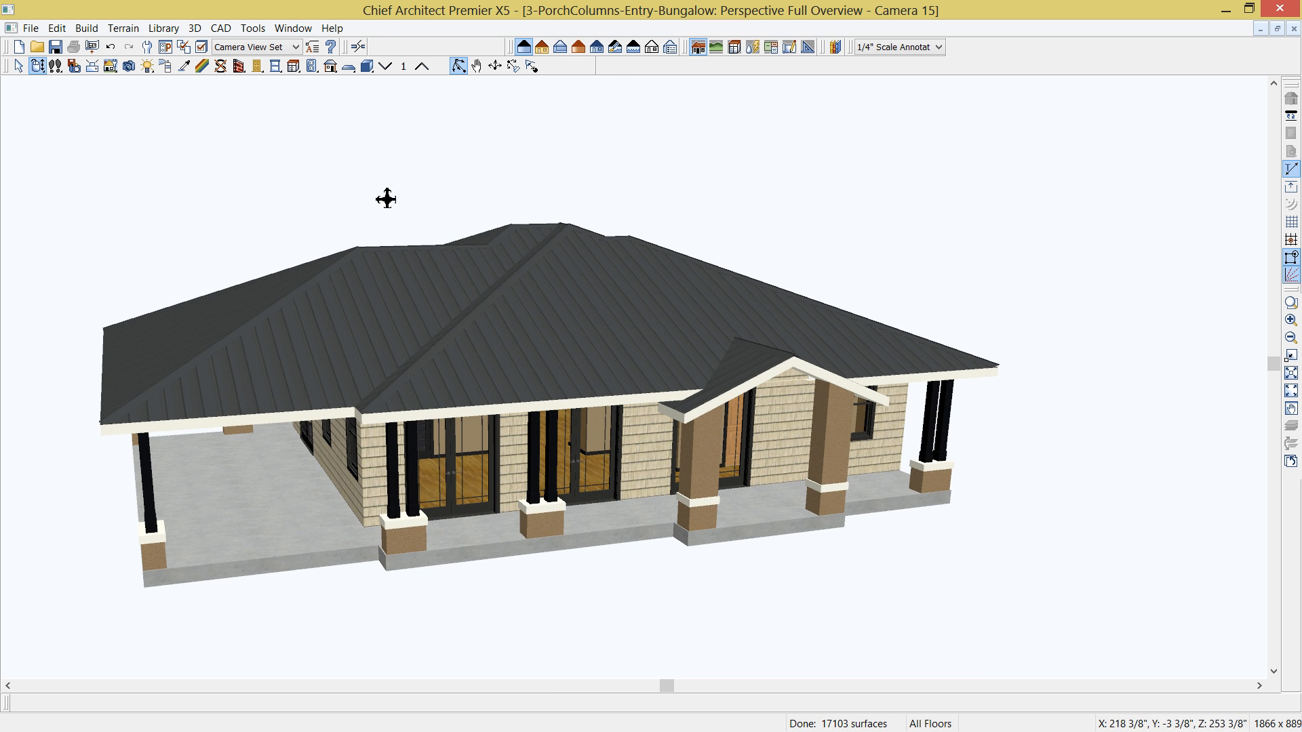
- Paint the porch and entry column brickwork throughout the plan with the Brick, Browned material from the library
{"action": "left_click", "coordinate": [836, 48]}
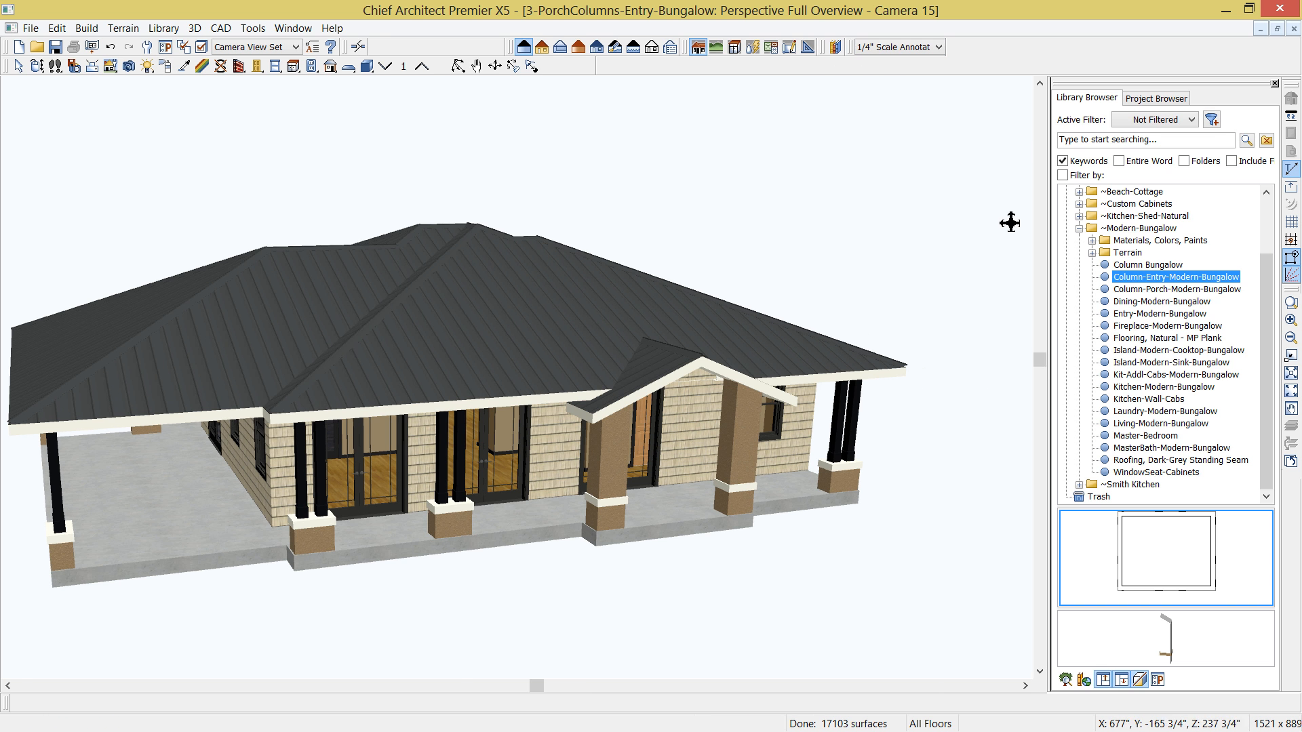
{"action": "left_click", "coordinate": [1093, 241]}
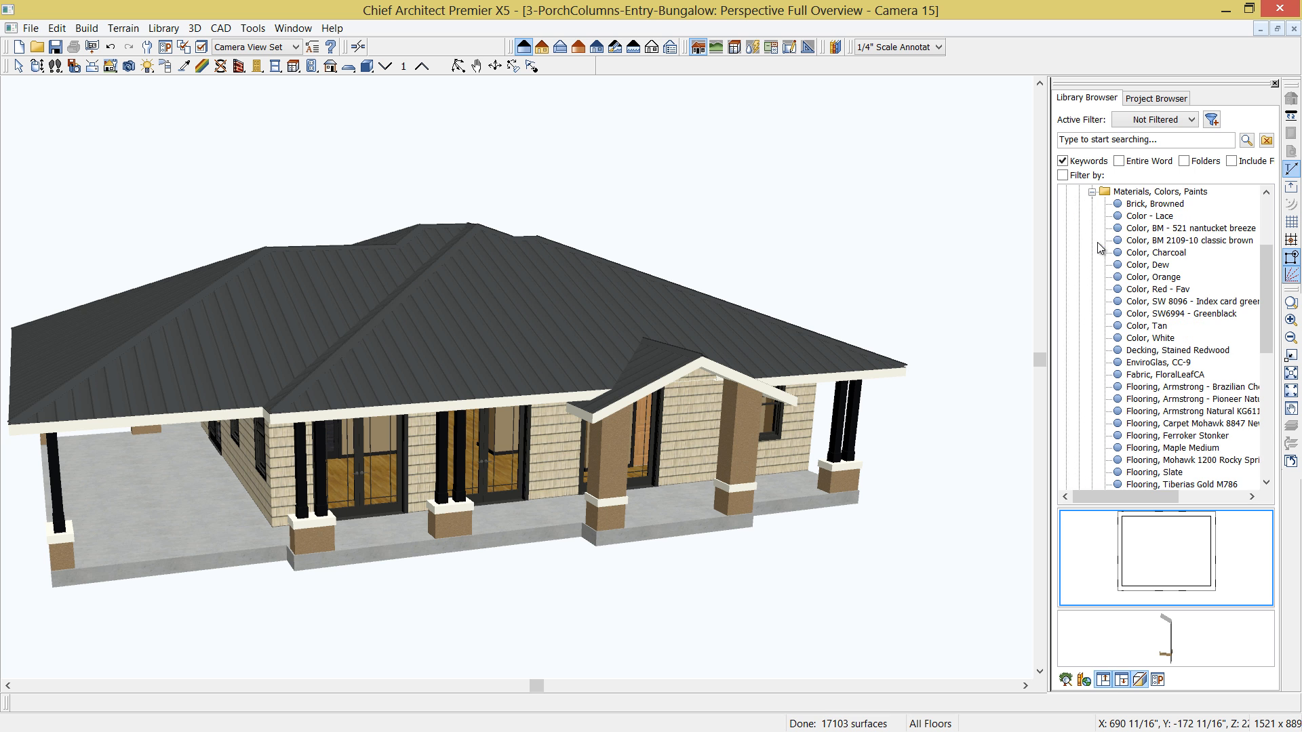
{"action": "left_click", "coordinate": [1146, 204]}
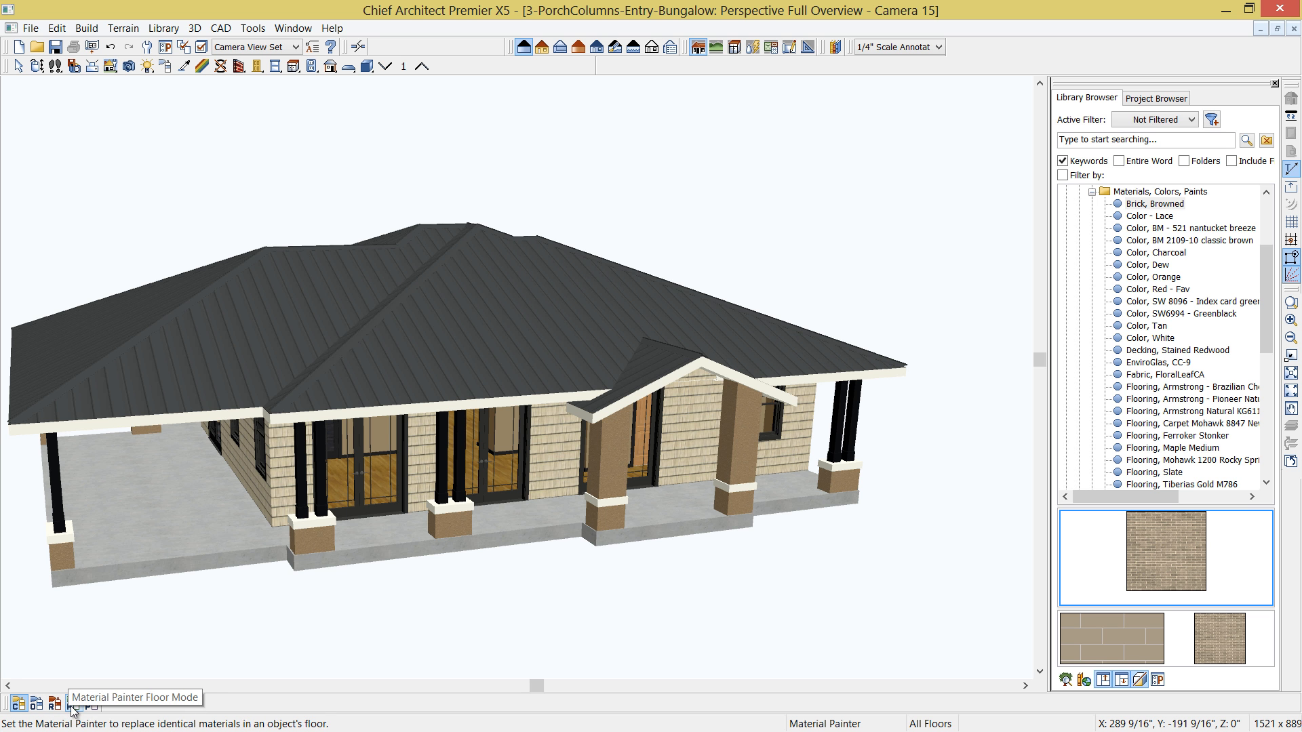
{"action": "left_click", "coordinate": [90, 705]}
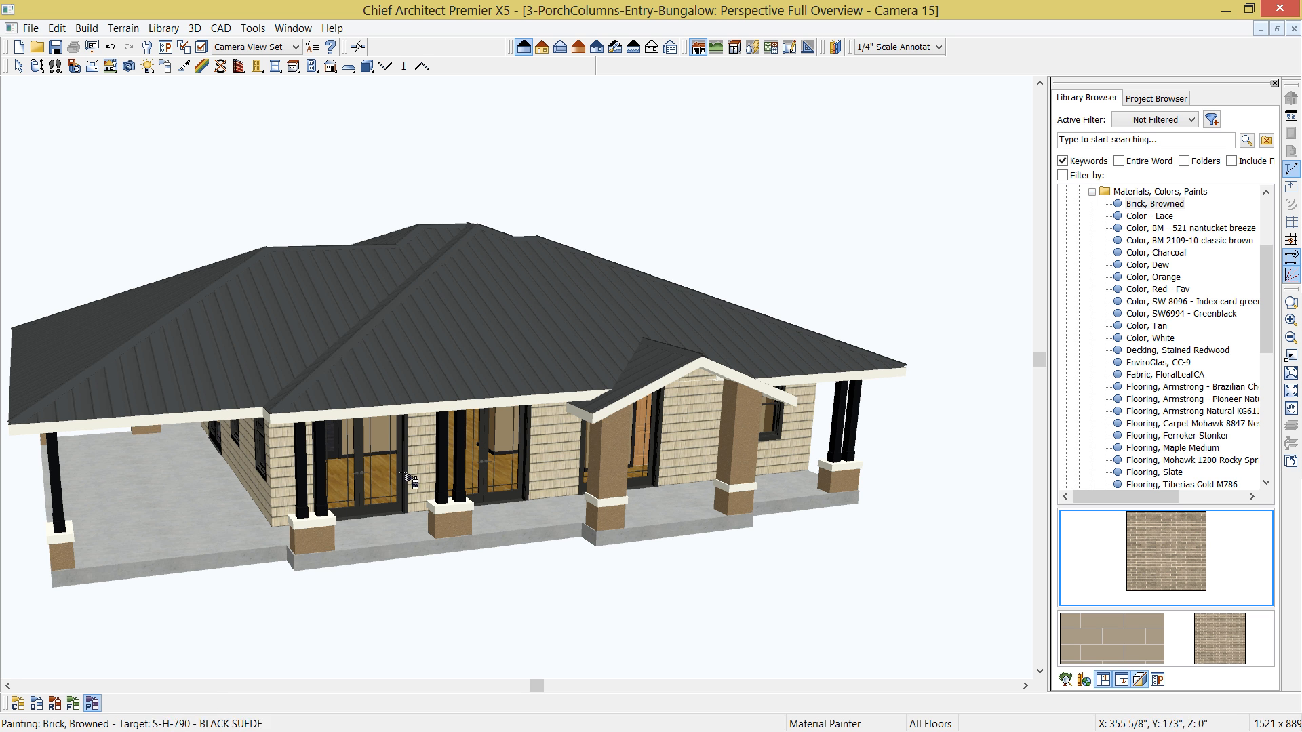
{"action": "left_click", "coordinate": [460, 524]}
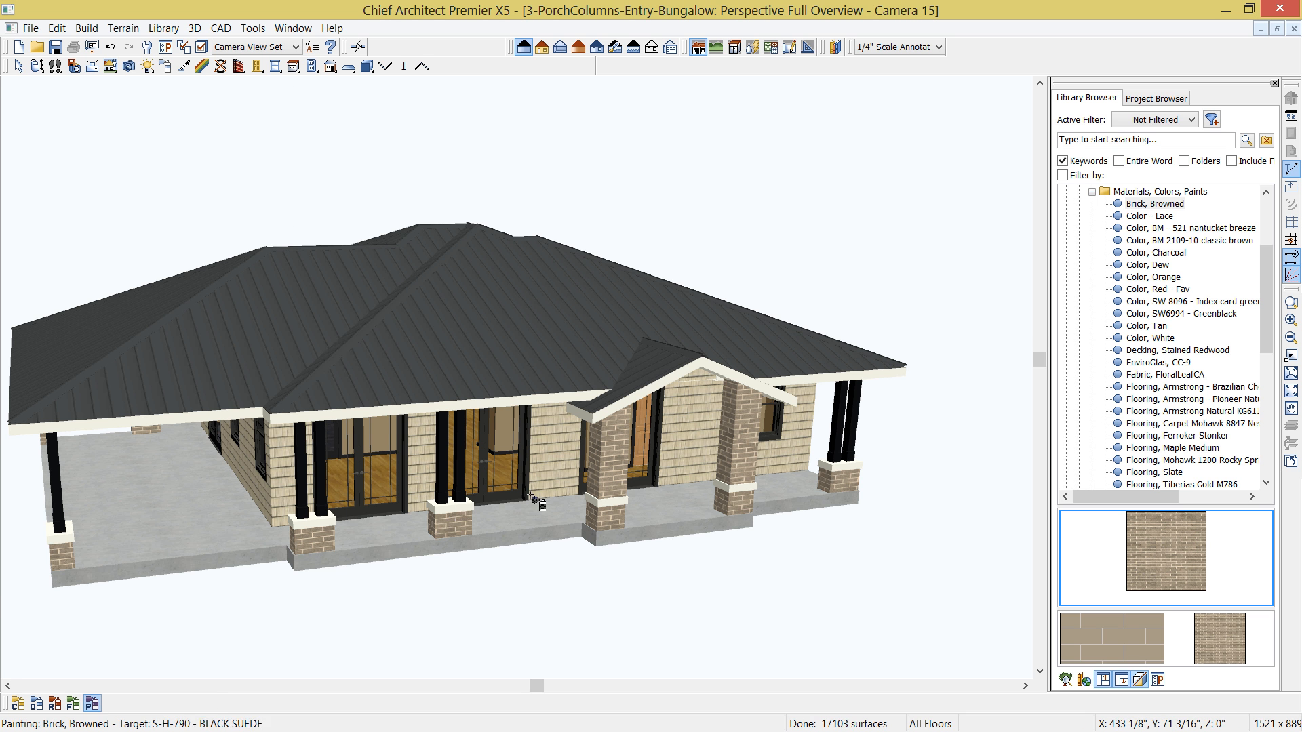